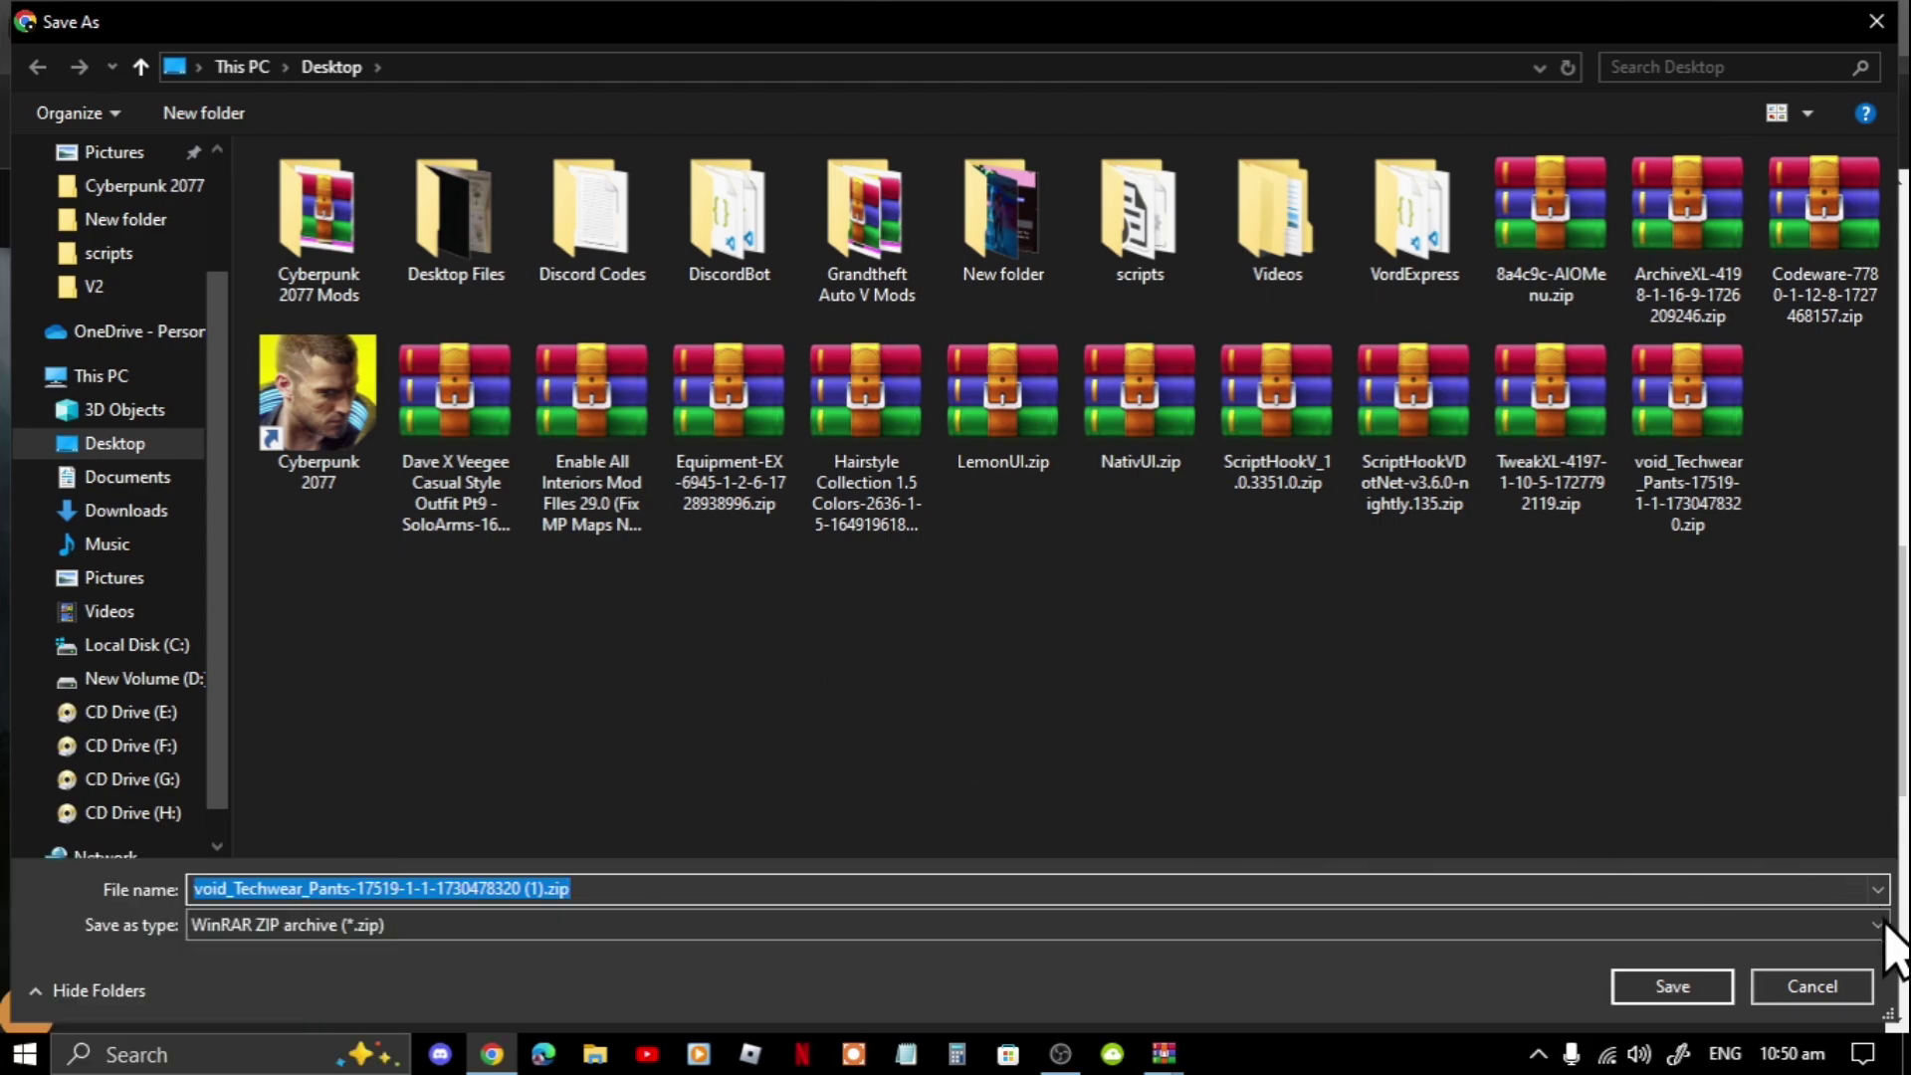
Step: Cancel saving the Techwear Pants archive and view the downloadable files on the TweakXL mod page
click(1830, 992)
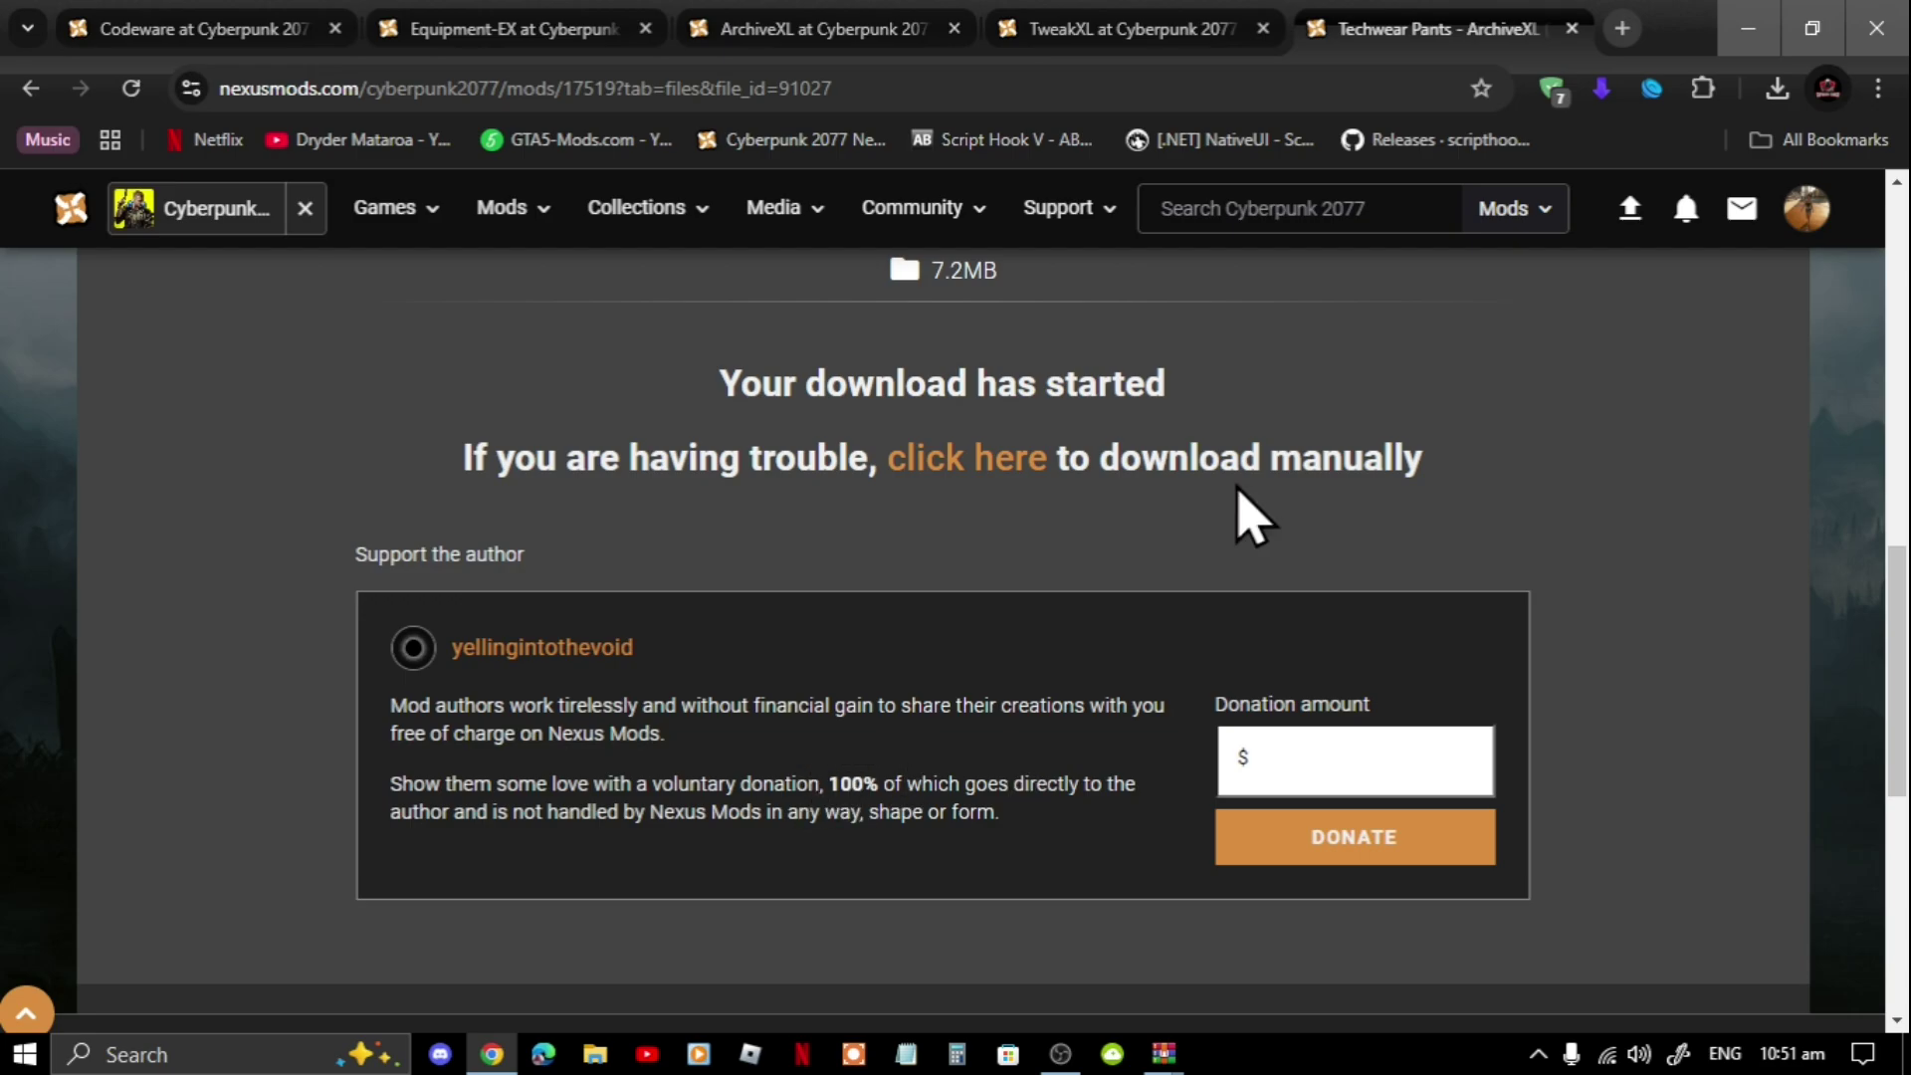
click(1117, 30)
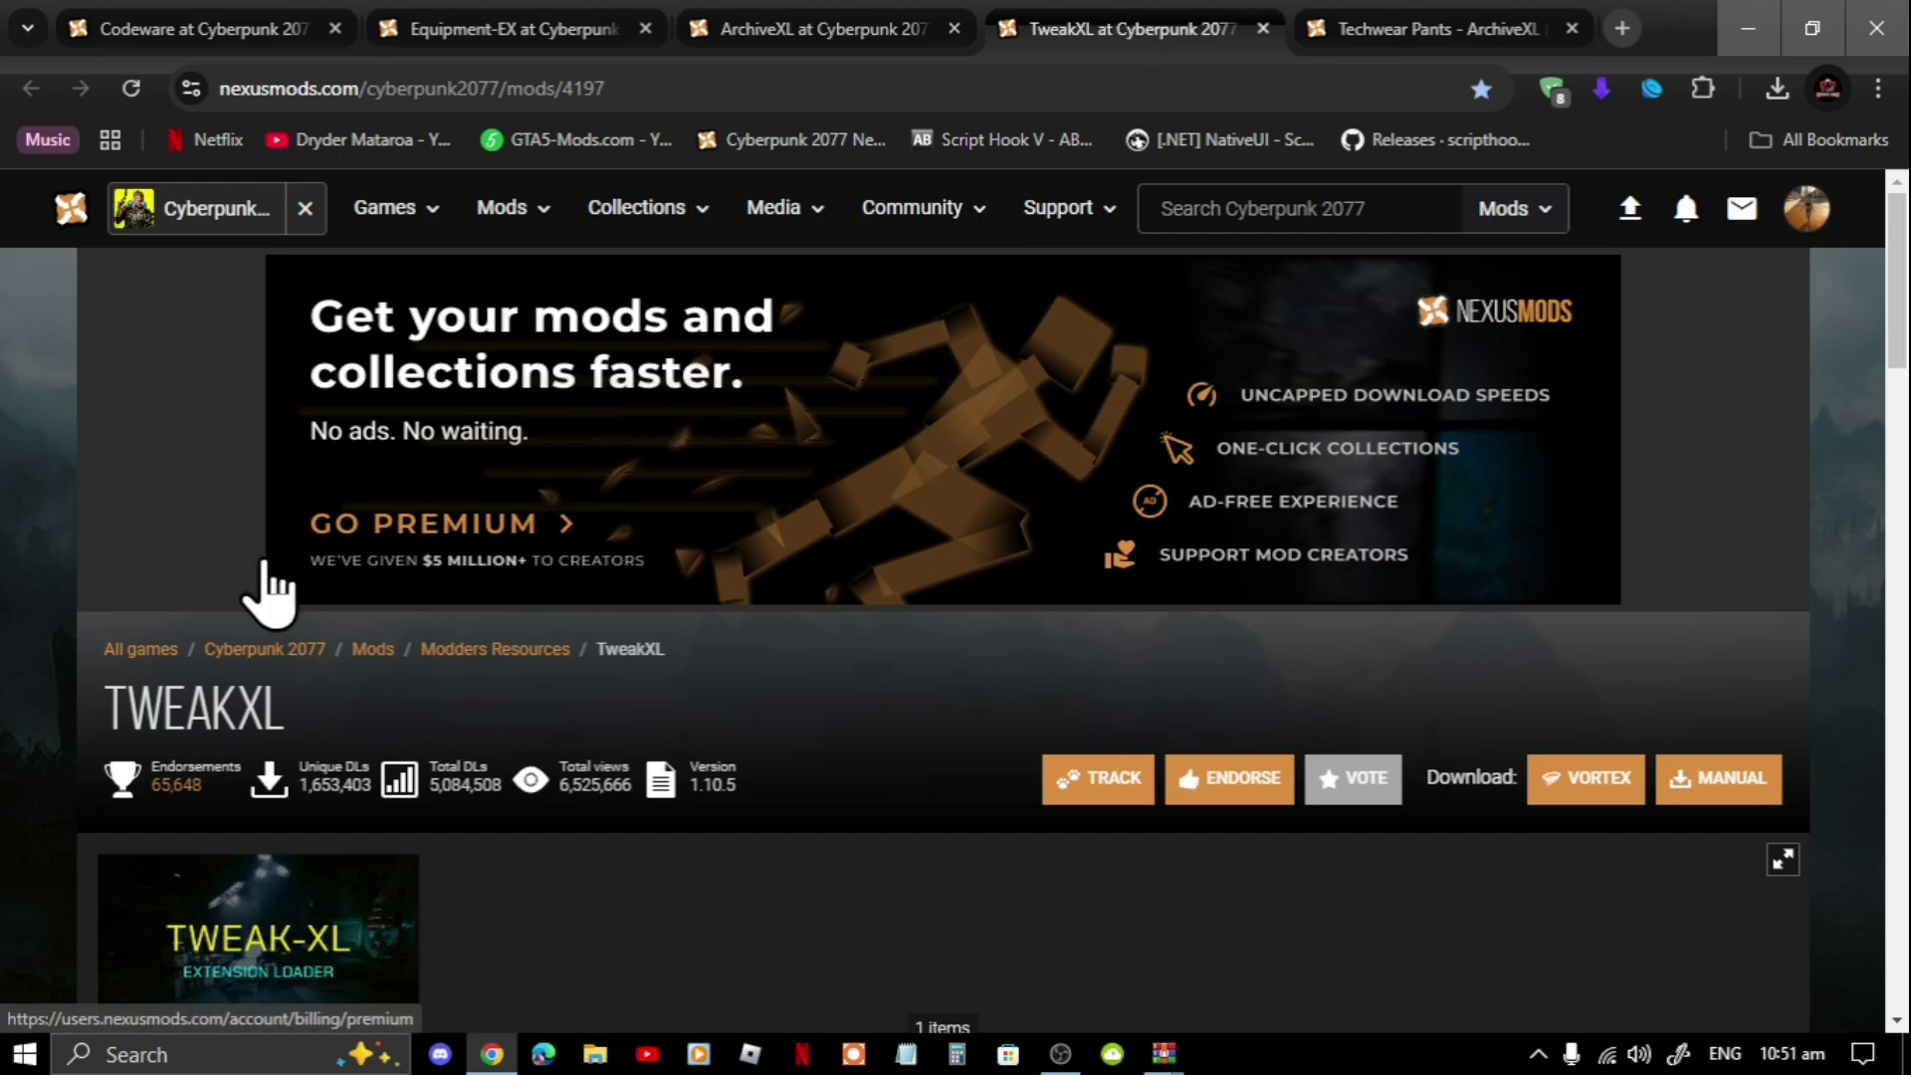
drag(332, 734, 113, 742)
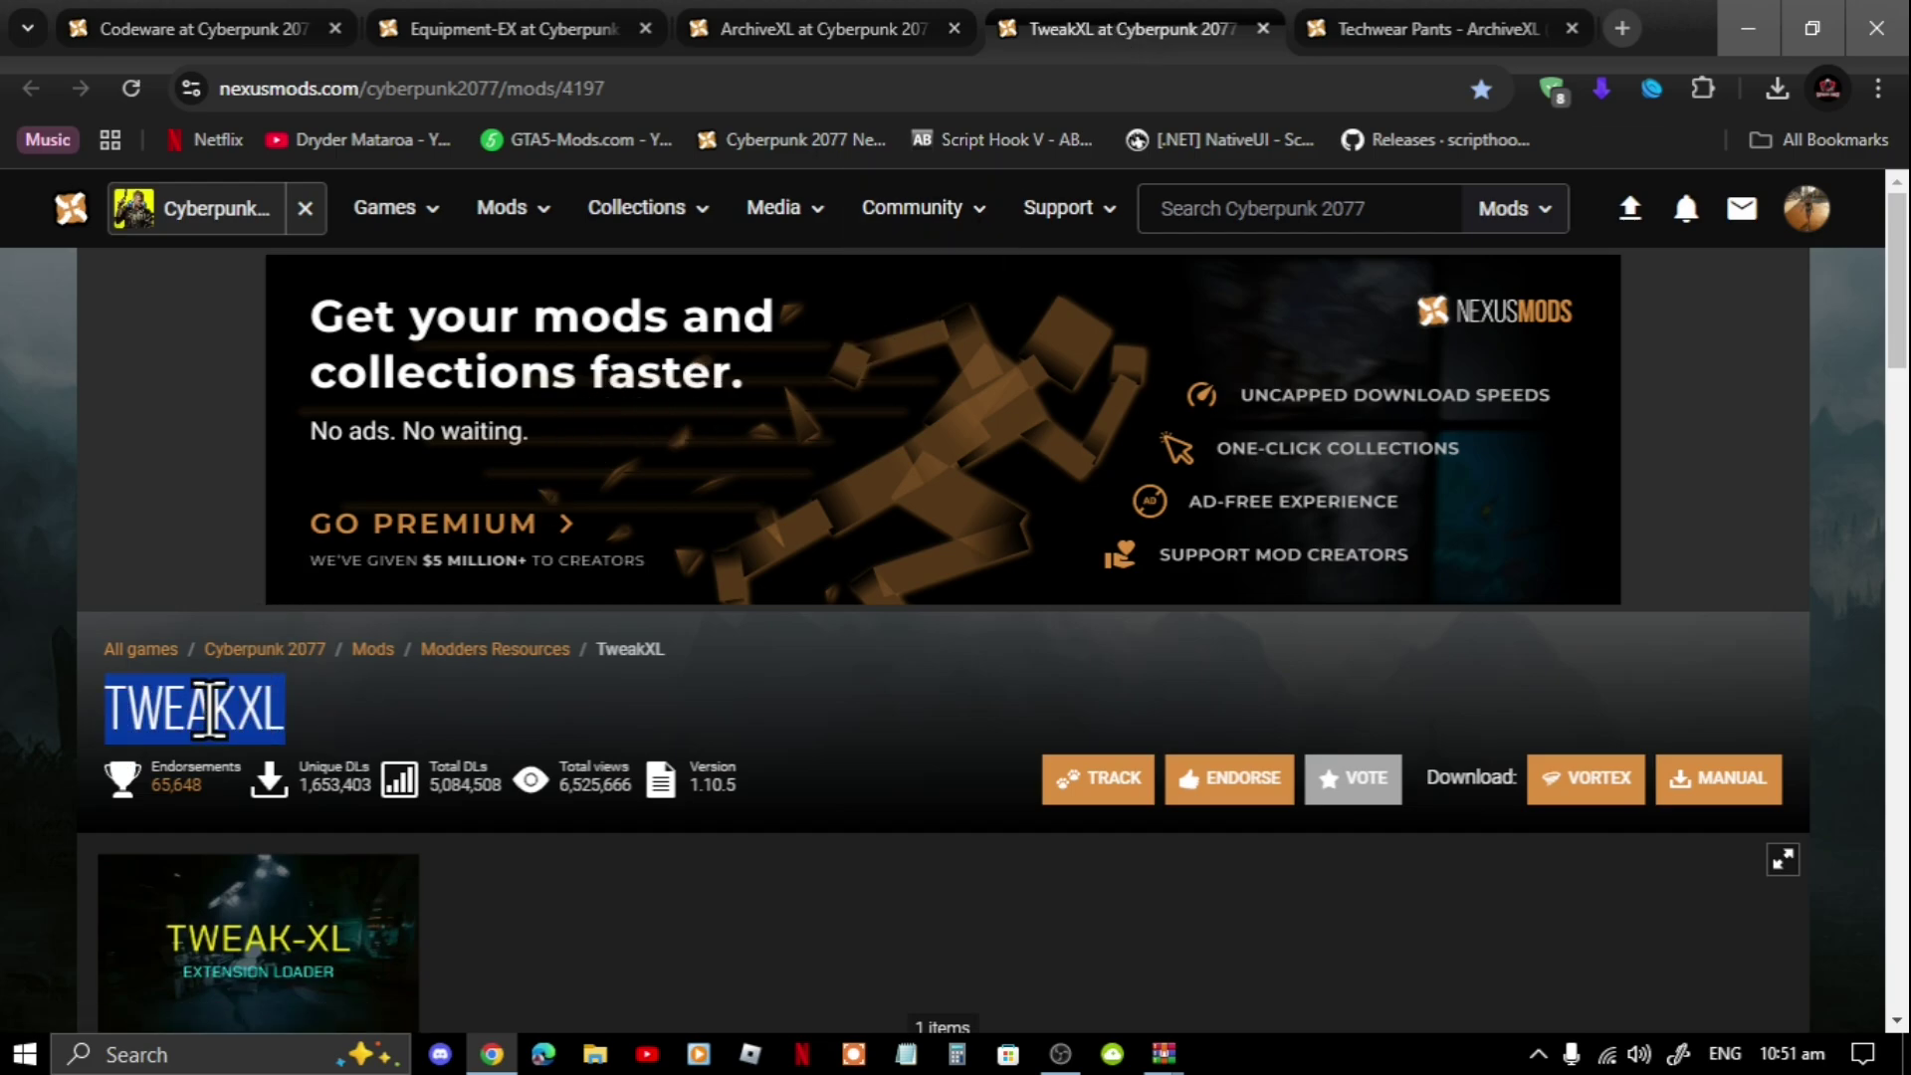
click(356, 713)
scroll(364, 727, down, 5)
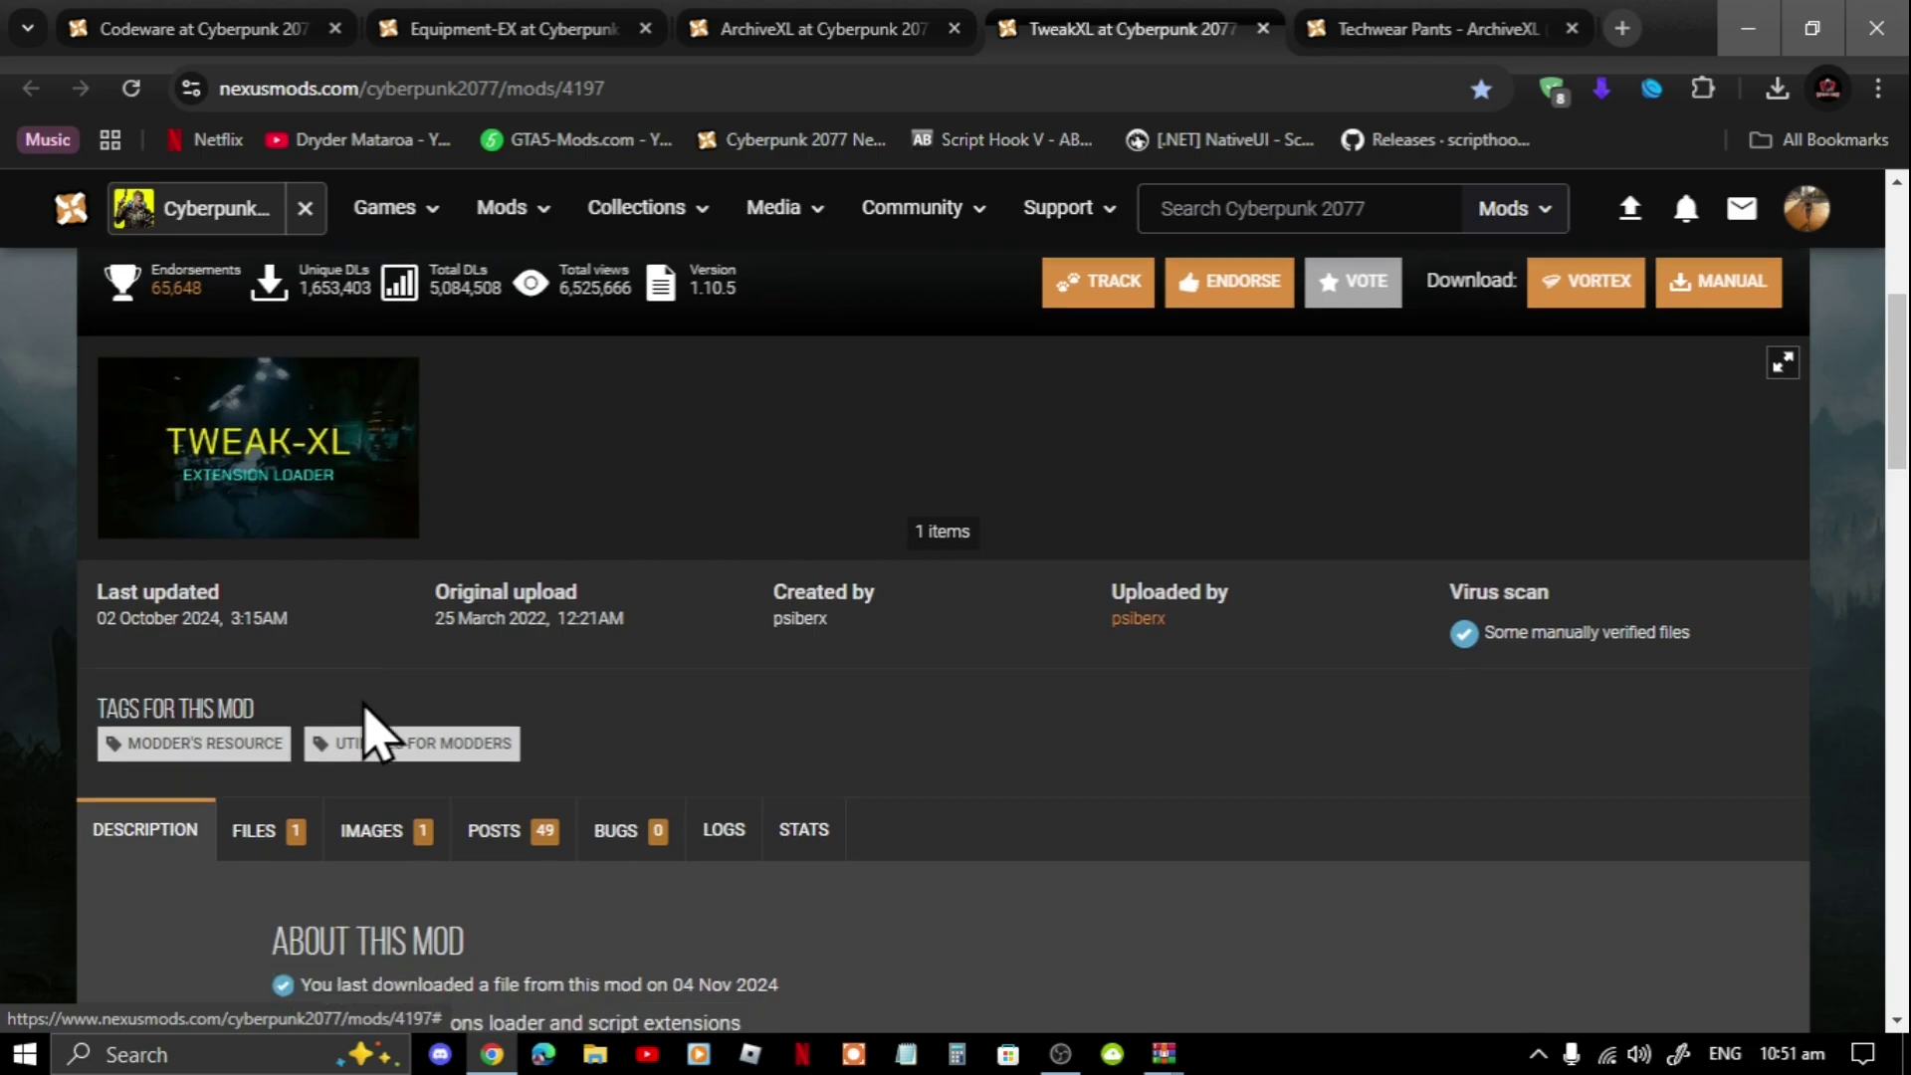
click(279, 679)
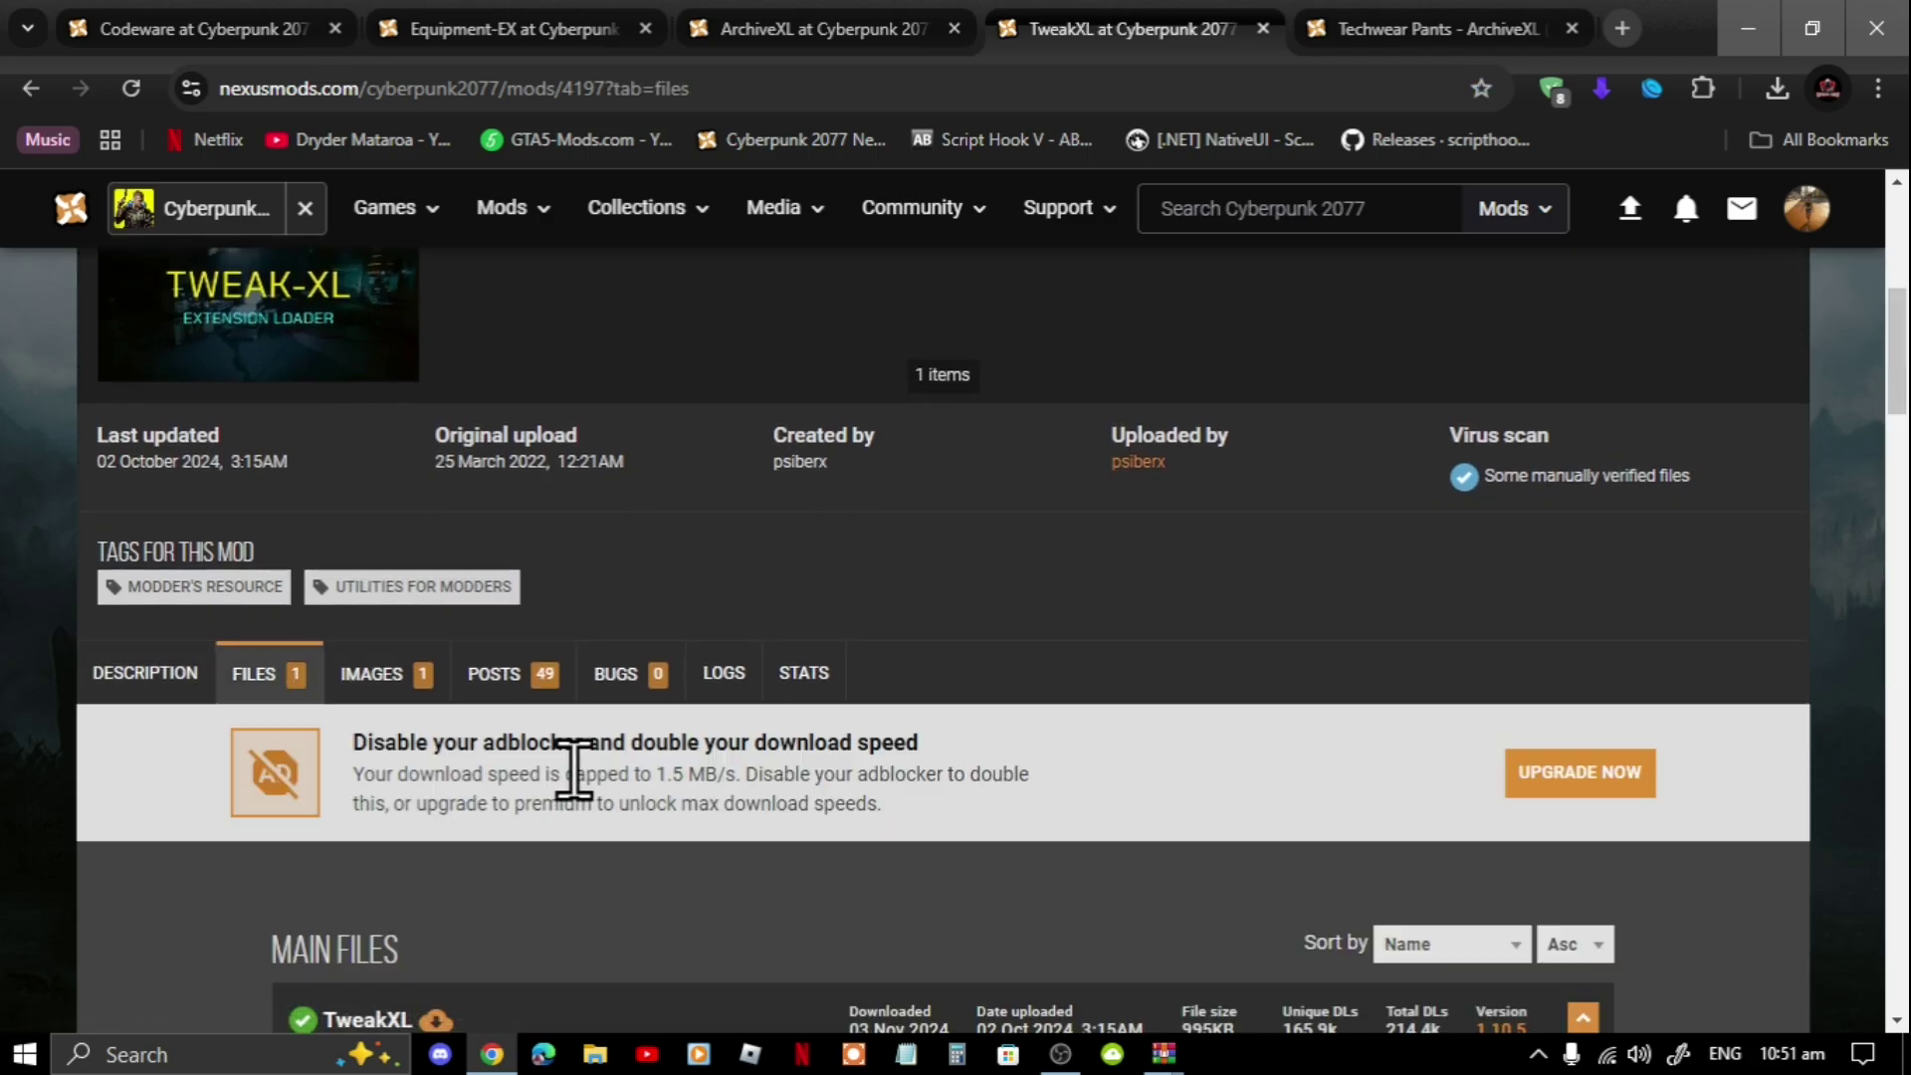
scroll(568, 776, down, 2)
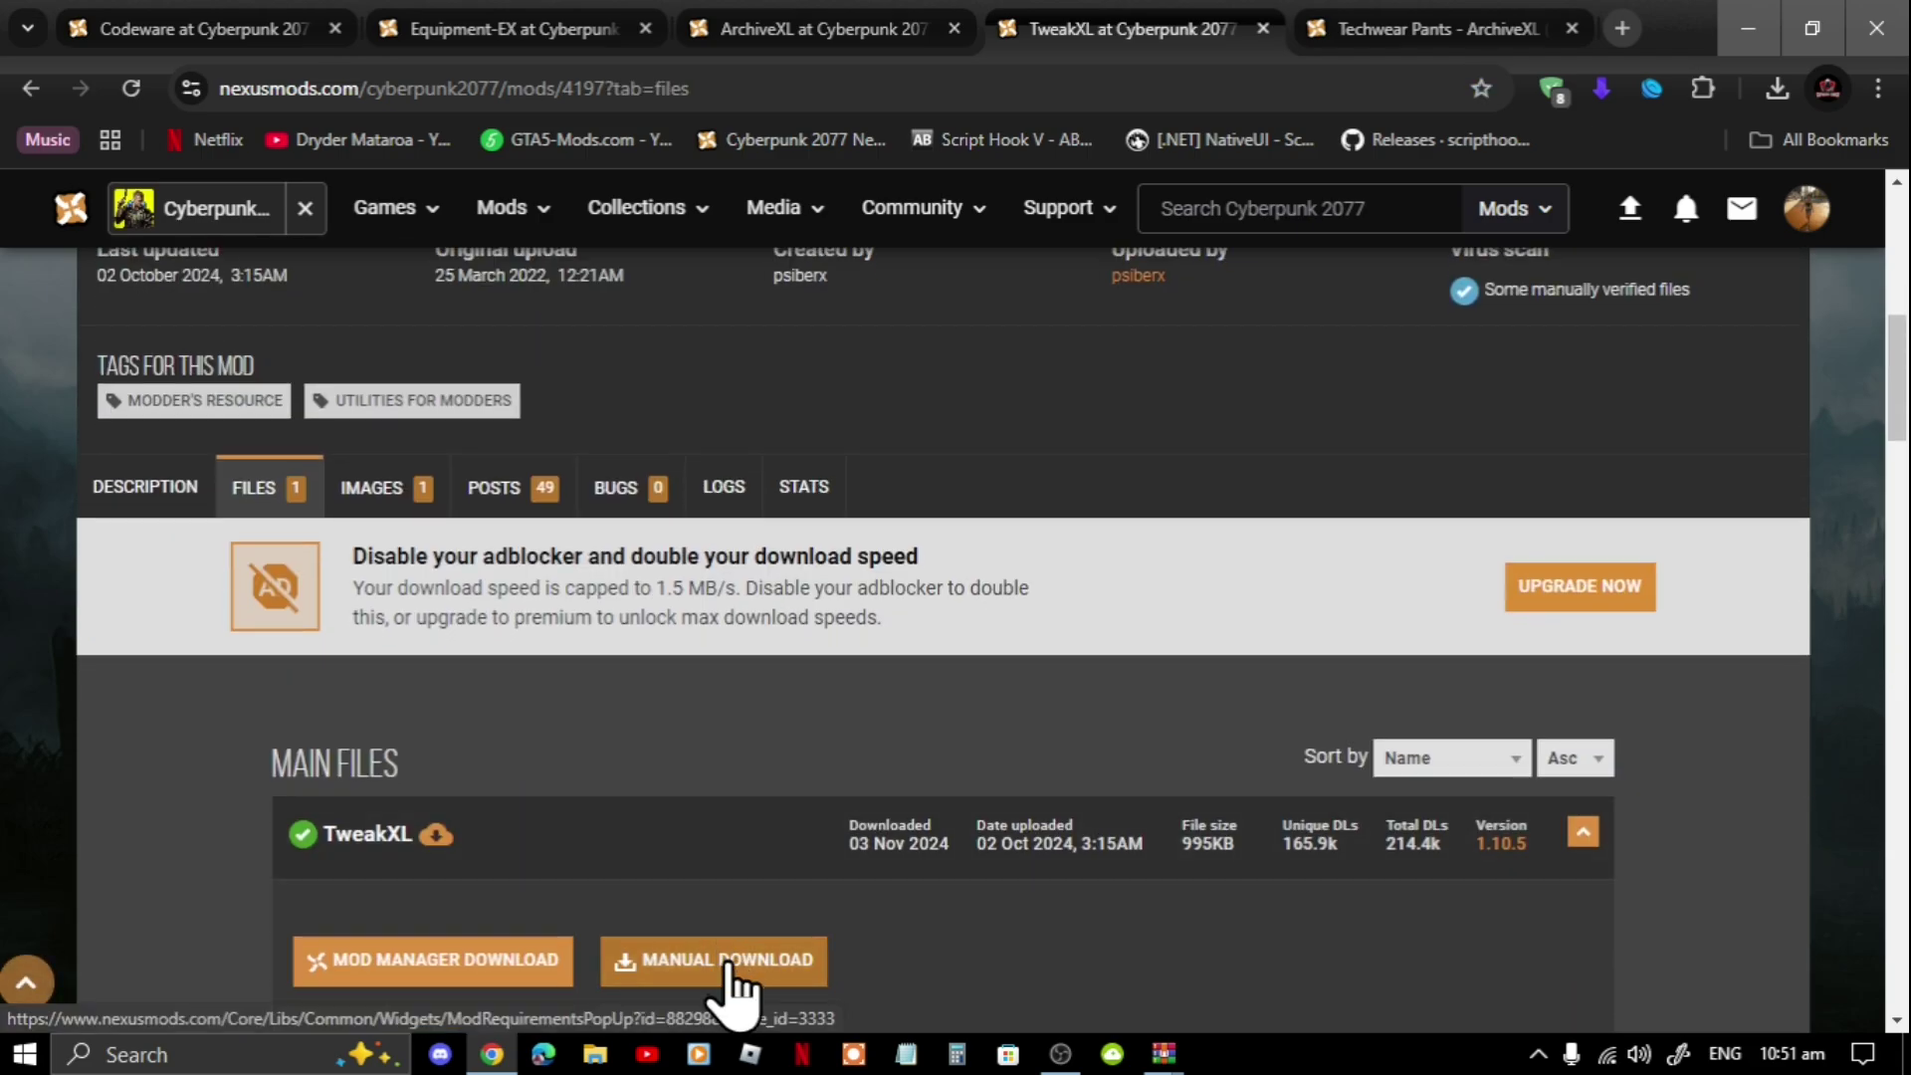
Step: Review the mod pages of ArchiveXL, Equipment-EX and Codeware
click(812, 32)
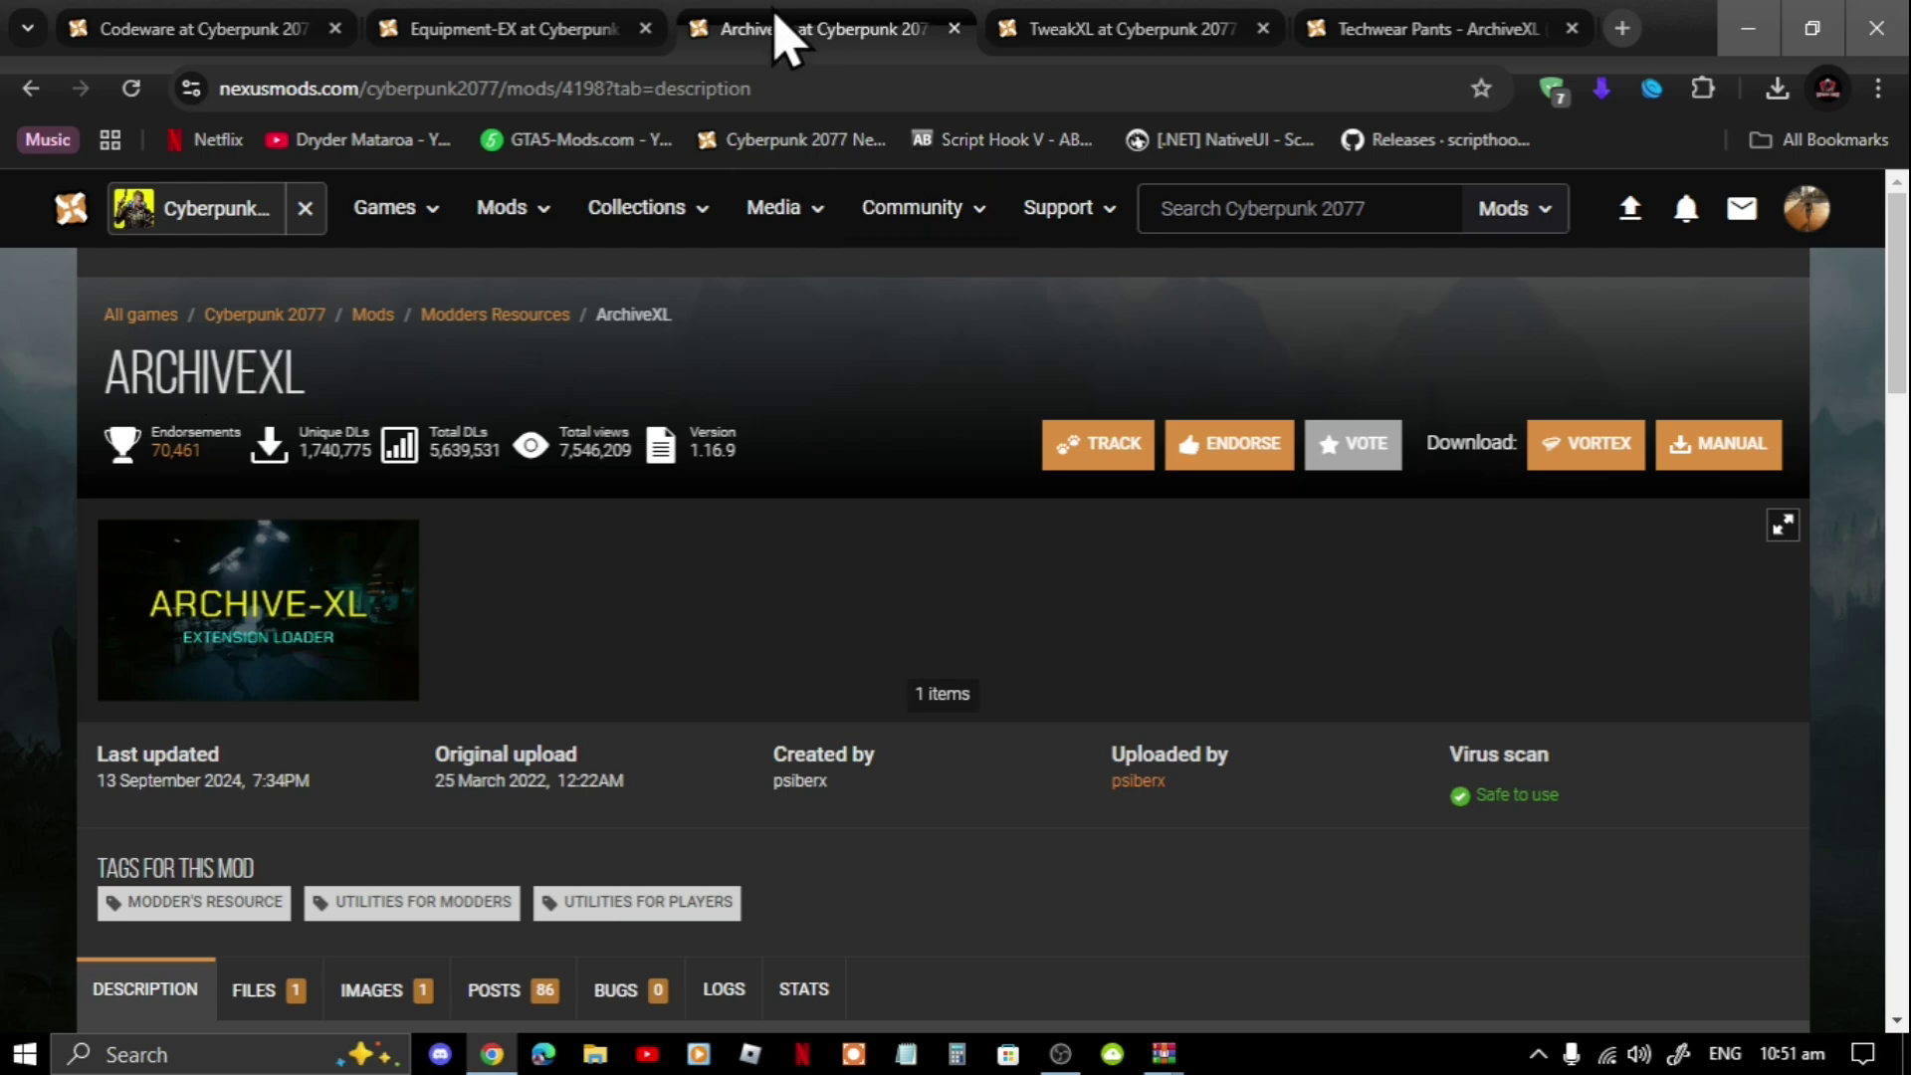
click(513, 32)
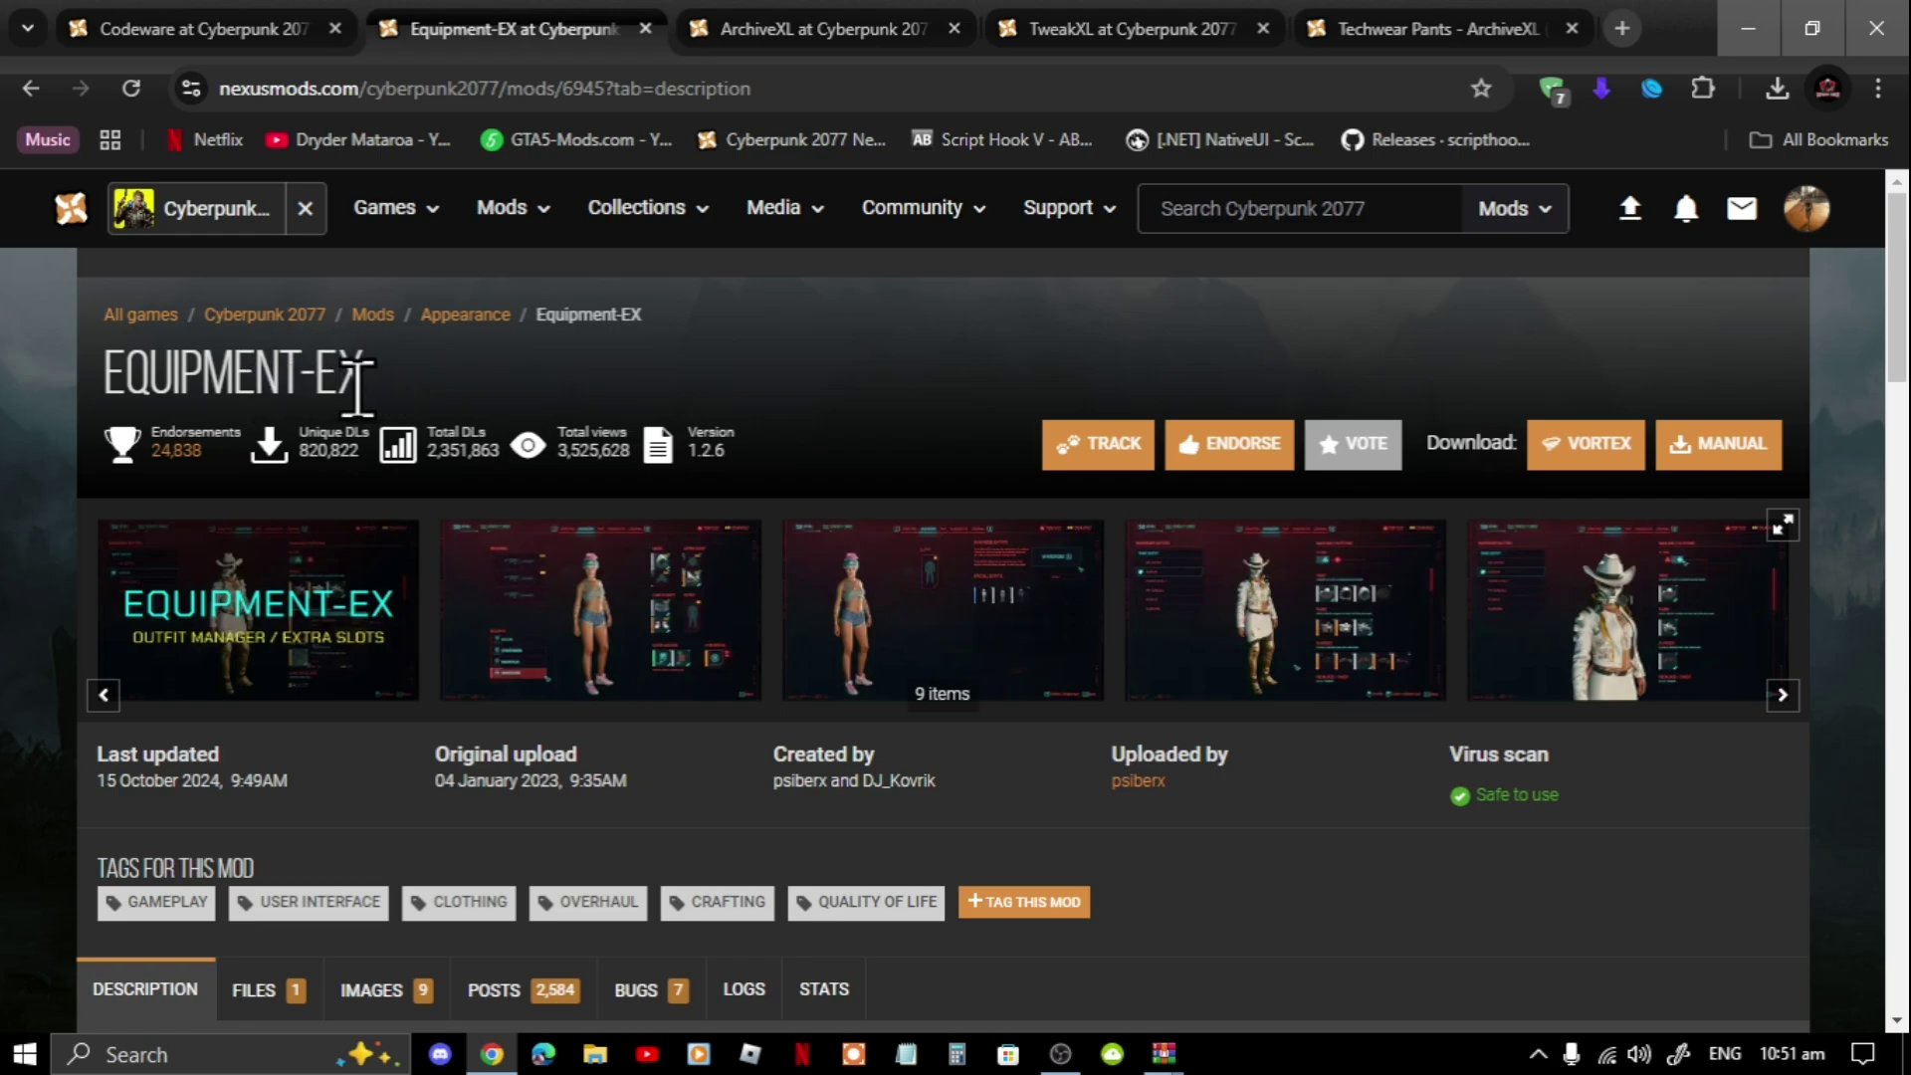
click(227, 35)
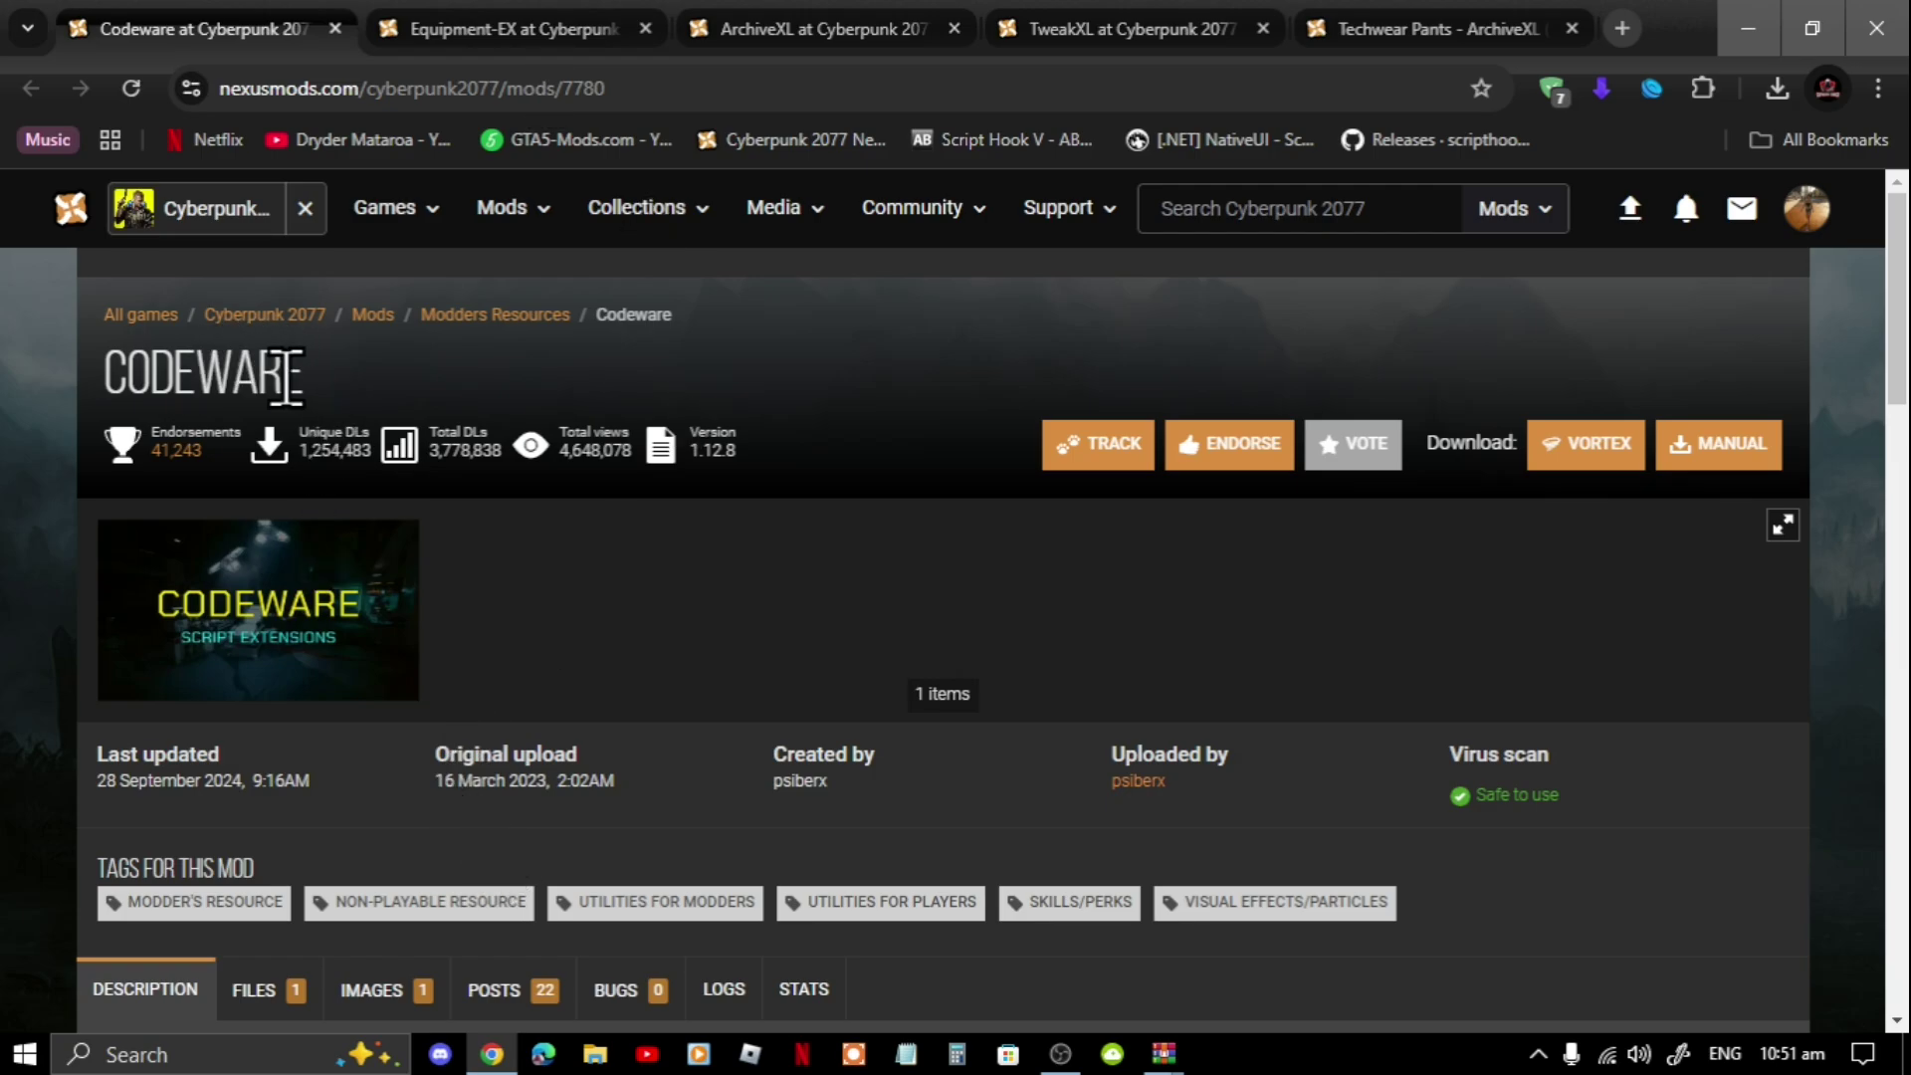
Step: Switch to the TweakXL archive in WinRAR and go into its red4ext\plugins folder
key(super+d)
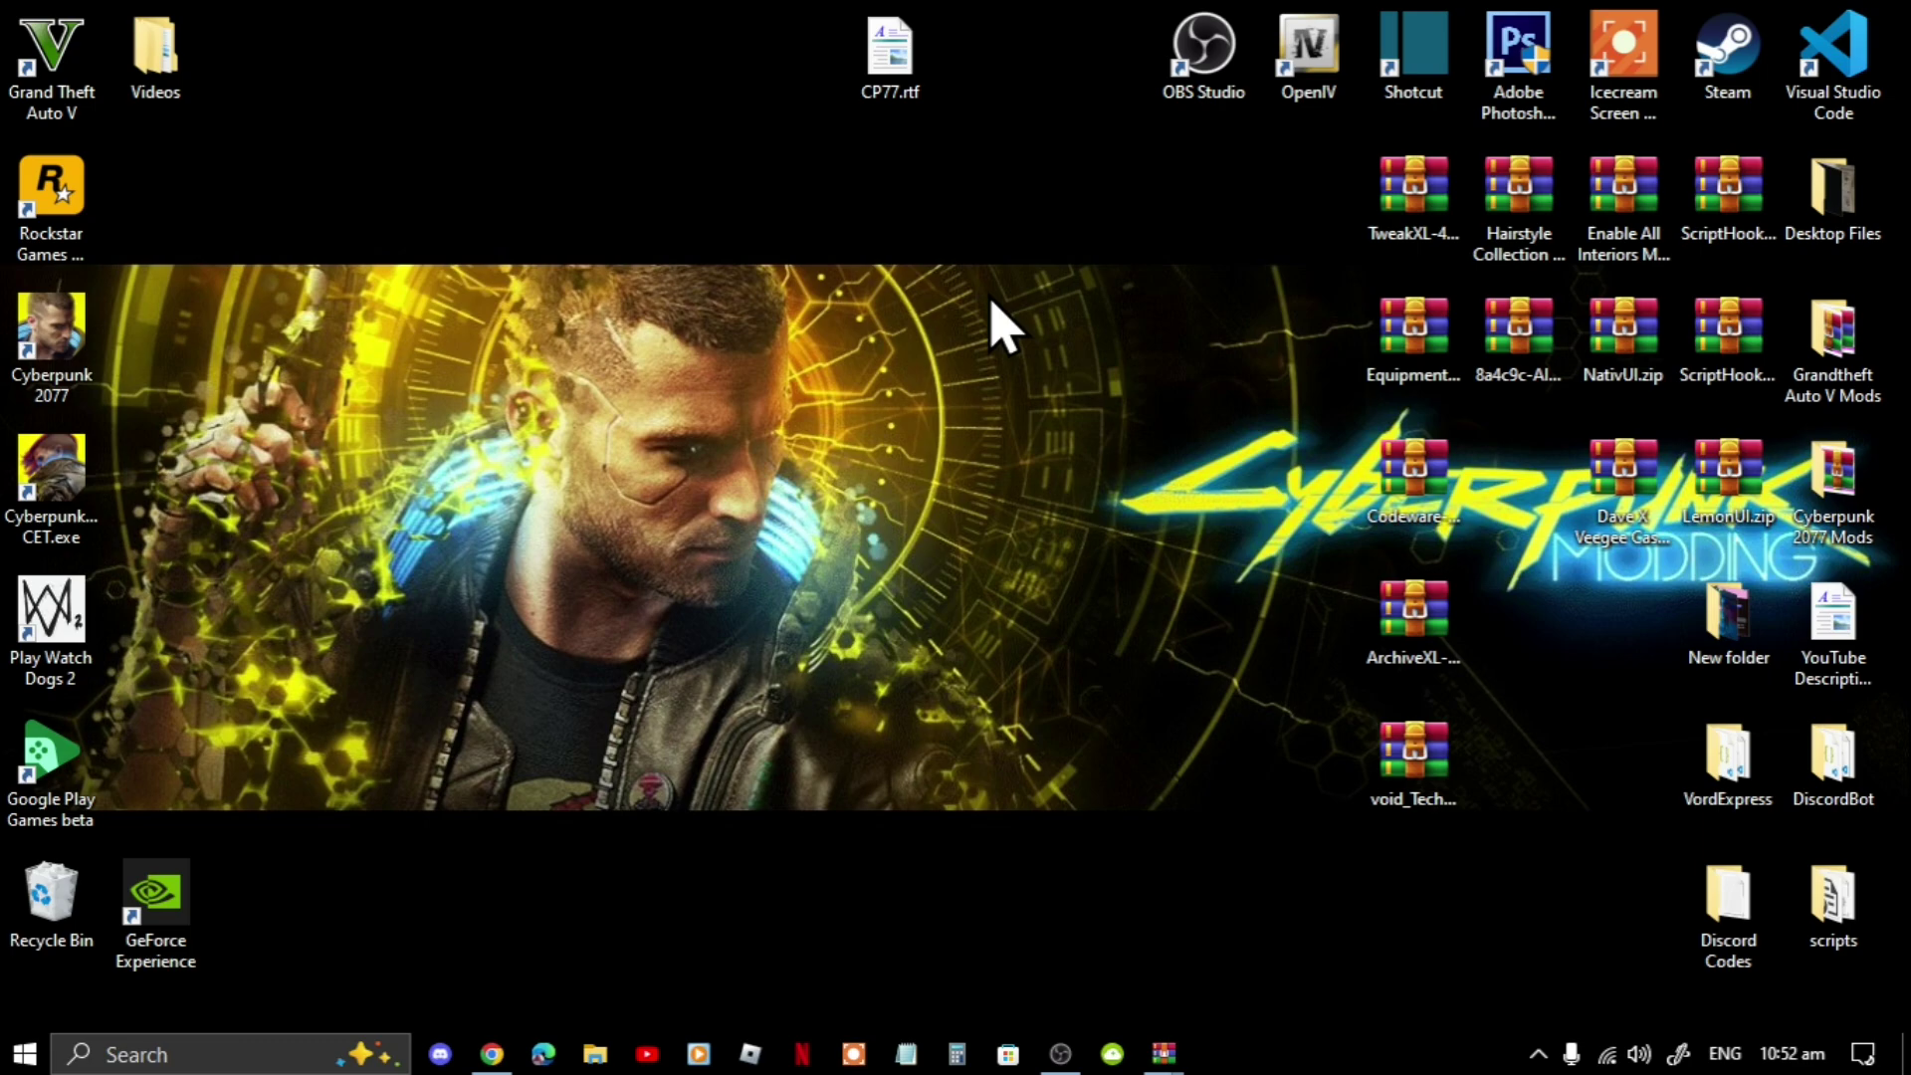
mouse_move(1173, 1057)
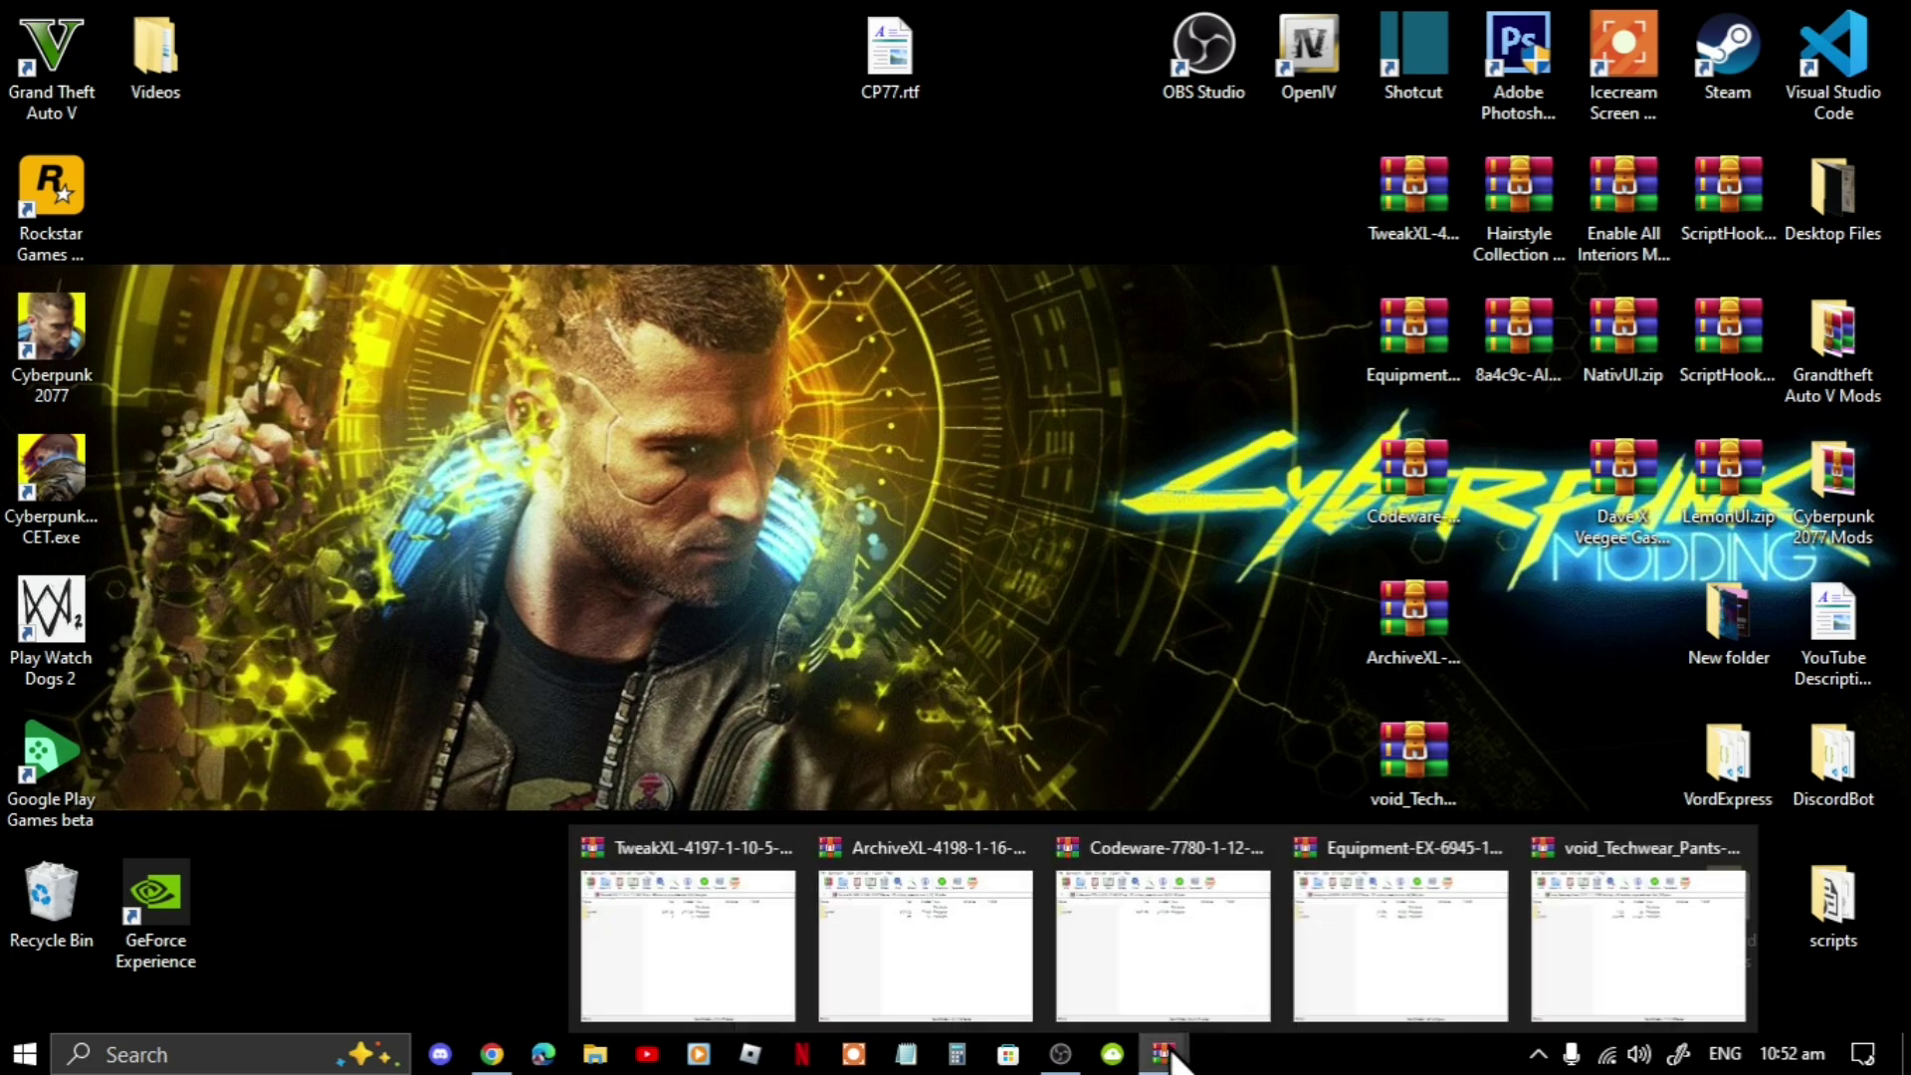
click(708, 914)
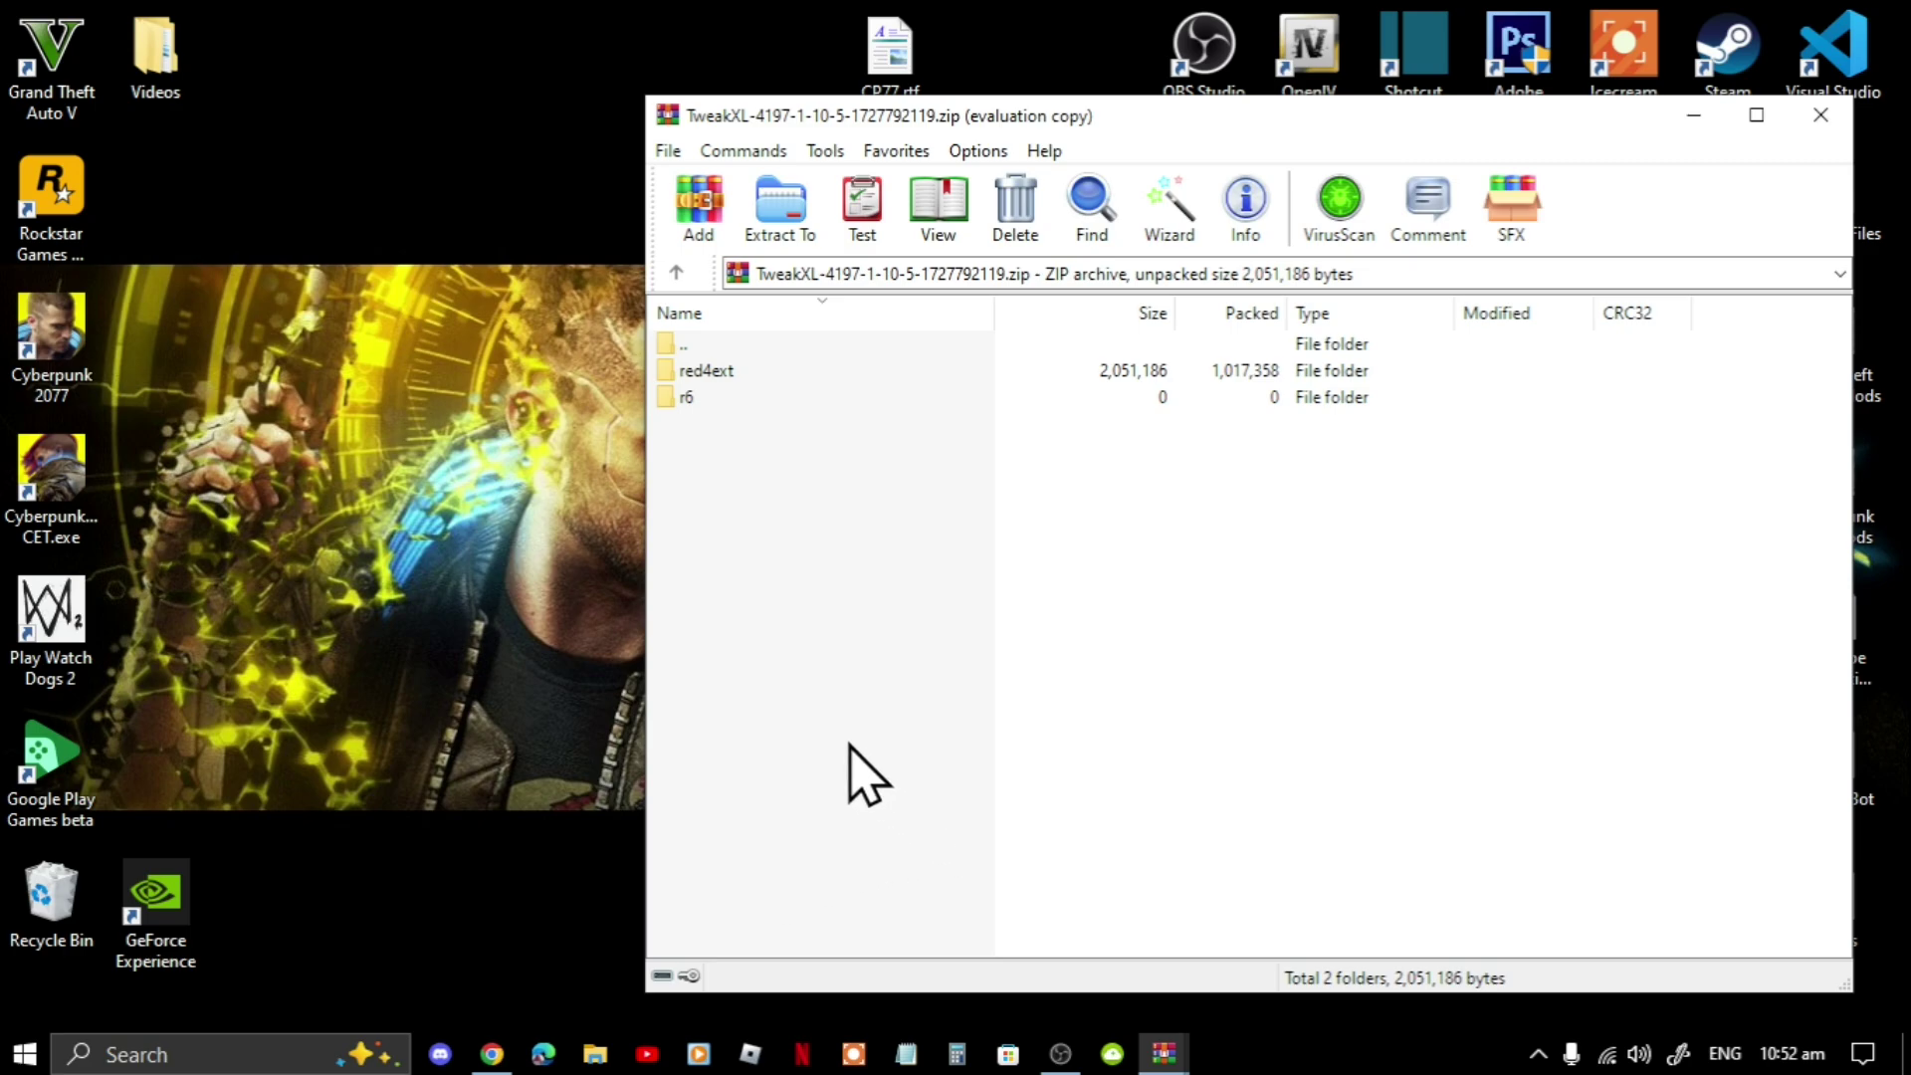
double_click(717, 375)
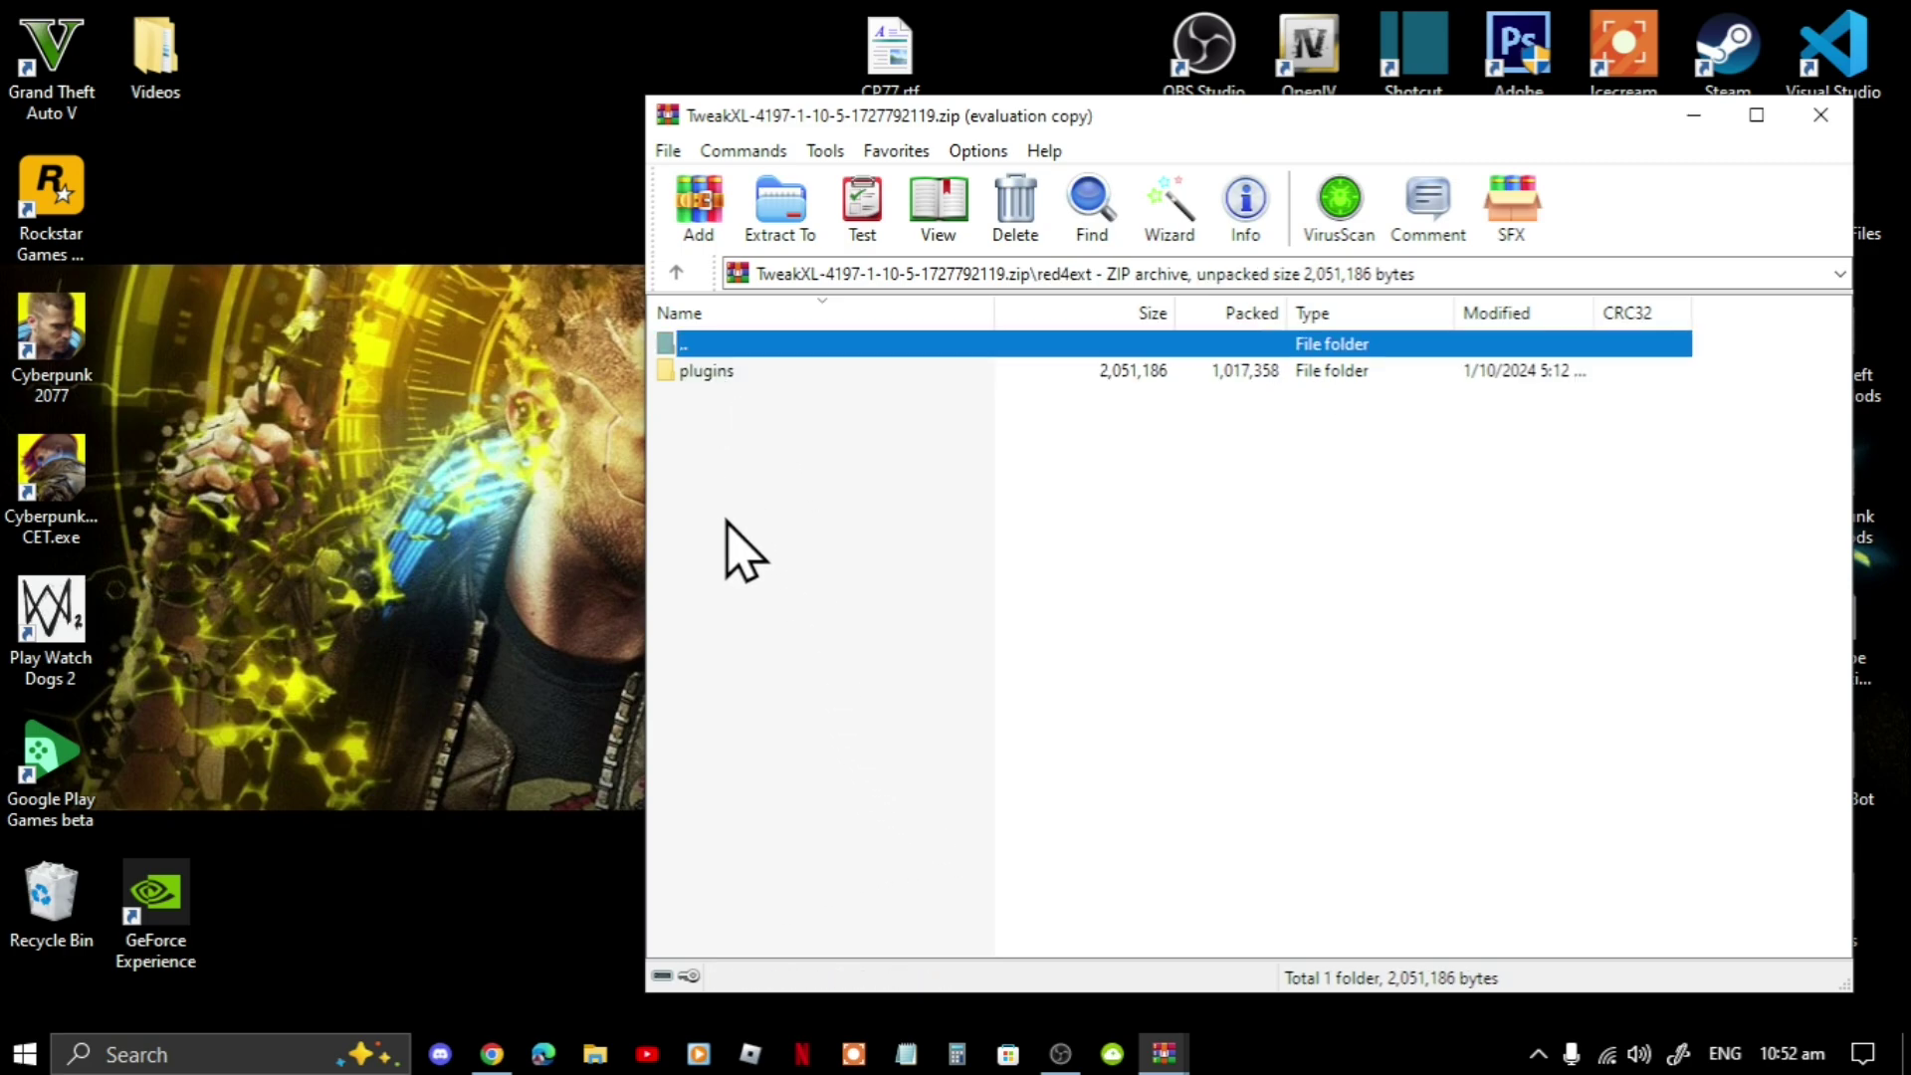
click(727, 522)
double_click(716, 377)
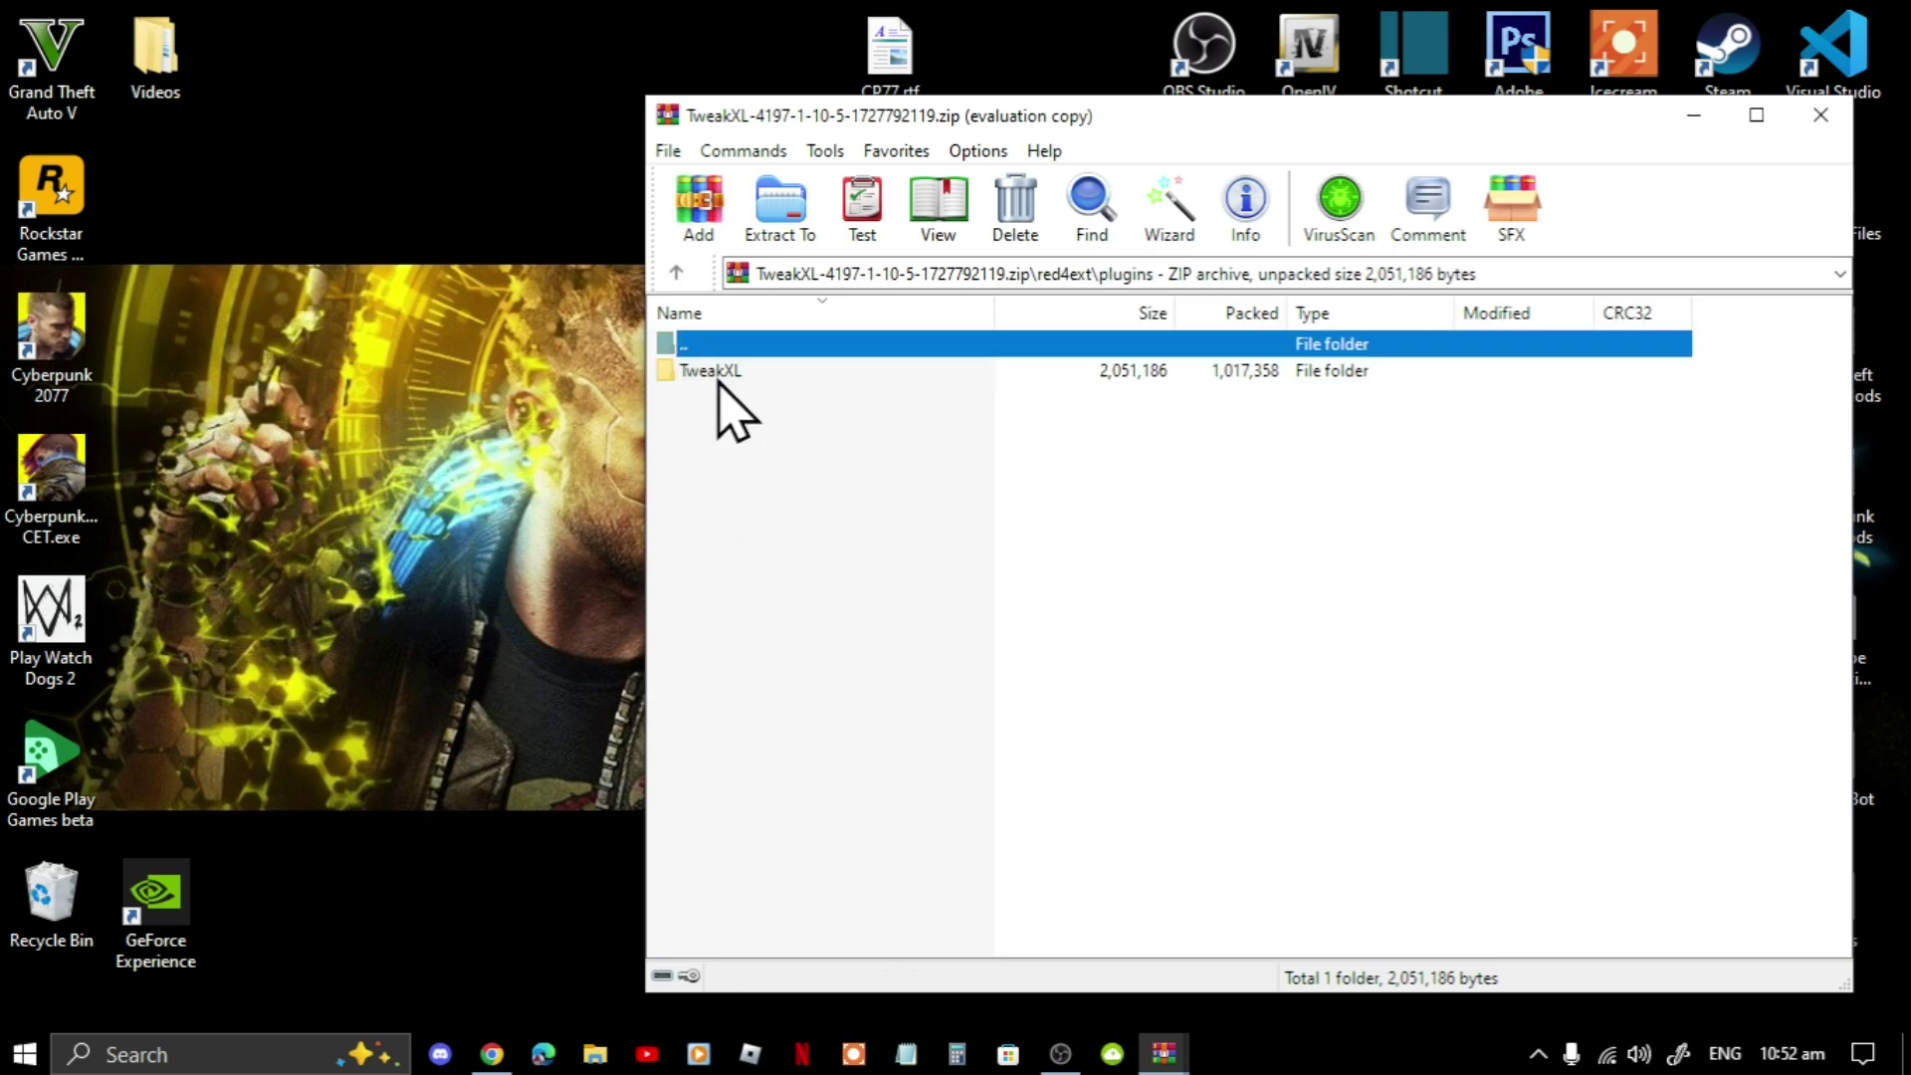
click(796, 545)
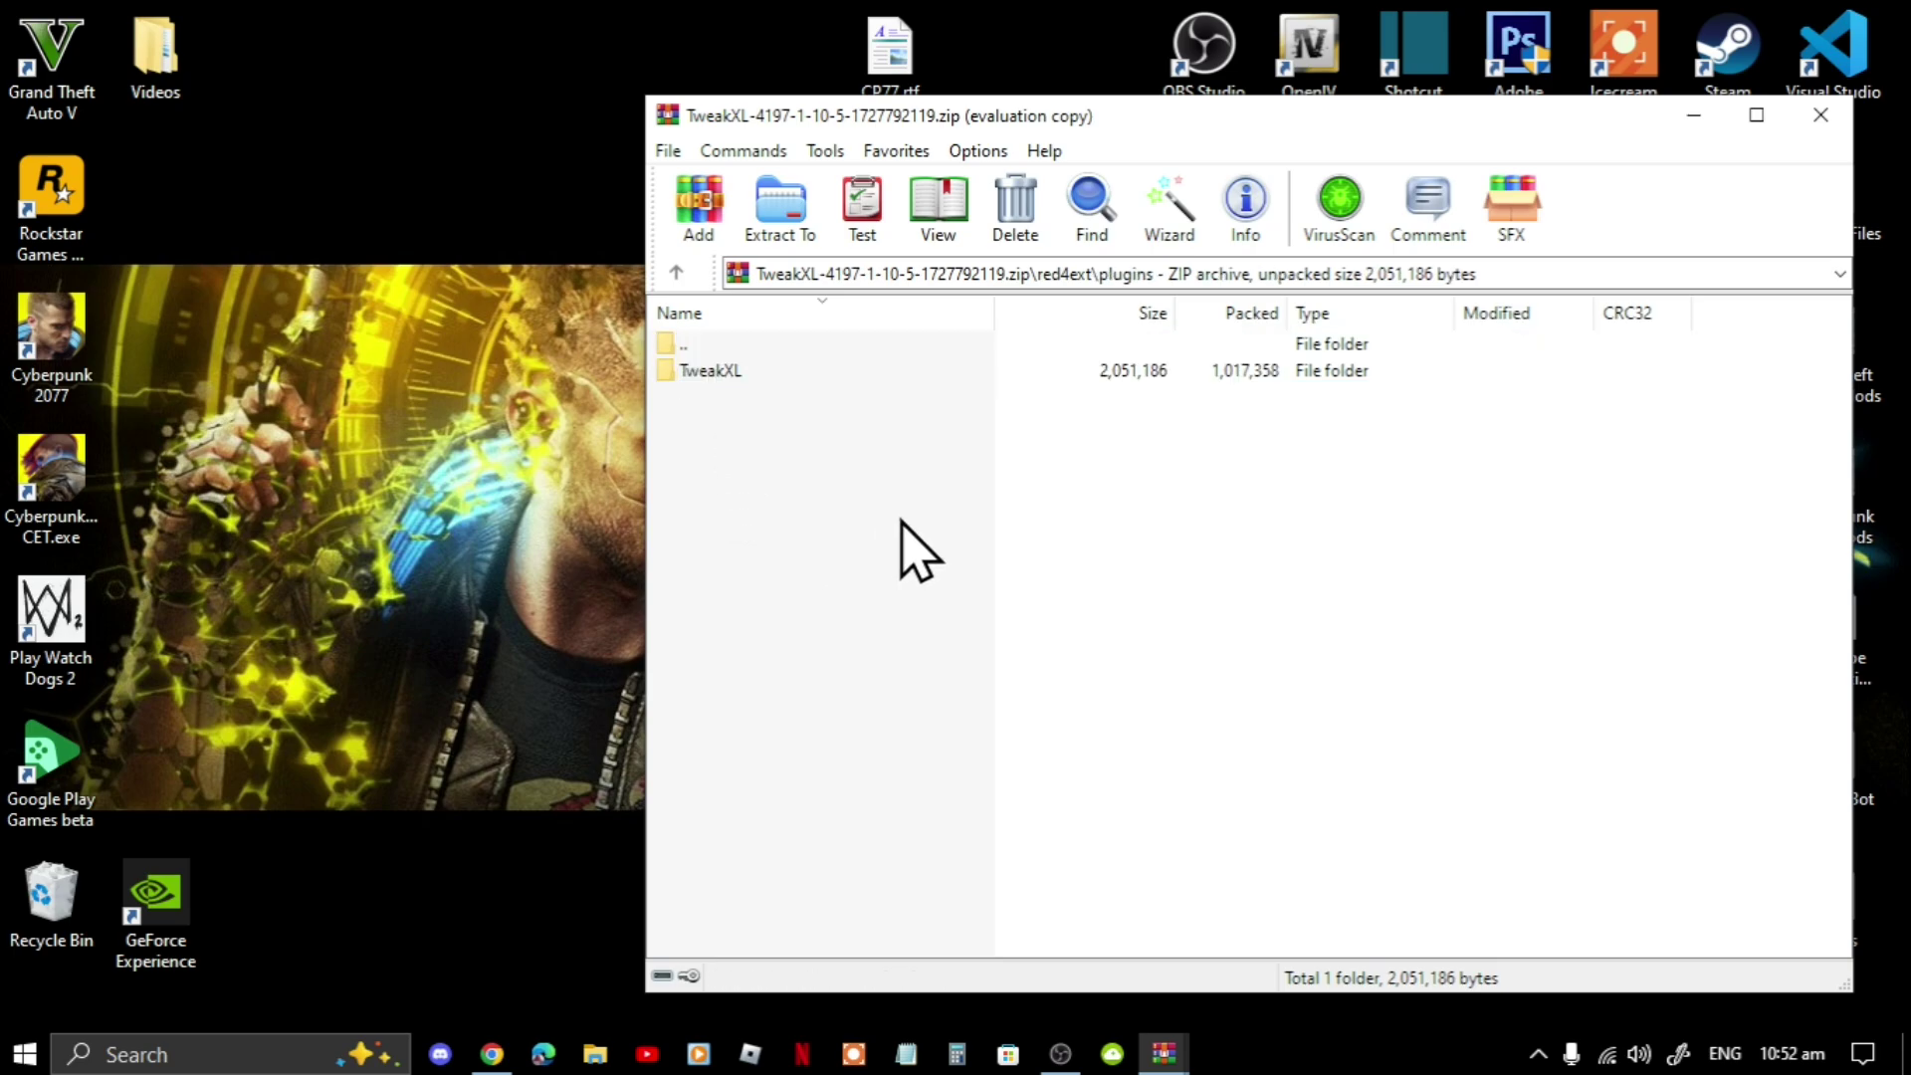
Step: Open the file location of the Cyberpunk 2077 CET shortcut and go to the game's red4ext\plugins folder
right_click(68, 503)
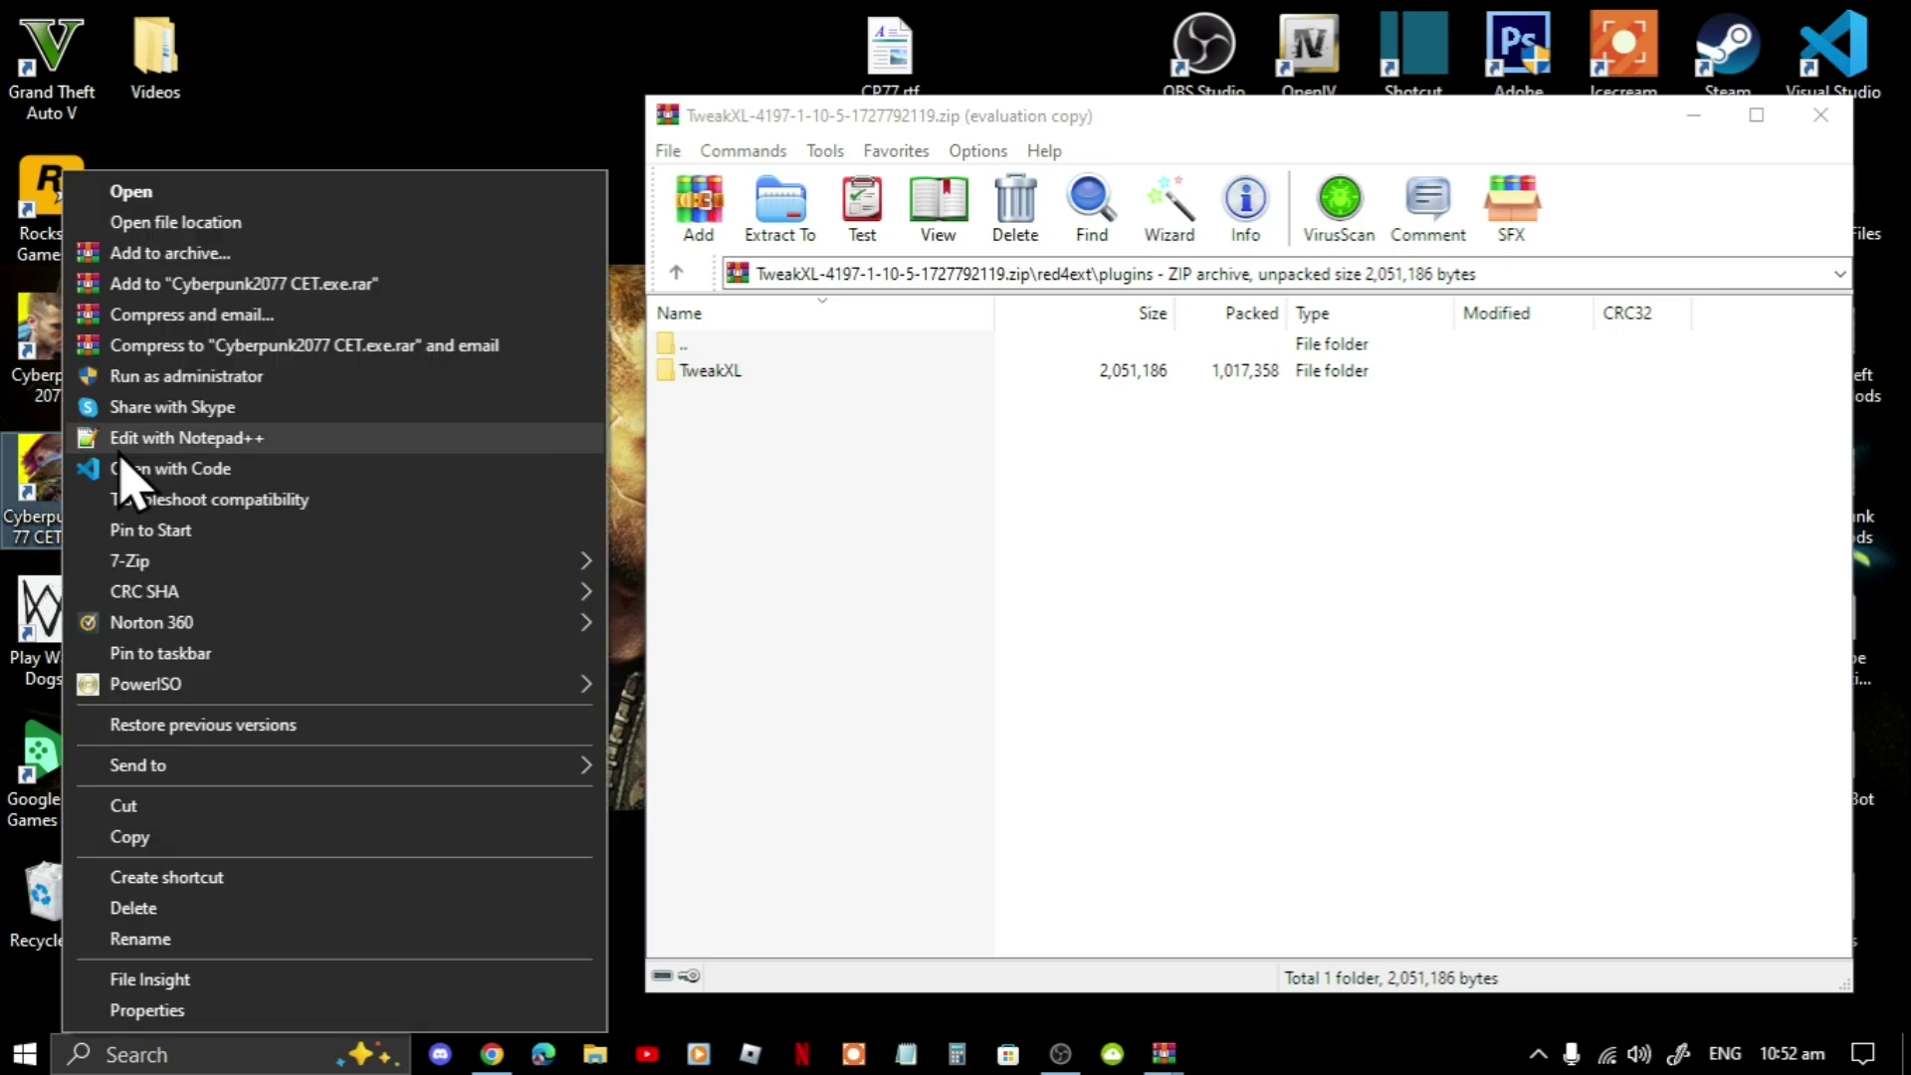
click(231, 221)
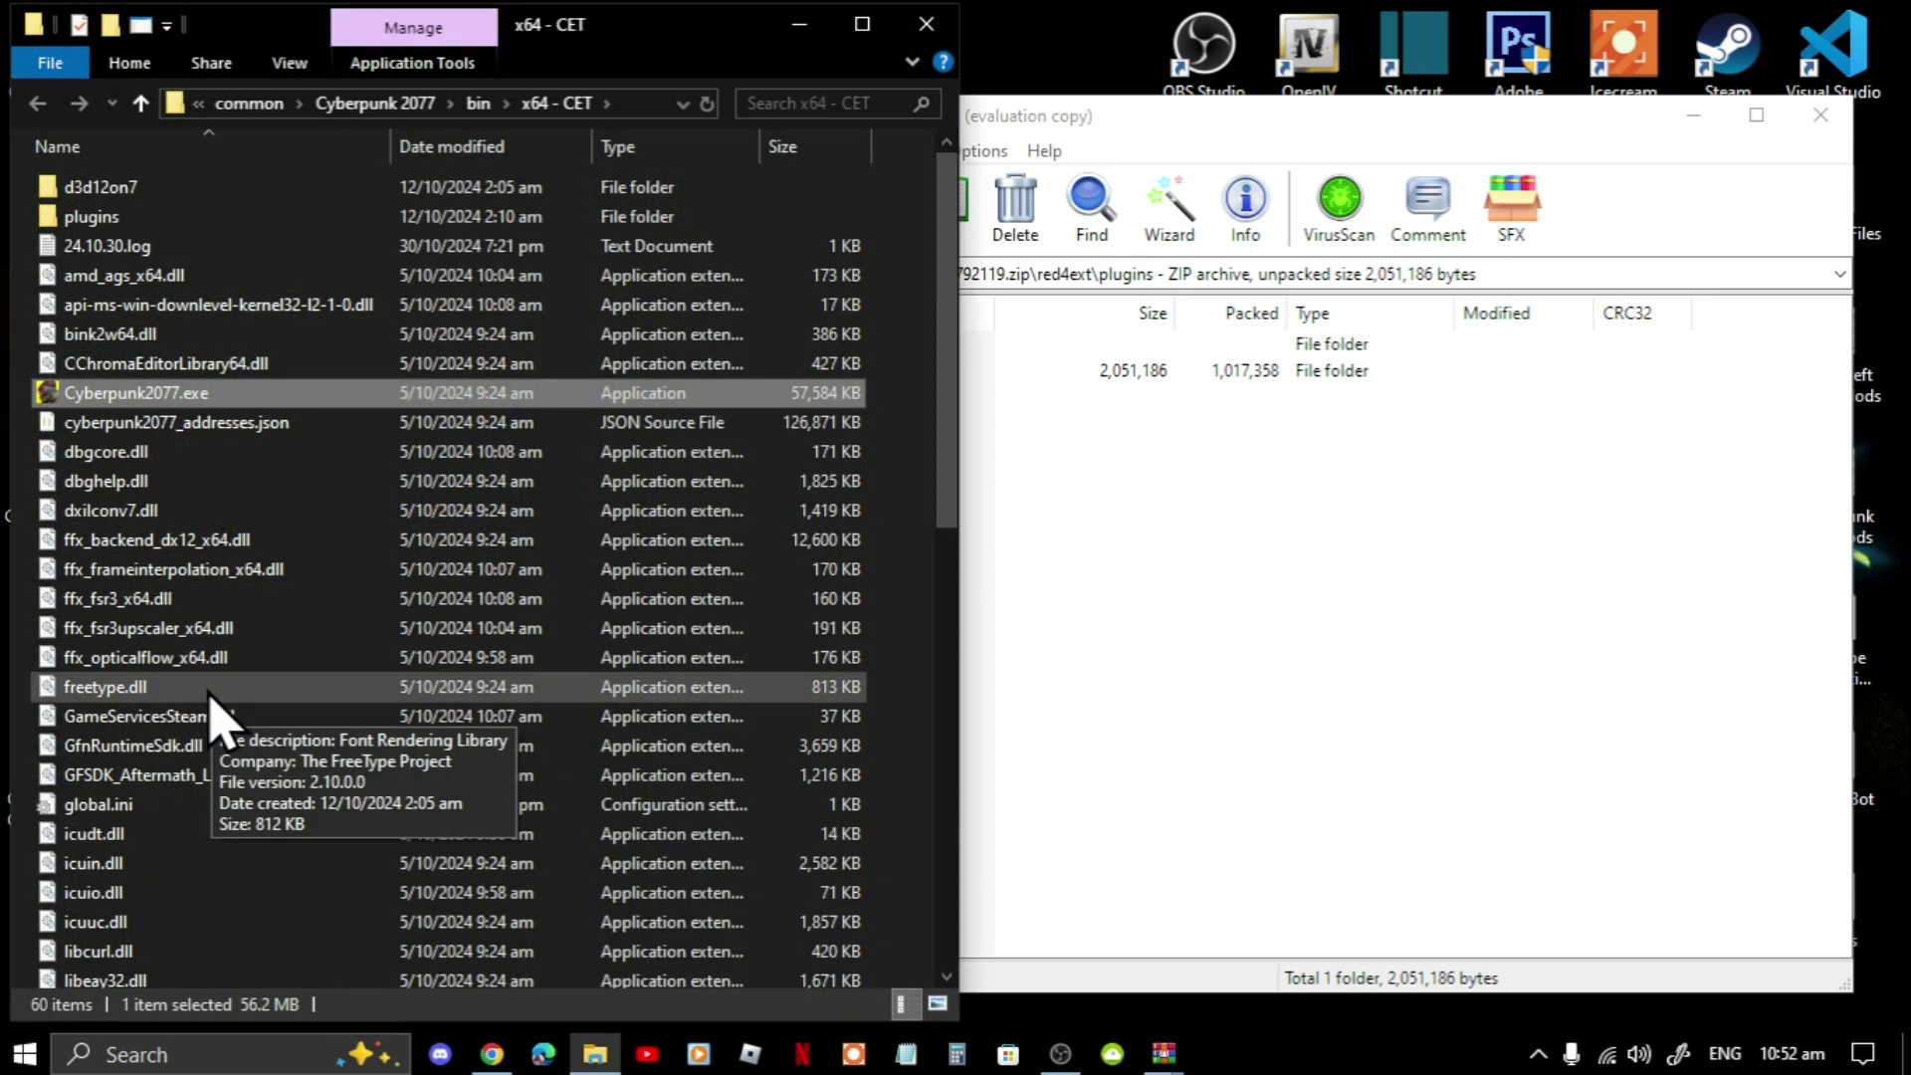
click(377, 103)
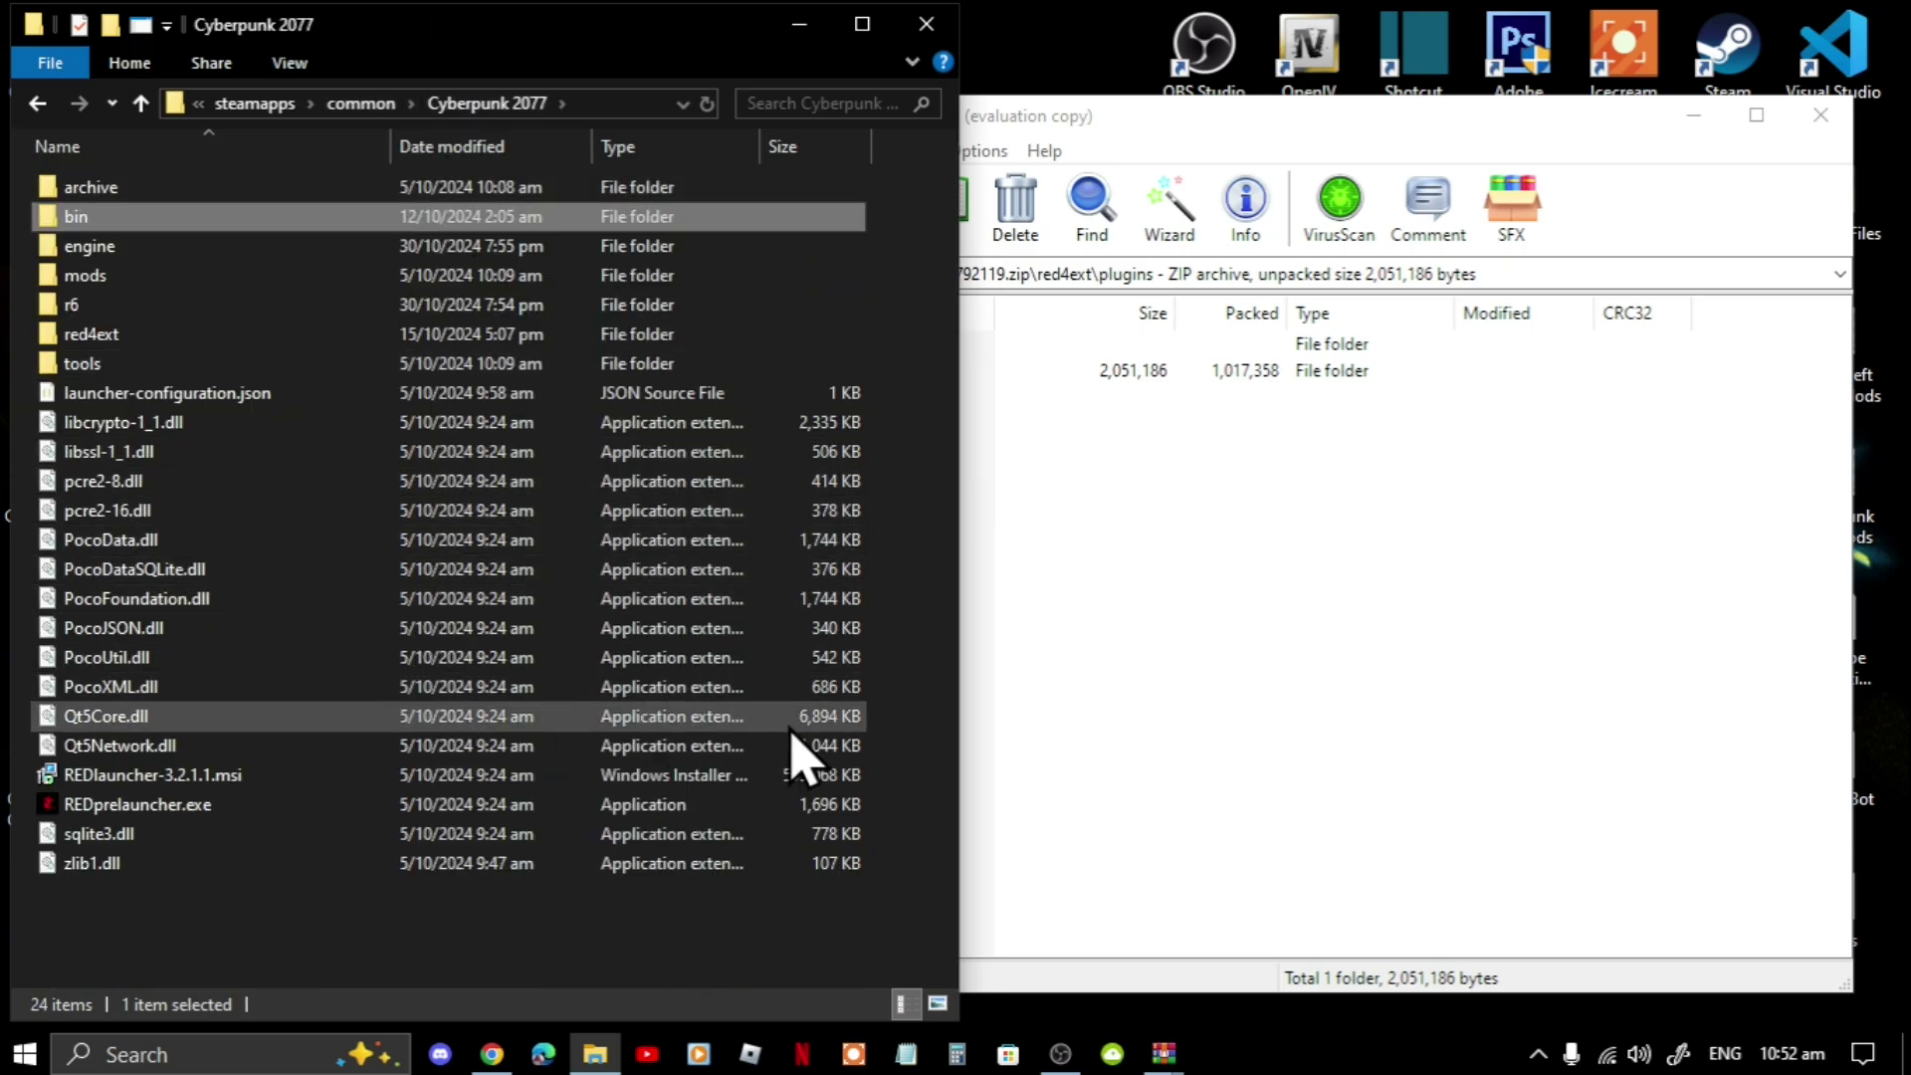
double_click(130, 336)
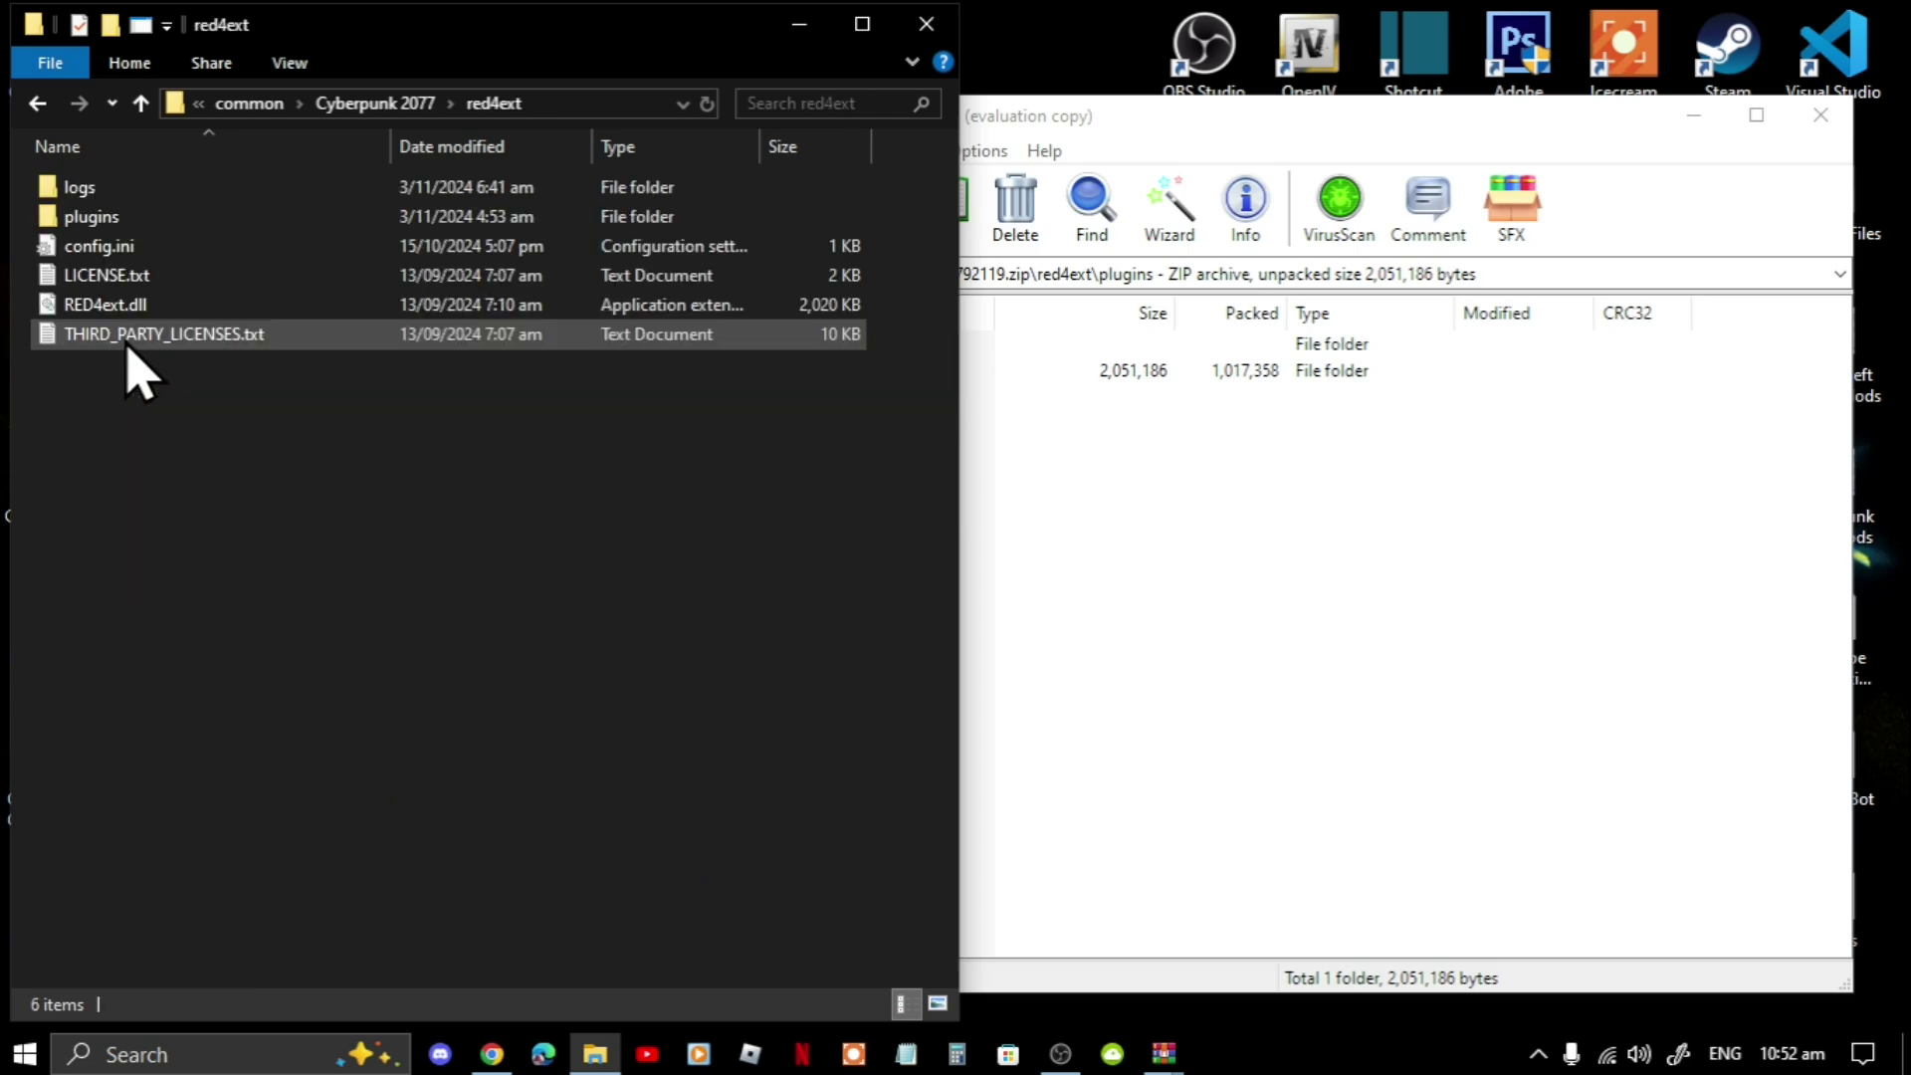
double_click(134, 219)
Step: Select the TweakXL folder in the archive and check it against the game's plugins folder
click(1070, 642)
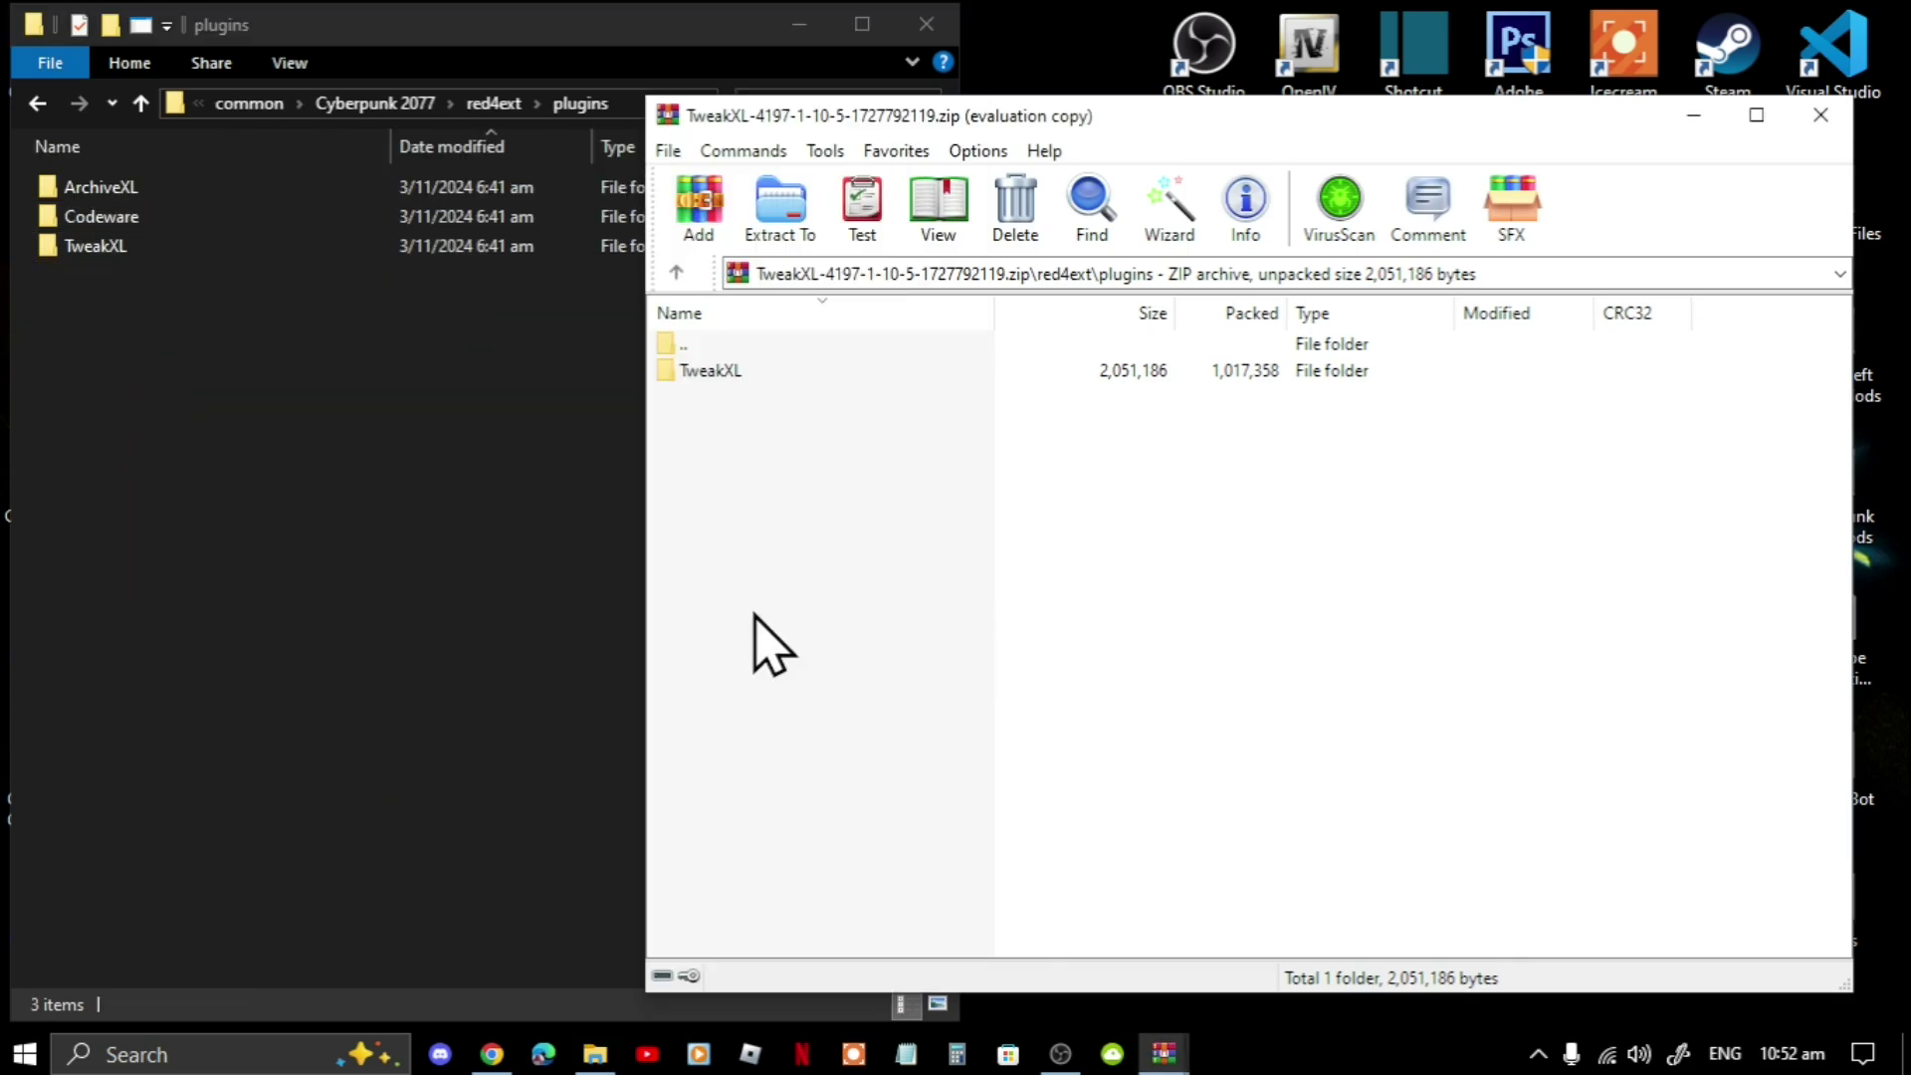
click(700, 377)
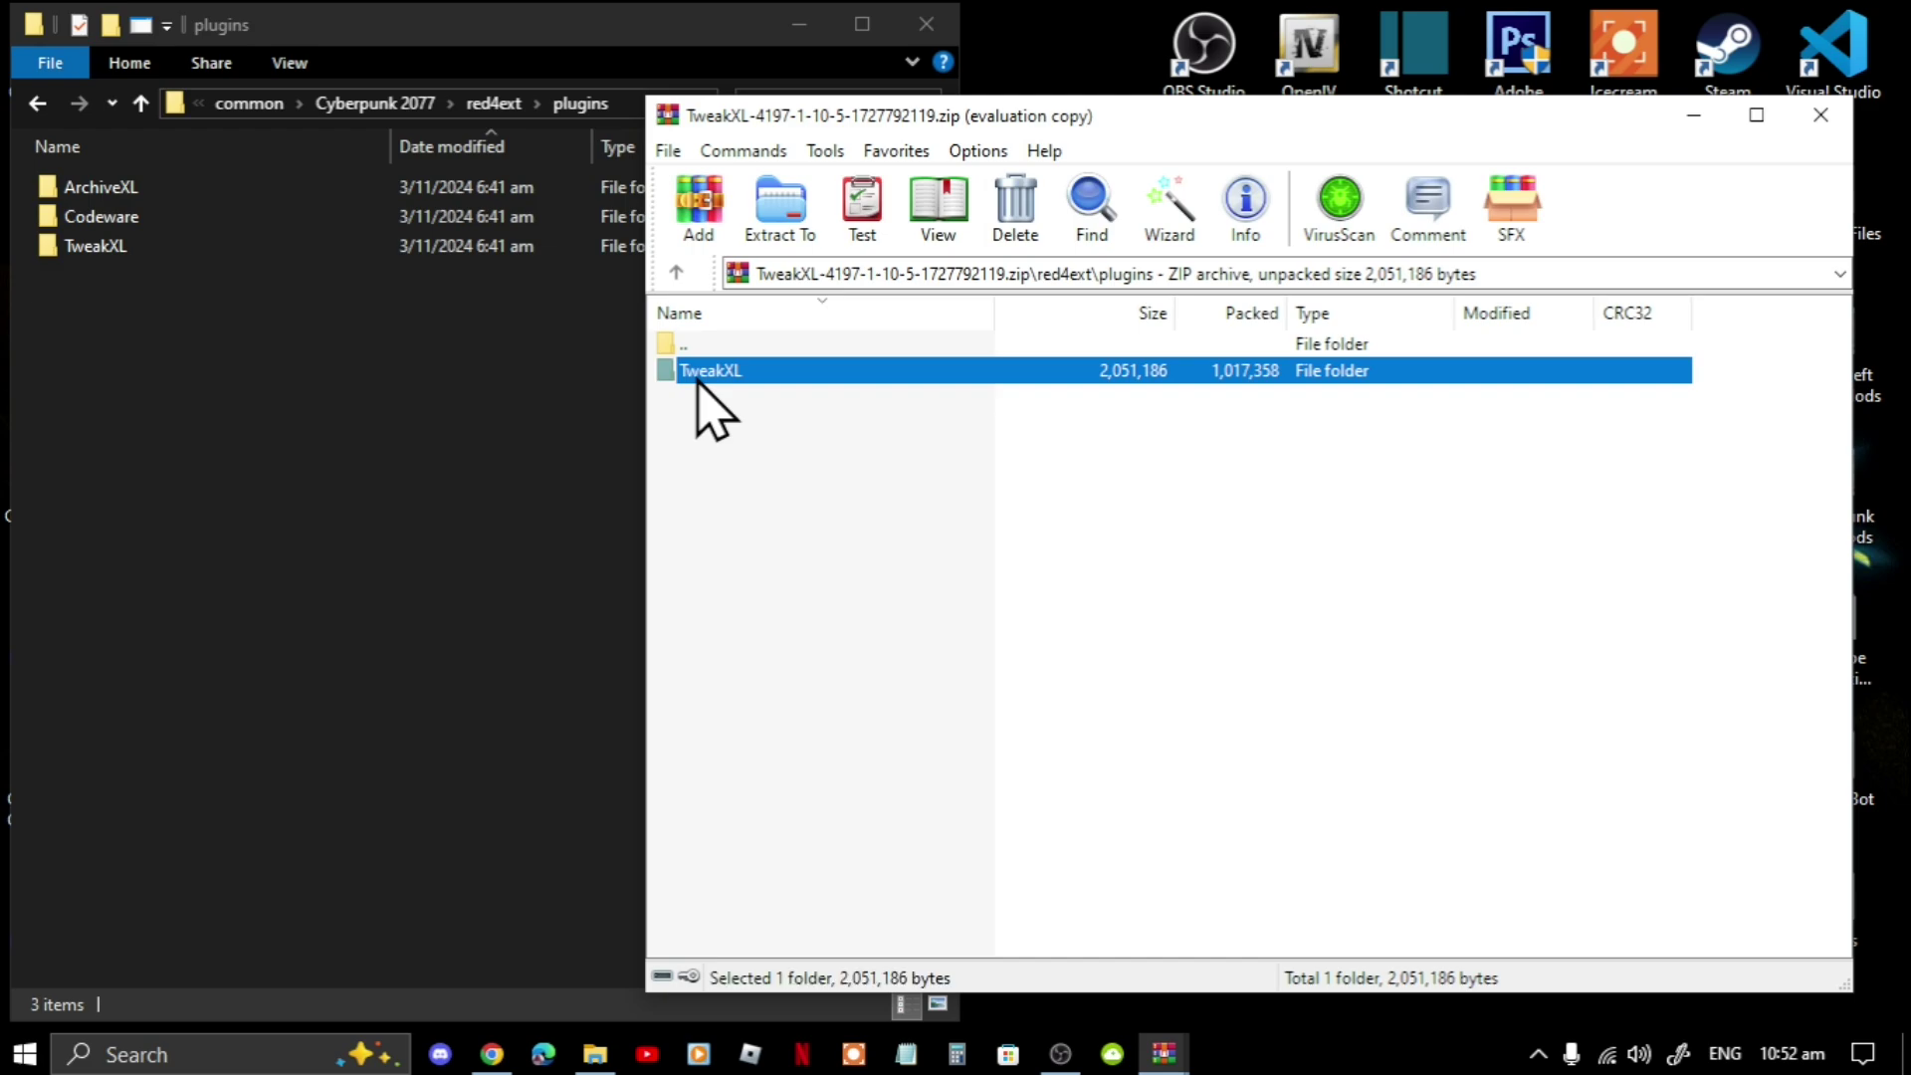
click(291, 470)
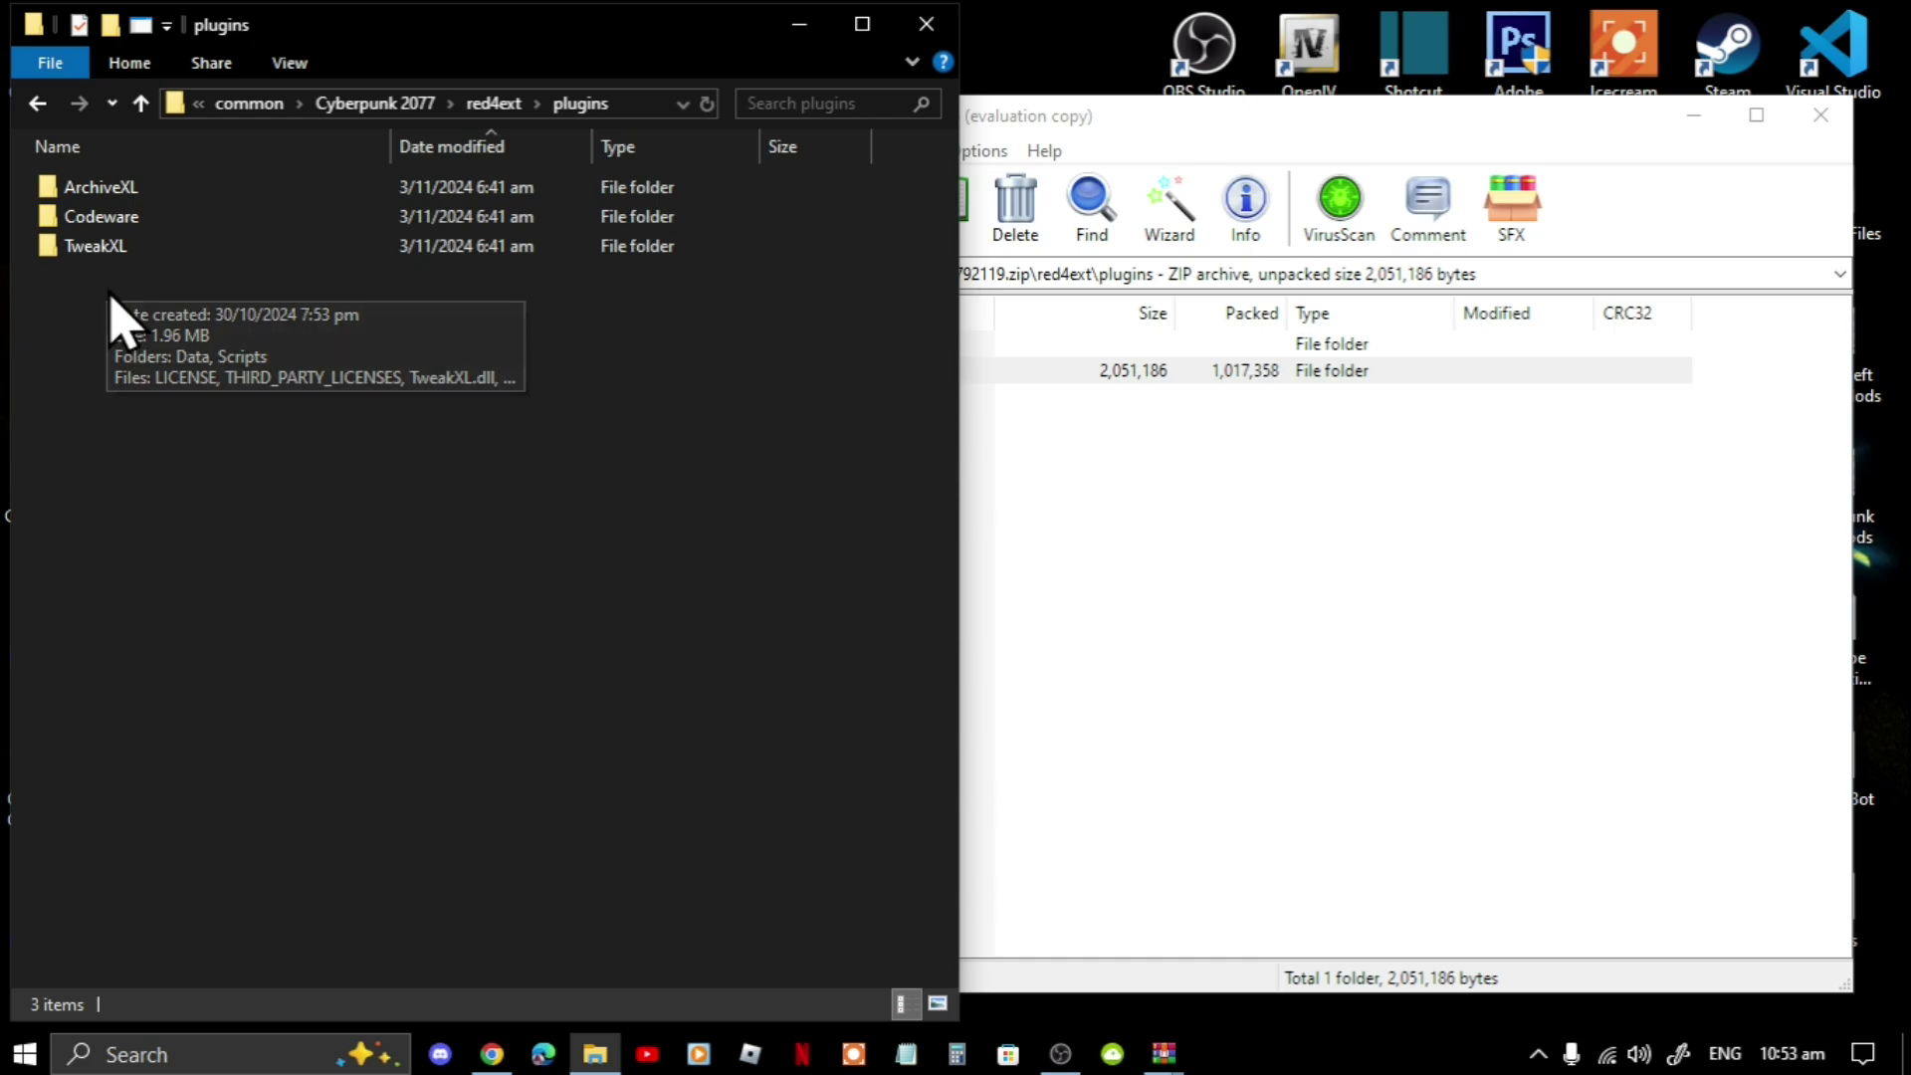
Step: Return to the top level of the TweakXL archive and open its r6 folder
click(1089, 598)
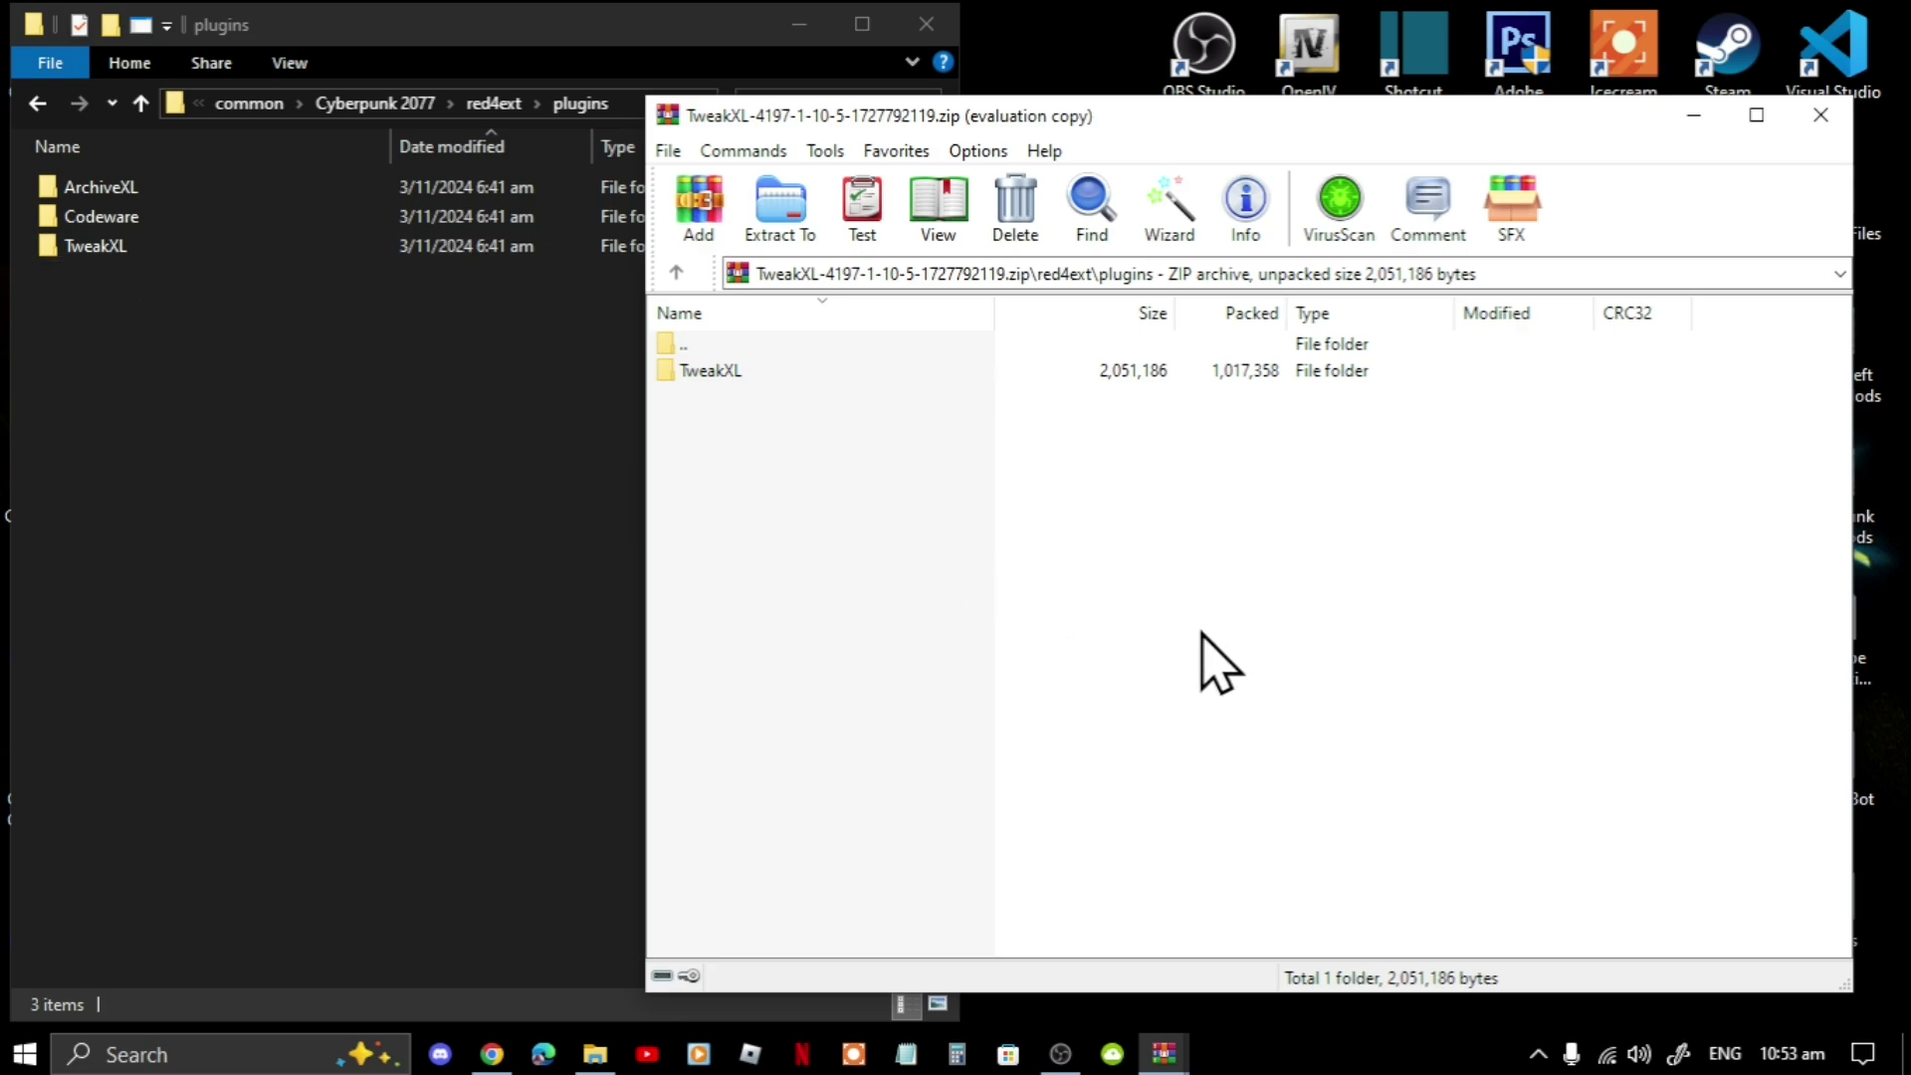
key(BackSpace)
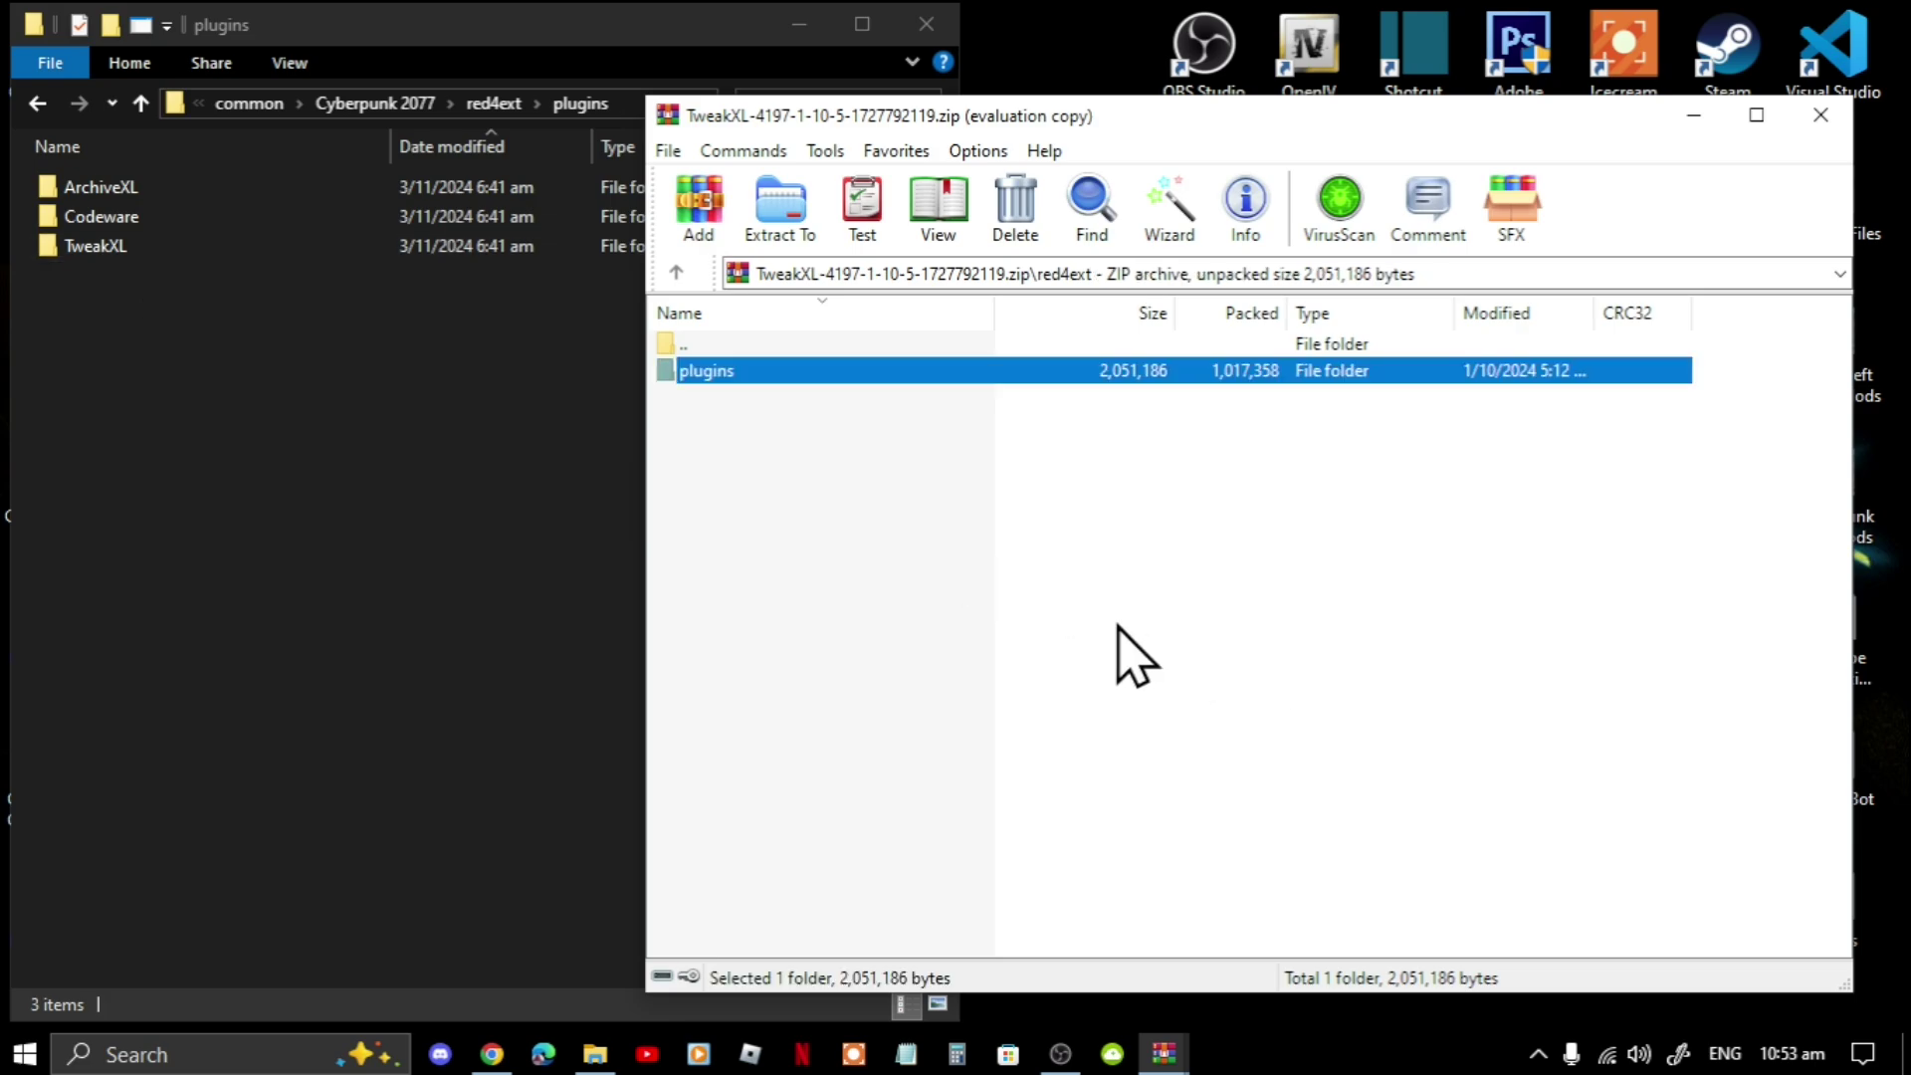
key(BackSpace)
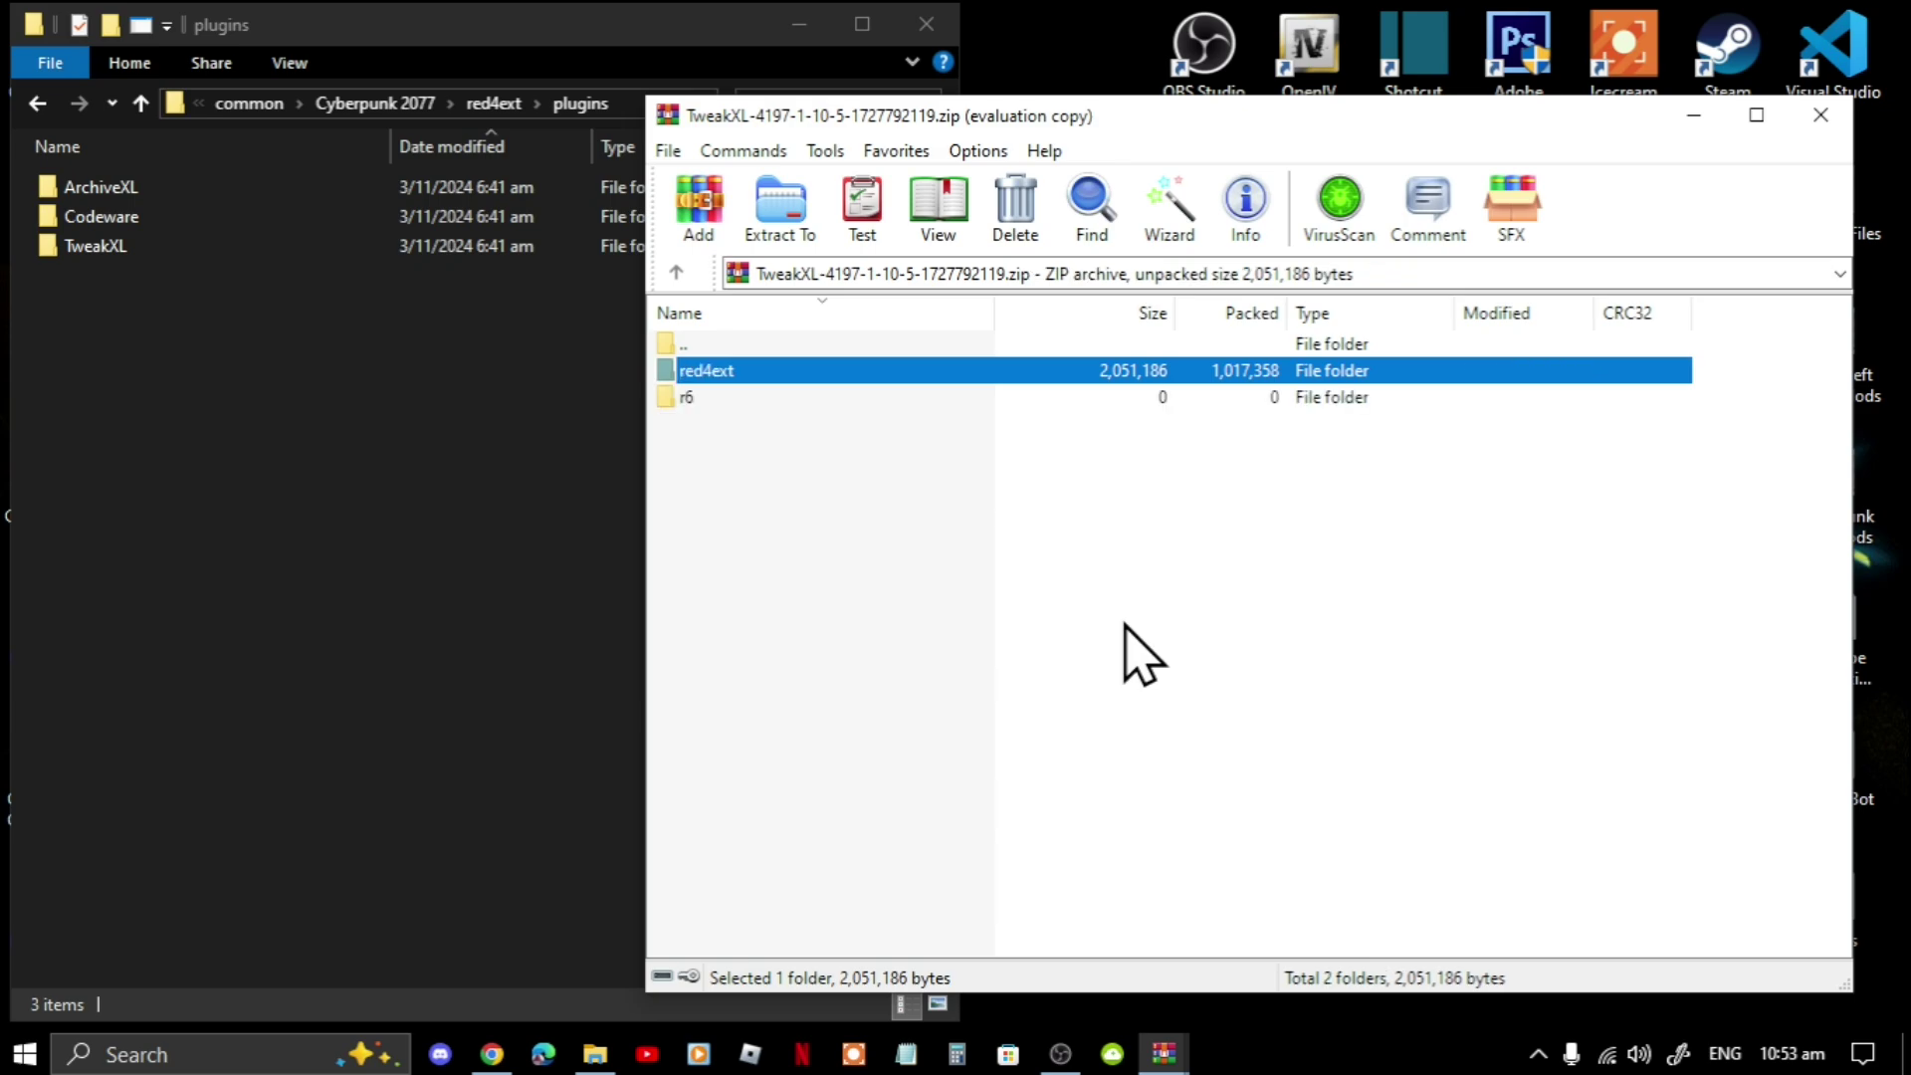
click(1124, 626)
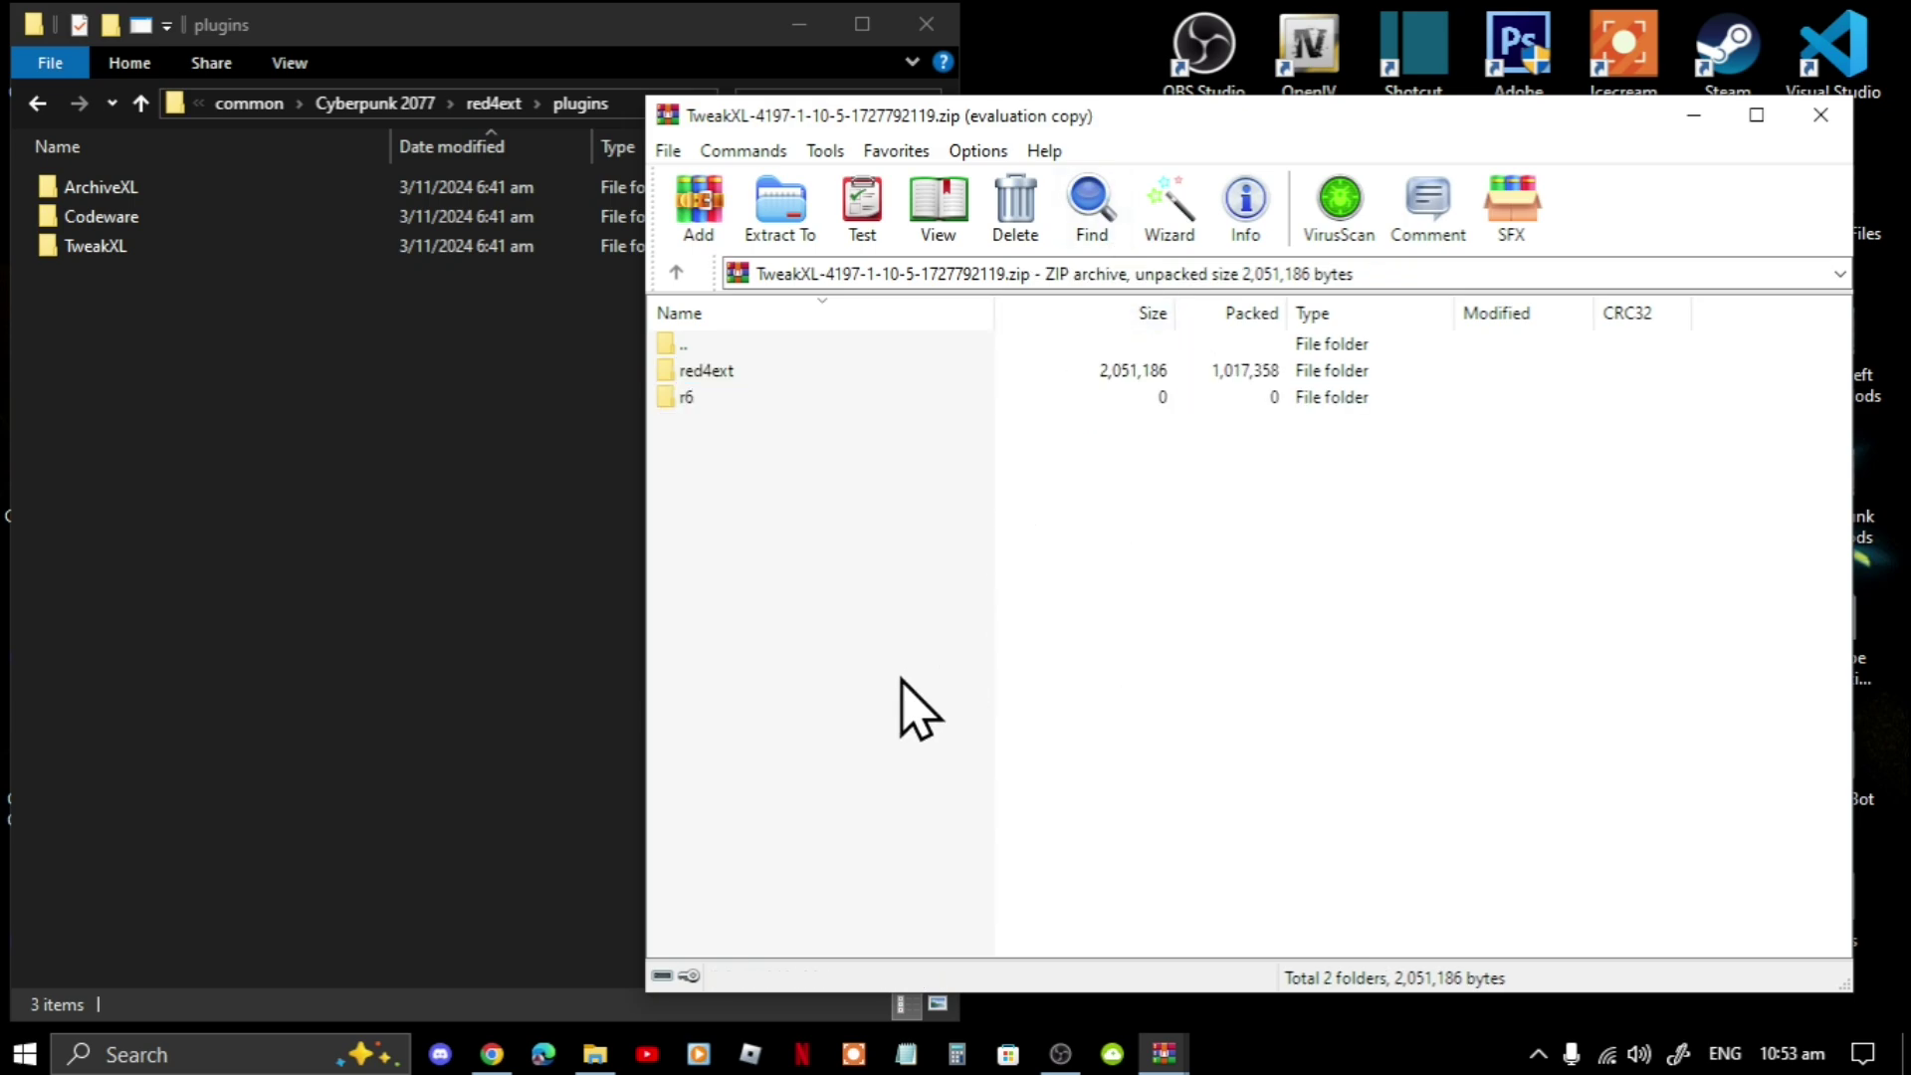
double_click(690, 397)
click(758, 497)
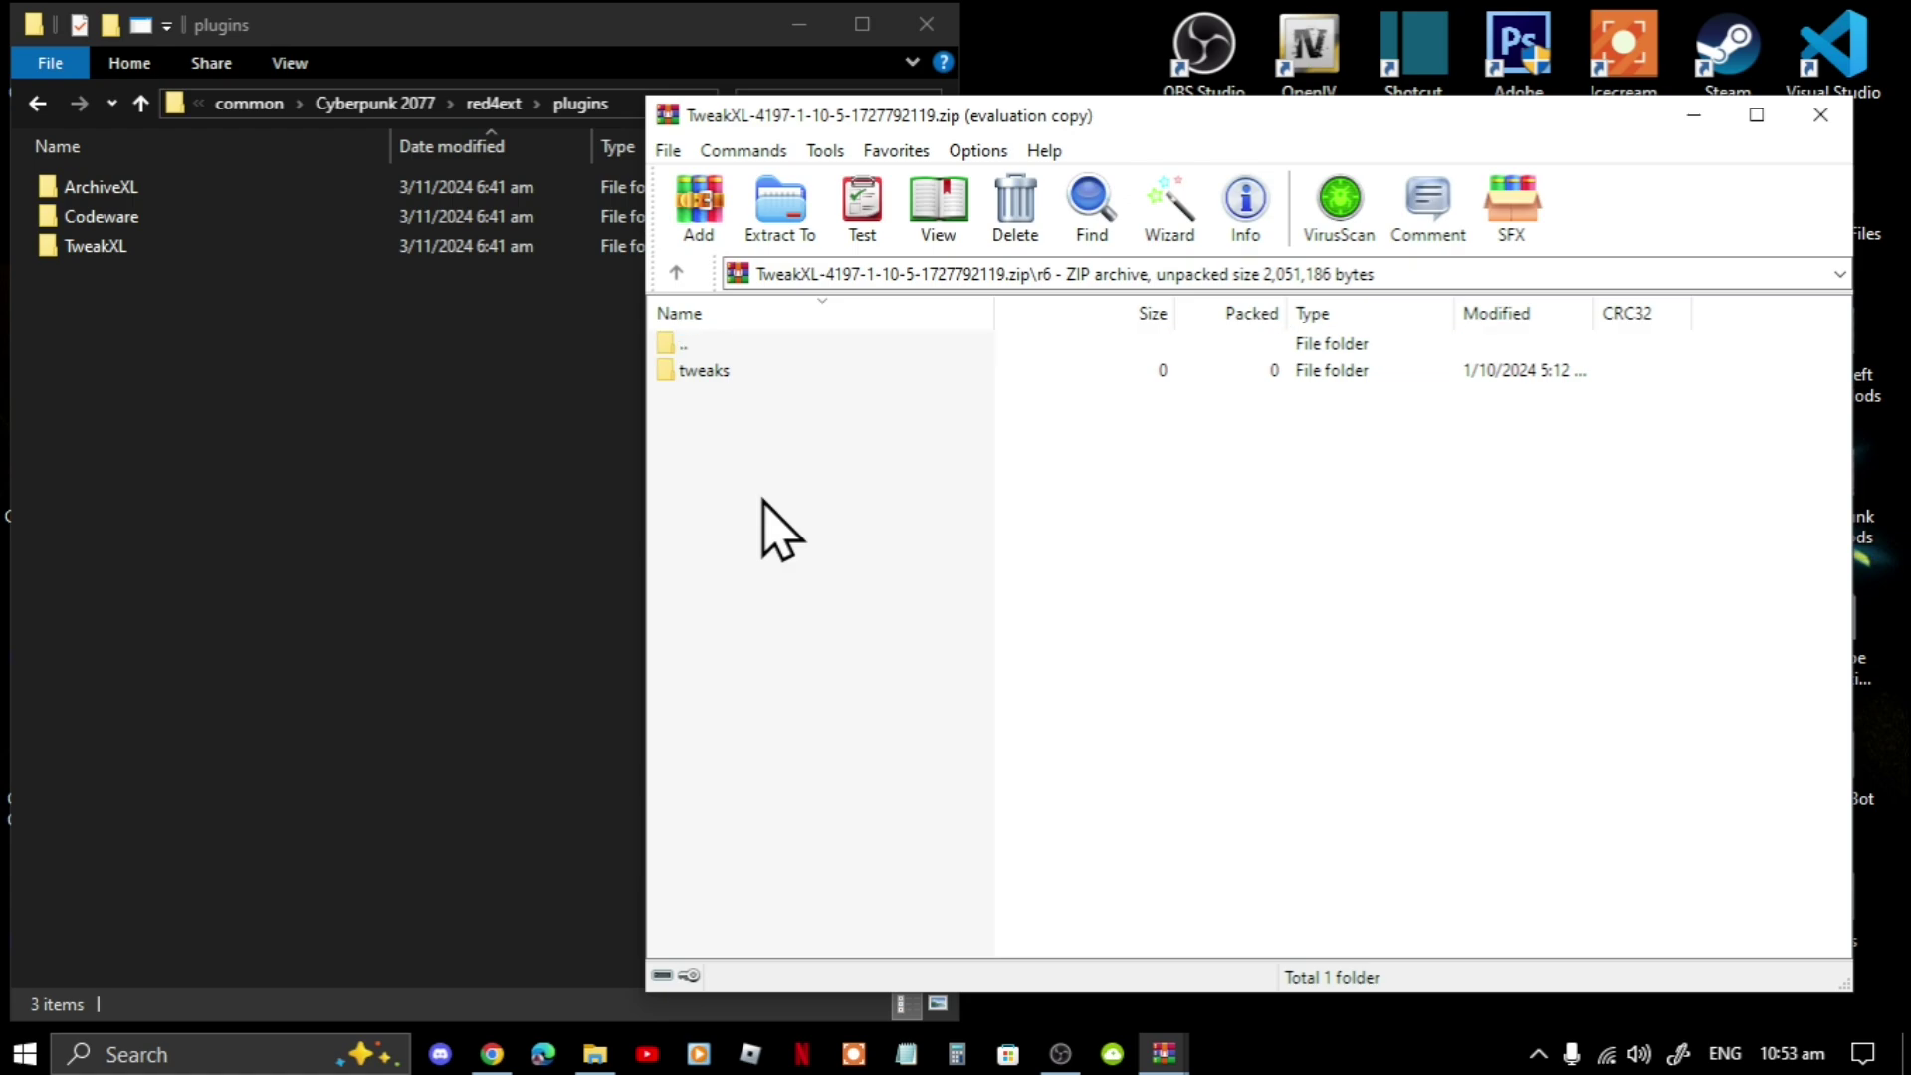
Step: Go back to the Cyberpunk 2077 game folder and open its r6 folder
click(438, 597)
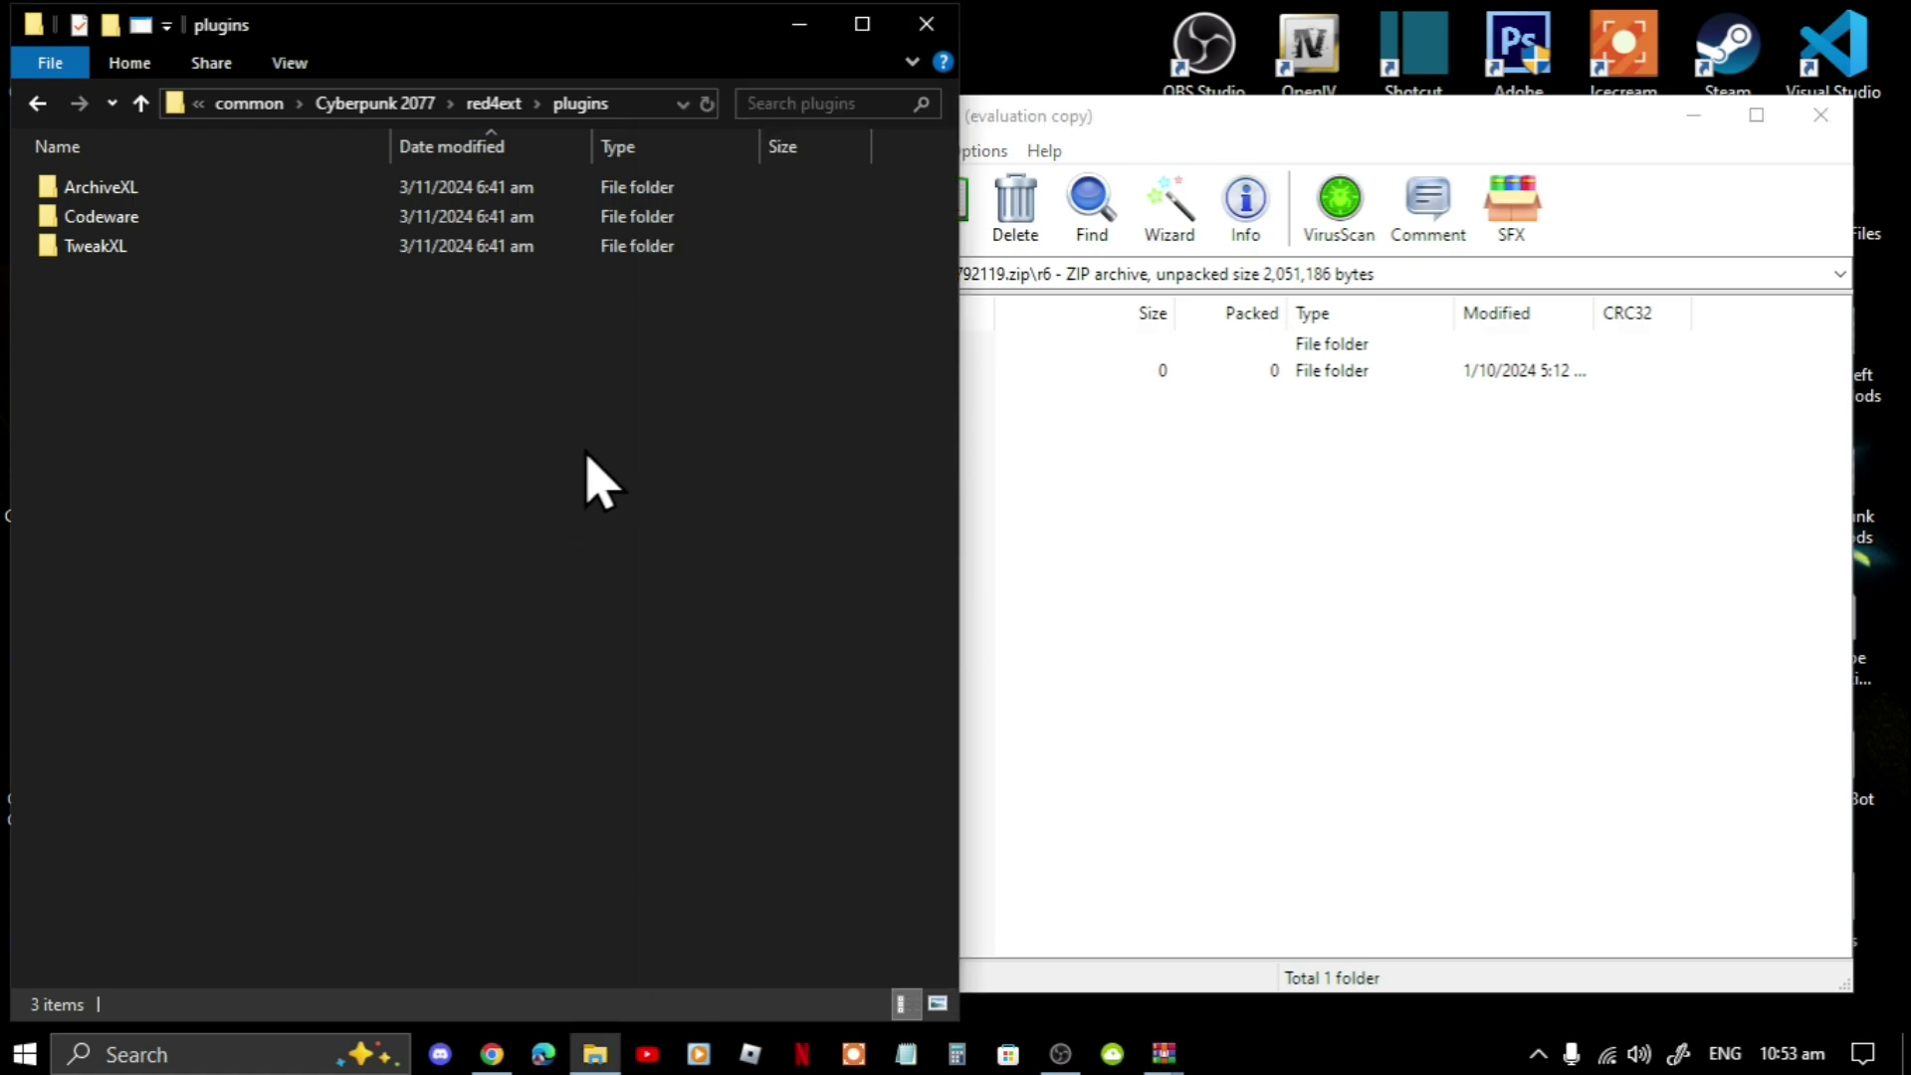
click(1035, 557)
click(627, 428)
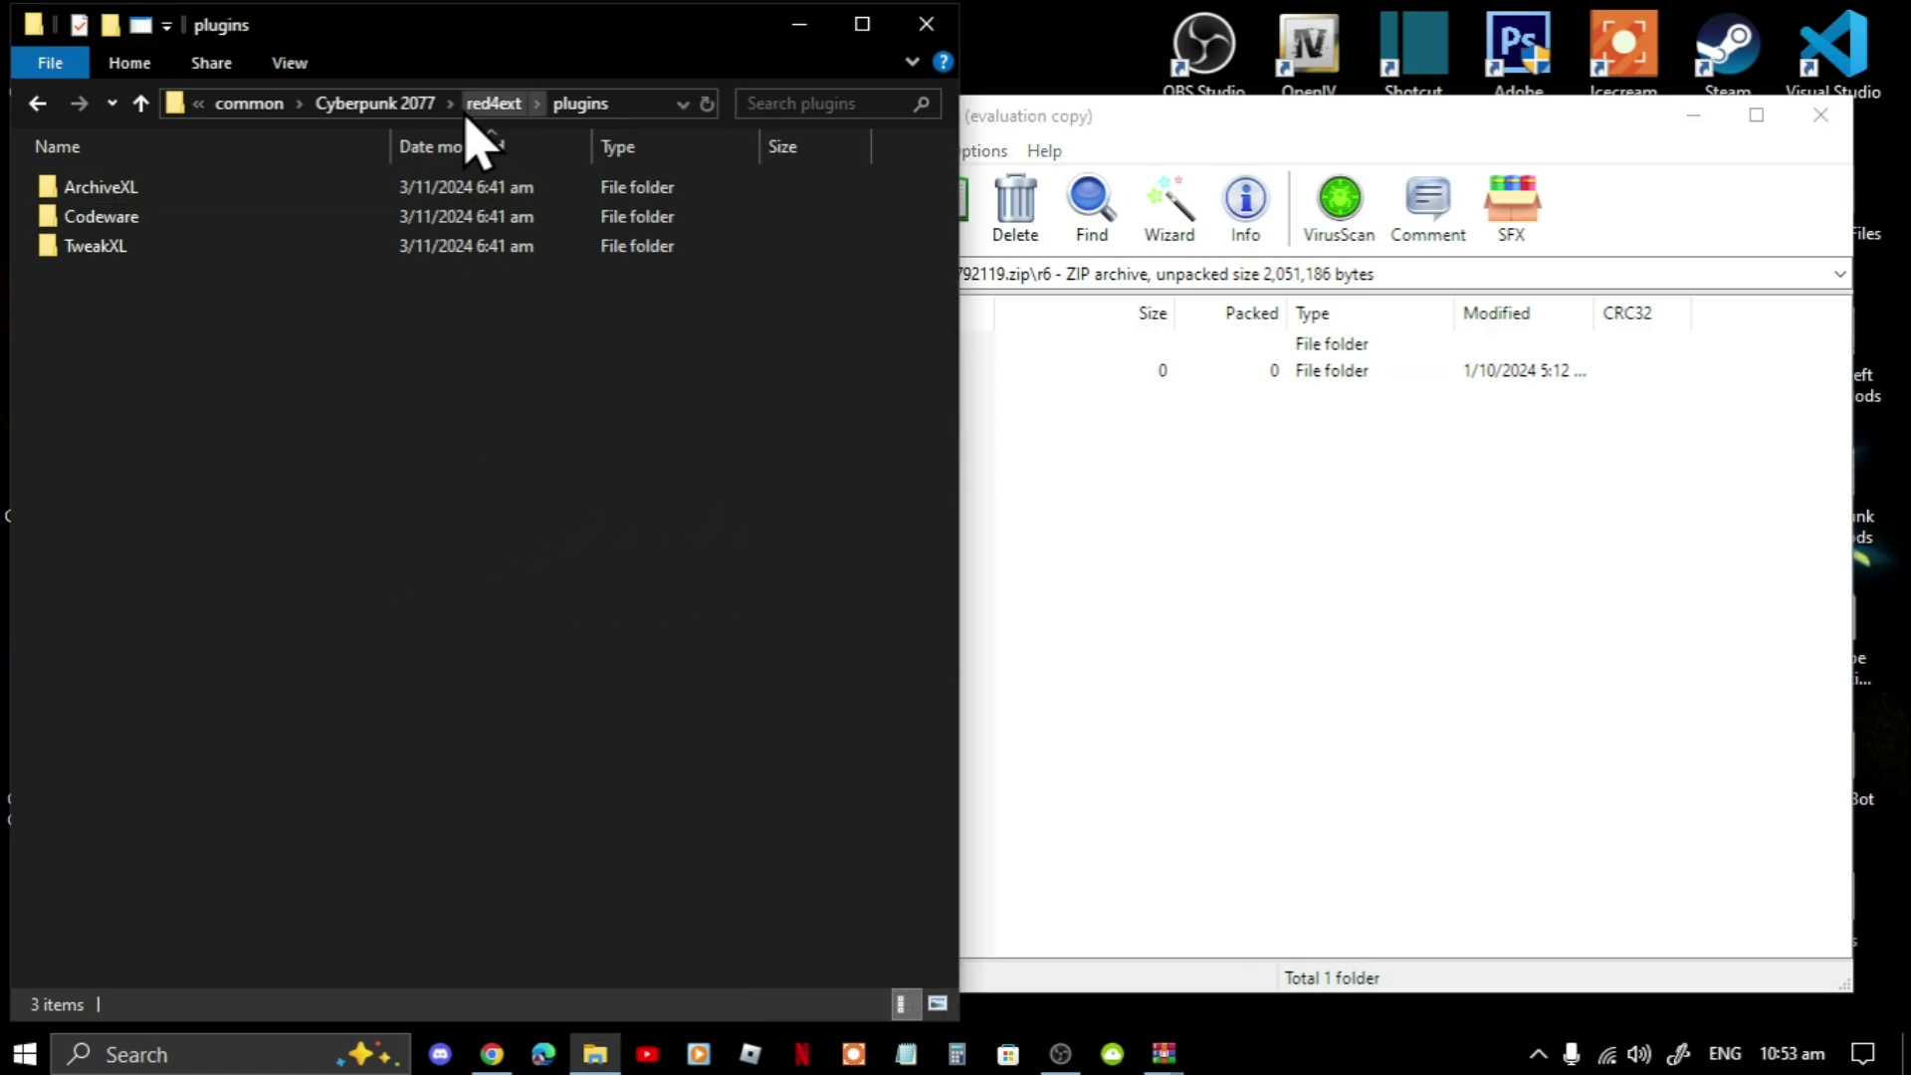
click(384, 106)
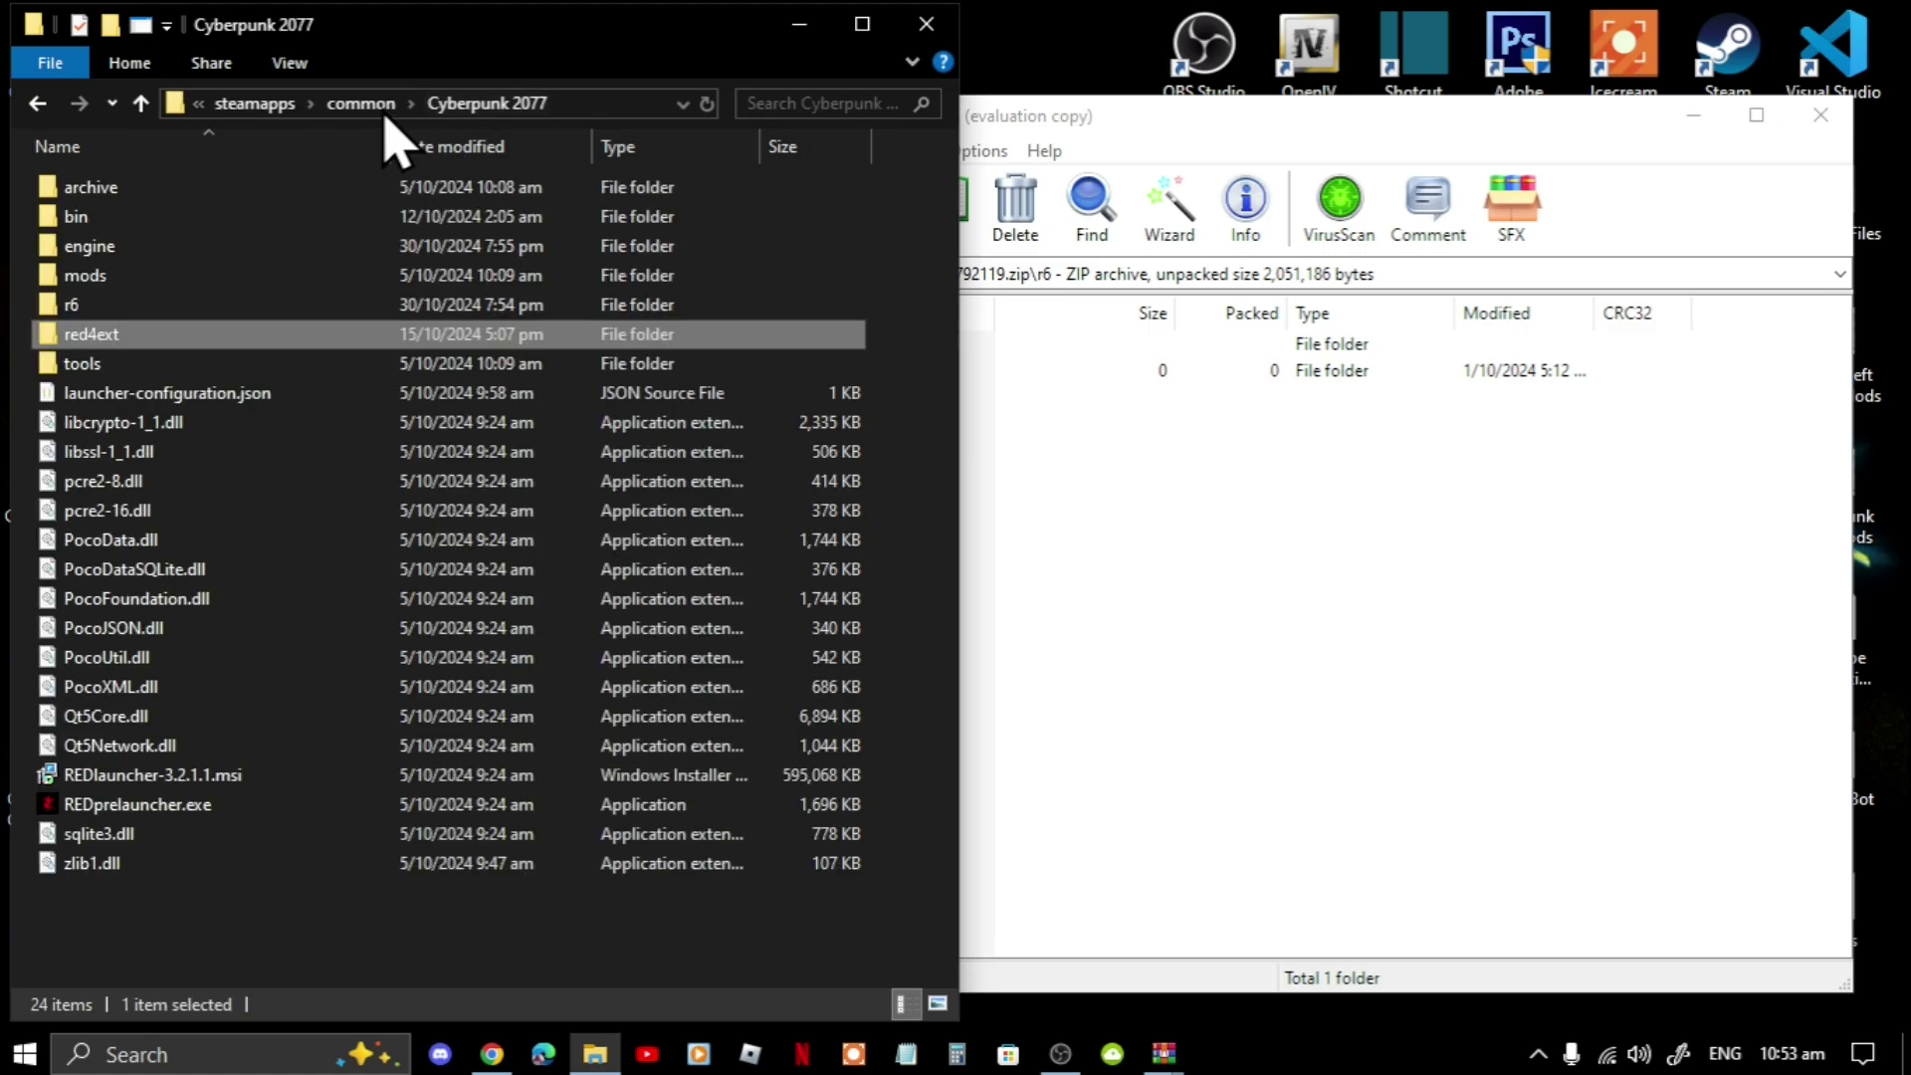
double_click(80, 306)
Step: Compare the archive's tweaks folder with the one in the game's r6 folder, then return to the archive's top level
click(1344, 575)
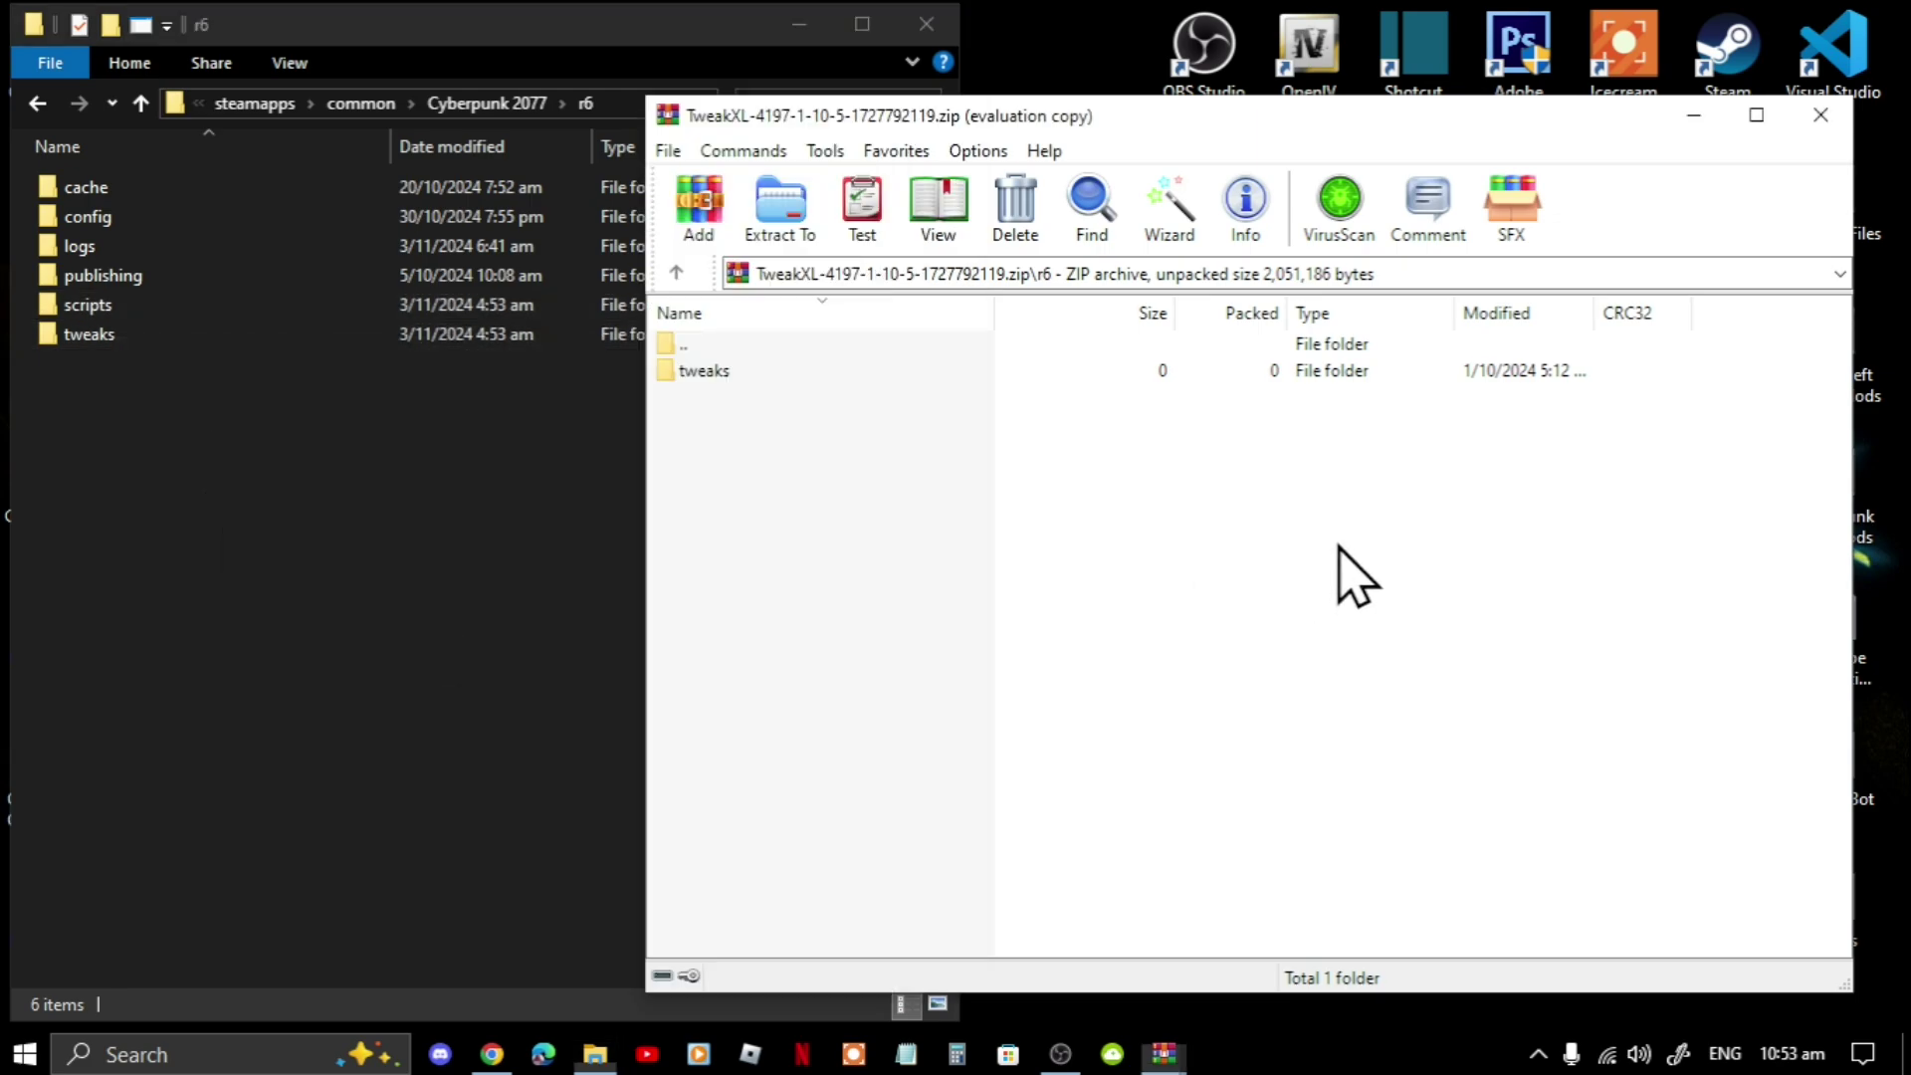
click(694, 374)
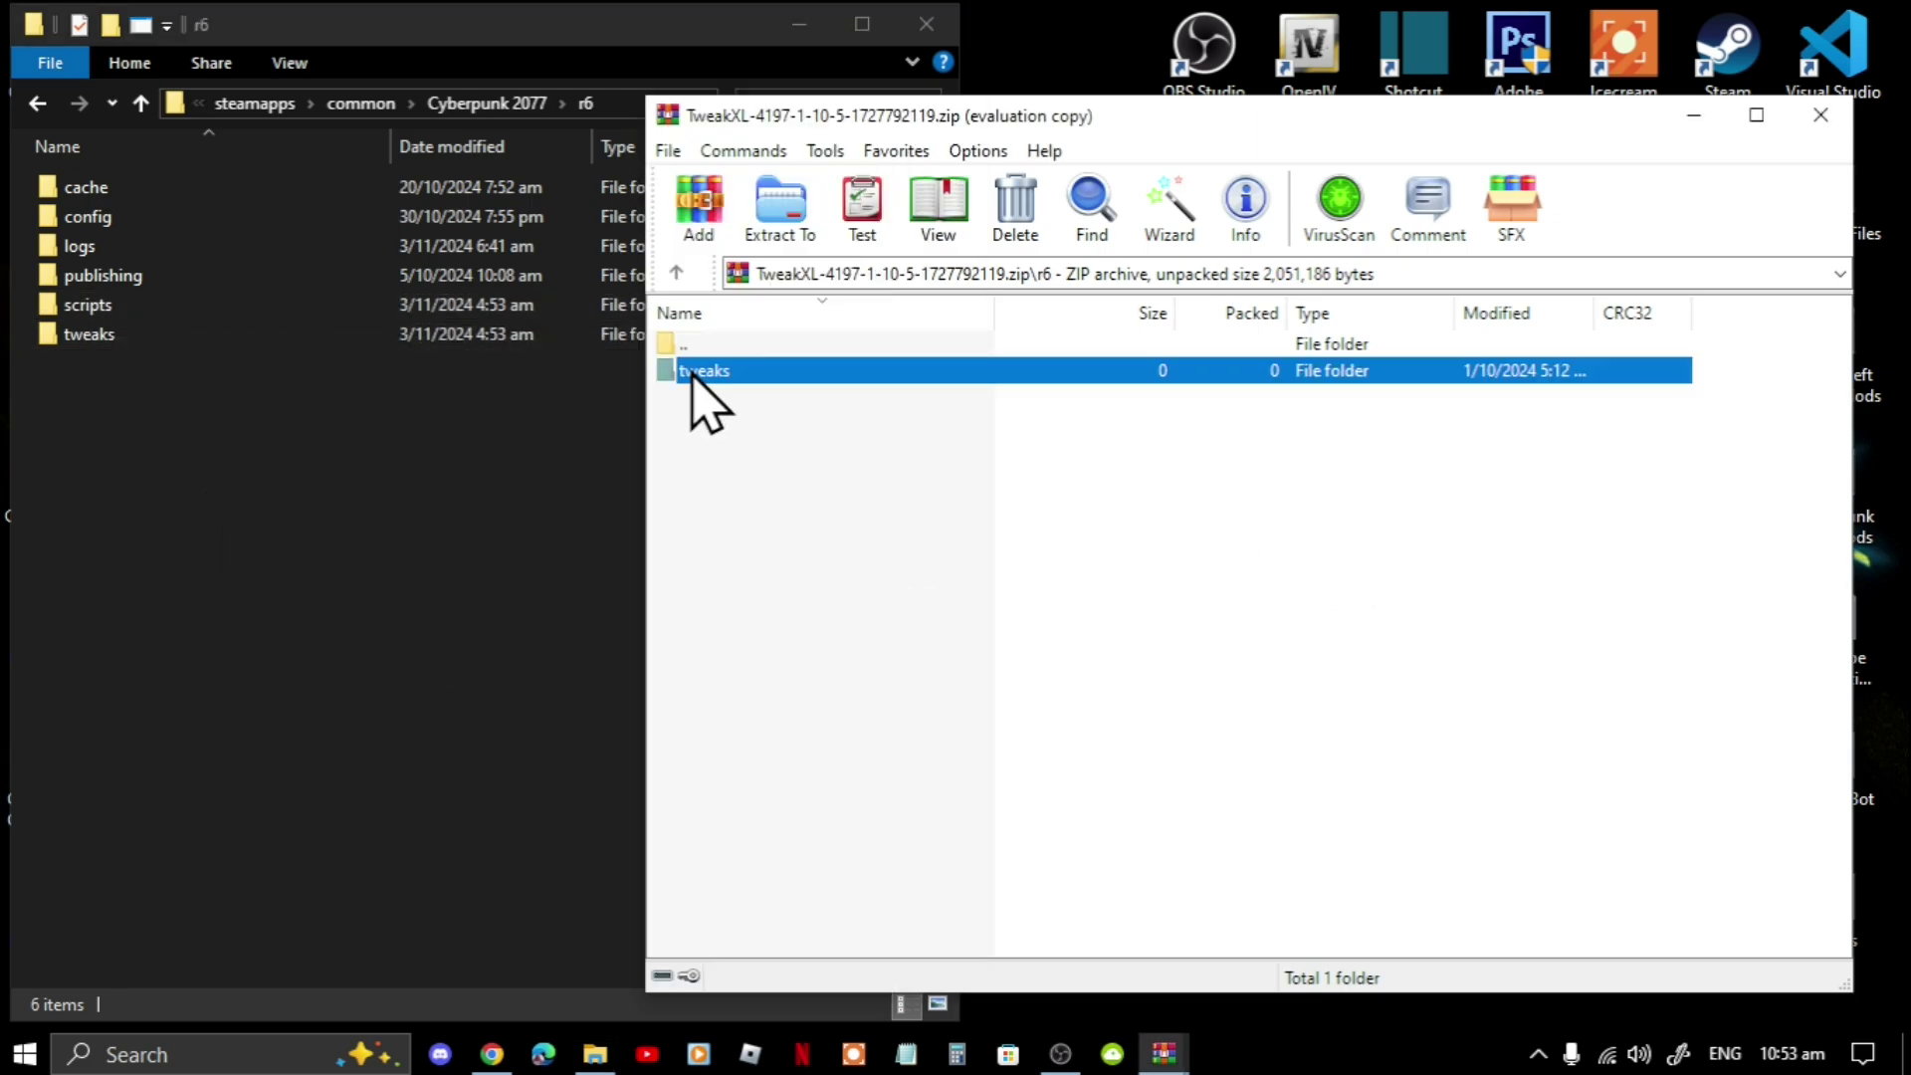
click(211, 464)
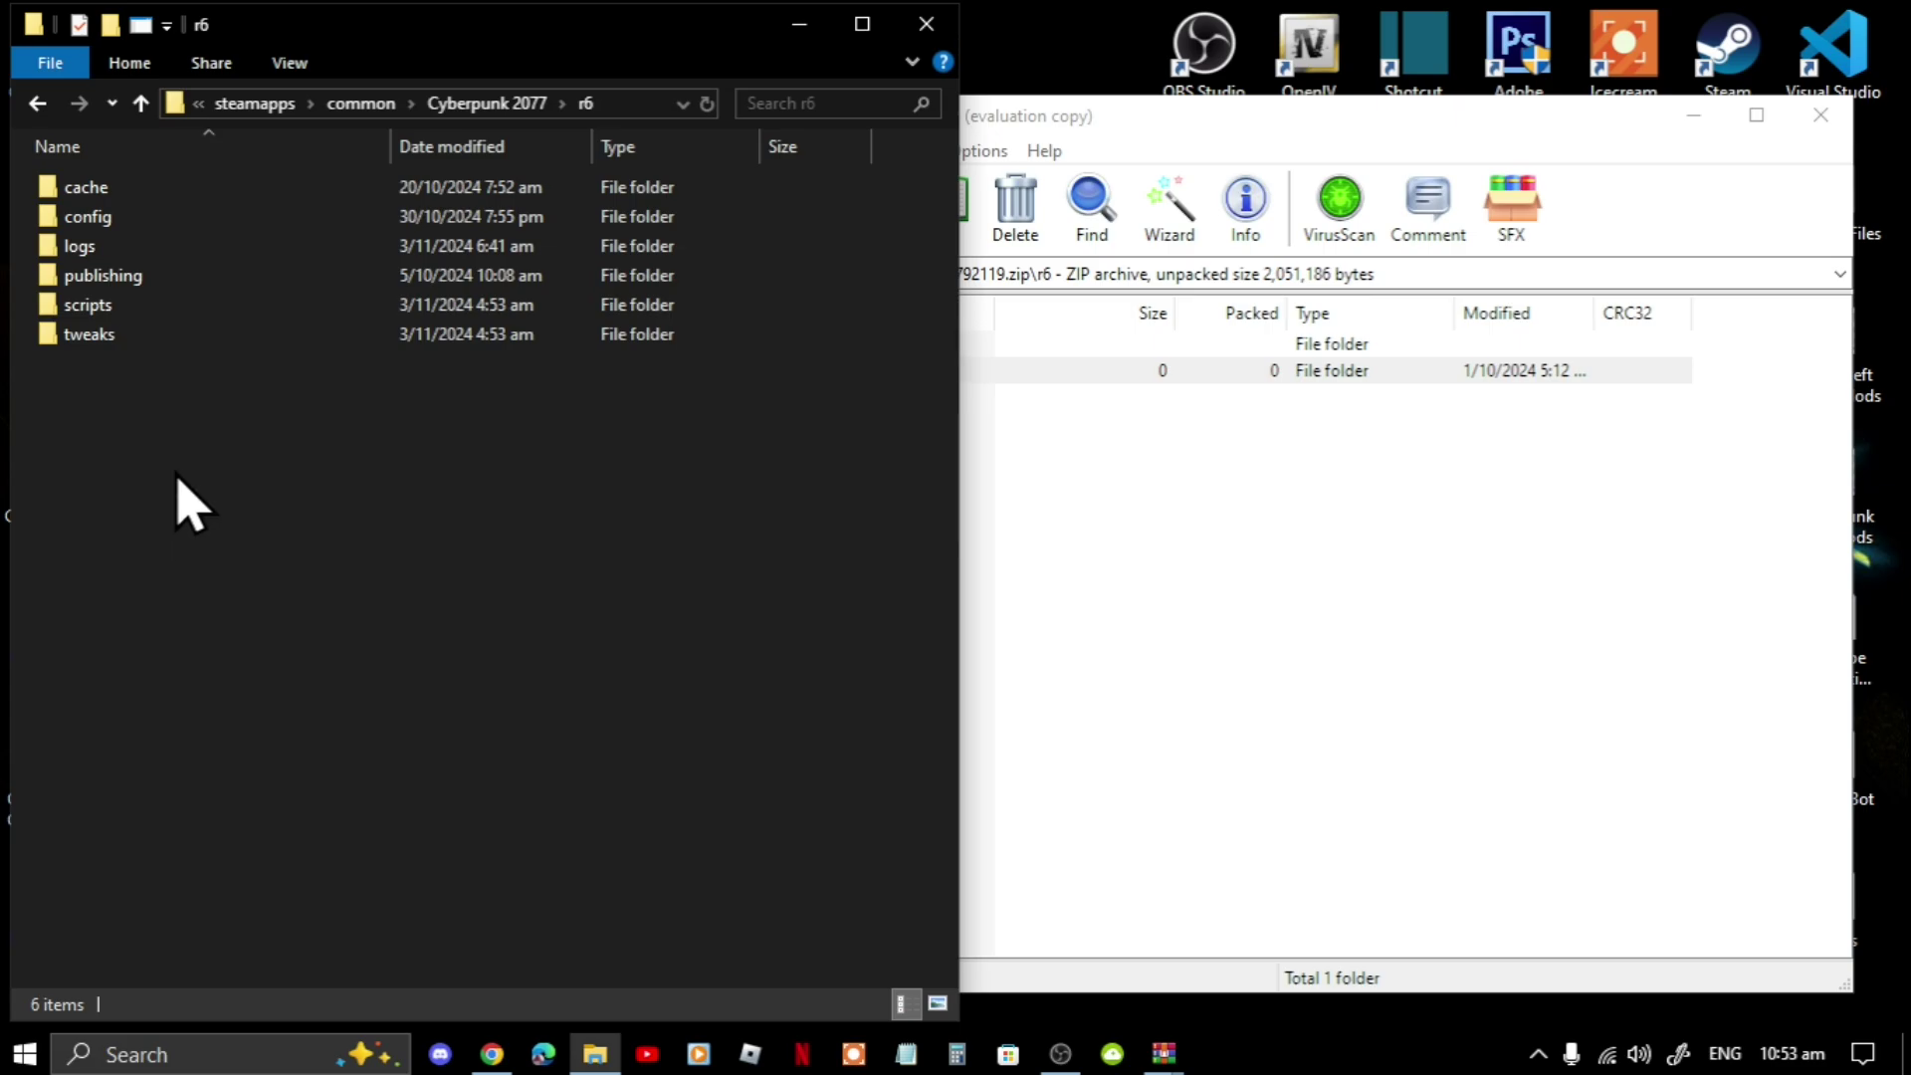
click(1215, 627)
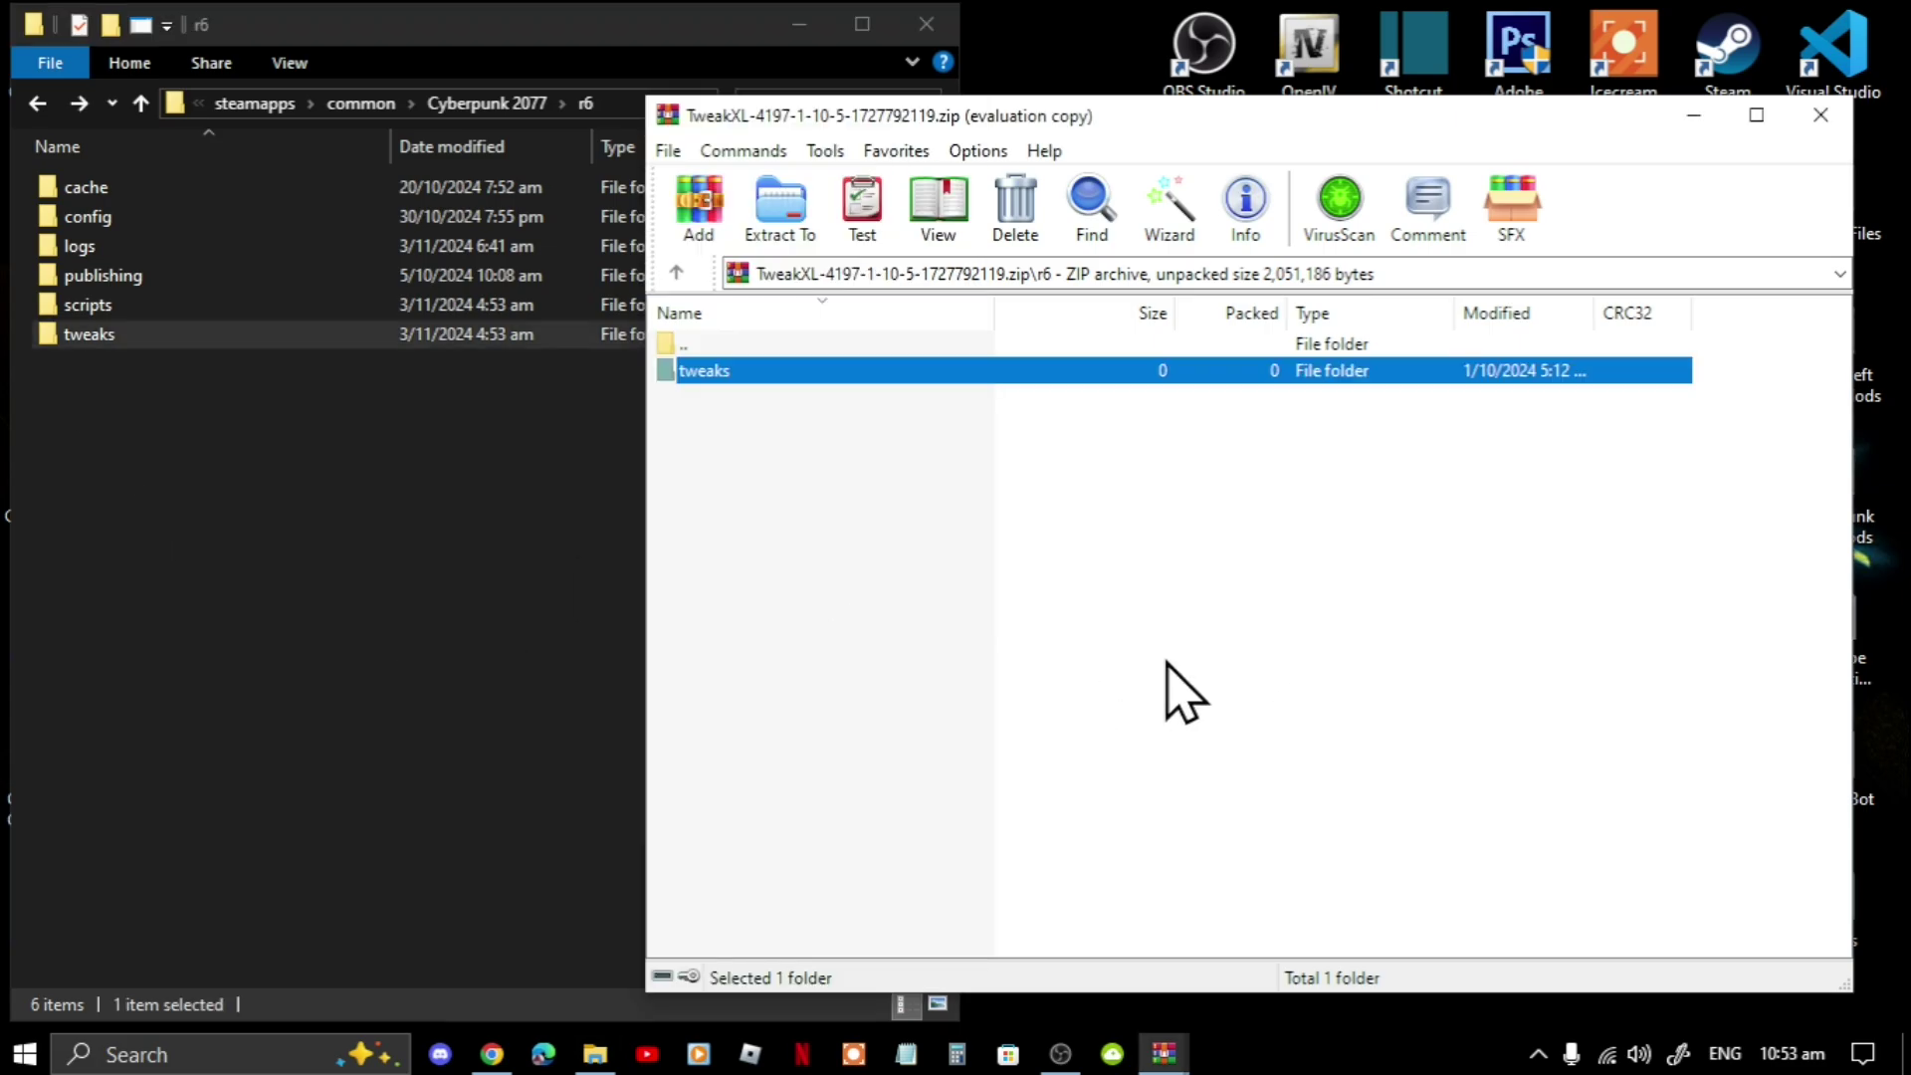
key(BackSpace)
click(1302, 764)
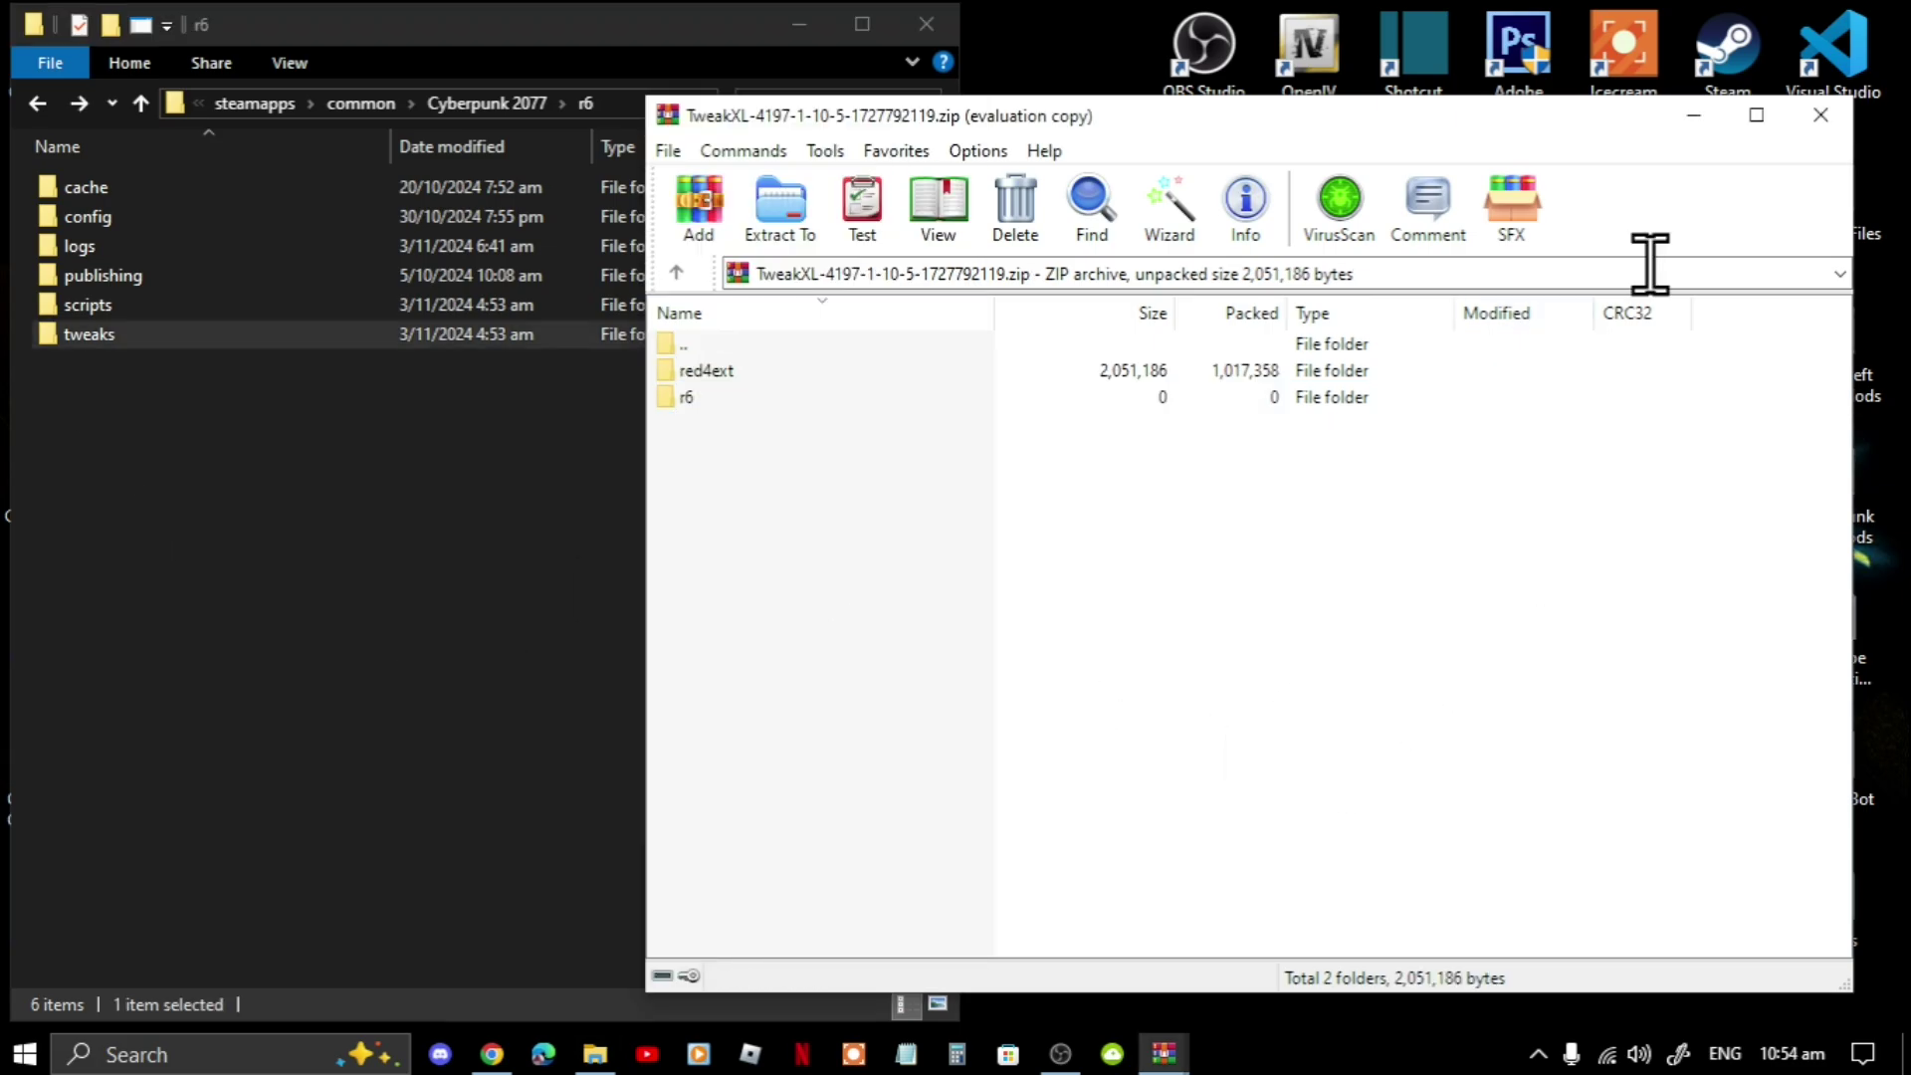
Step: Close the TweakXL archive and return to the Cyberpunk 2077 game folder
click(1821, 116)
click(793, 639)
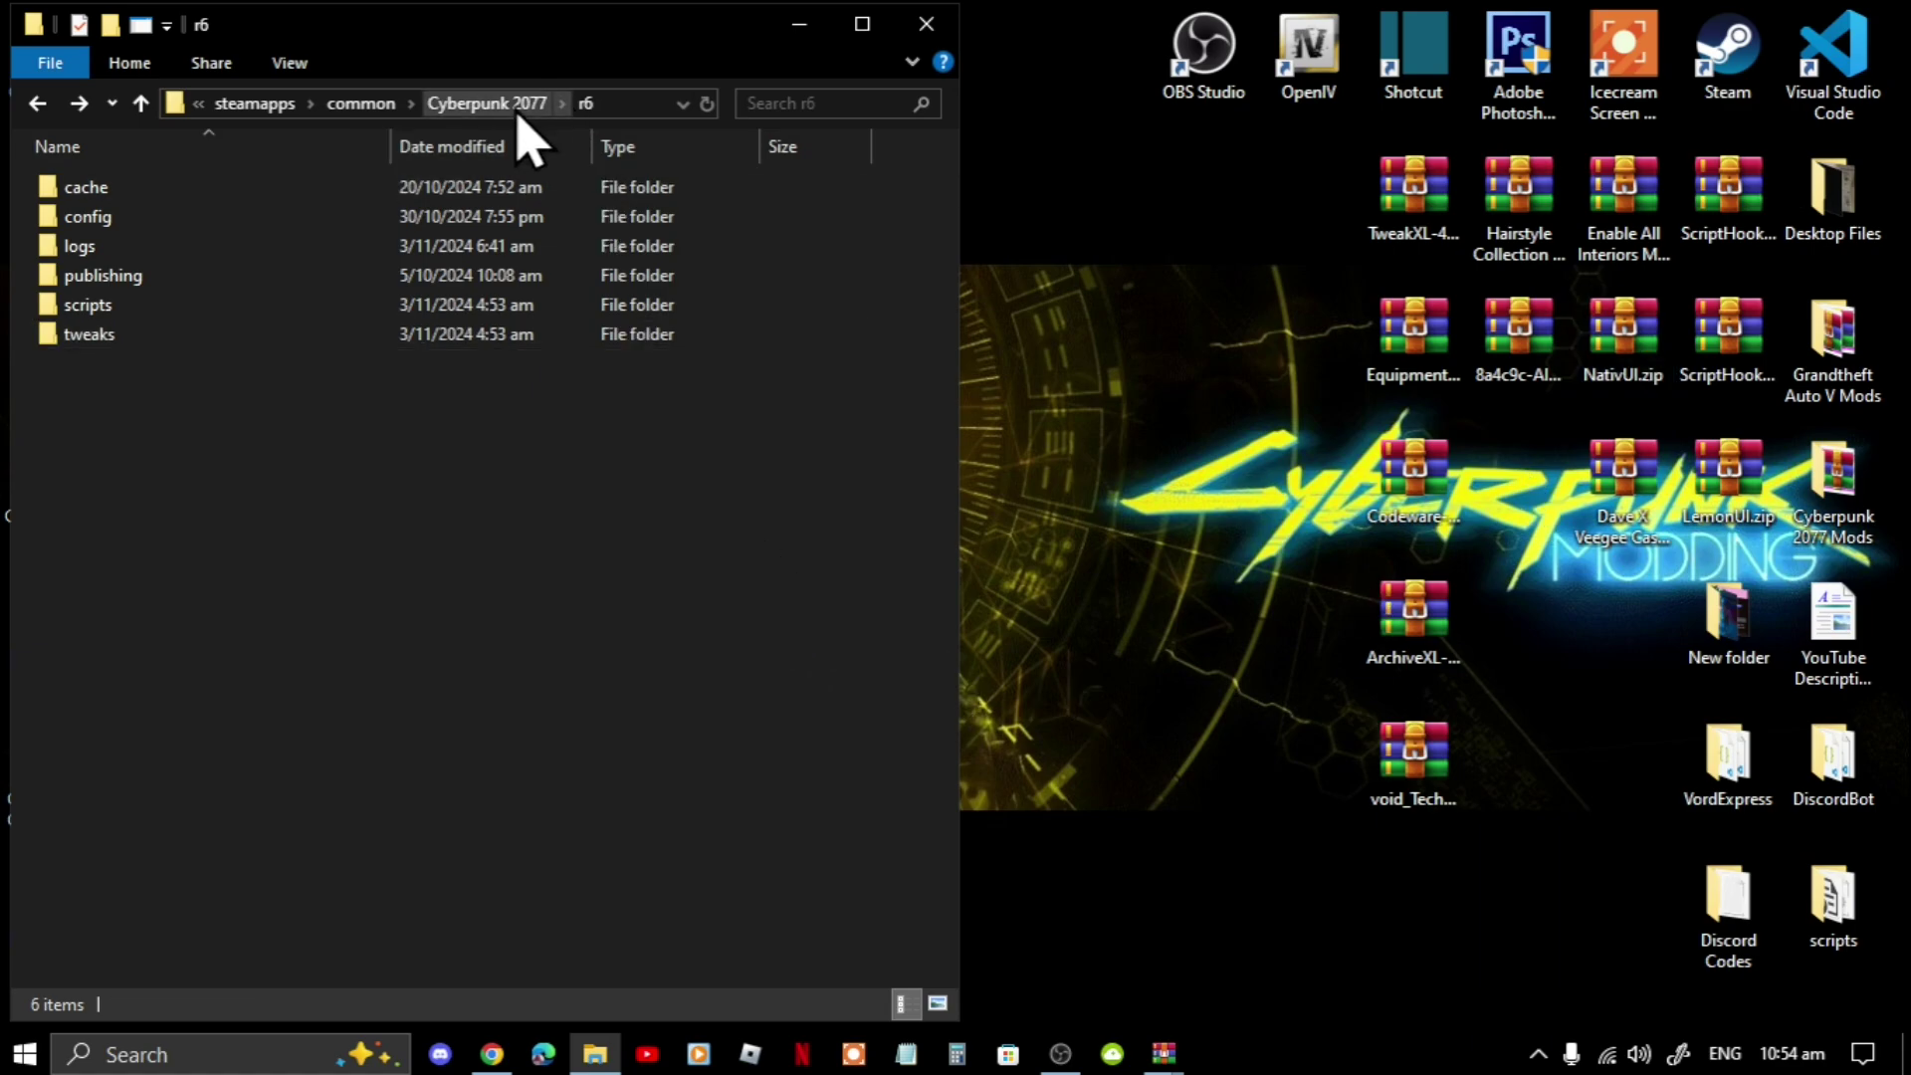
click(487, 103)
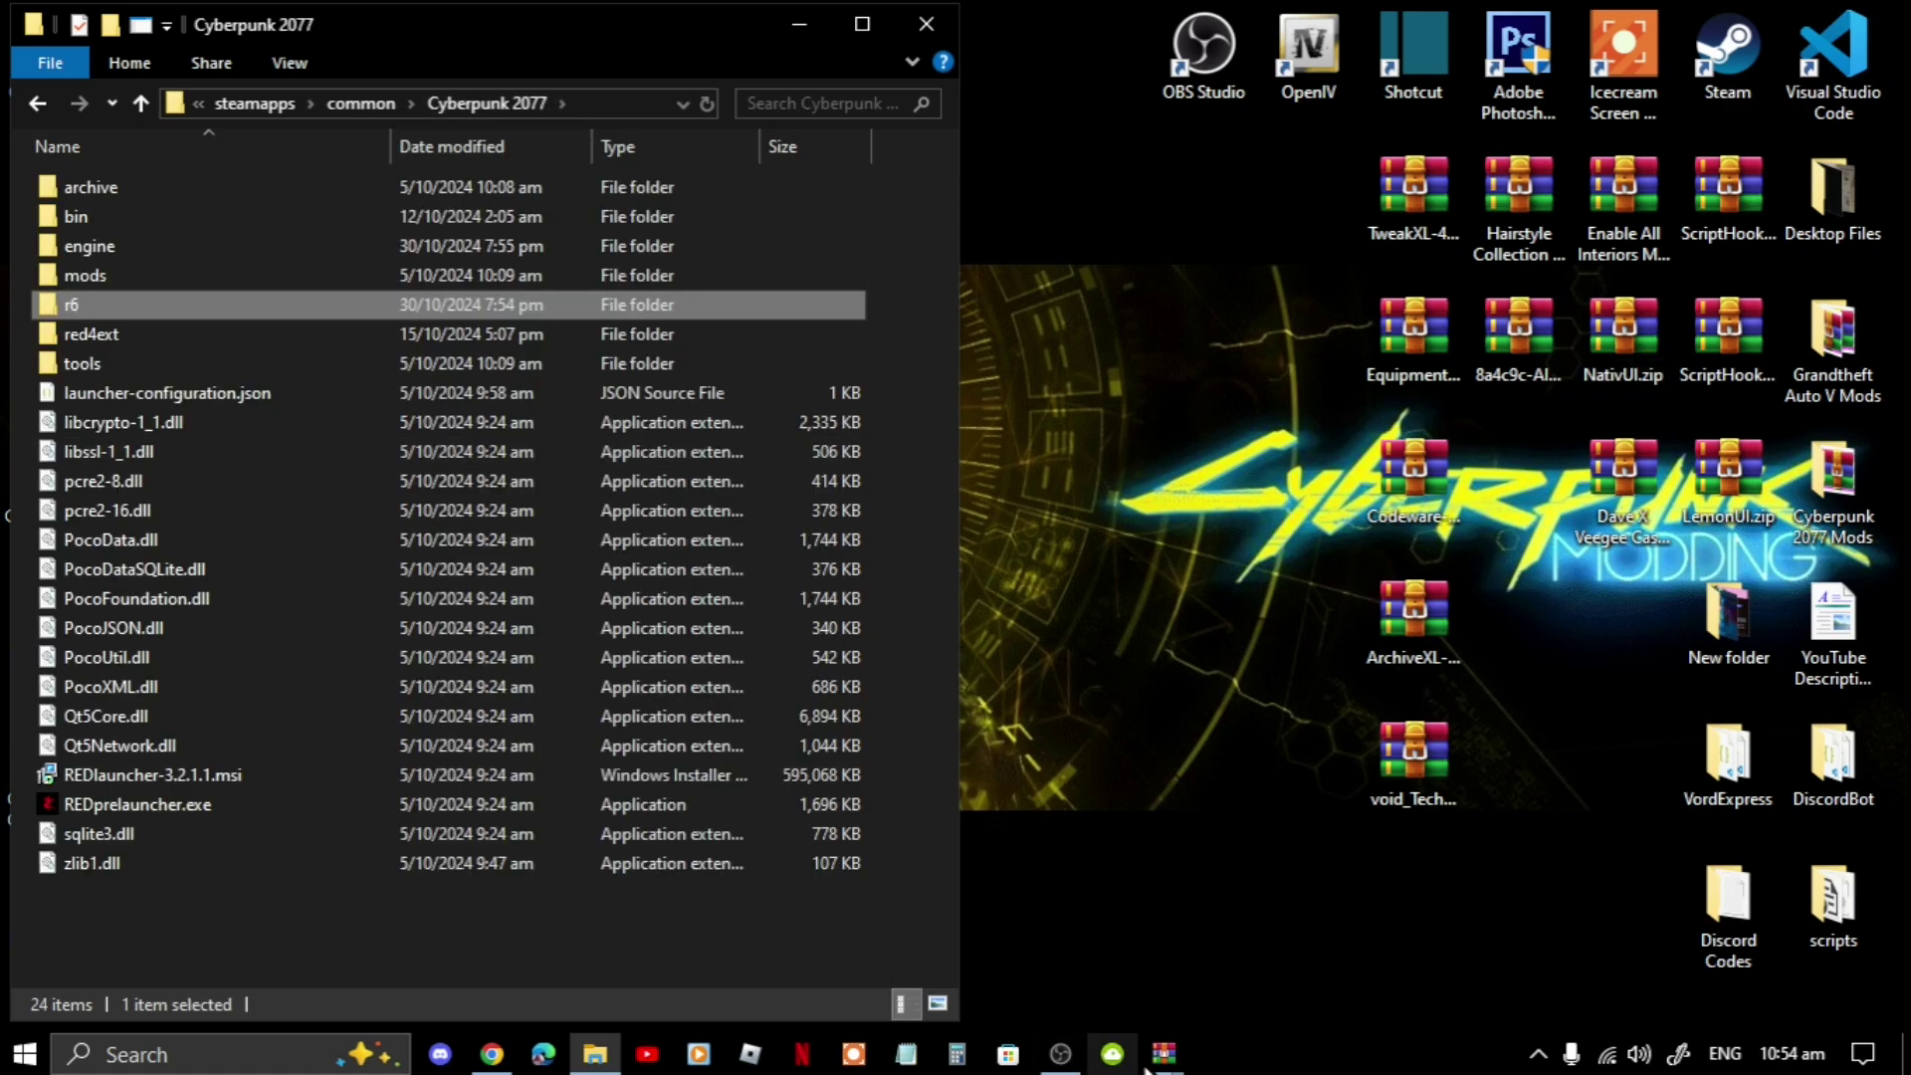
Step: Bring up the ArchiveXL archive and open its red4ext\plugins folder
mouse_move(1163, 1055)
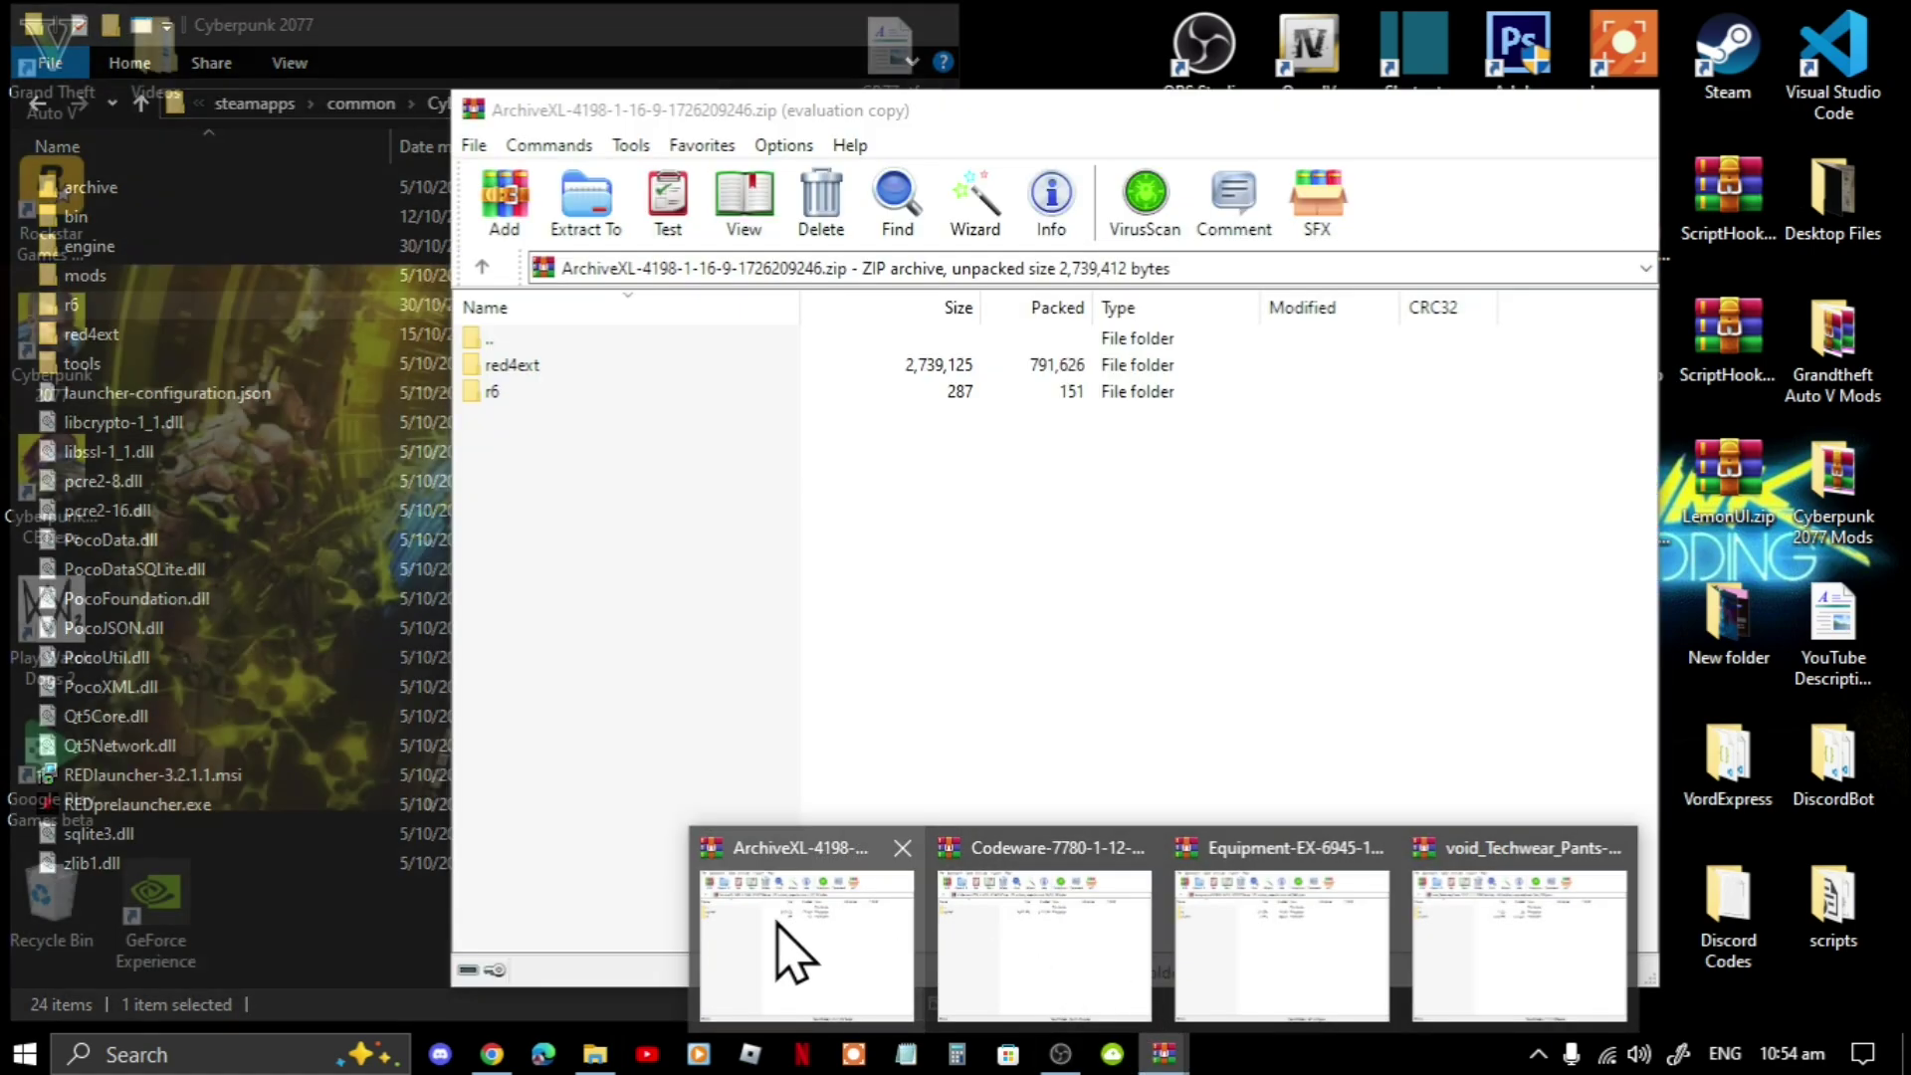
click(780, 924)
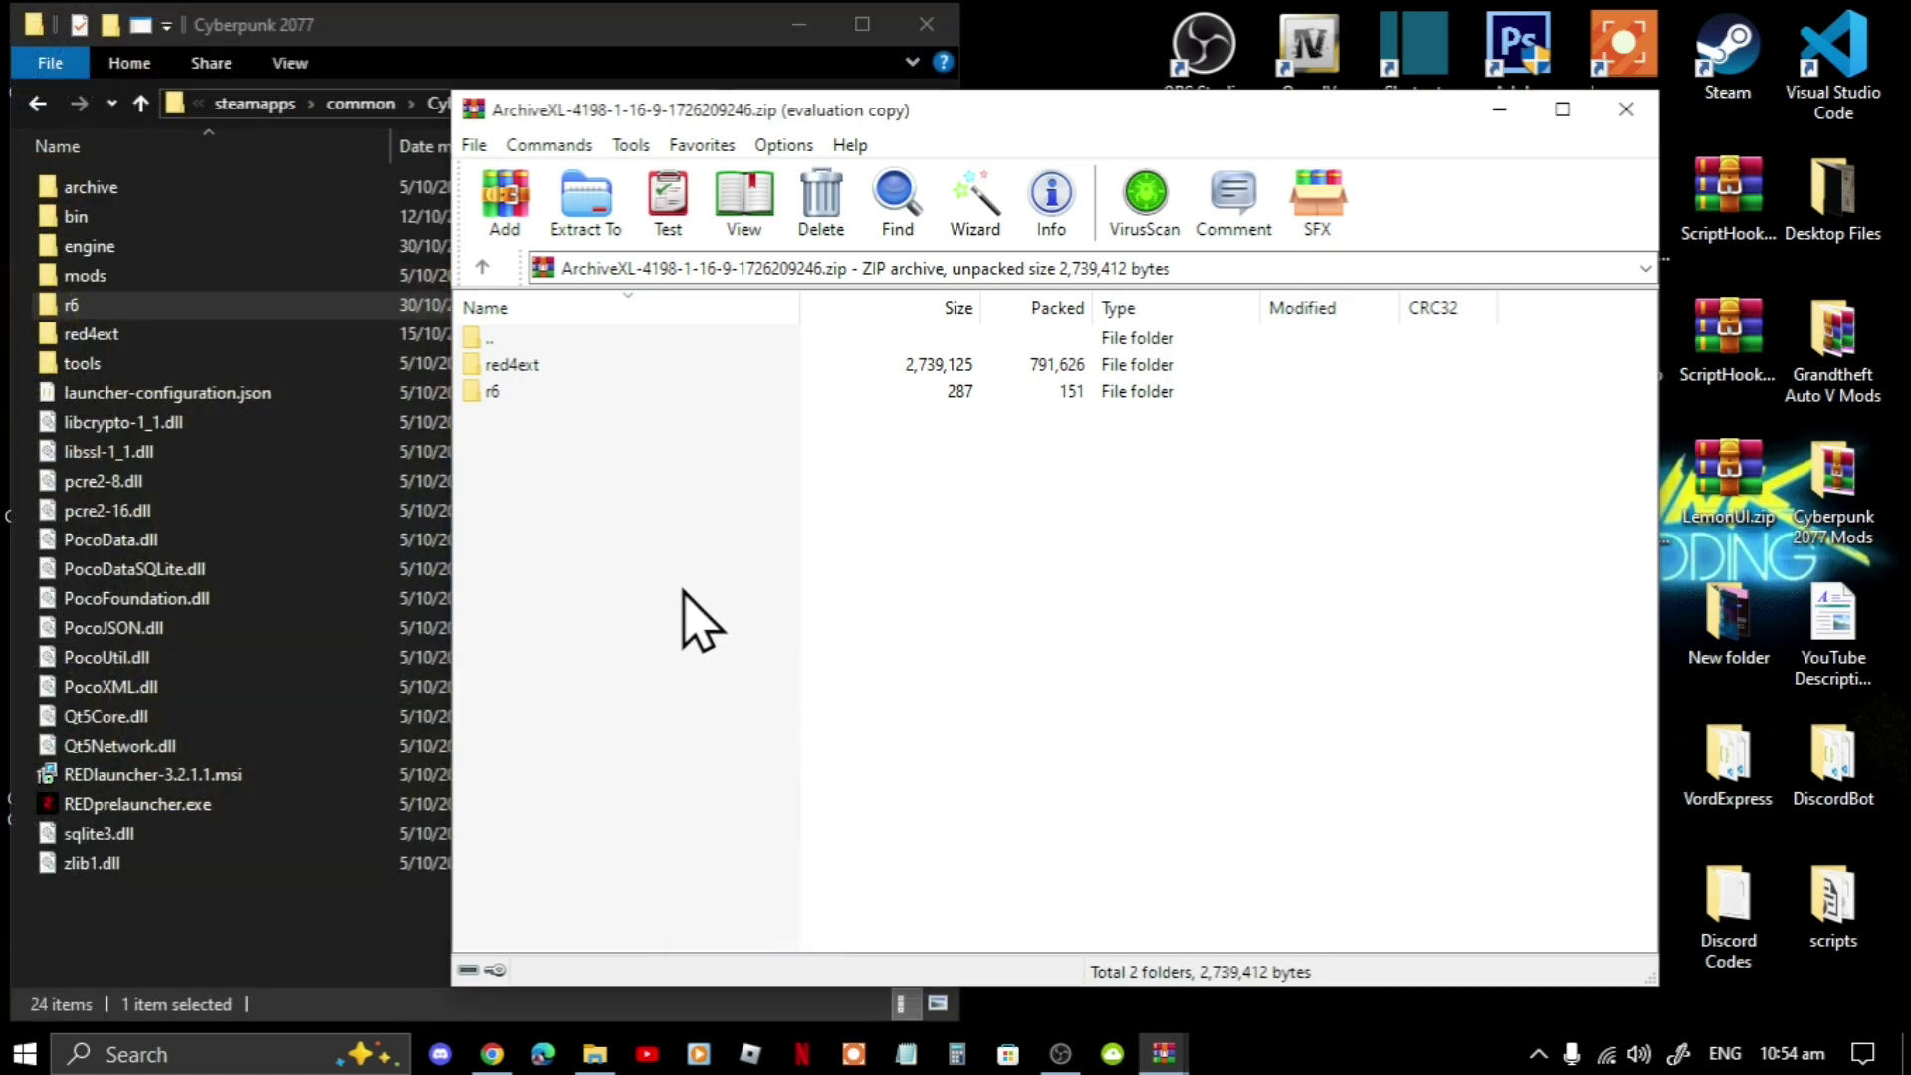
double_click(530, 373)
click(508, 366)
double_click(510, 366)
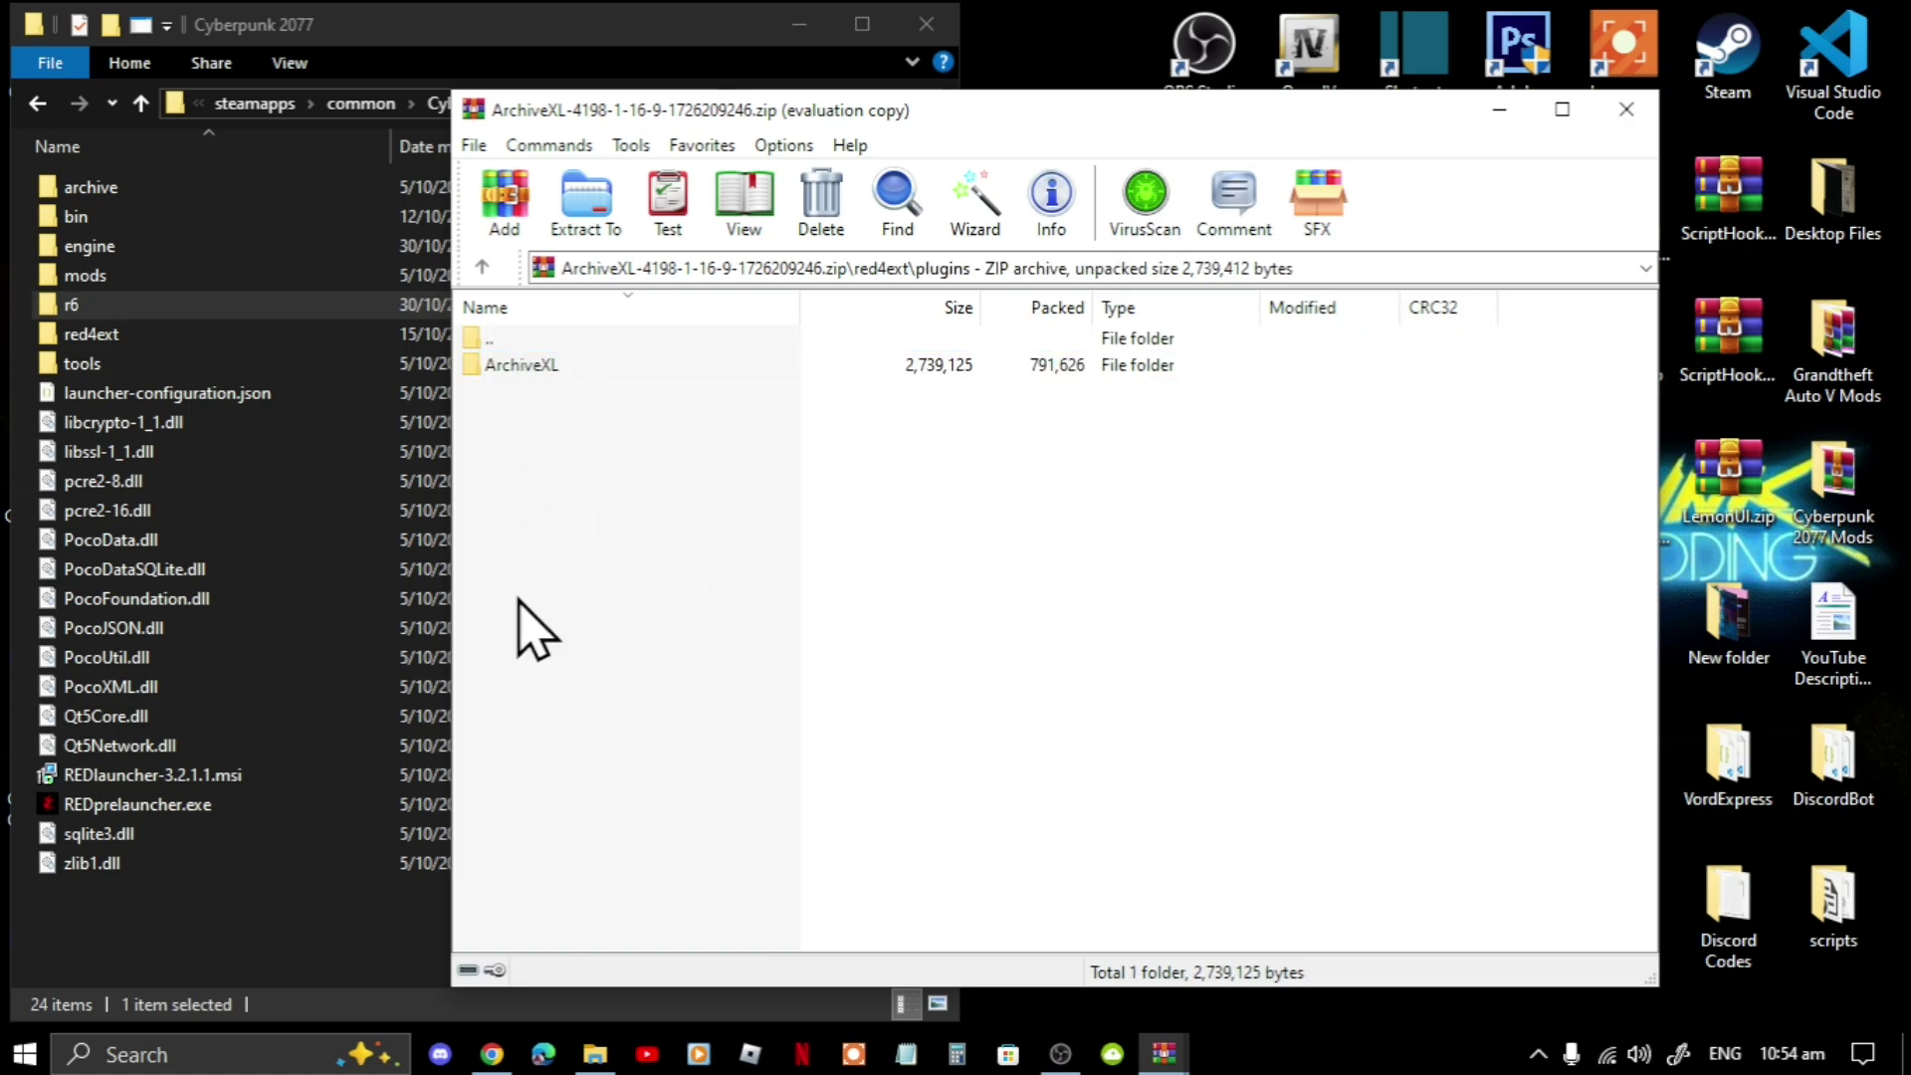
Step: Open the game's red4ext\plugins folder and check the archive's ArchiveXL folder against it
double_click(120, 337)
double_click(134, 221)
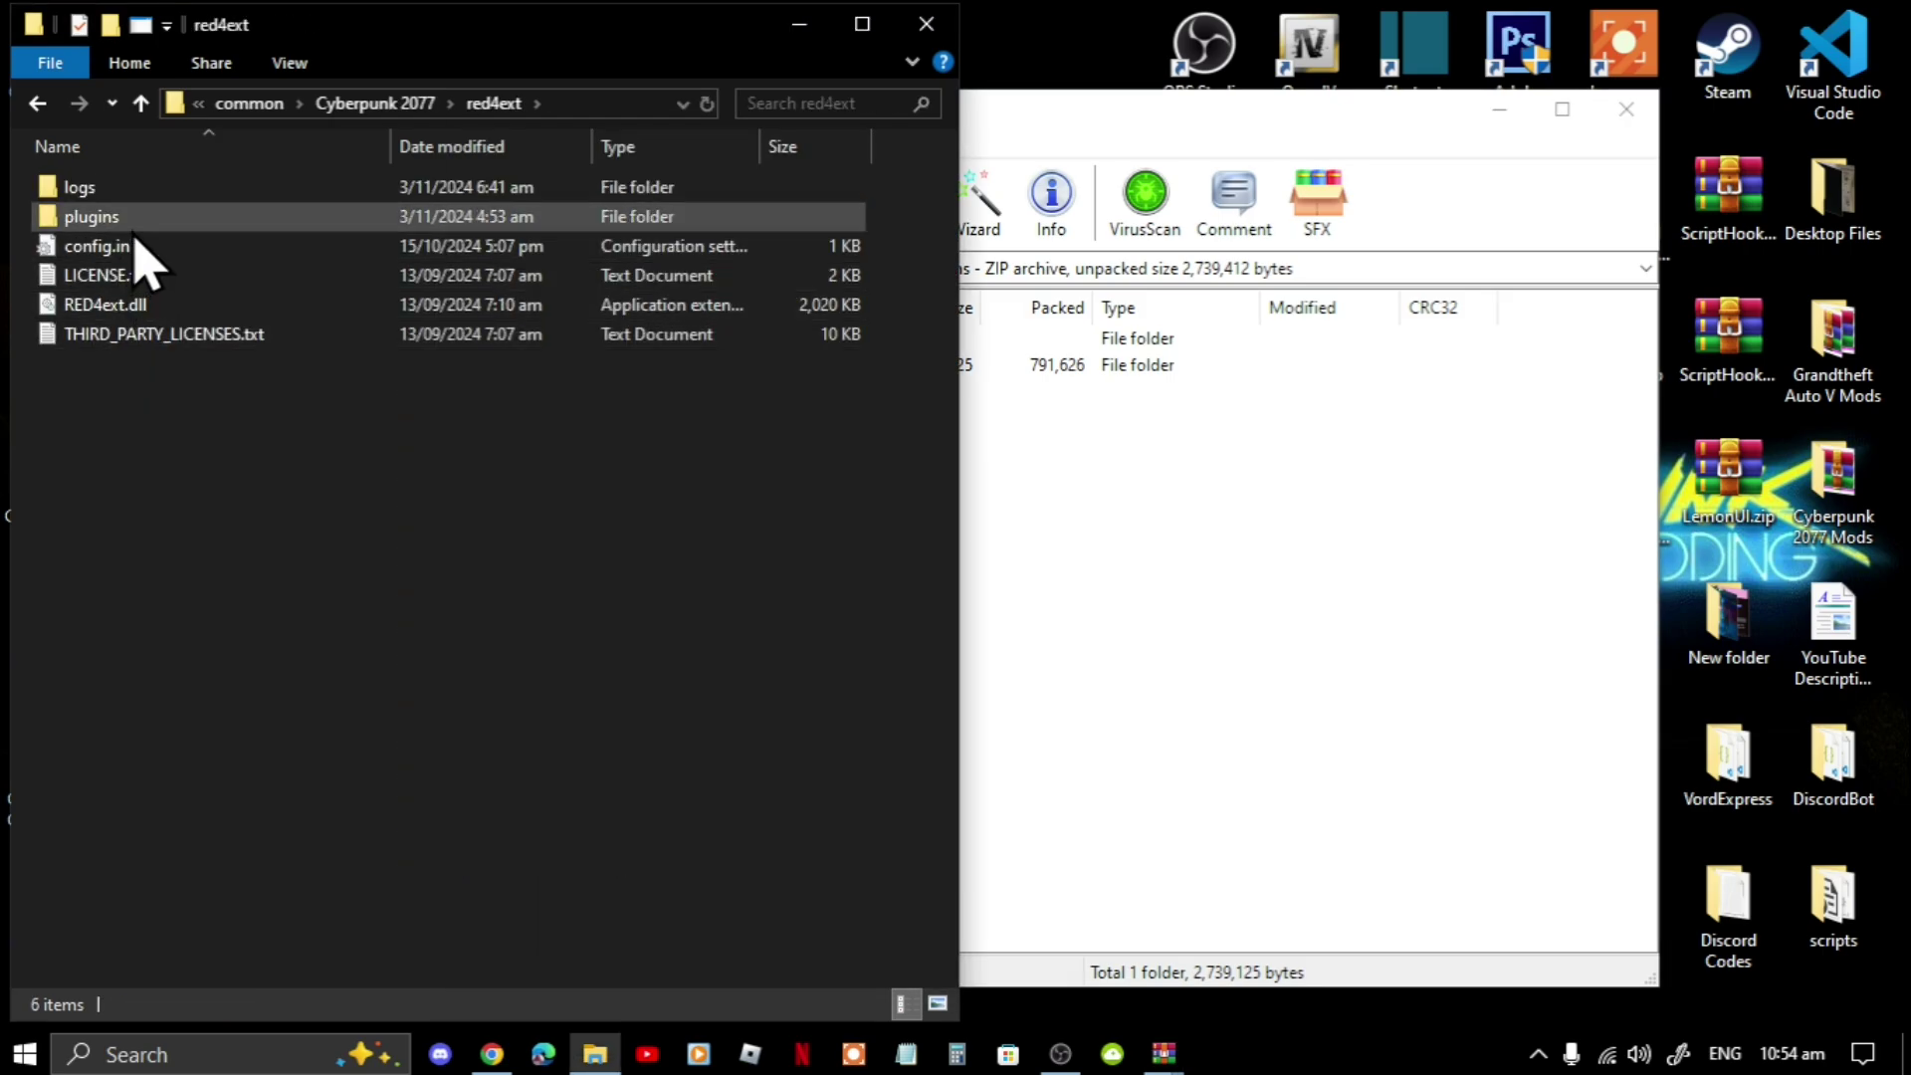
click(979, 692)
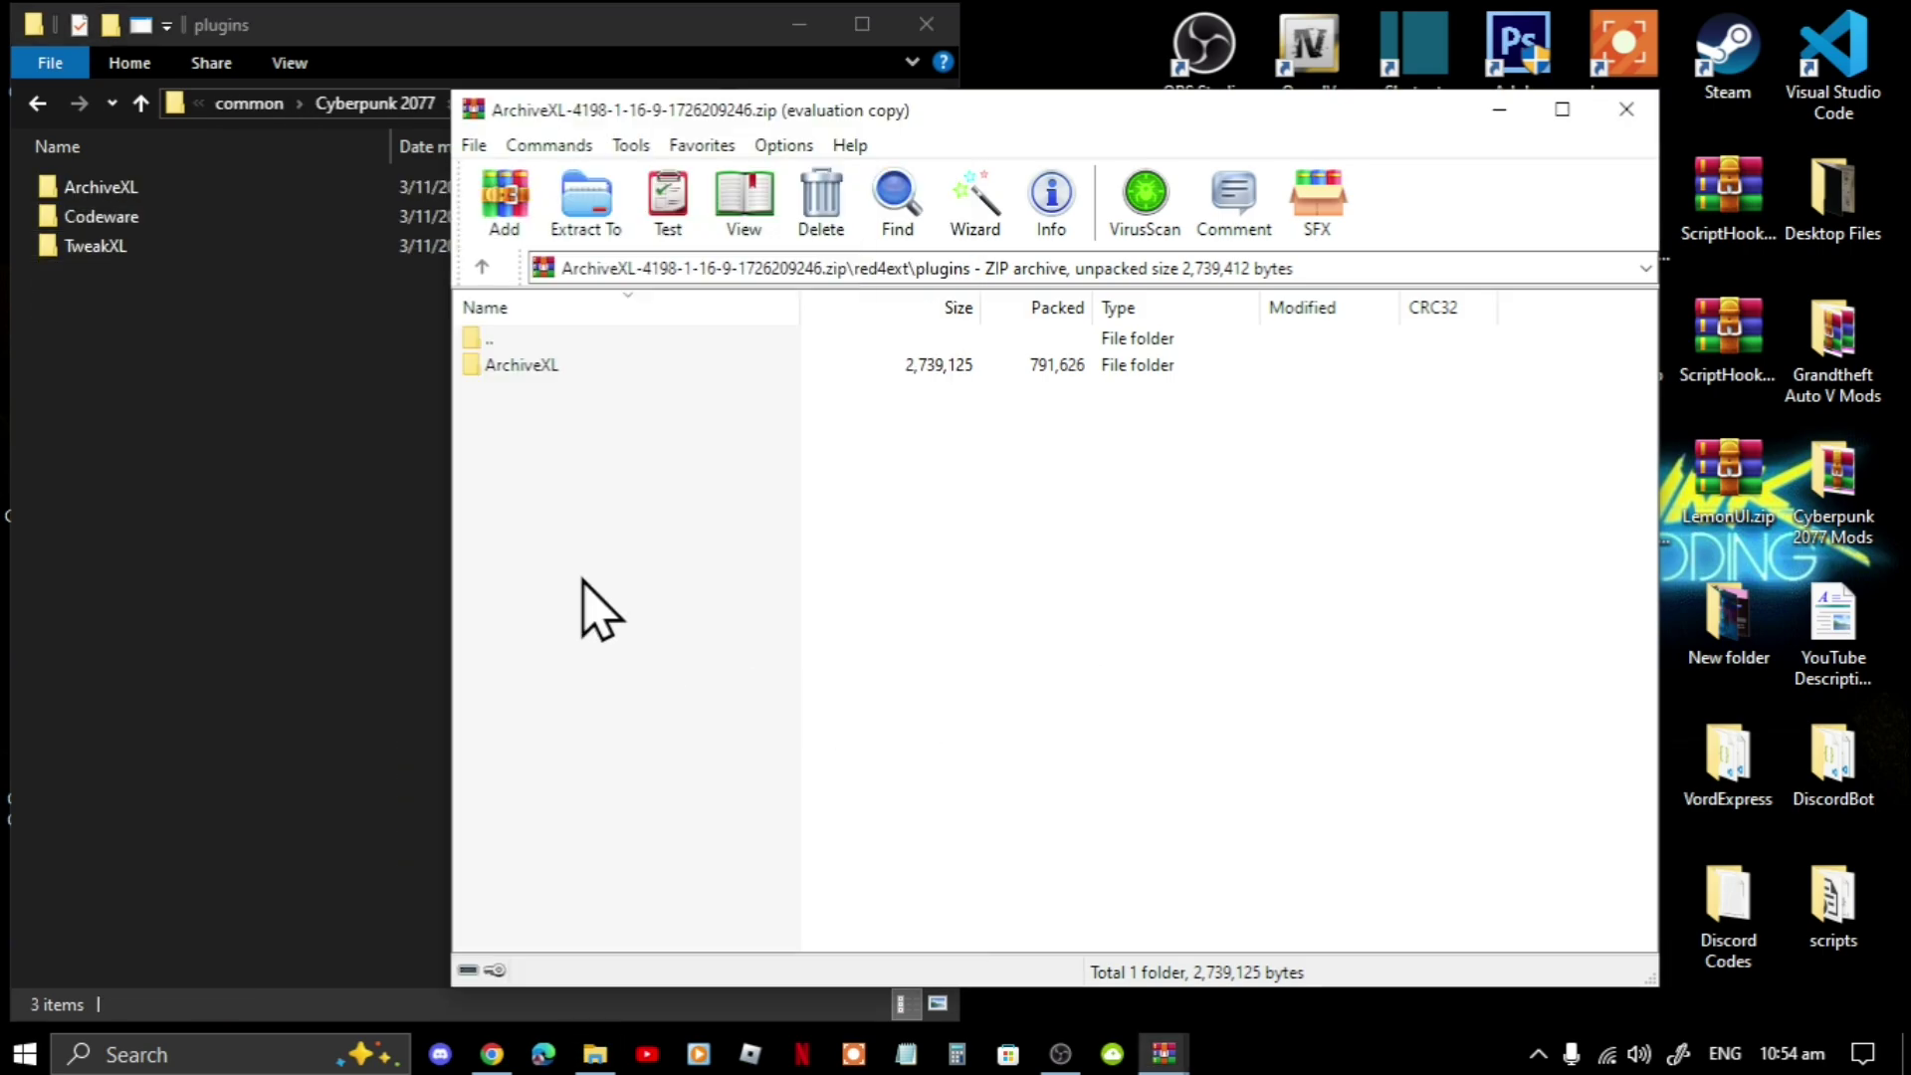
click(514, 366)
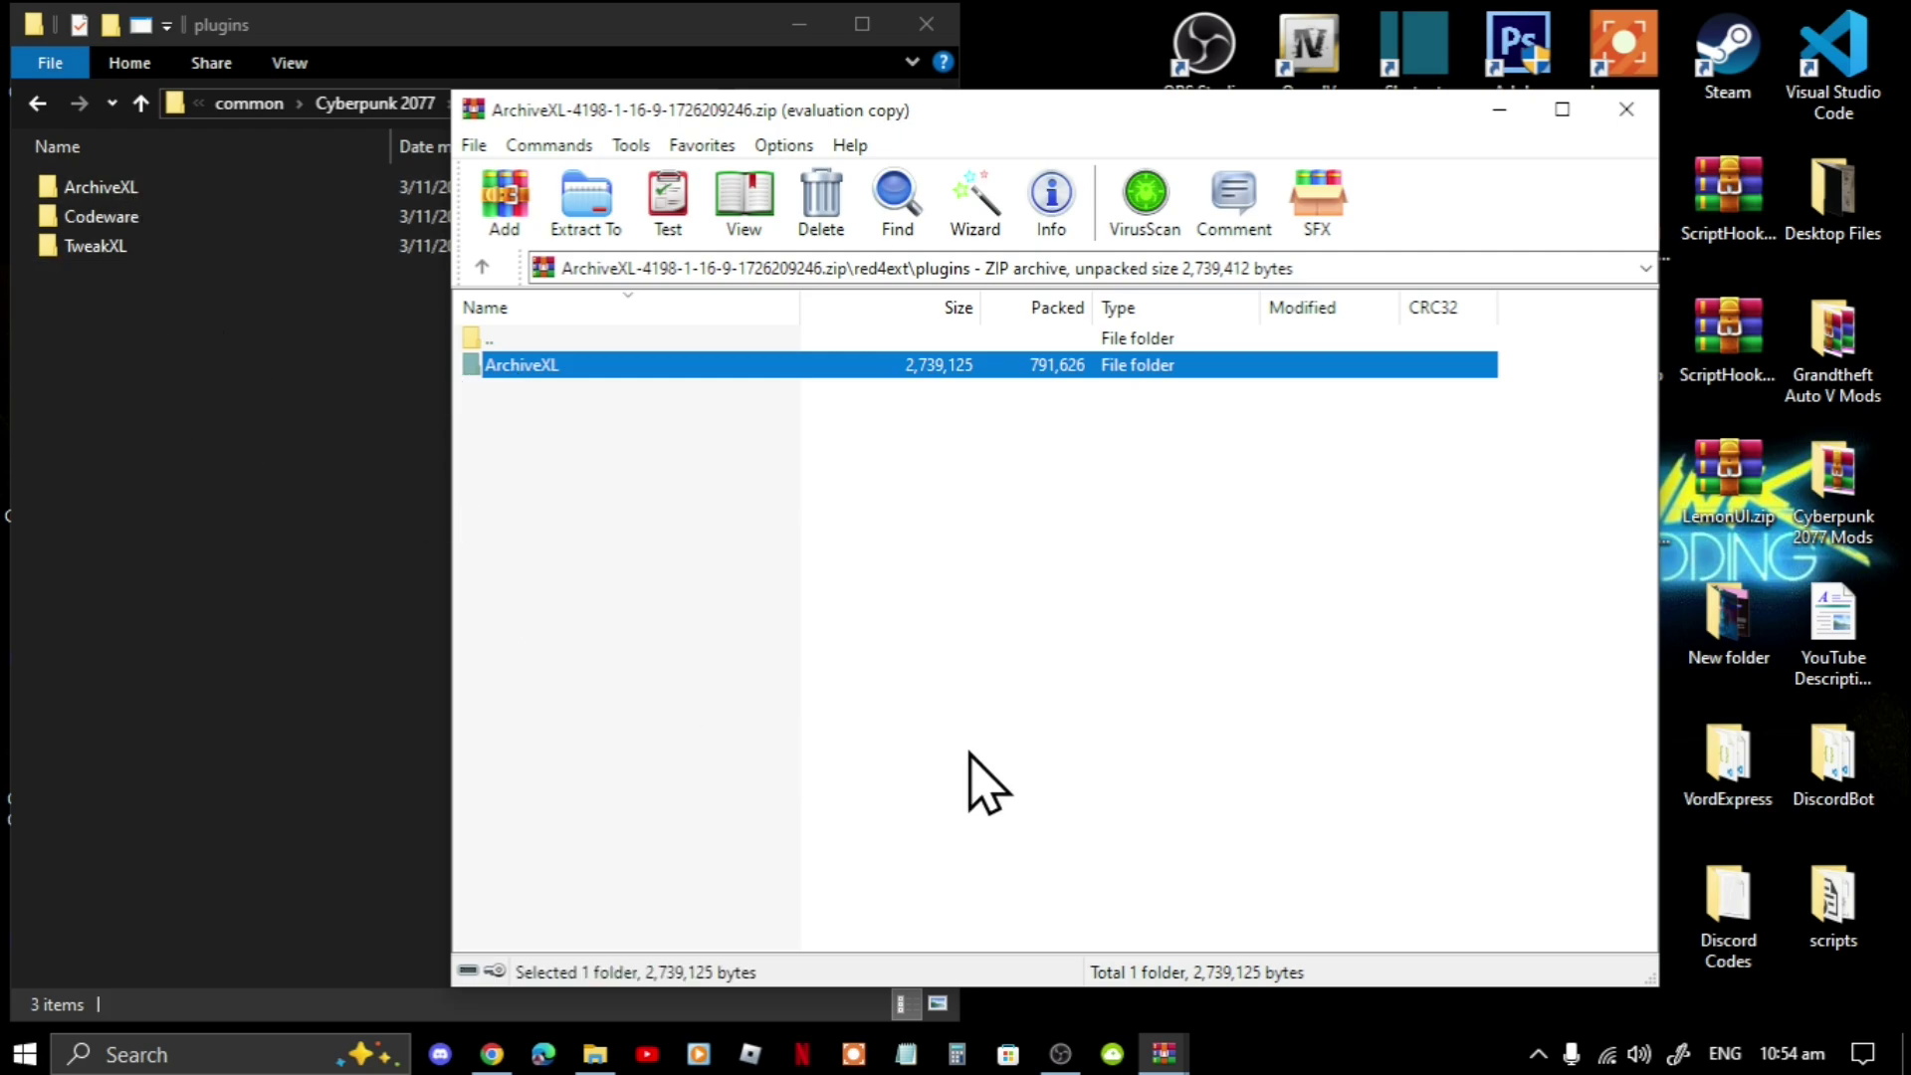
click(1306, 732)
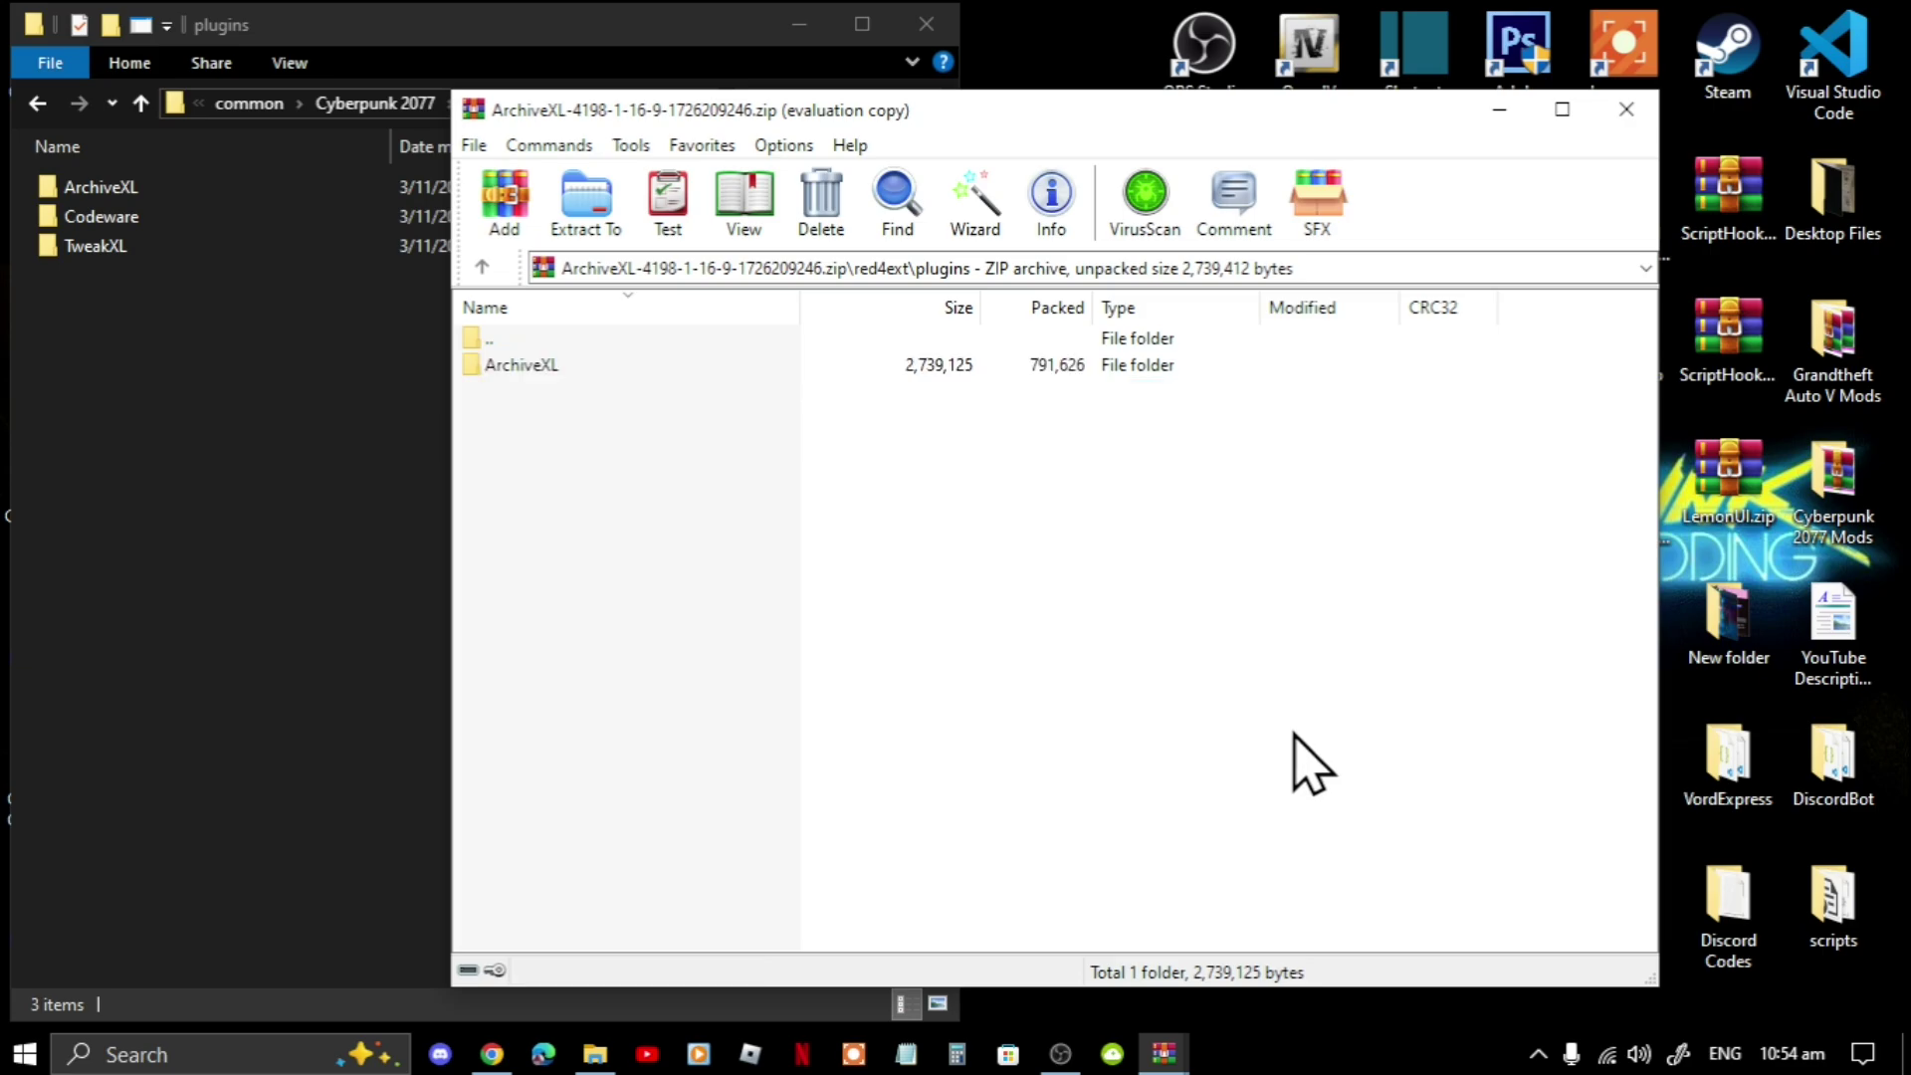
Step: Return to the Cyberpunk 2077 game folder and to the top level of the ArchiveXL archive
click(222, 620)
key(alt+Up)
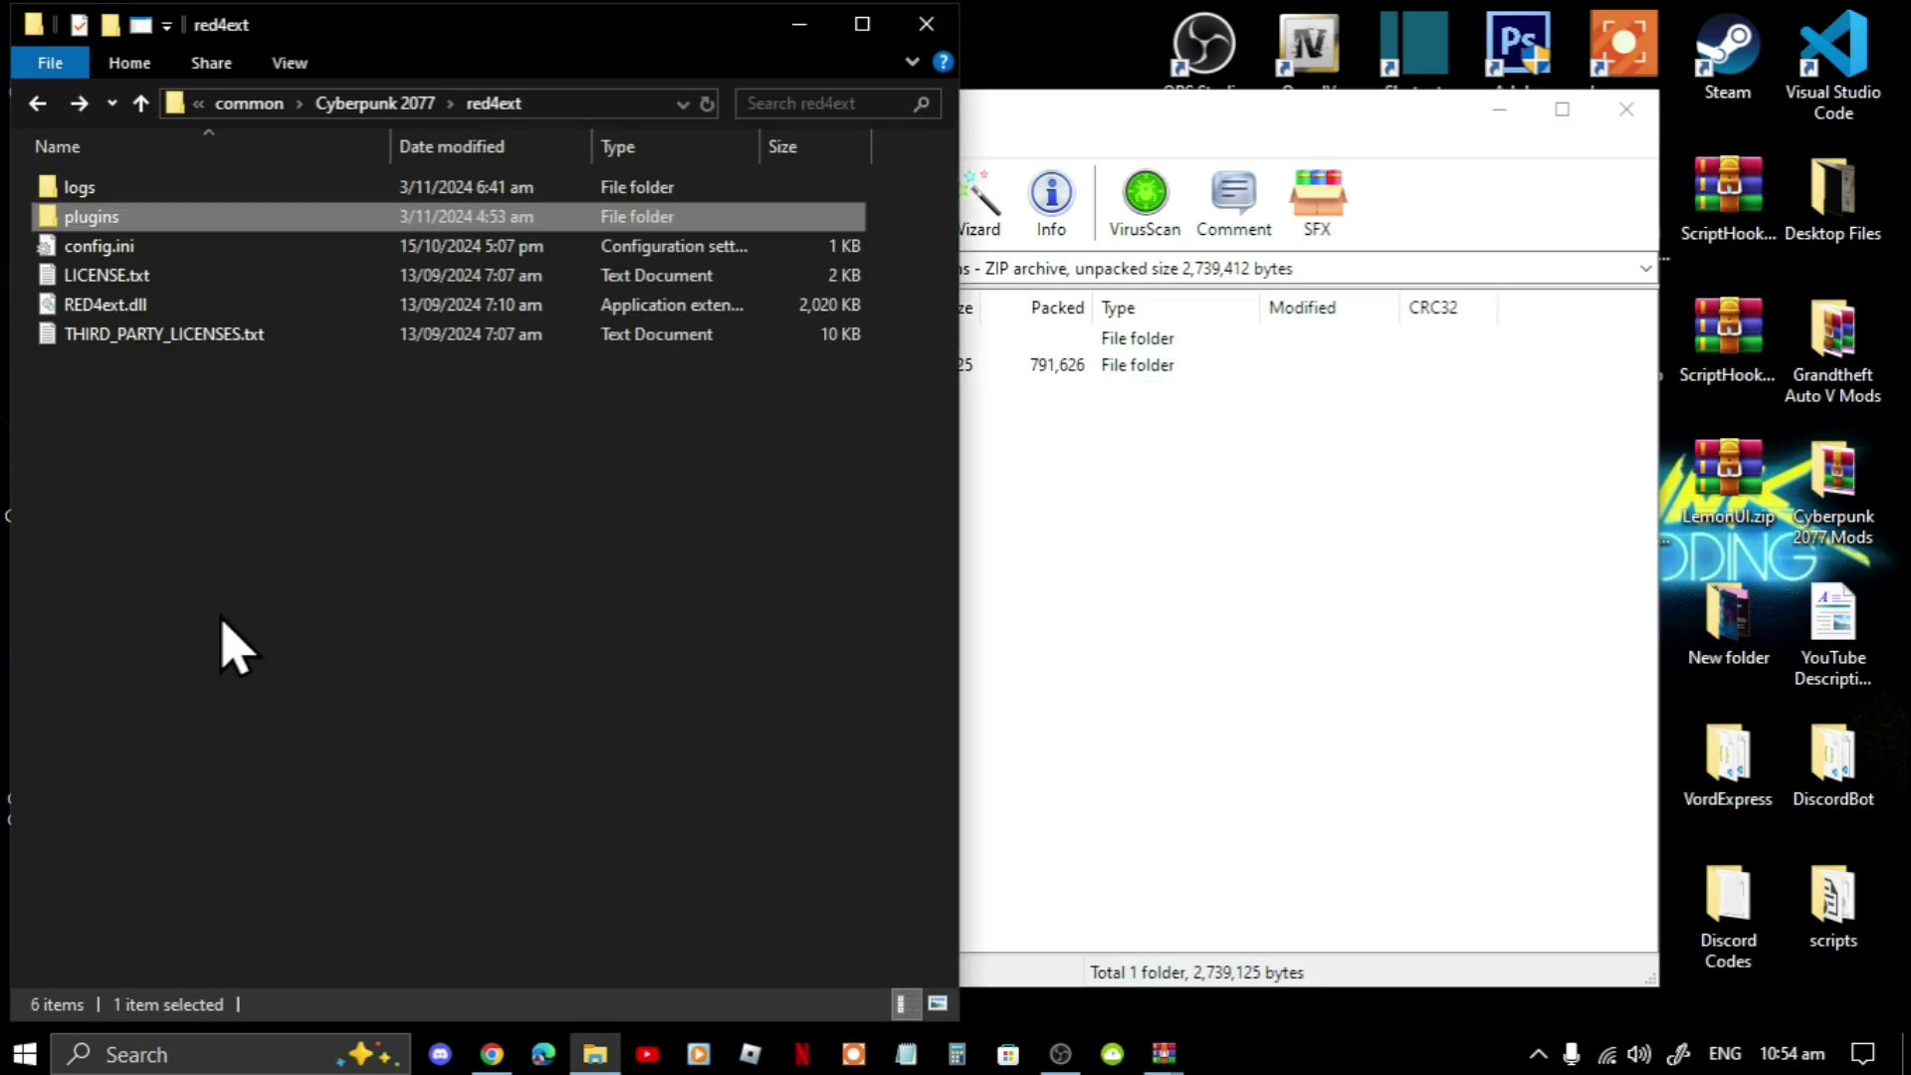
key(alt+Up)
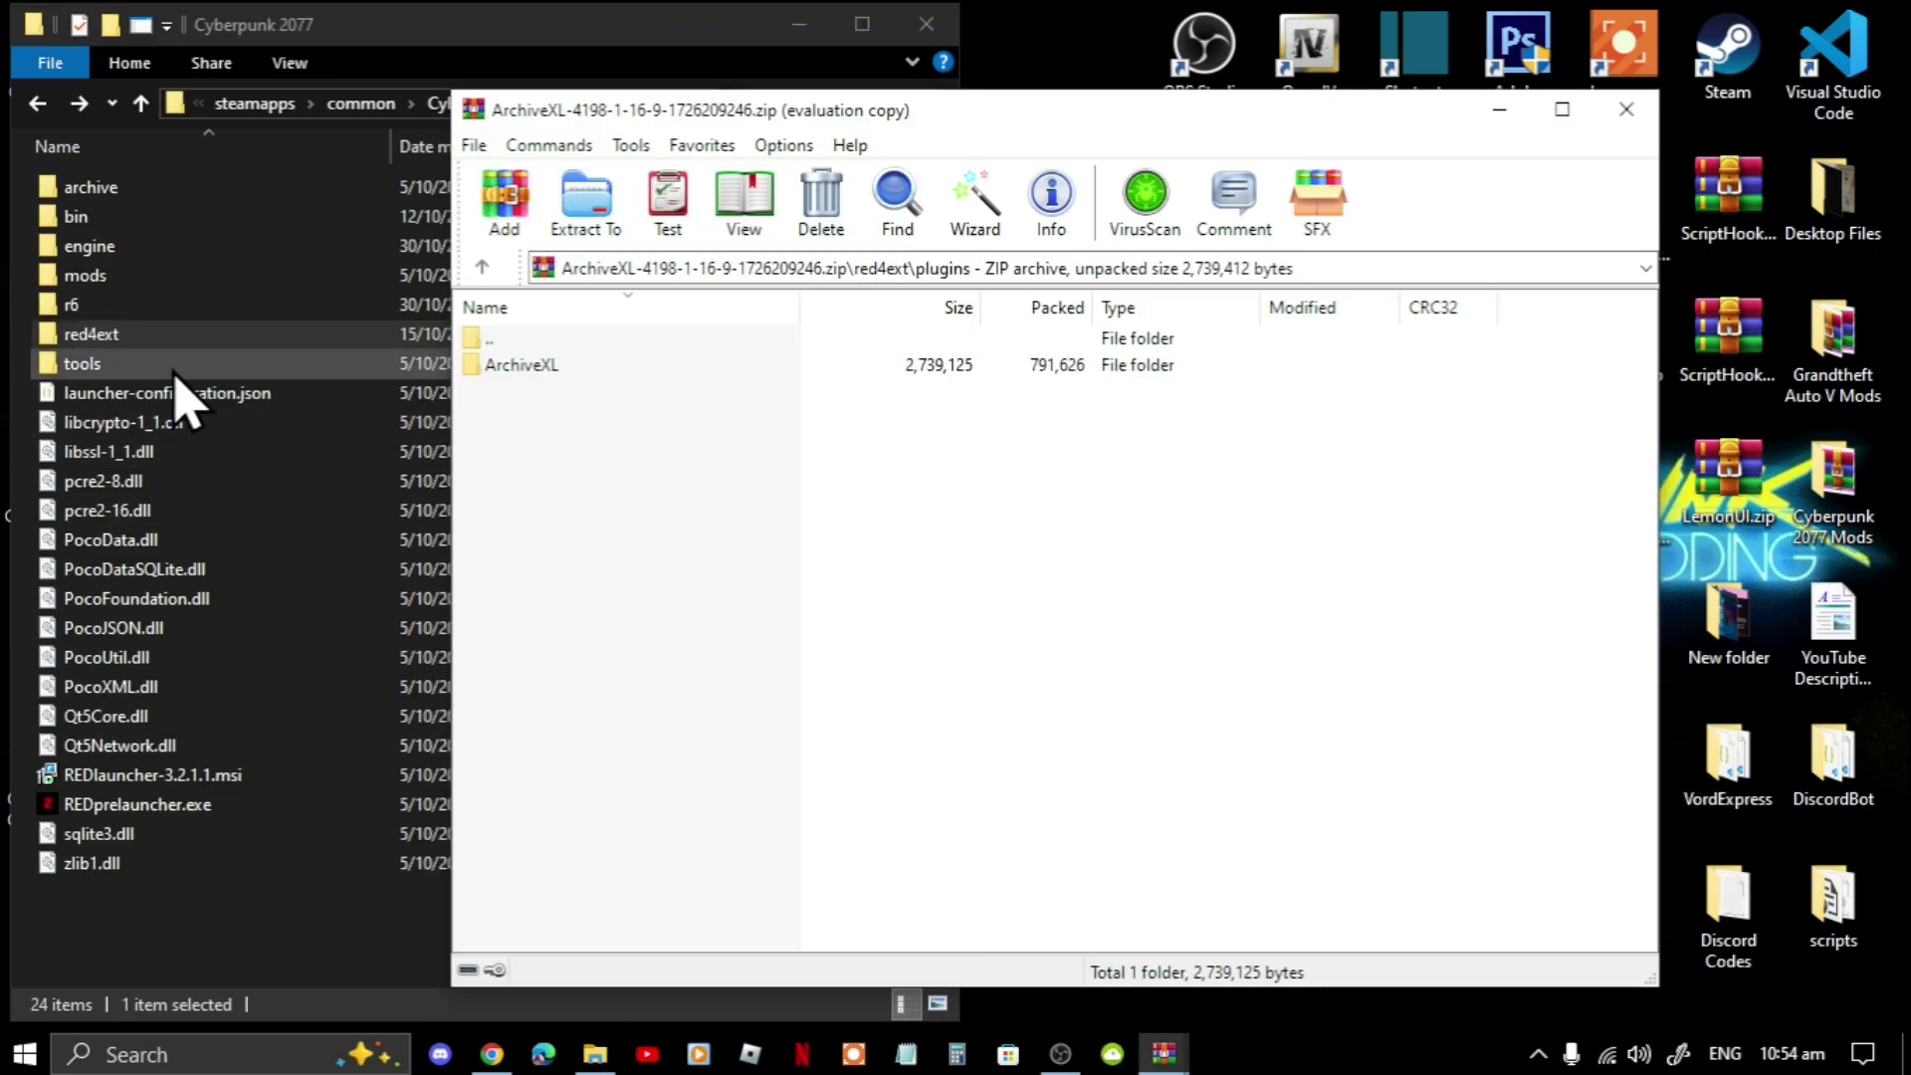
key(BackSpace)
key(BackSpace)
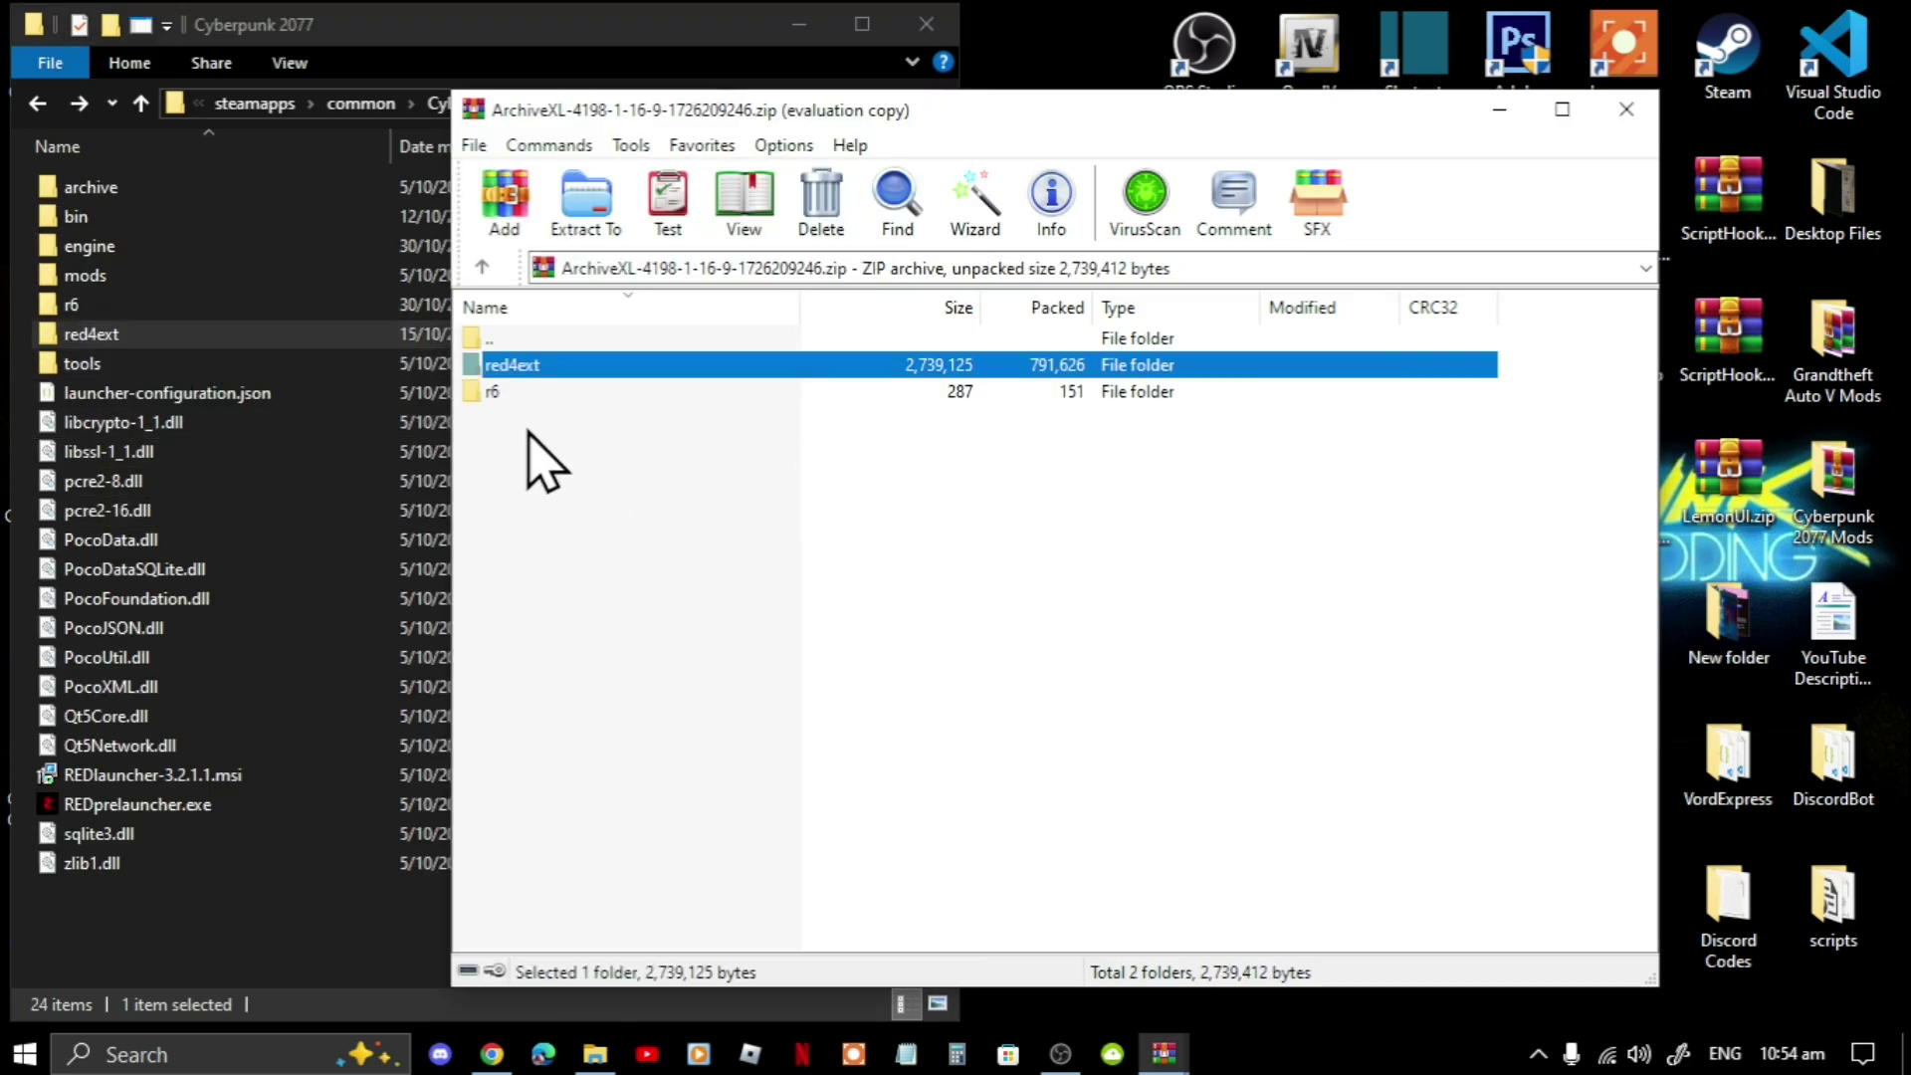
Step: Open the r6\config folder inside the ArchiveXL archive
click(488, 410)
click(497, 399)
double_click(497, 398)
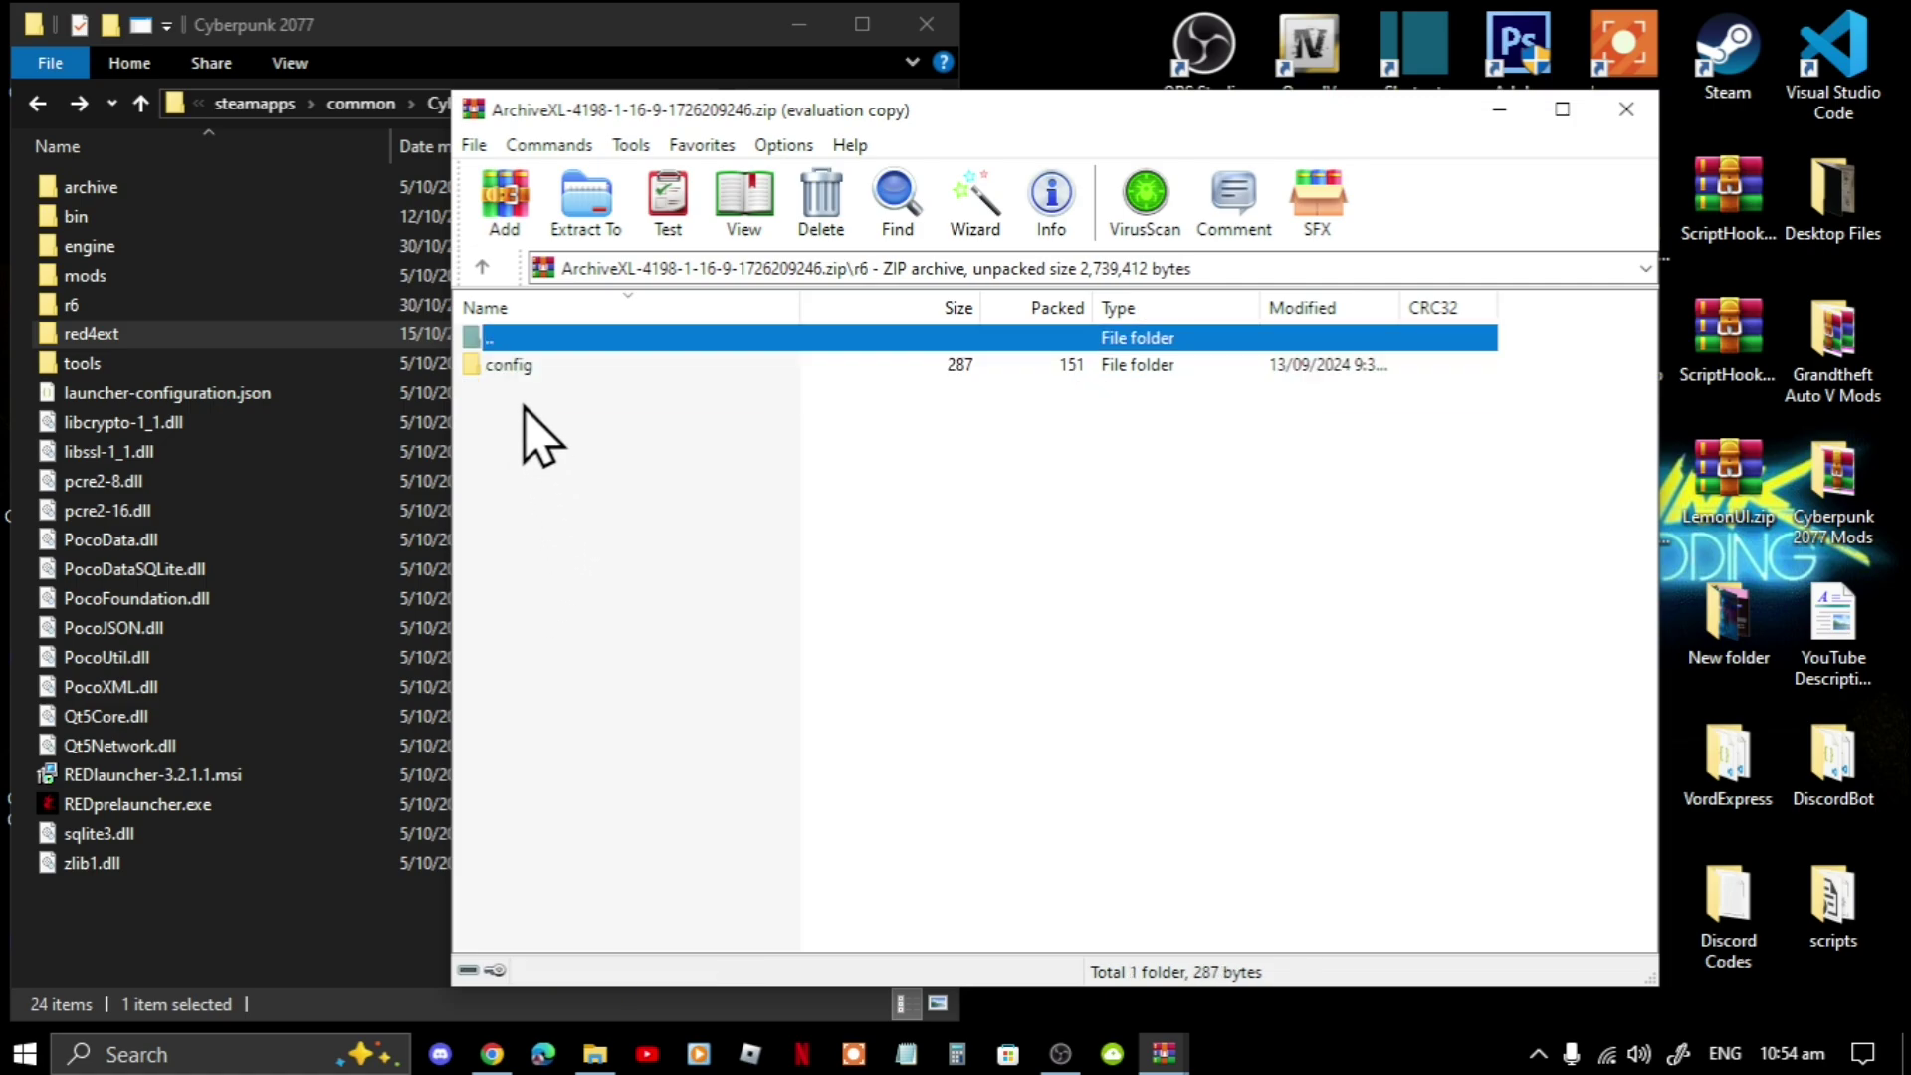
double_click(510, 366)
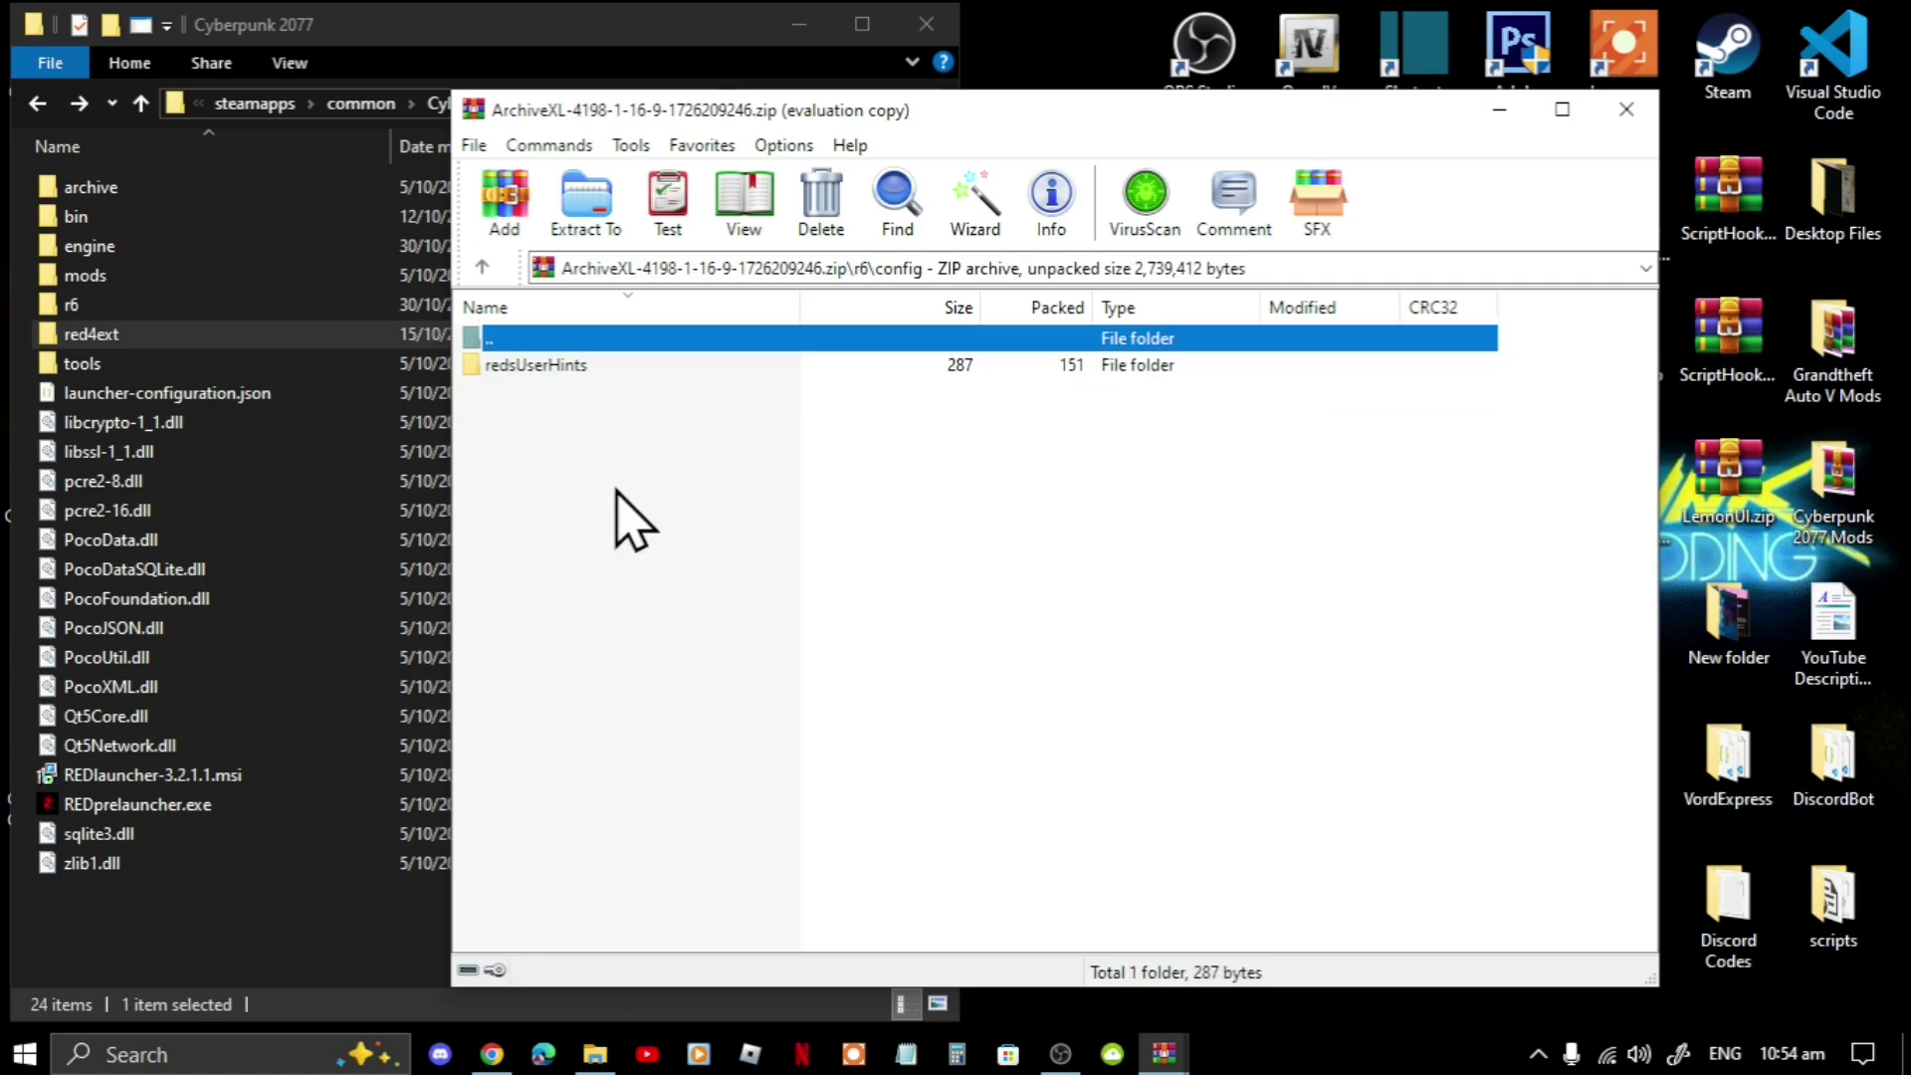
click(596, 460)
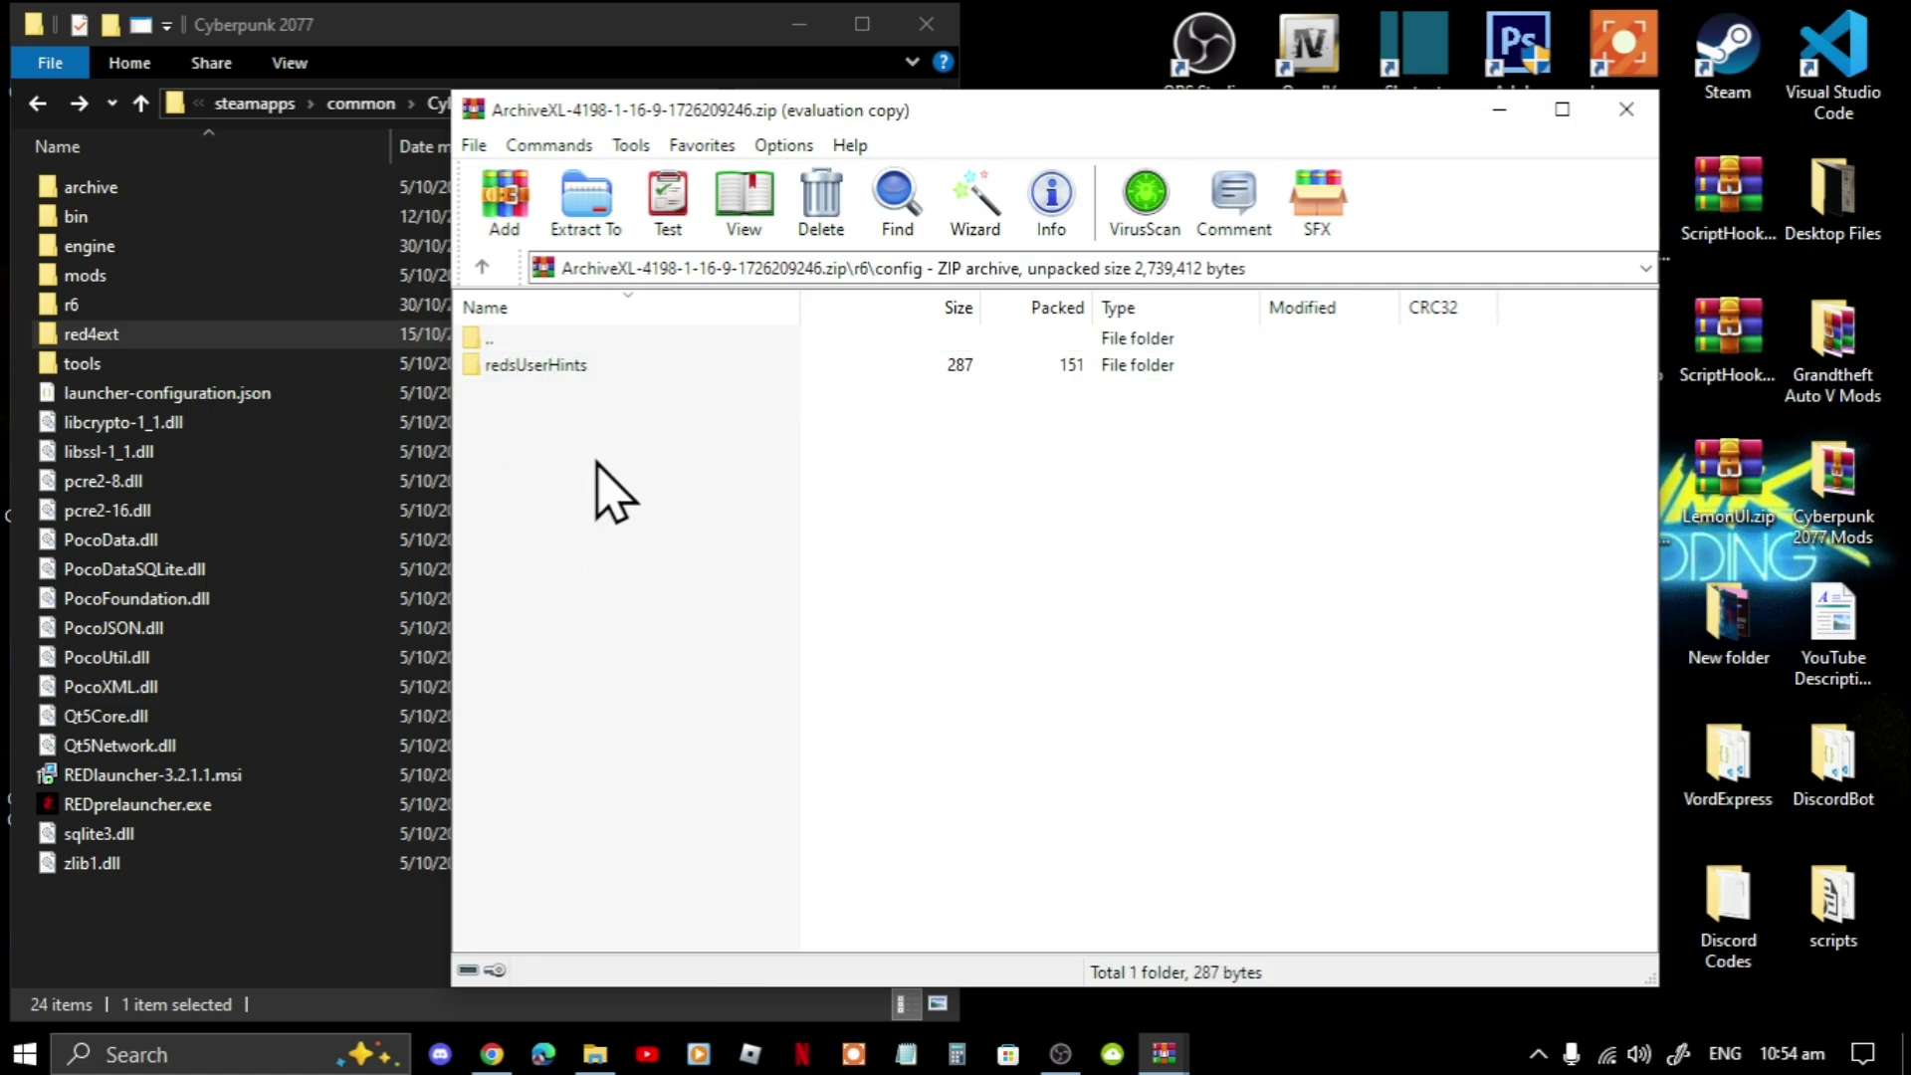
Step: Compare the game's r6\config folder with the archive's config folder, then close the ArchiveXL archive
double_click(134, 304)
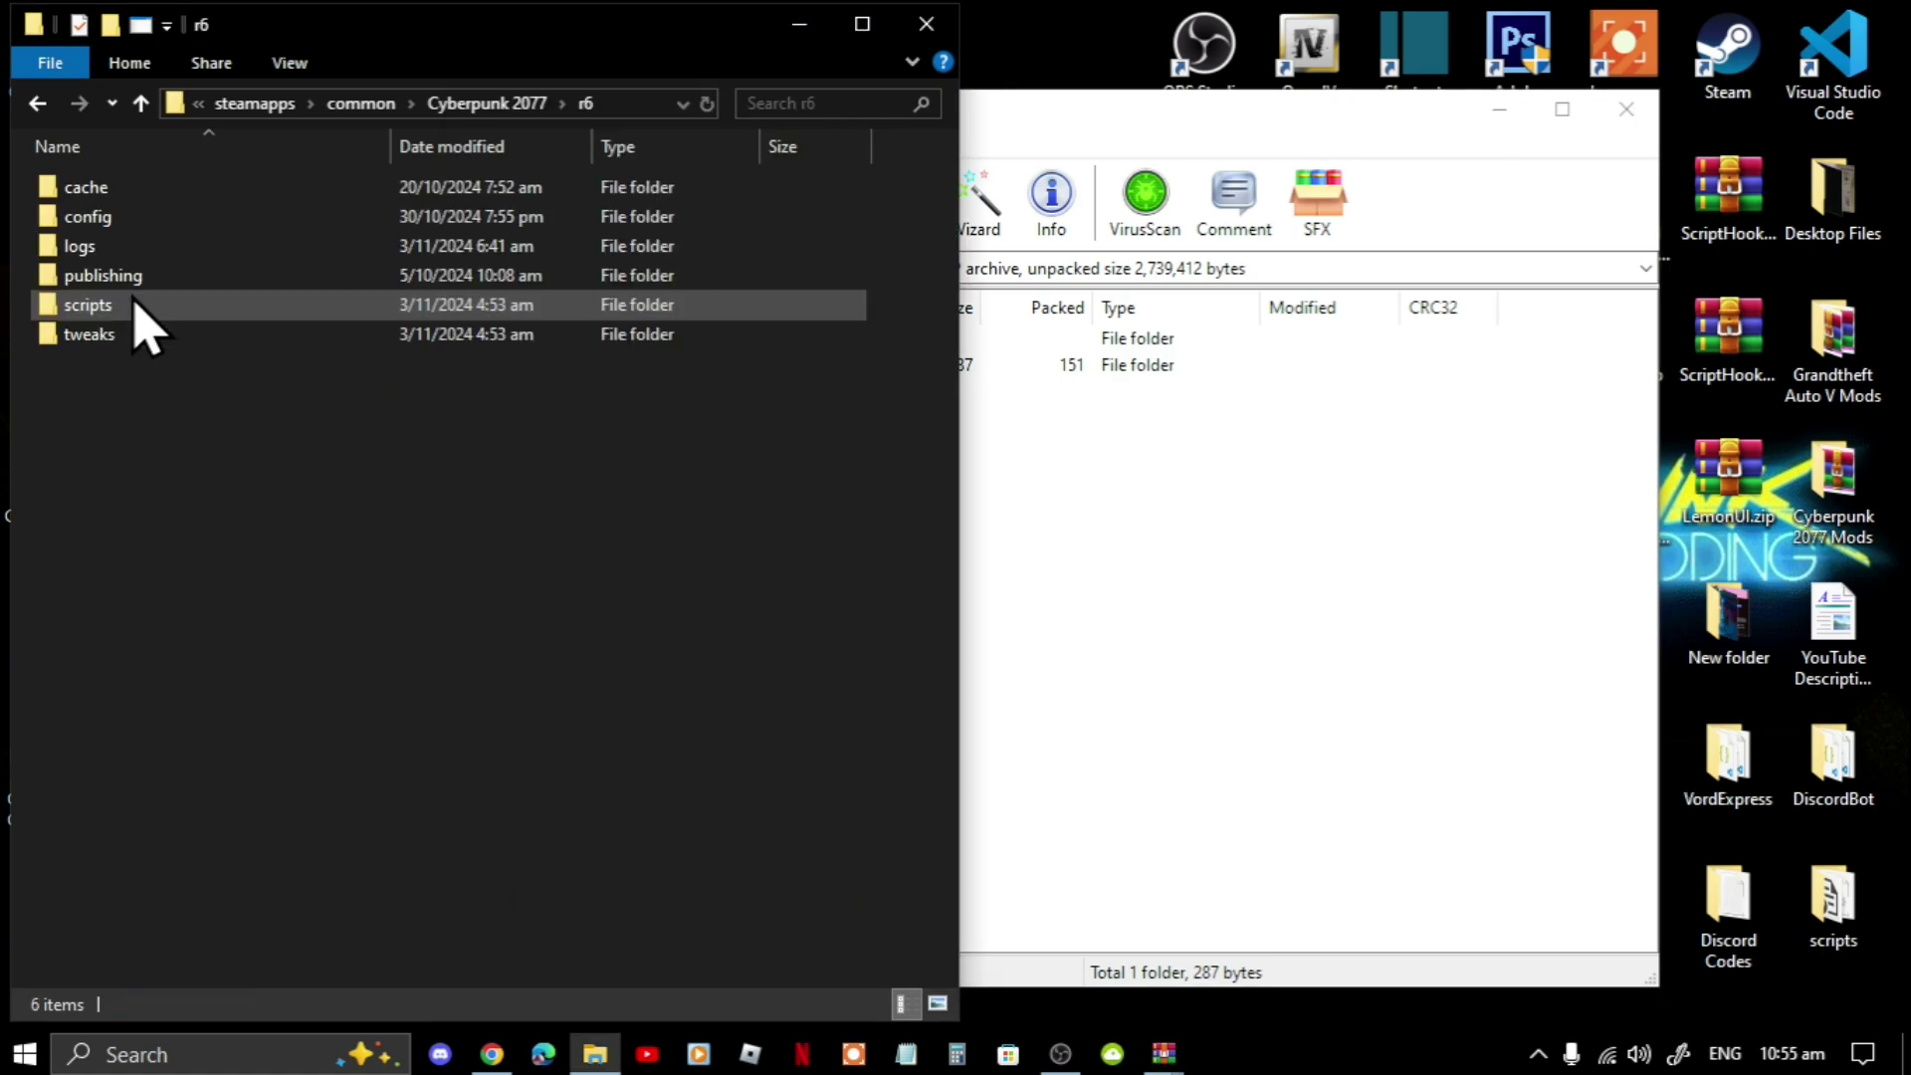
double_click(115, 219)
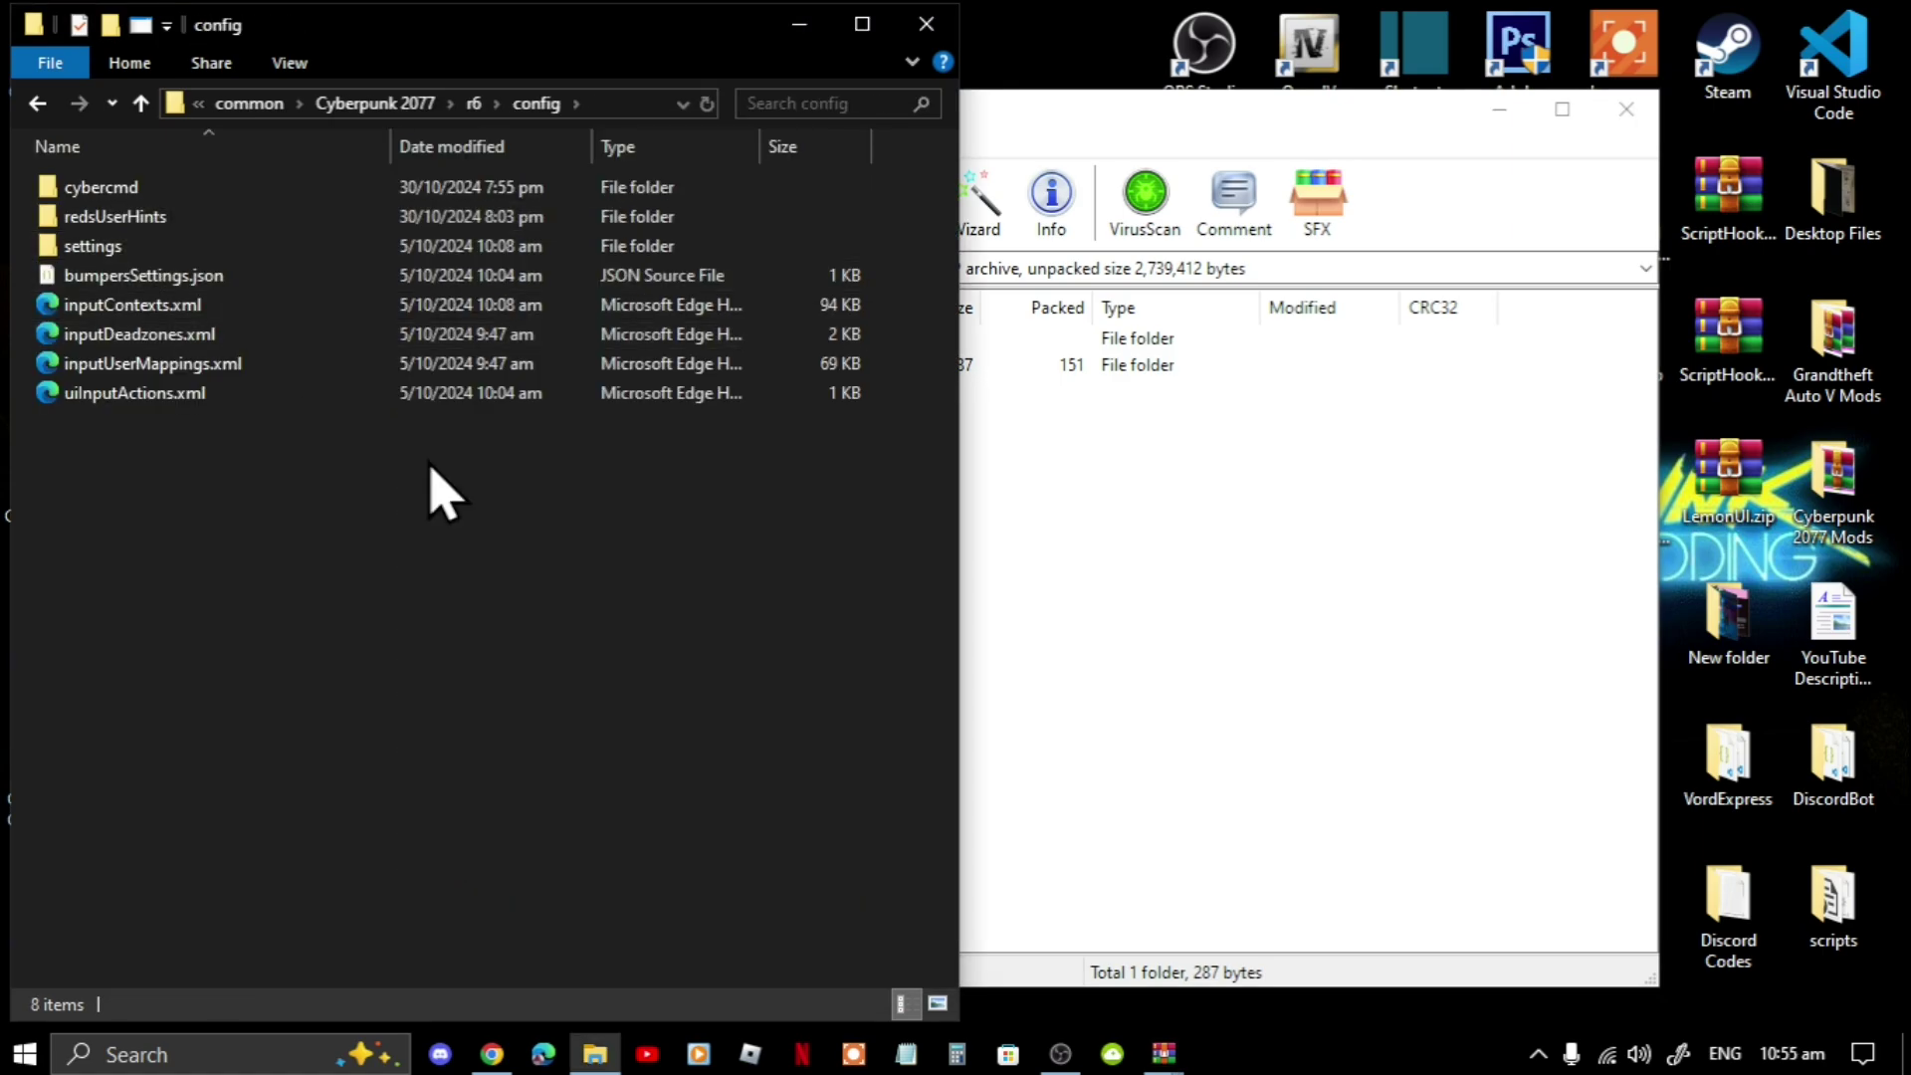
click(1184, 674)
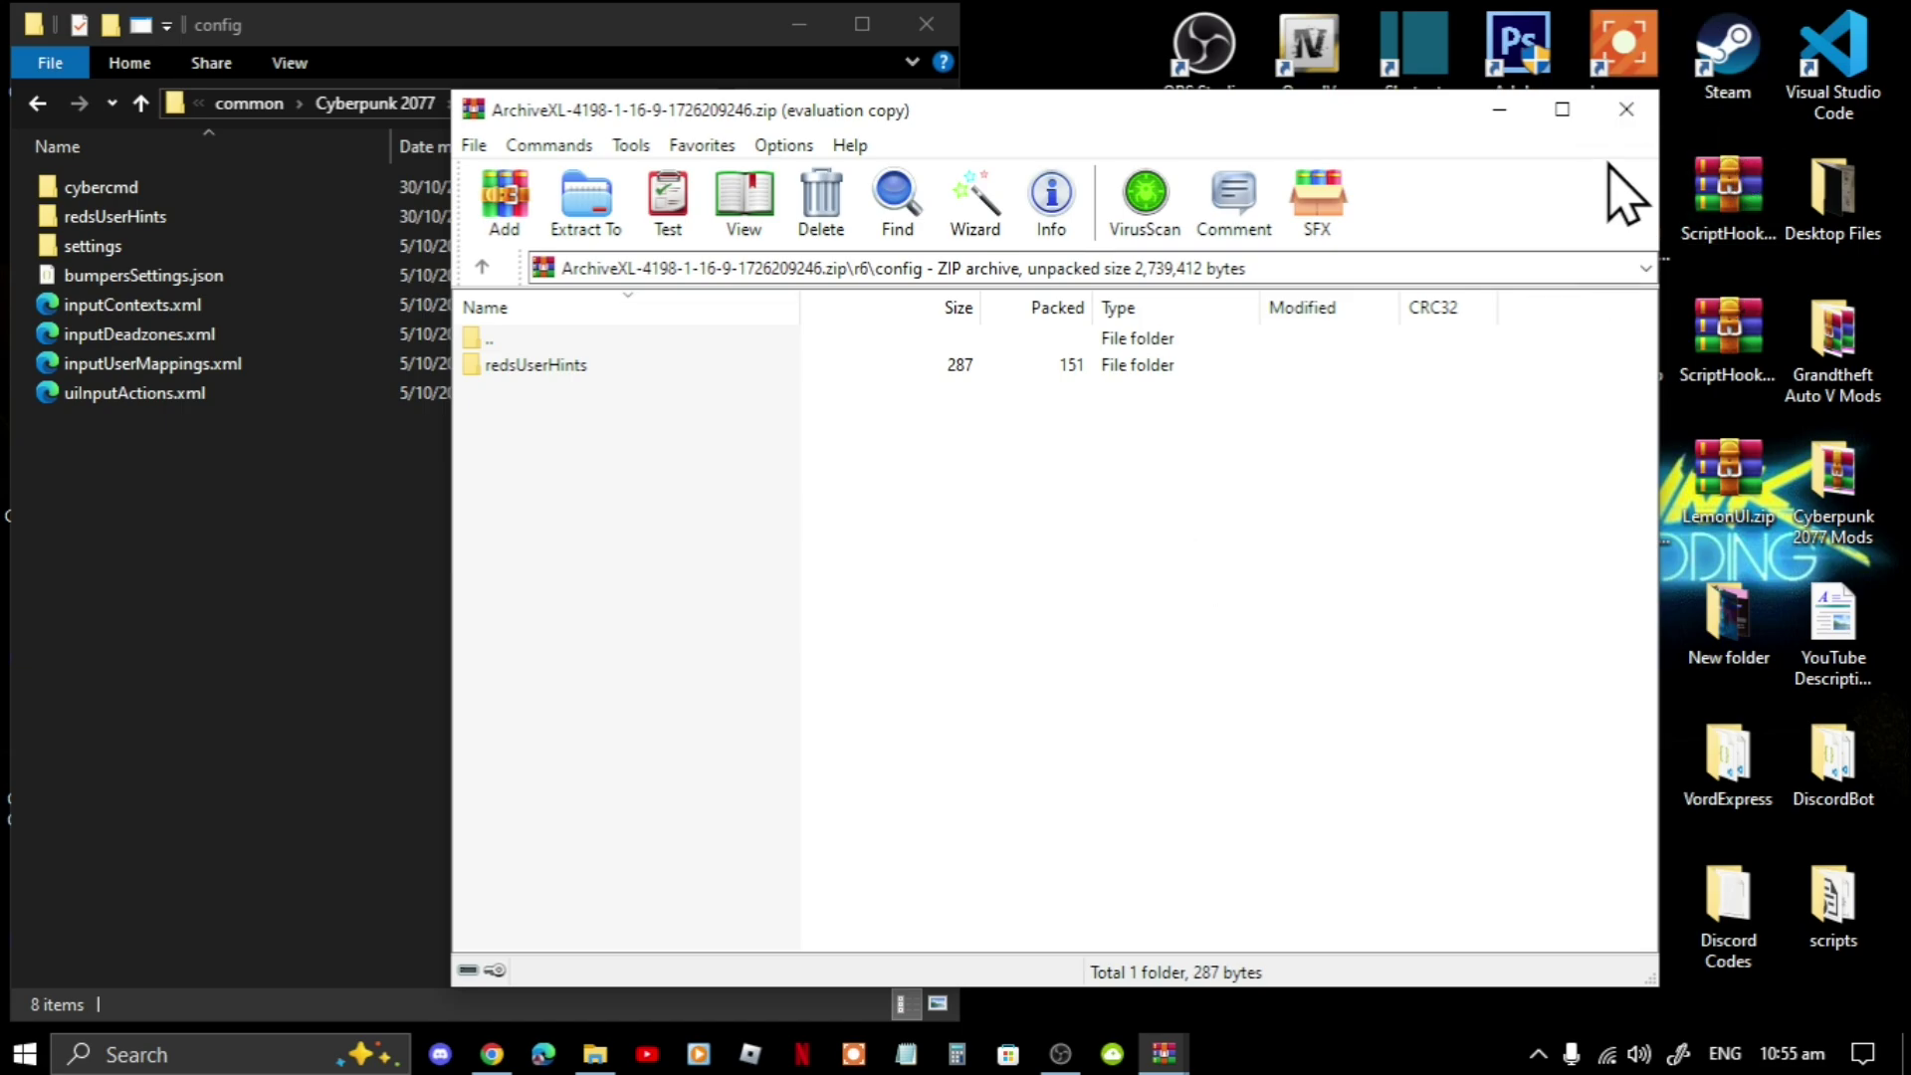
click(1627, 110)
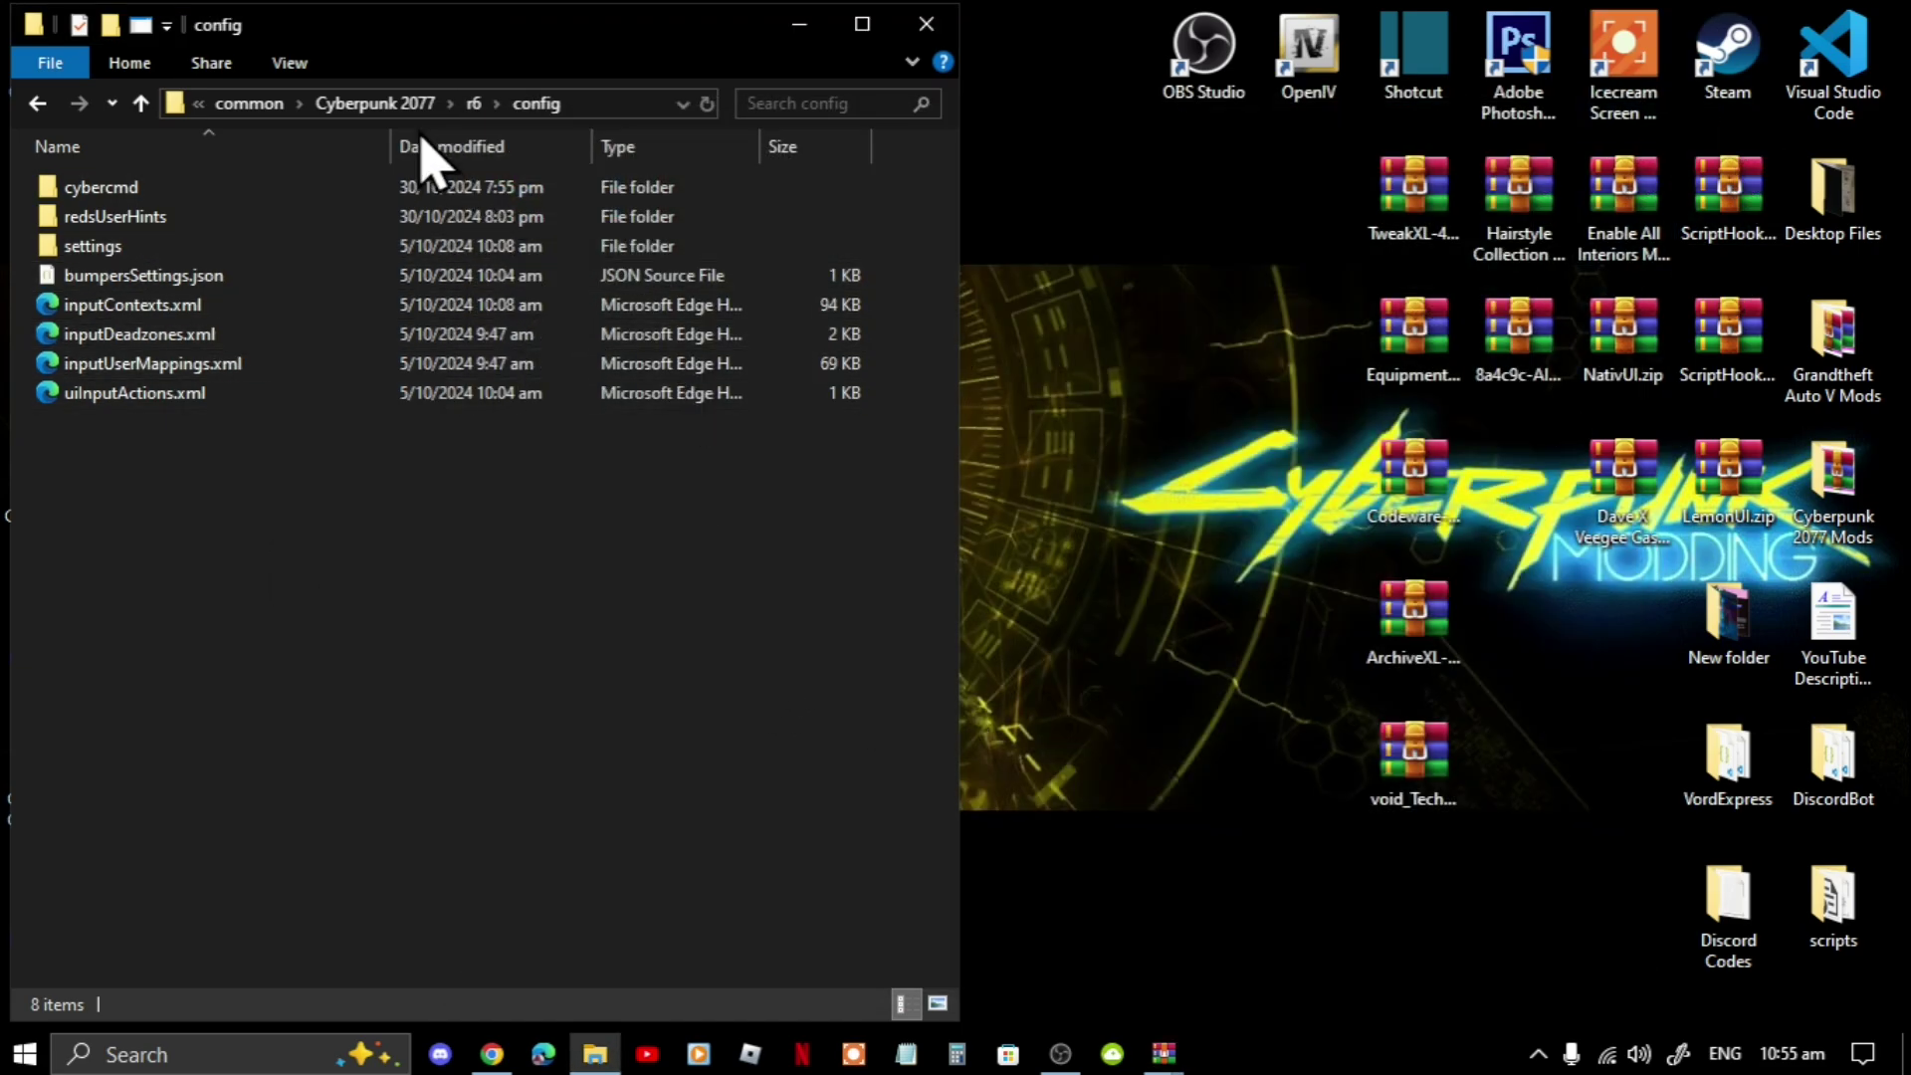
Step: Return to the Cyberpunk 2077 game folder and open red4ext\plugins in the Codeware archive
click(376, 103)
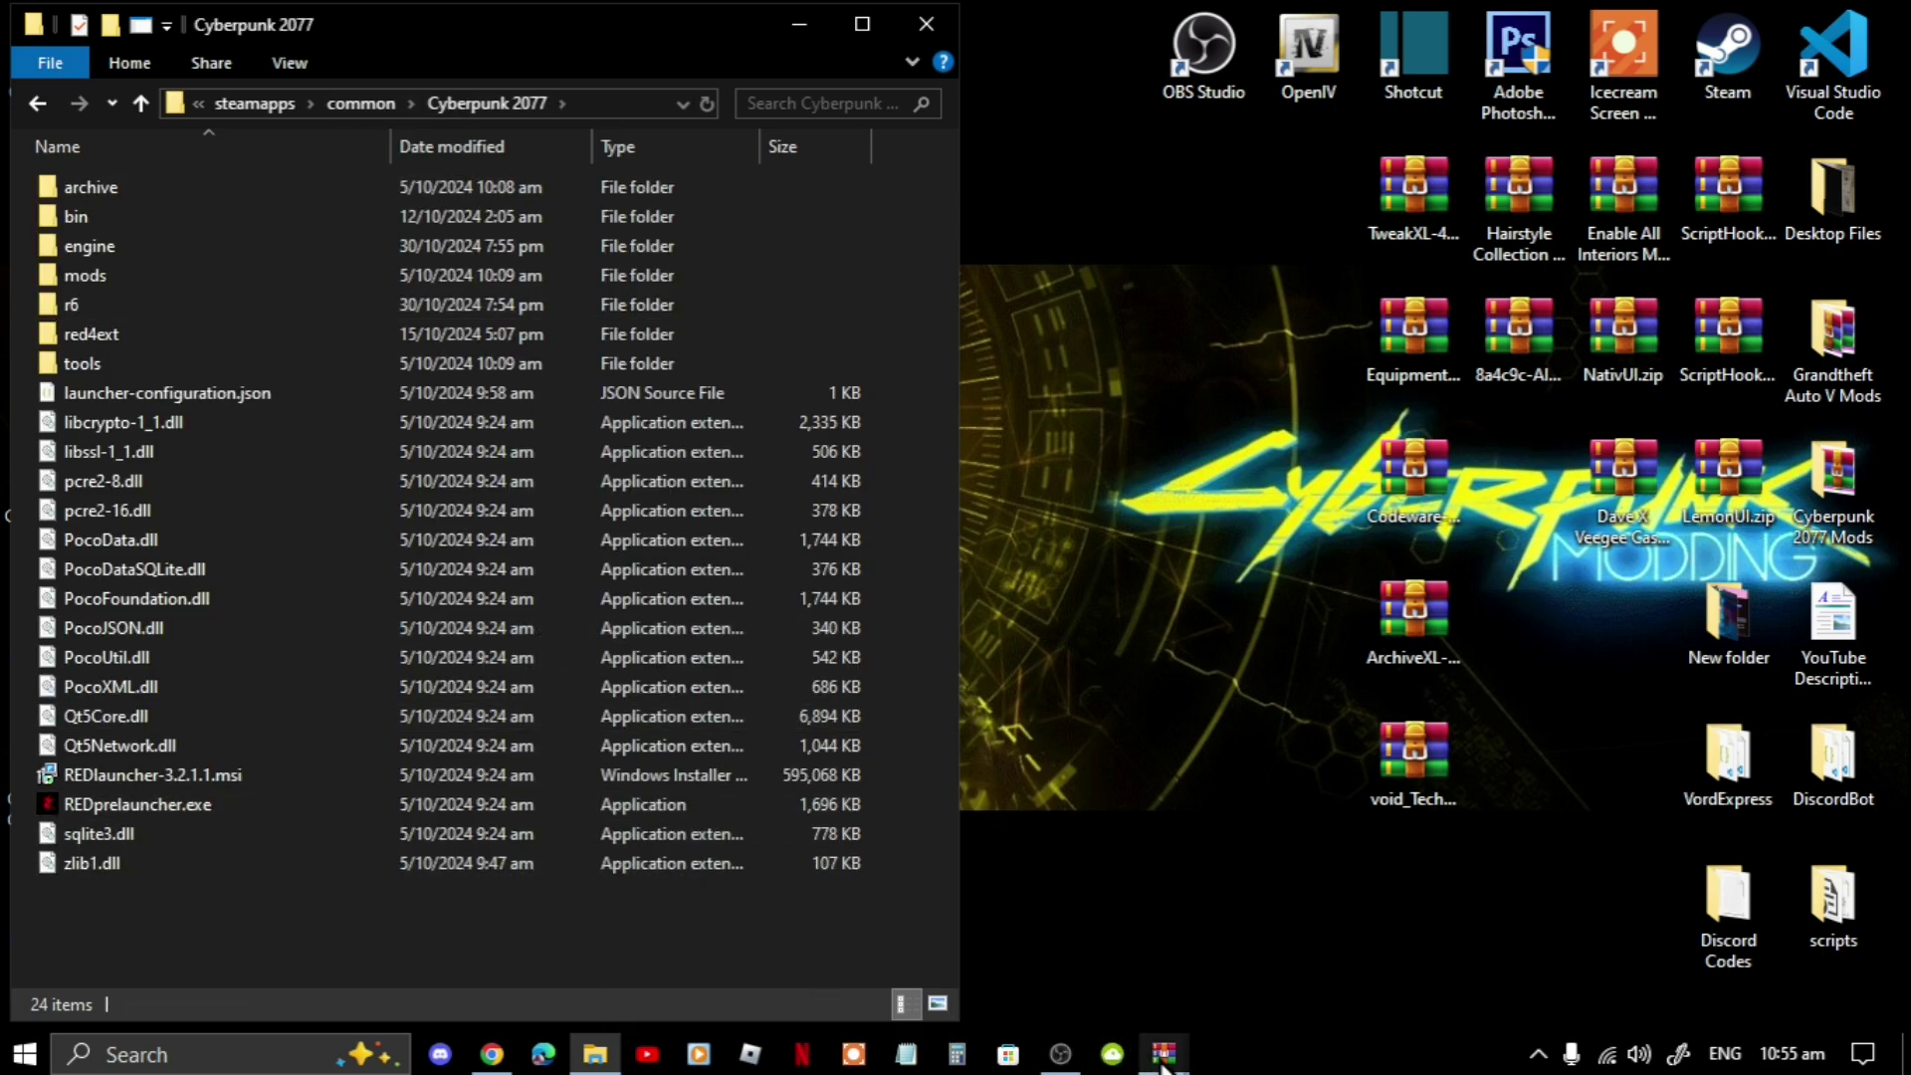
mouse_move(1162, 1069)
click(904, 951)
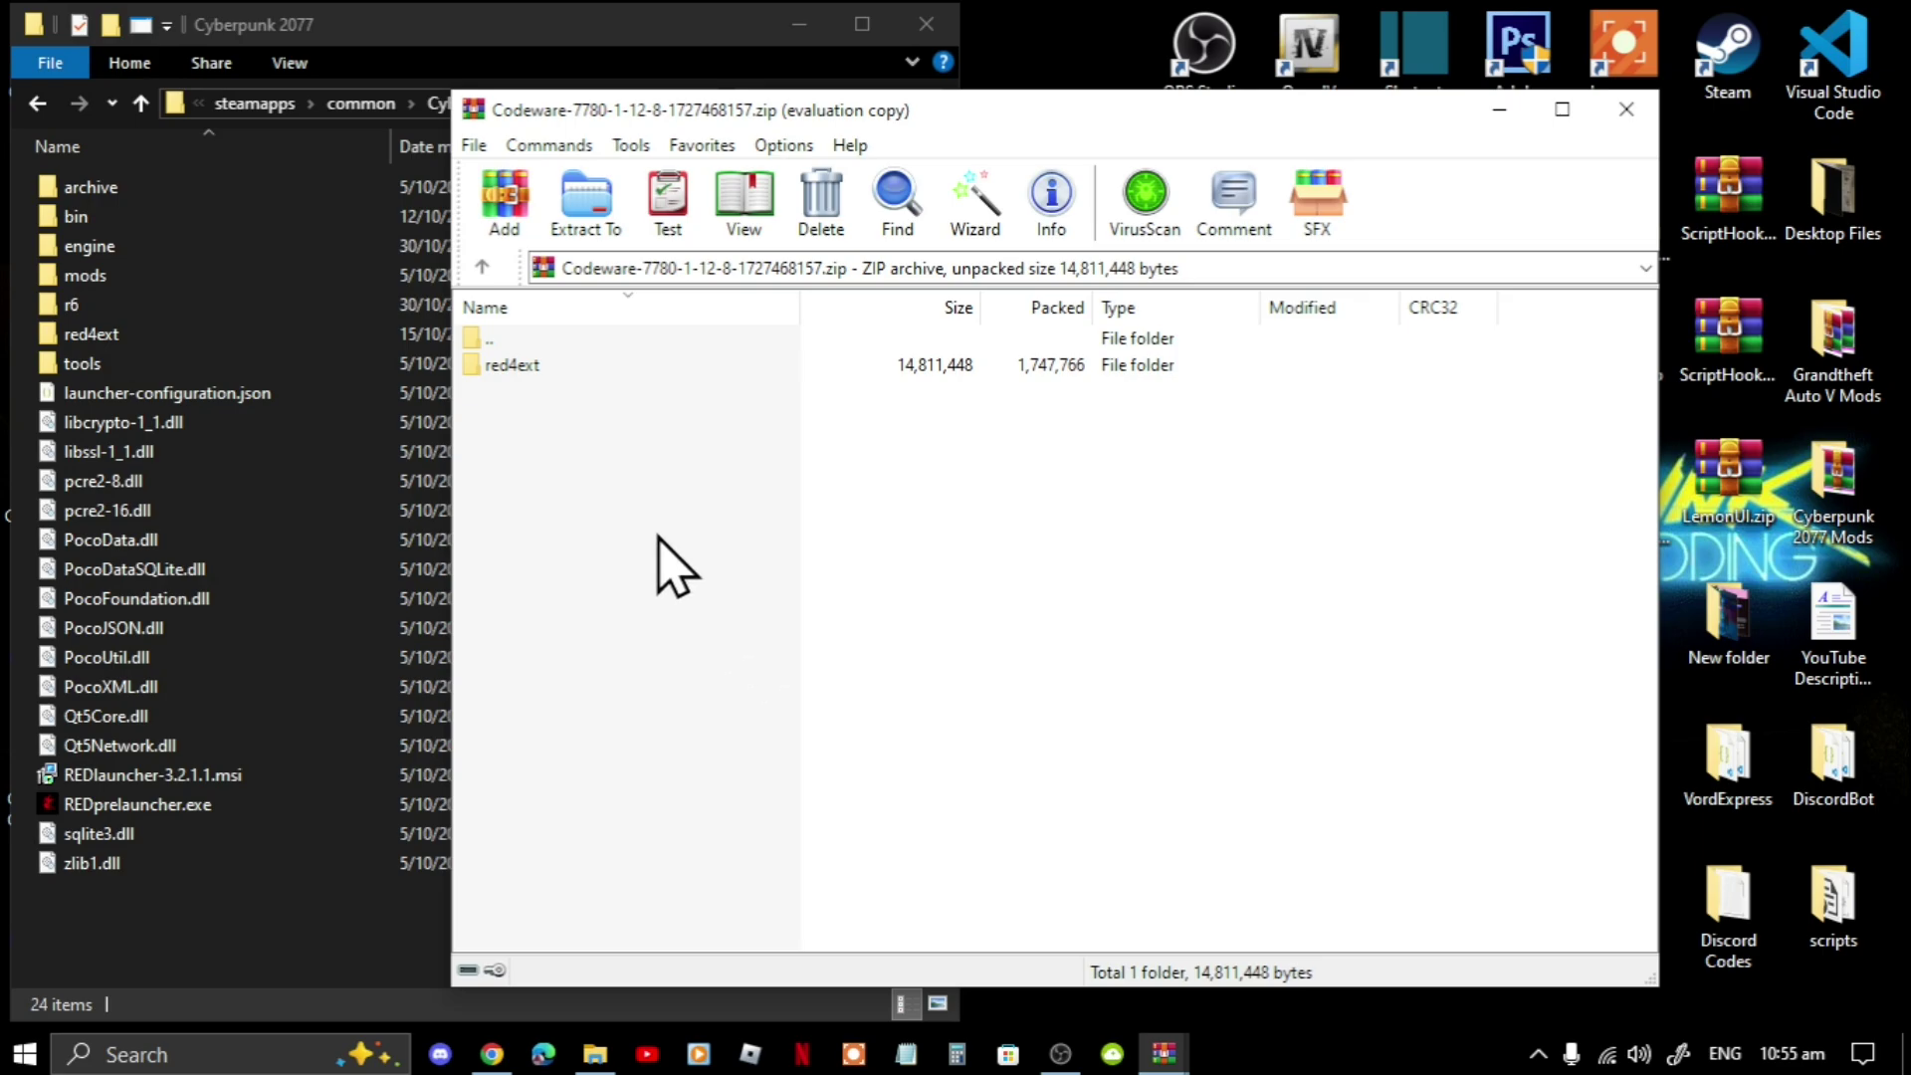
double_click(518, 376)
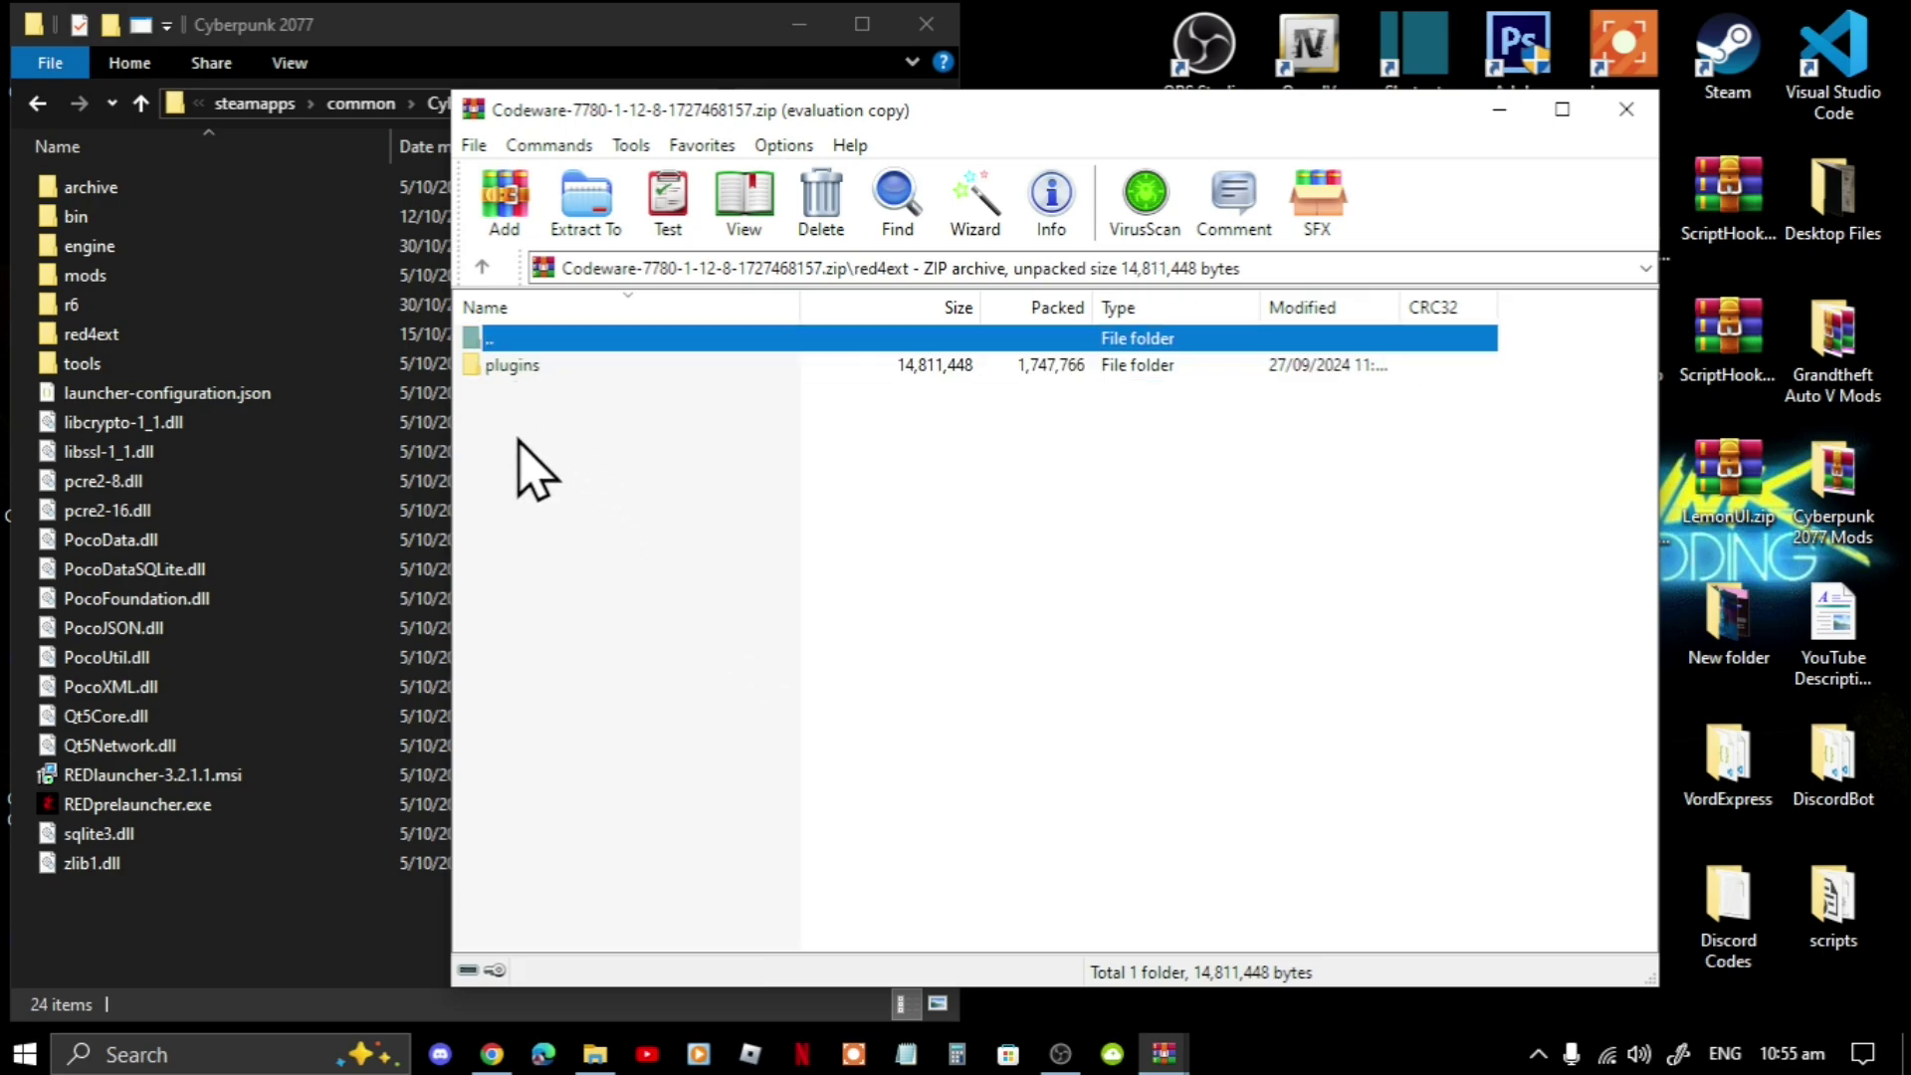
double_click(538, 372)
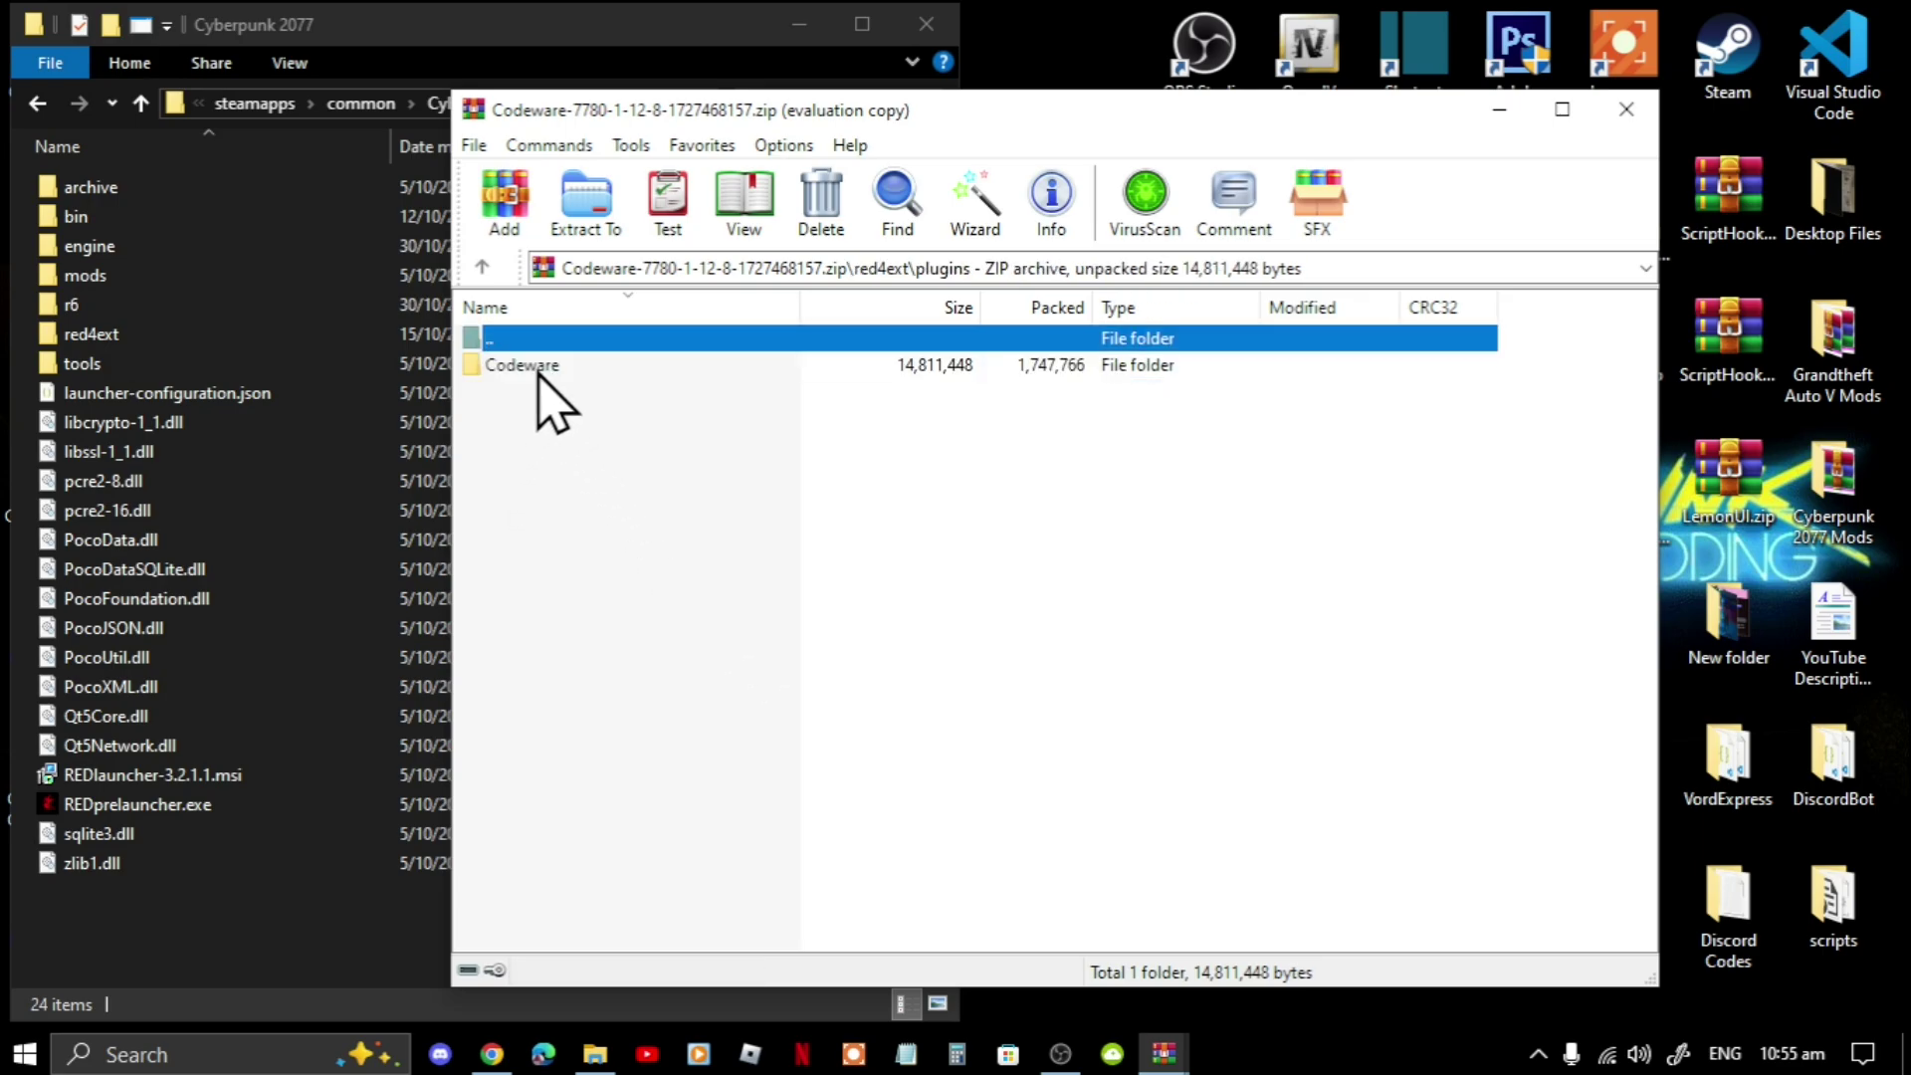
click(553, 448)
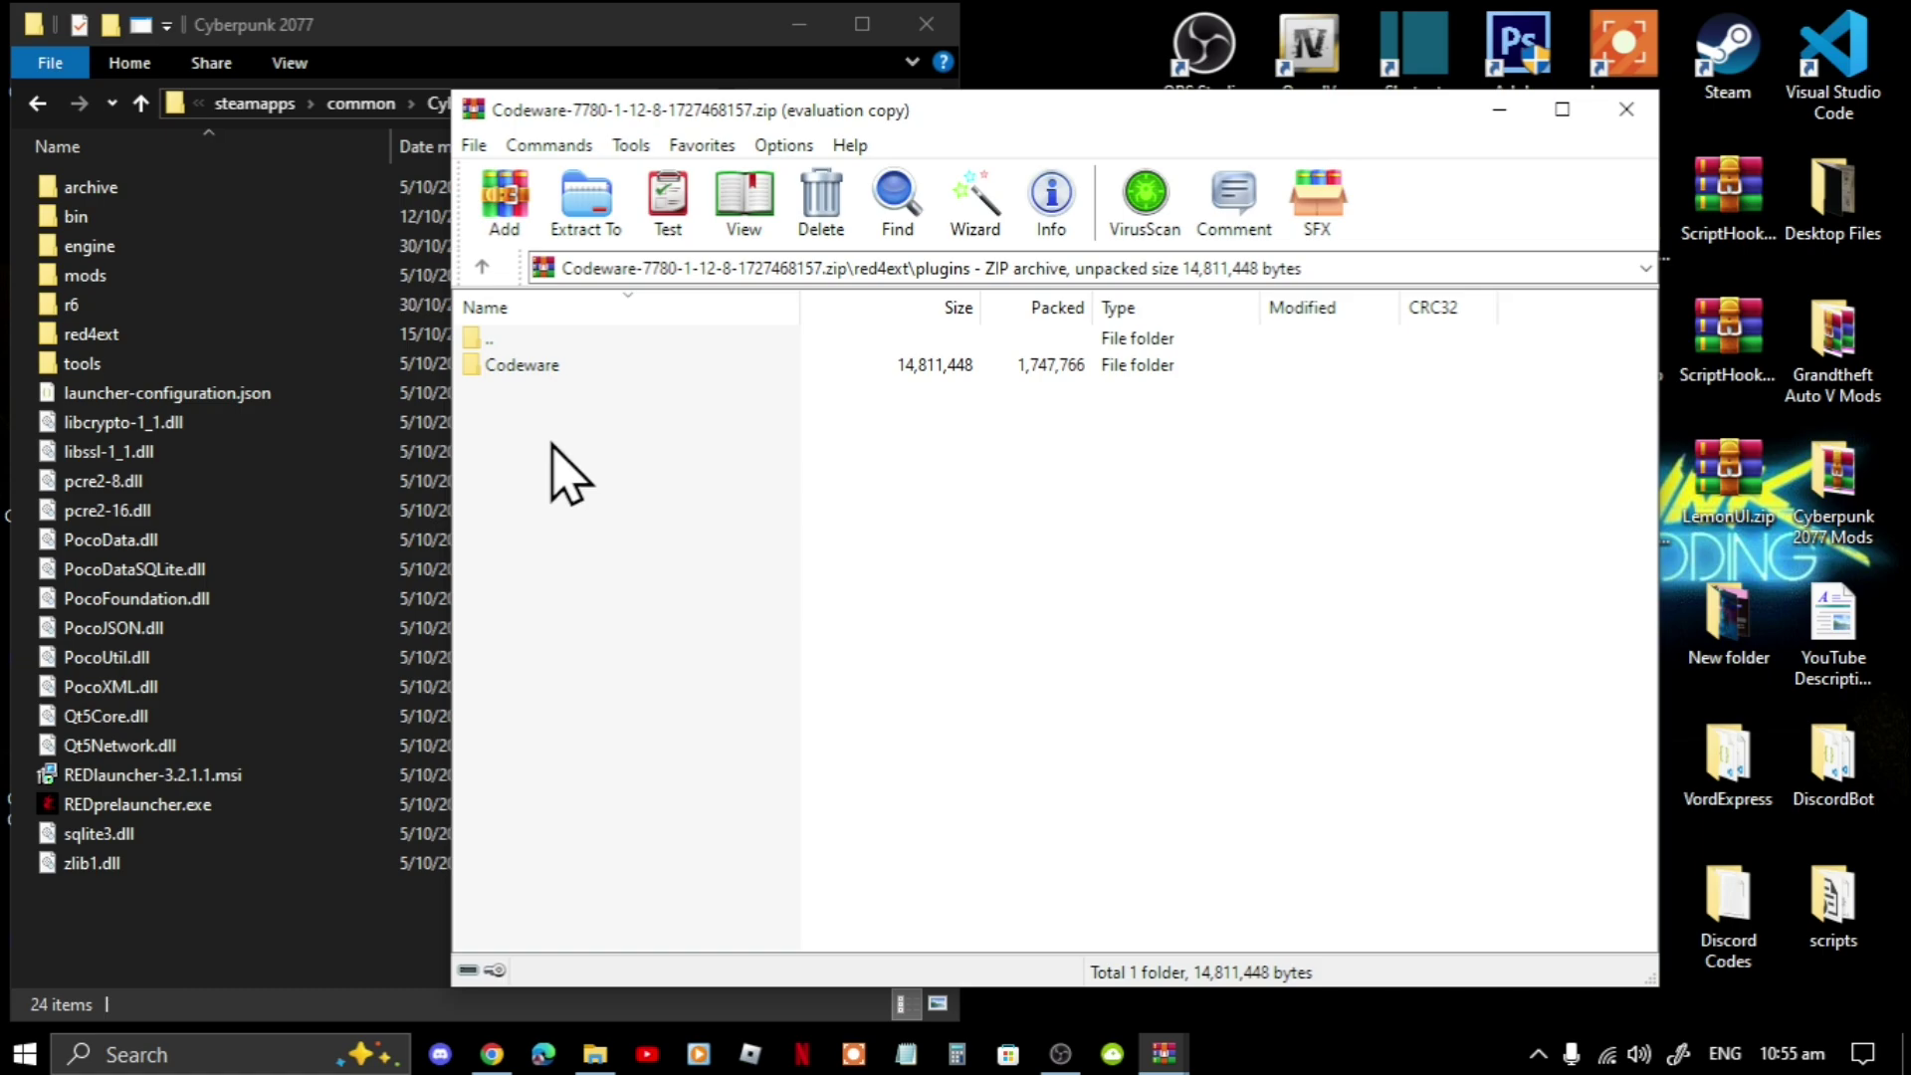
Step: Open the game's red4ext\plugins folder and compare it with the Codeware archive's plugins folder
double_click(117, 347)
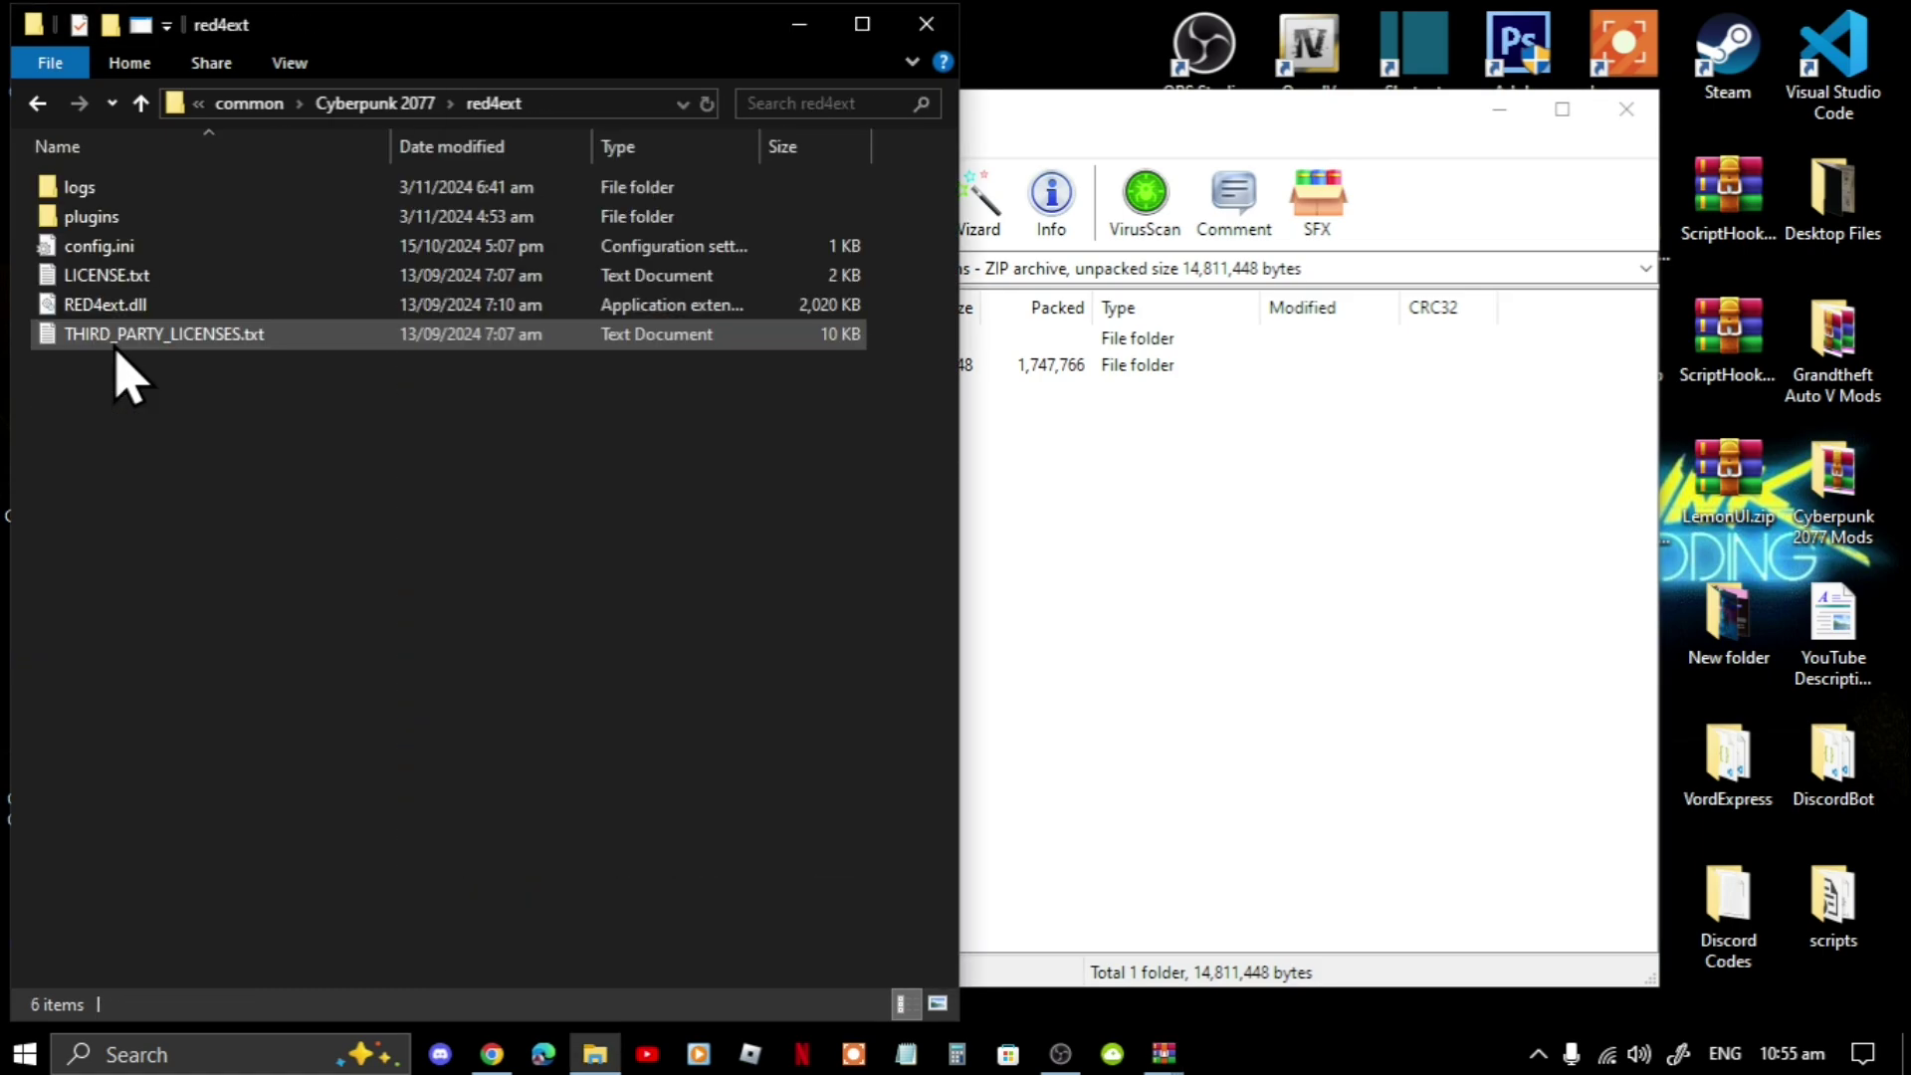
double_click(134, 217)
click(1109, 661)
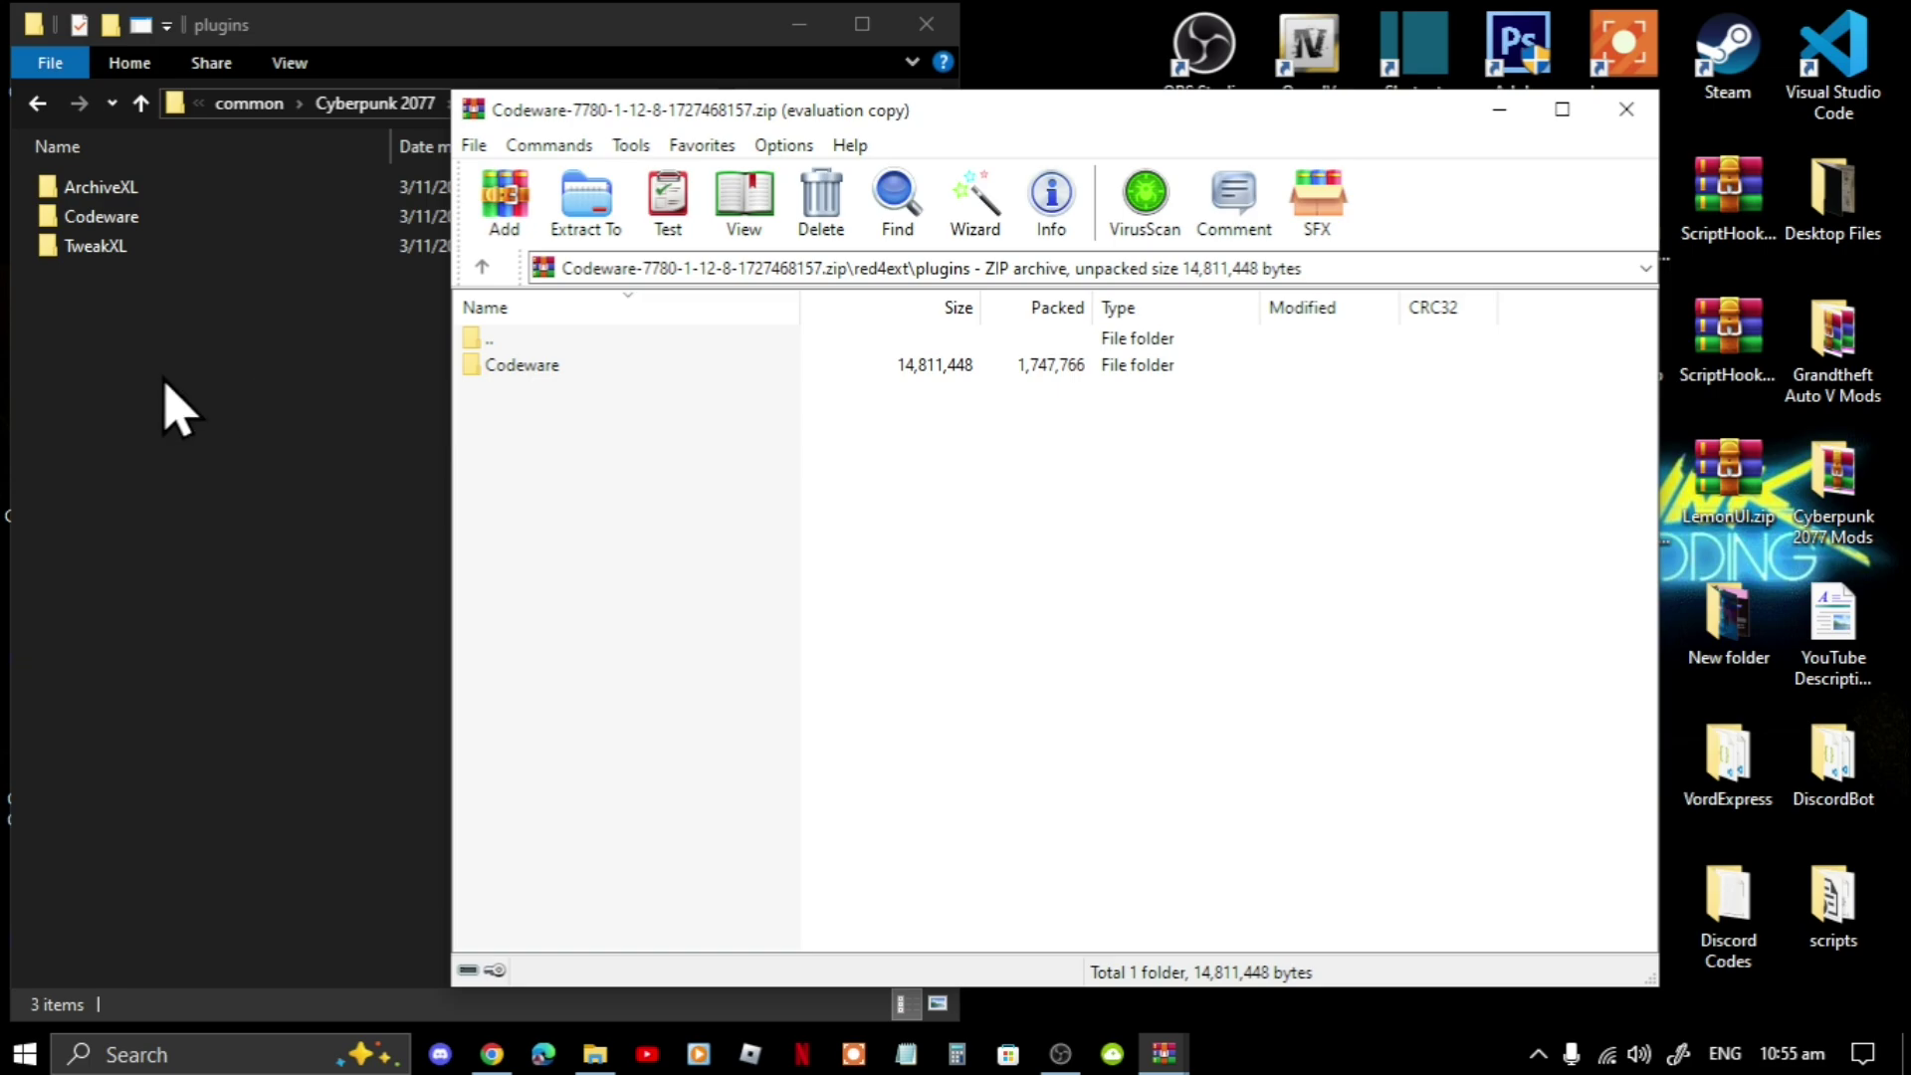
click(289, 438)
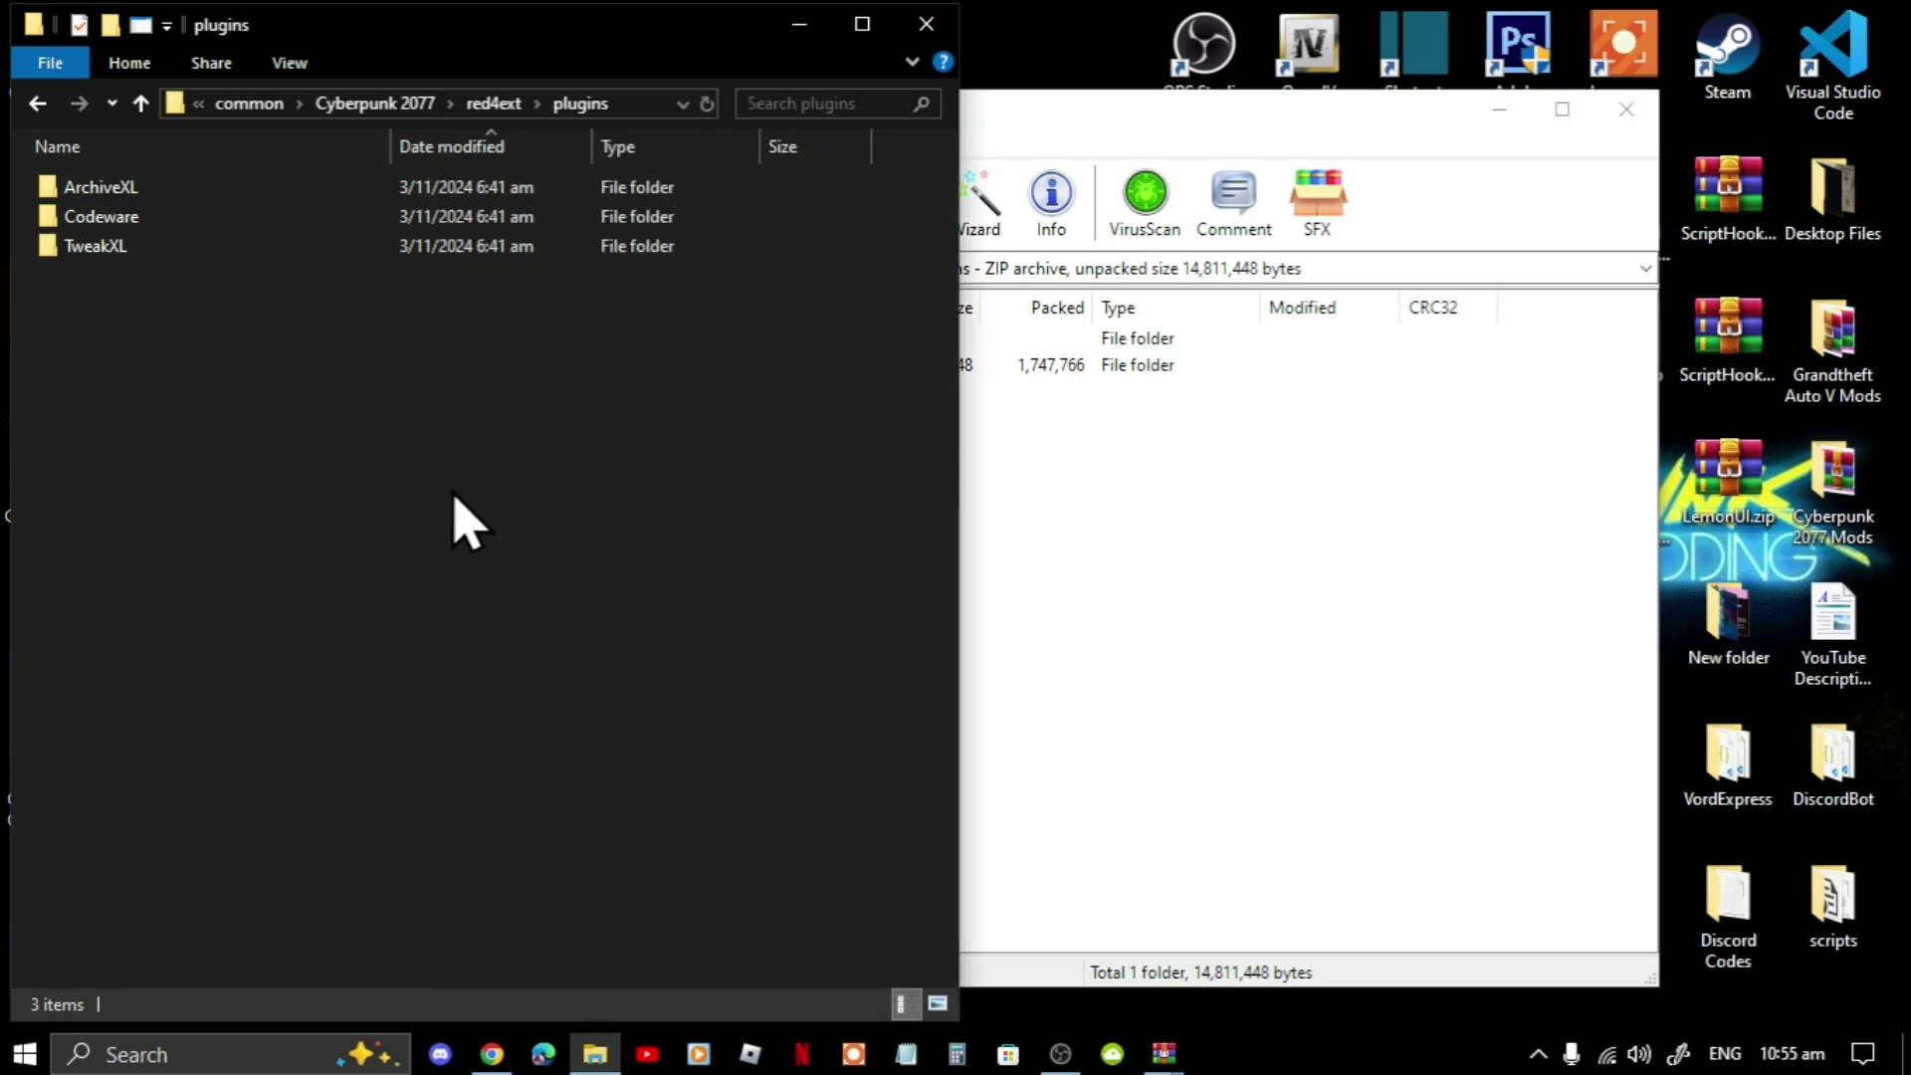
click(1404, 734)
Step: Close the Codeware archive and bring up the Equipment-EX archive
key(BackSpace)
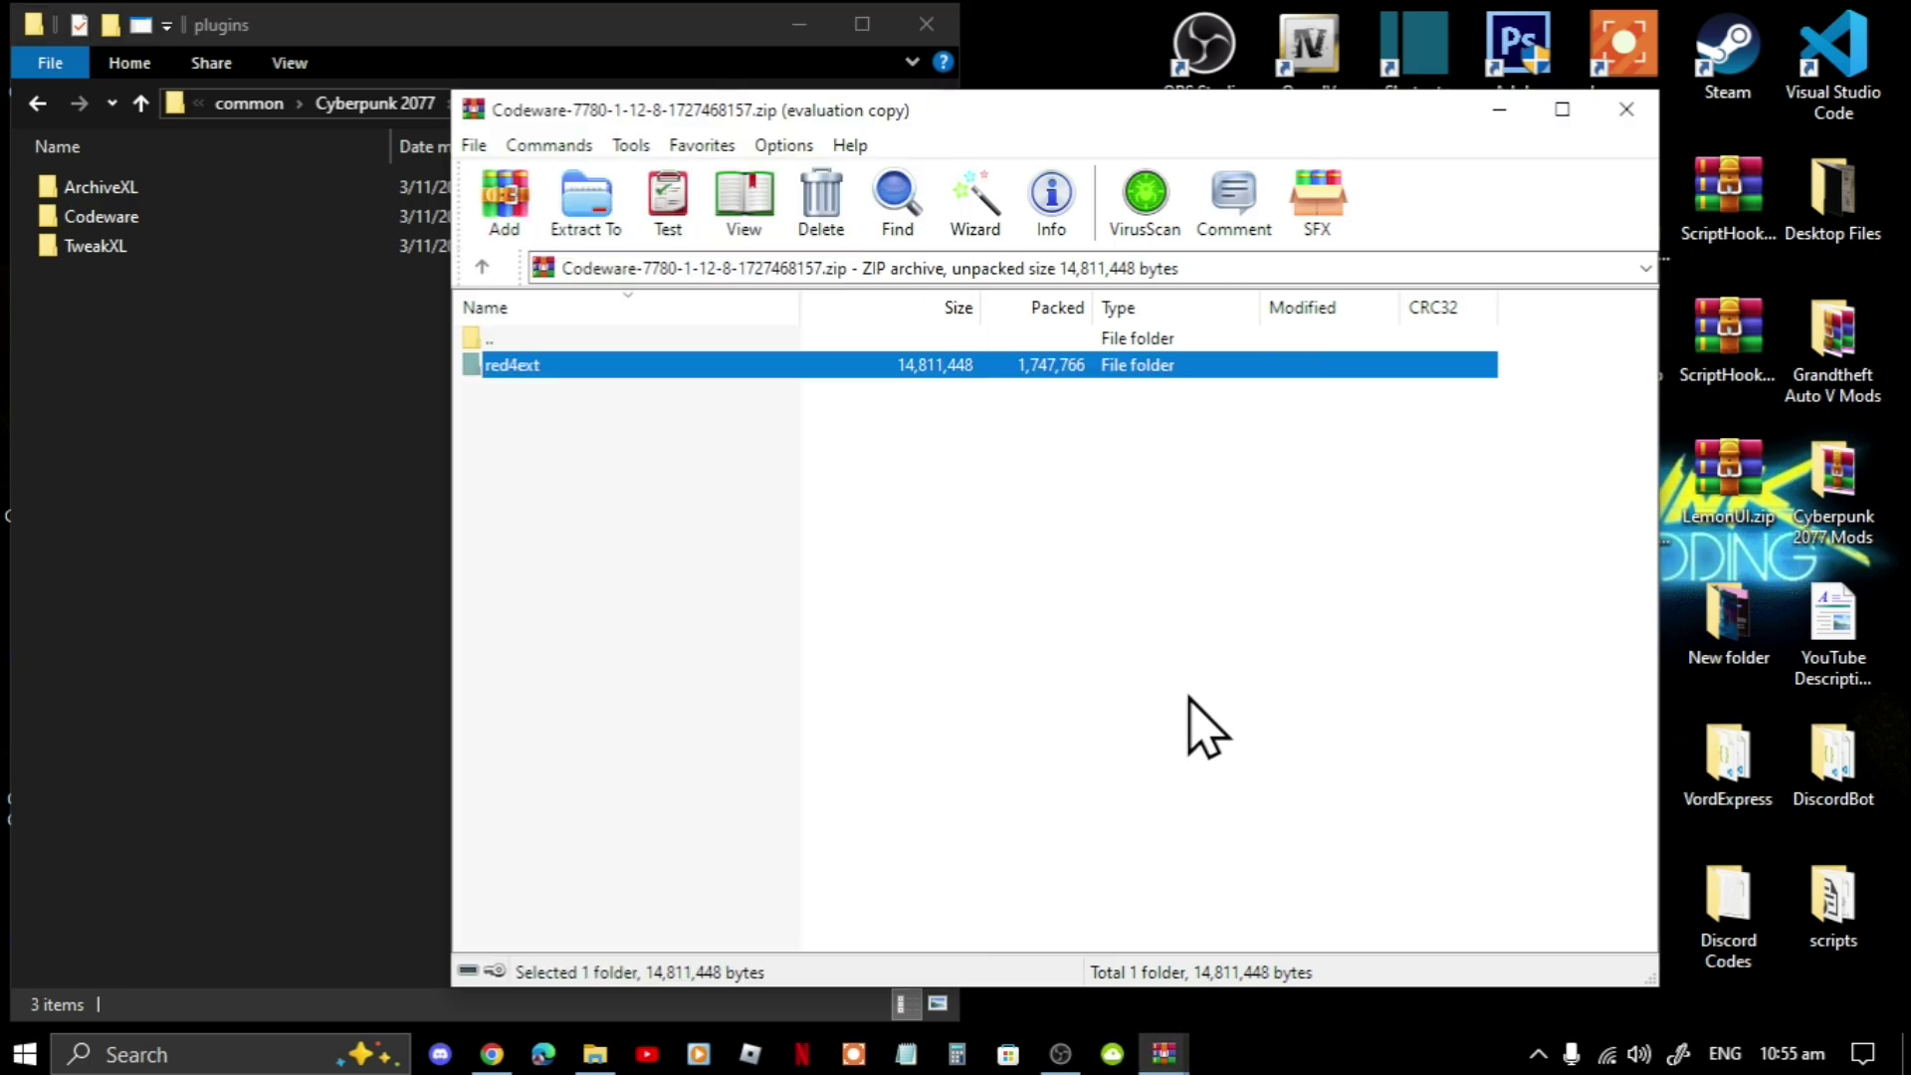
click(1626, 109)
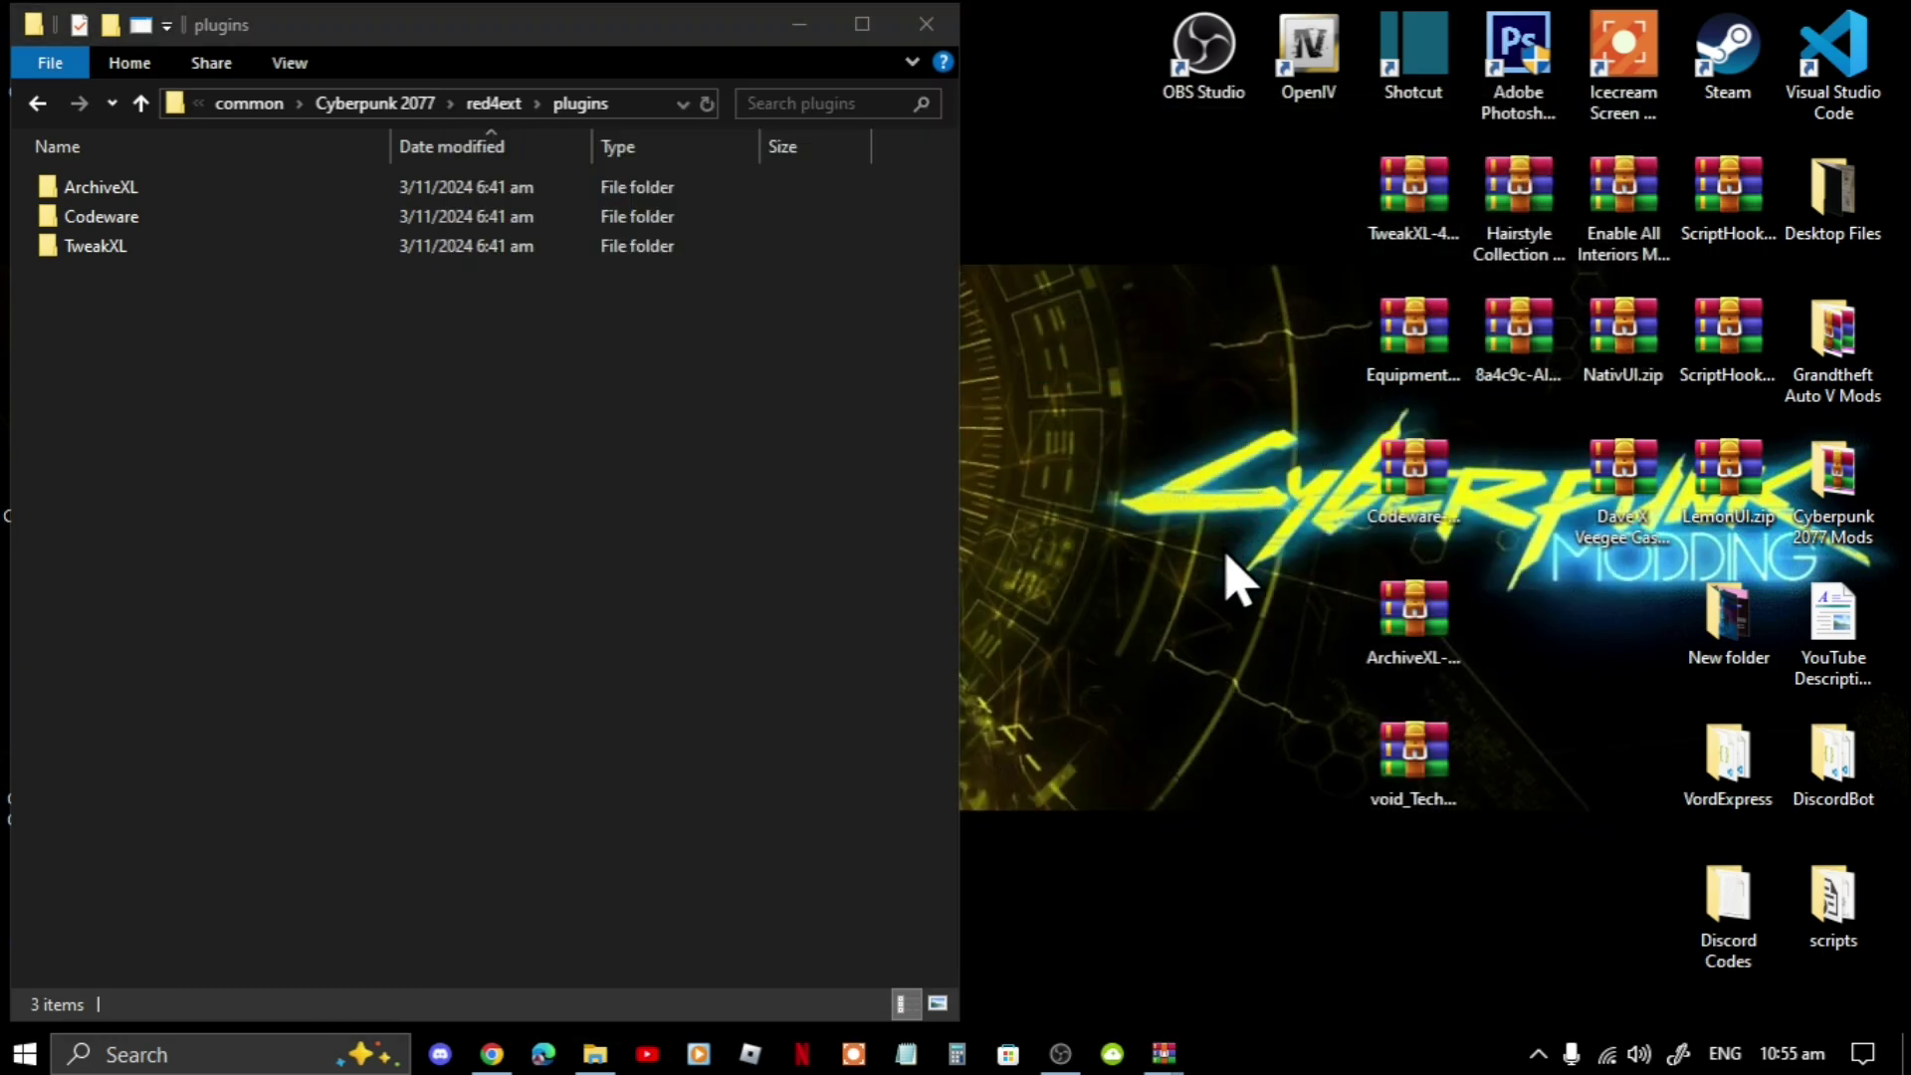
mouse_move(1190, 1053)
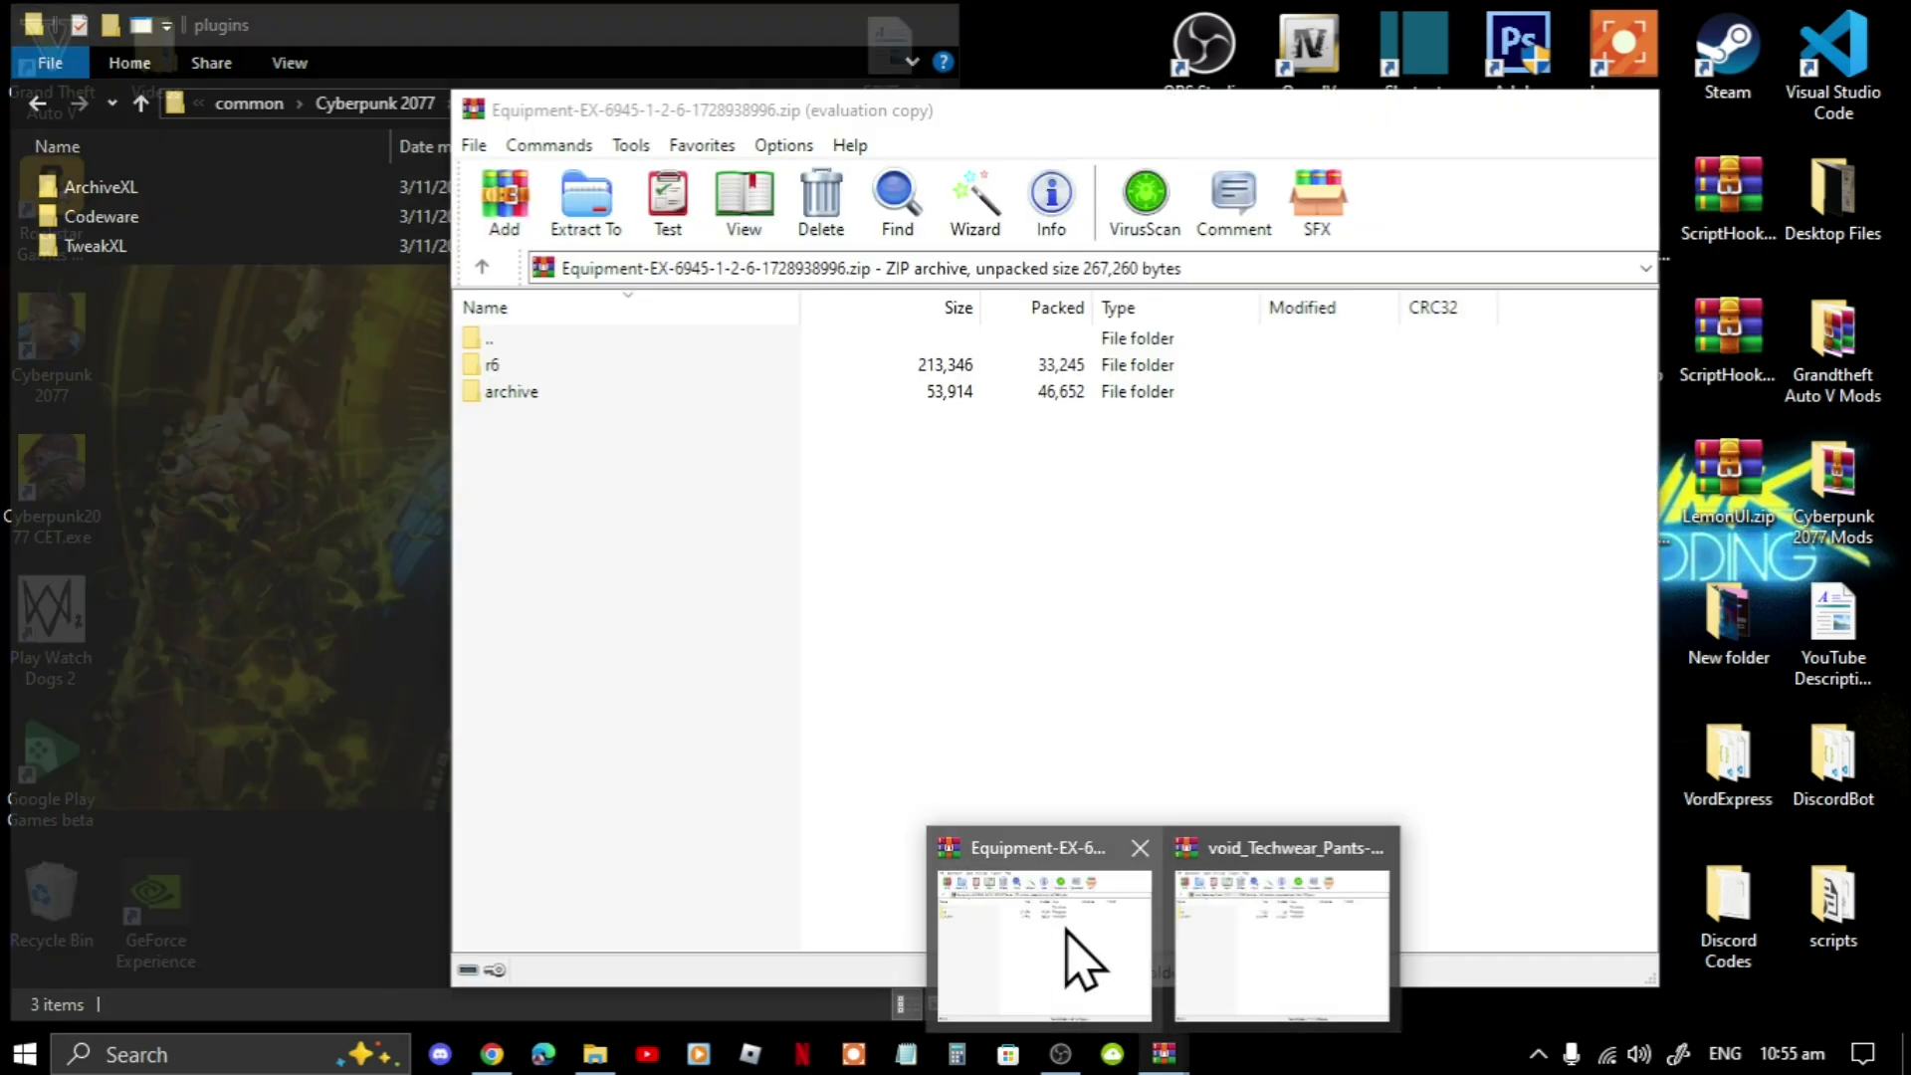
click(1070, 935)
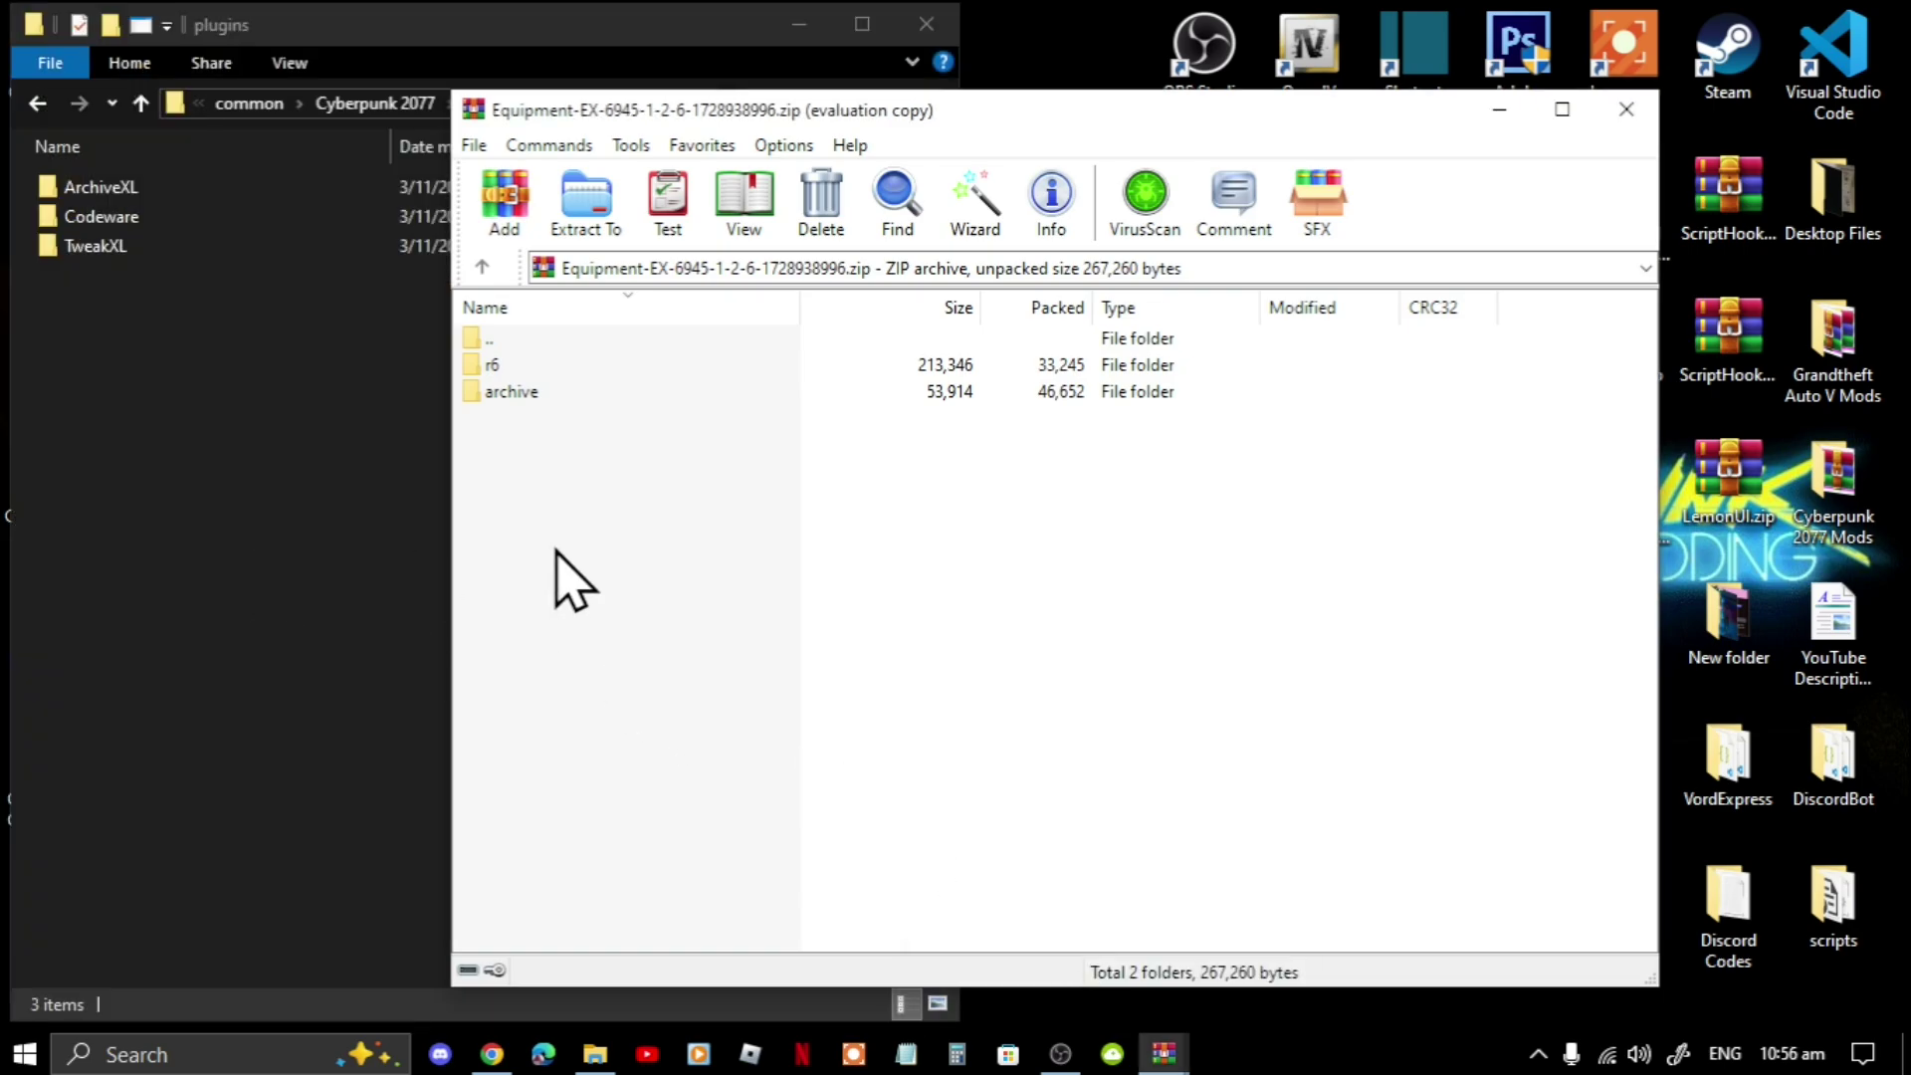
Step: Open the game's archive\pc\mod folder from the Cyberpunk 2077 folder, then return to the Equipment-EX archive
click(298, 568)
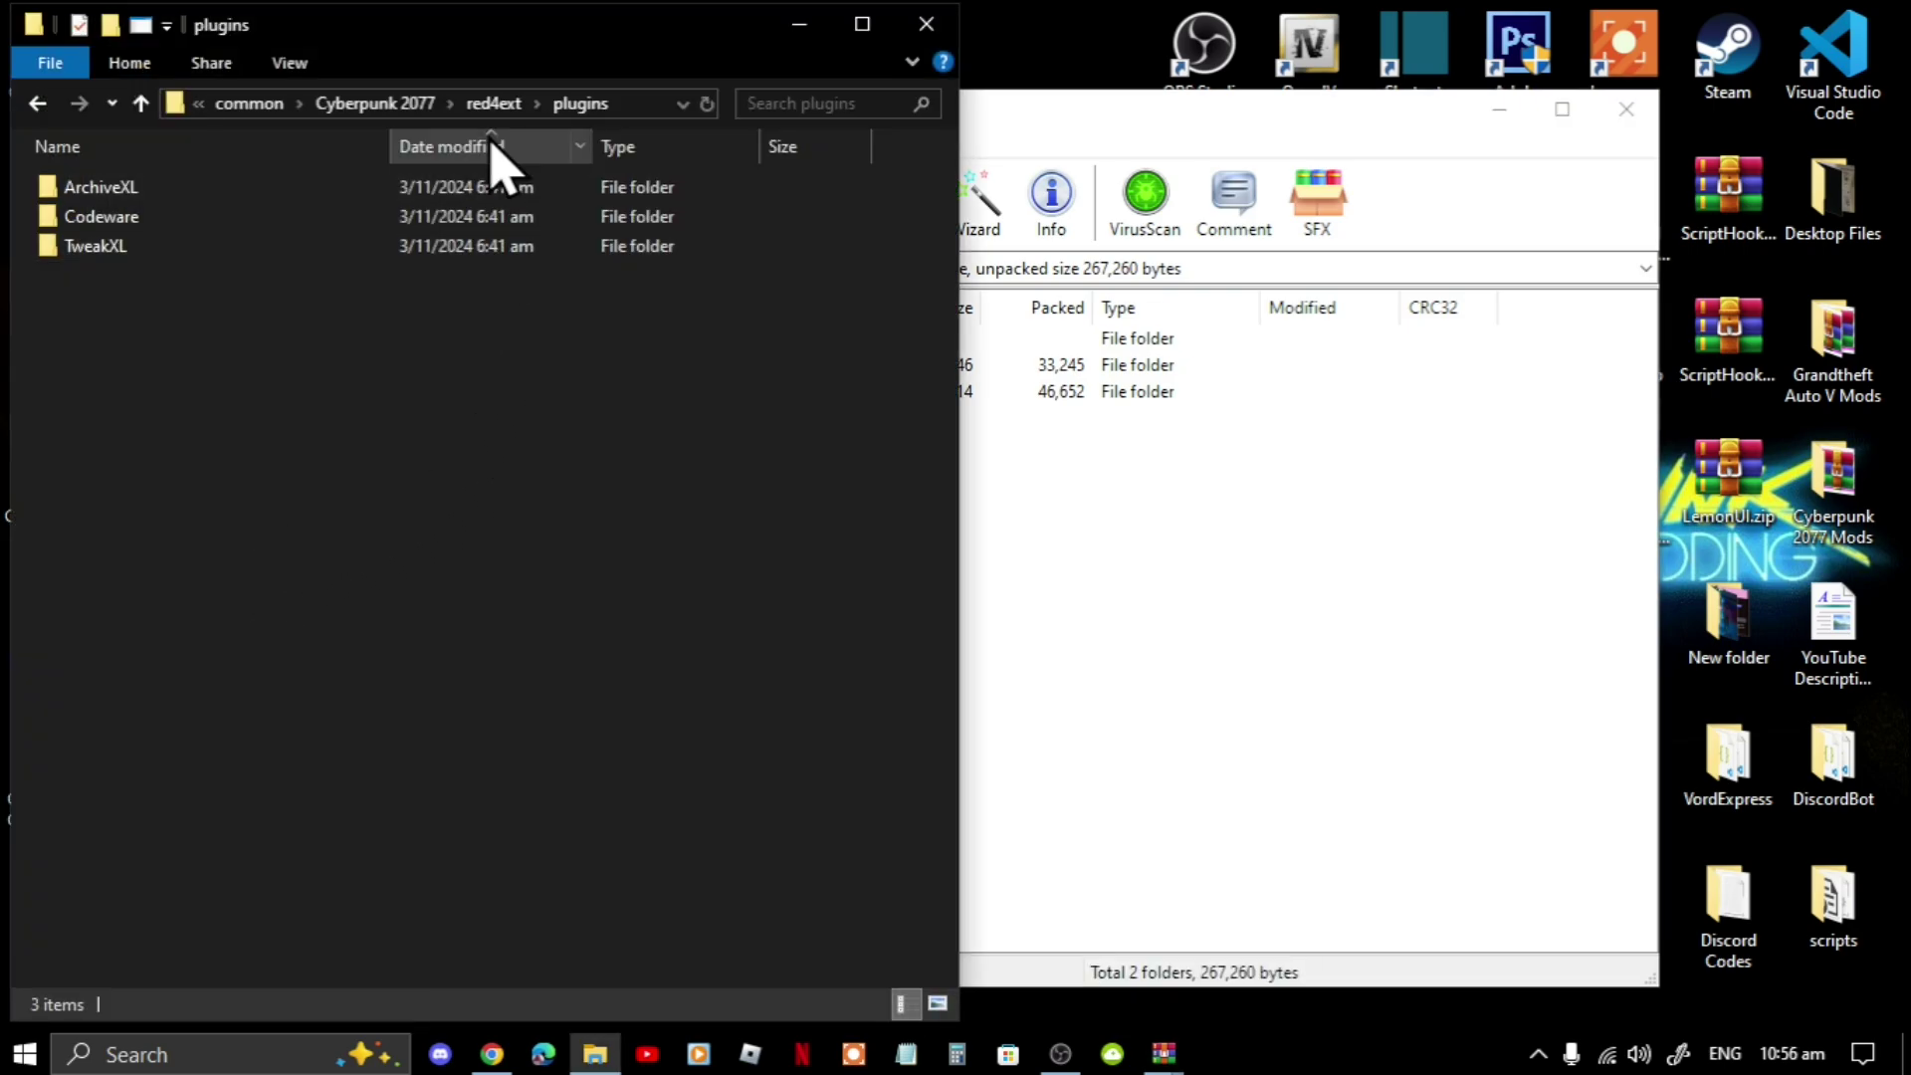
click(377, 103)
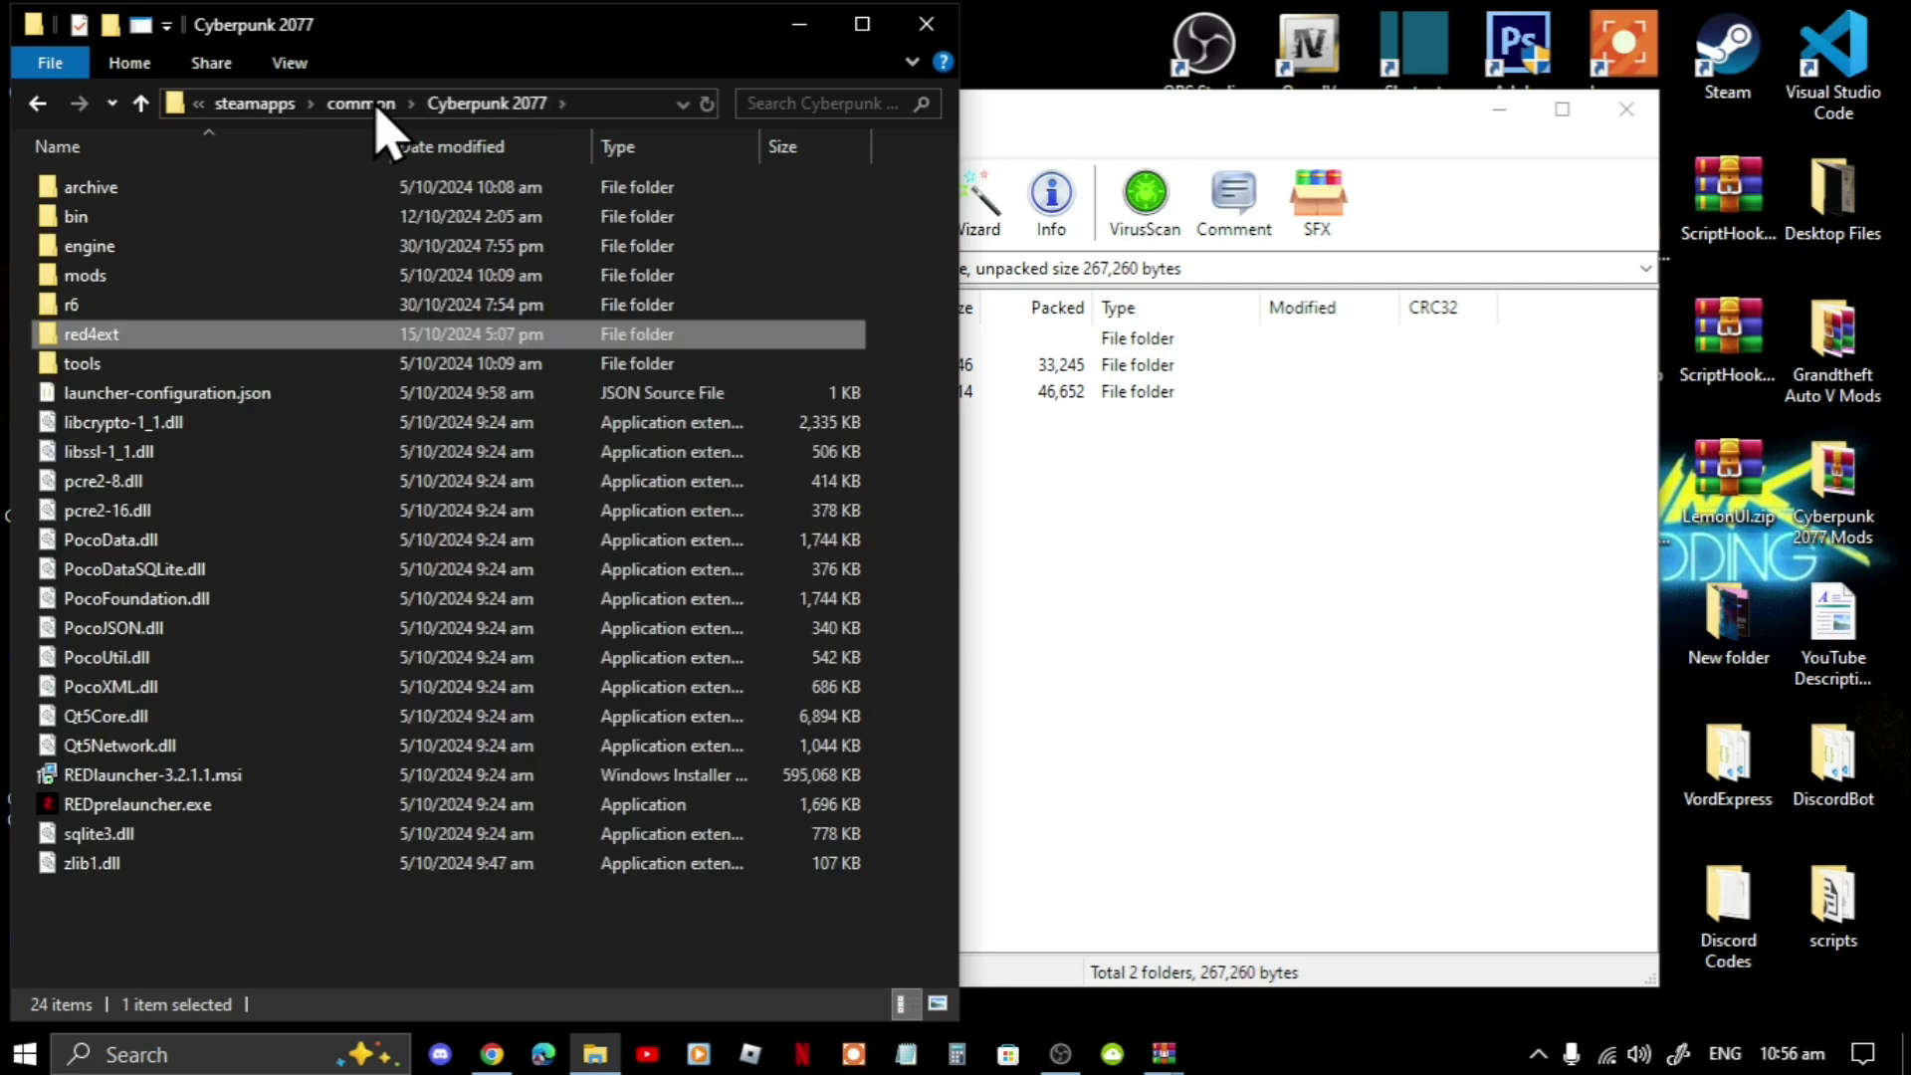
double_click(79, 198)
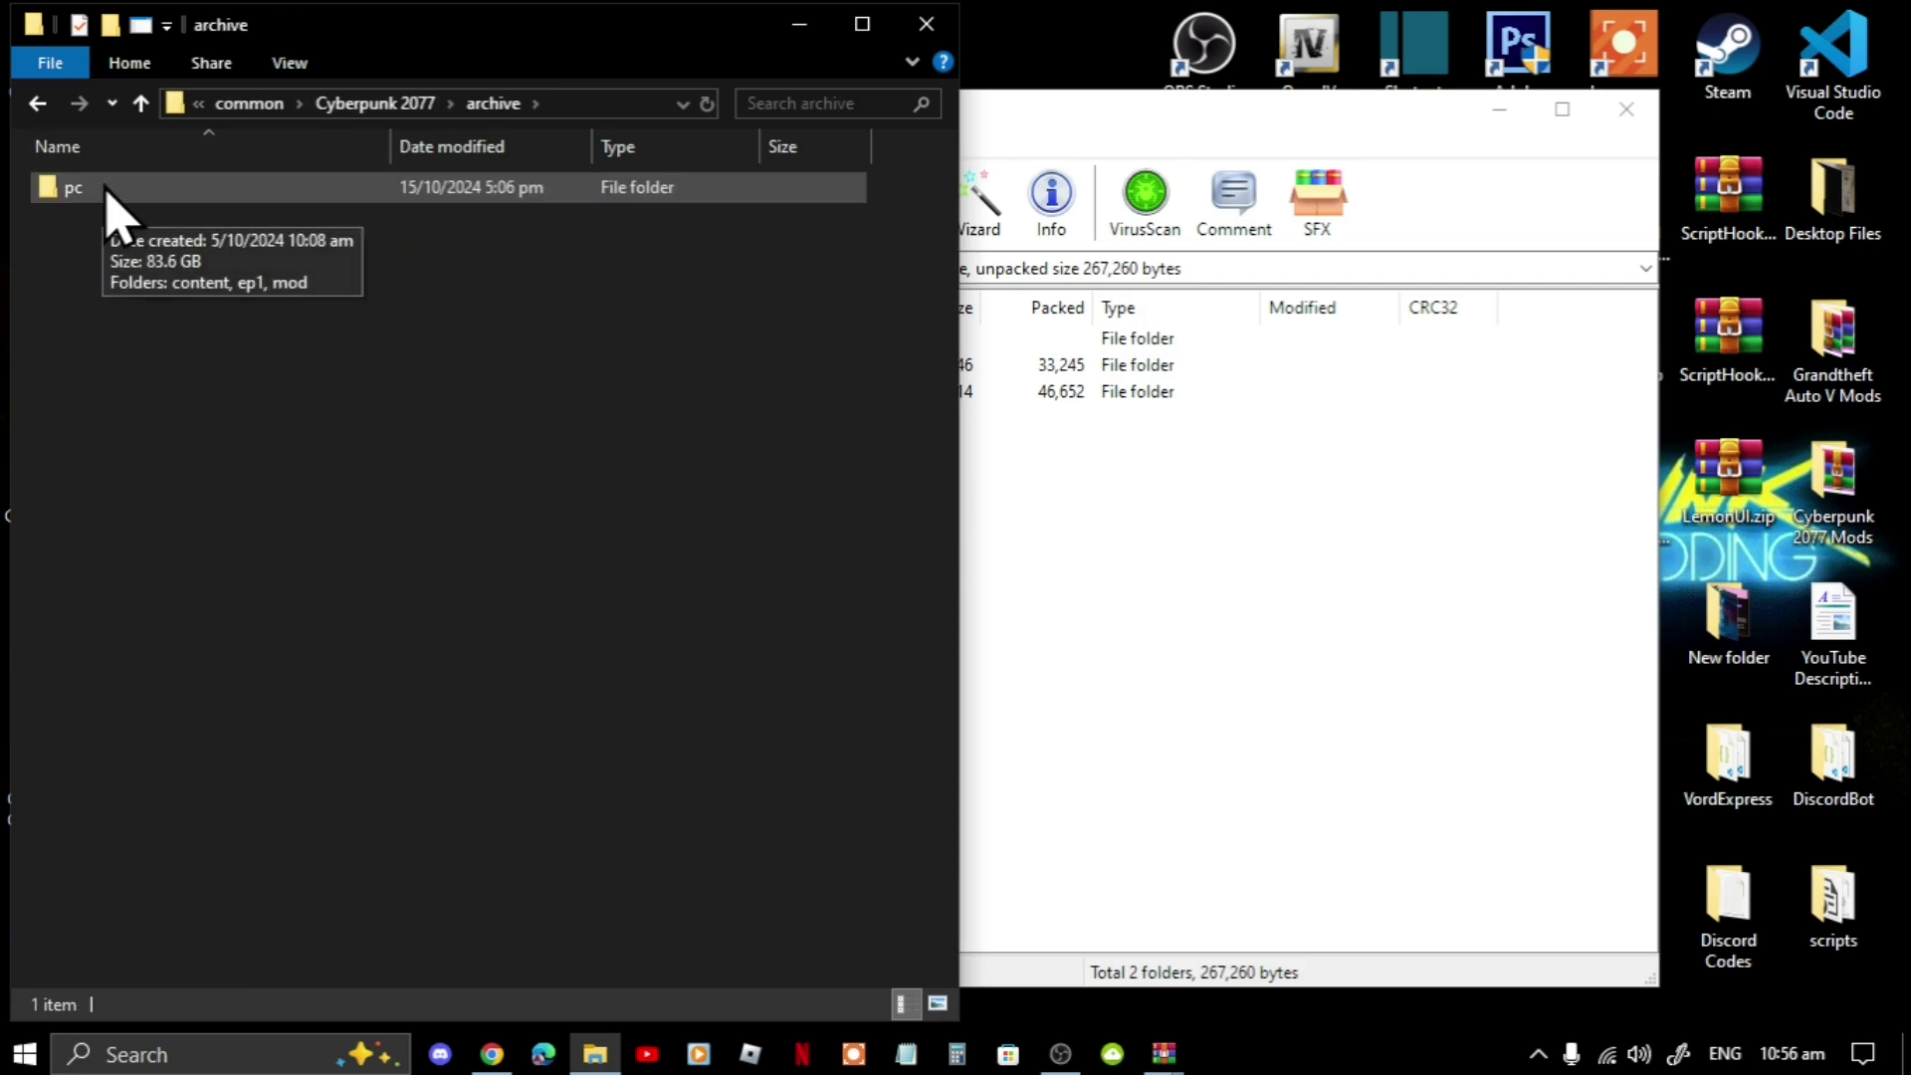
double_click(106, 189)
double_click(127, 257)
click(1165, 559)
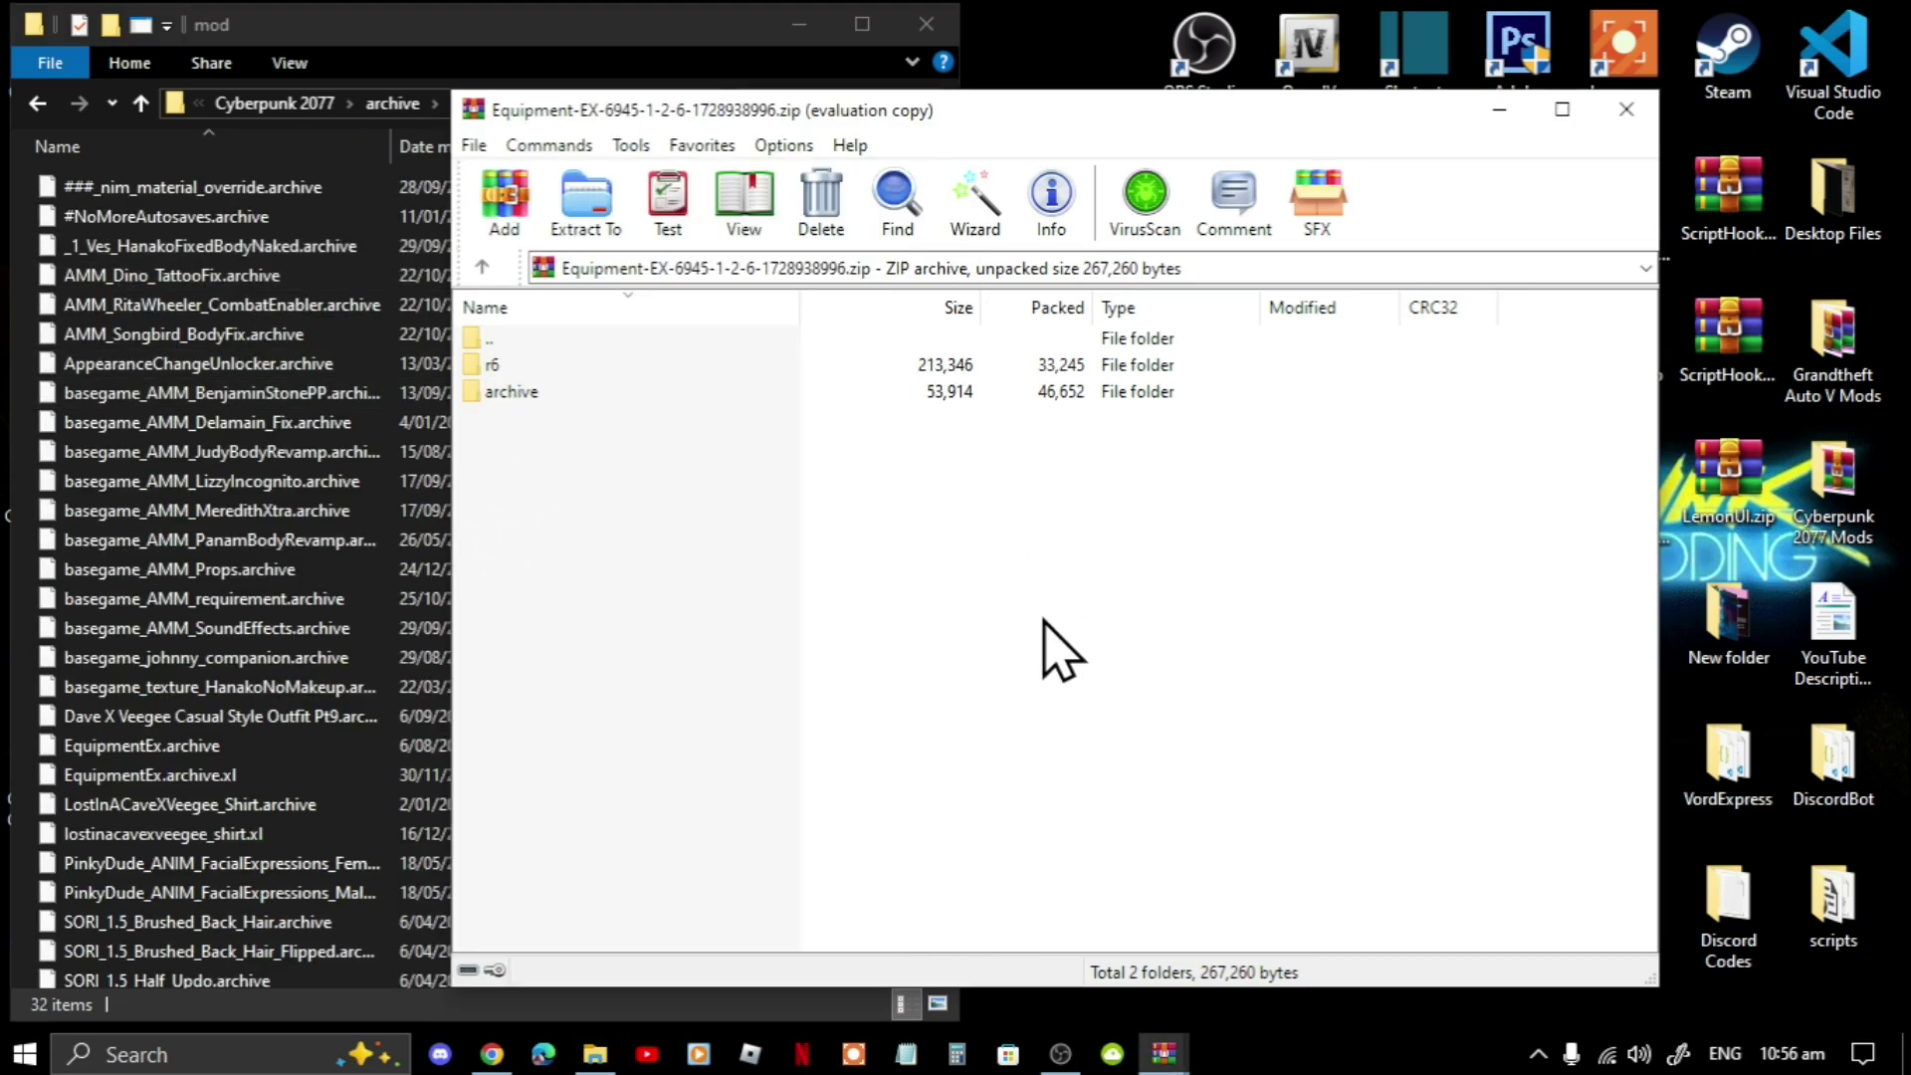
Step: Open archive\pc\mod in the Equipment-EX archive and compare its two EquipmentEx files with the game's mod folder
double_click(488, 393)
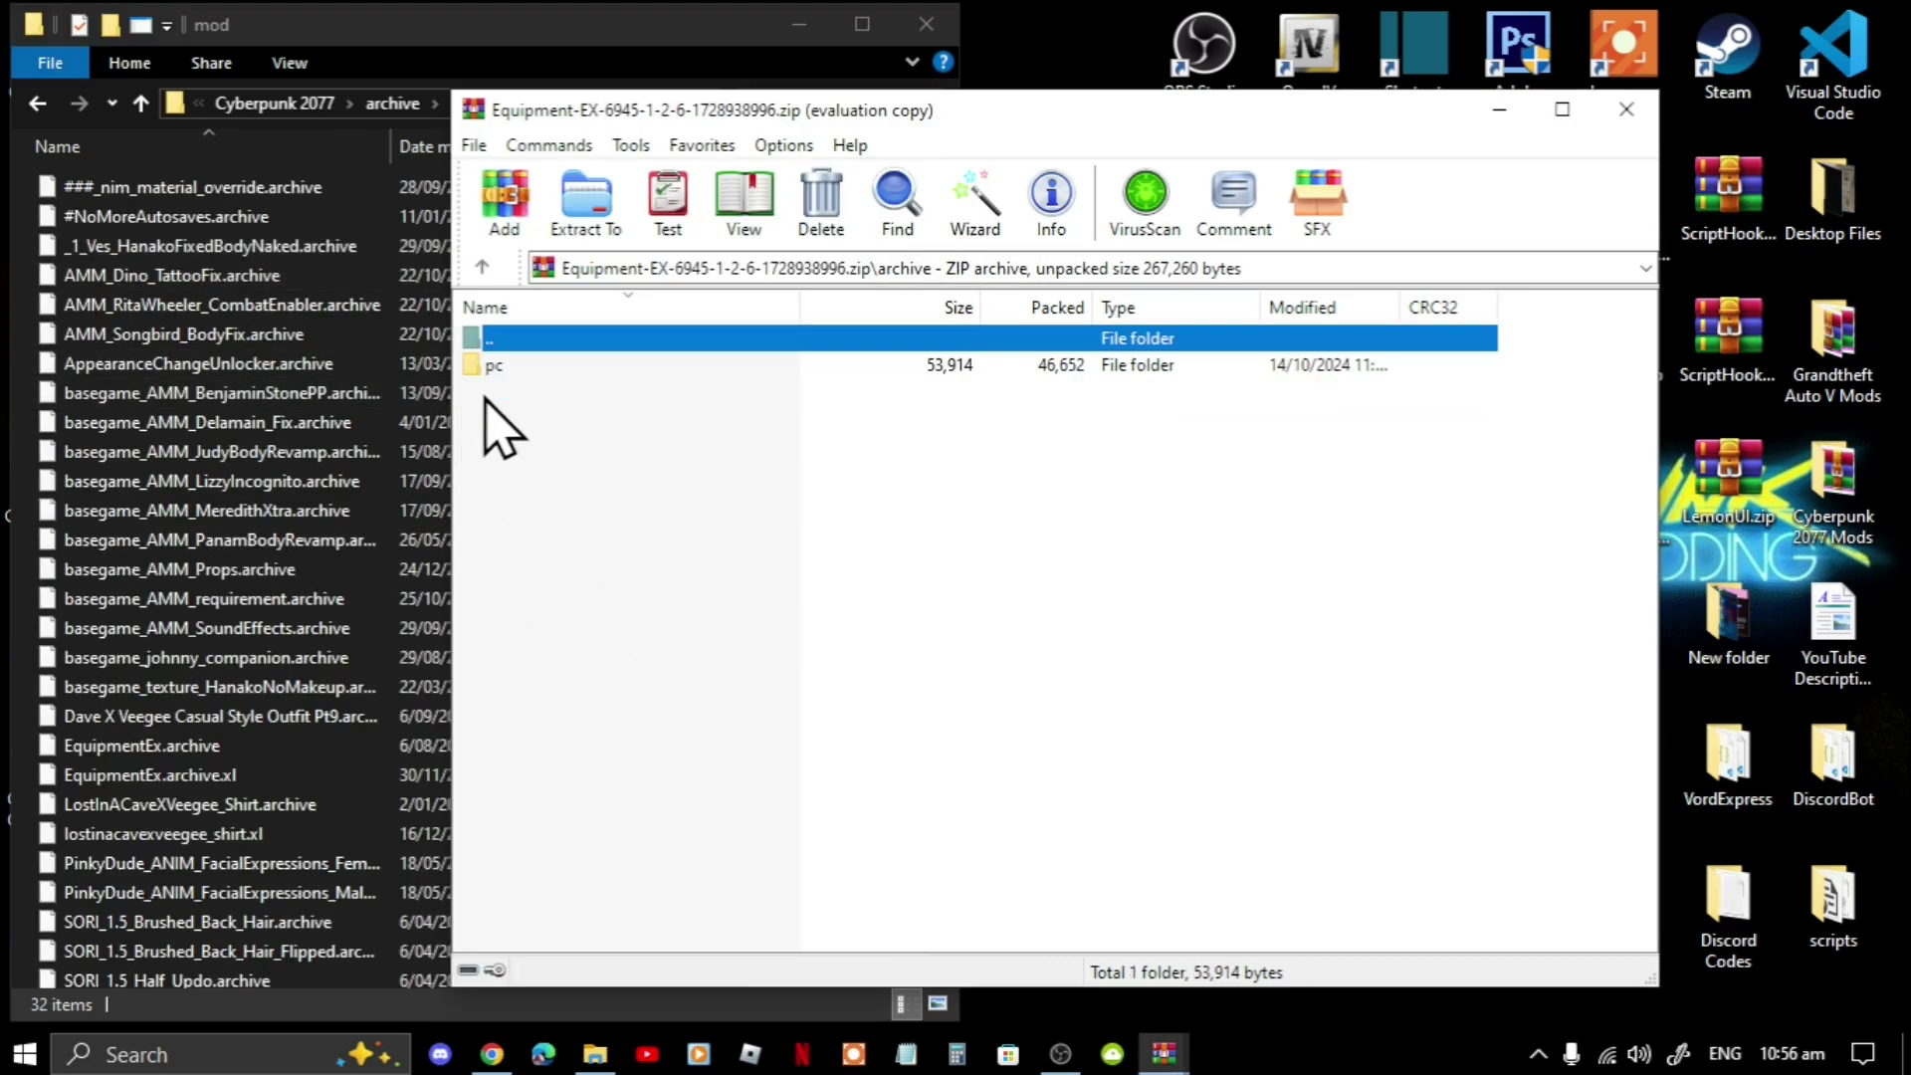
double_click(498, 370)
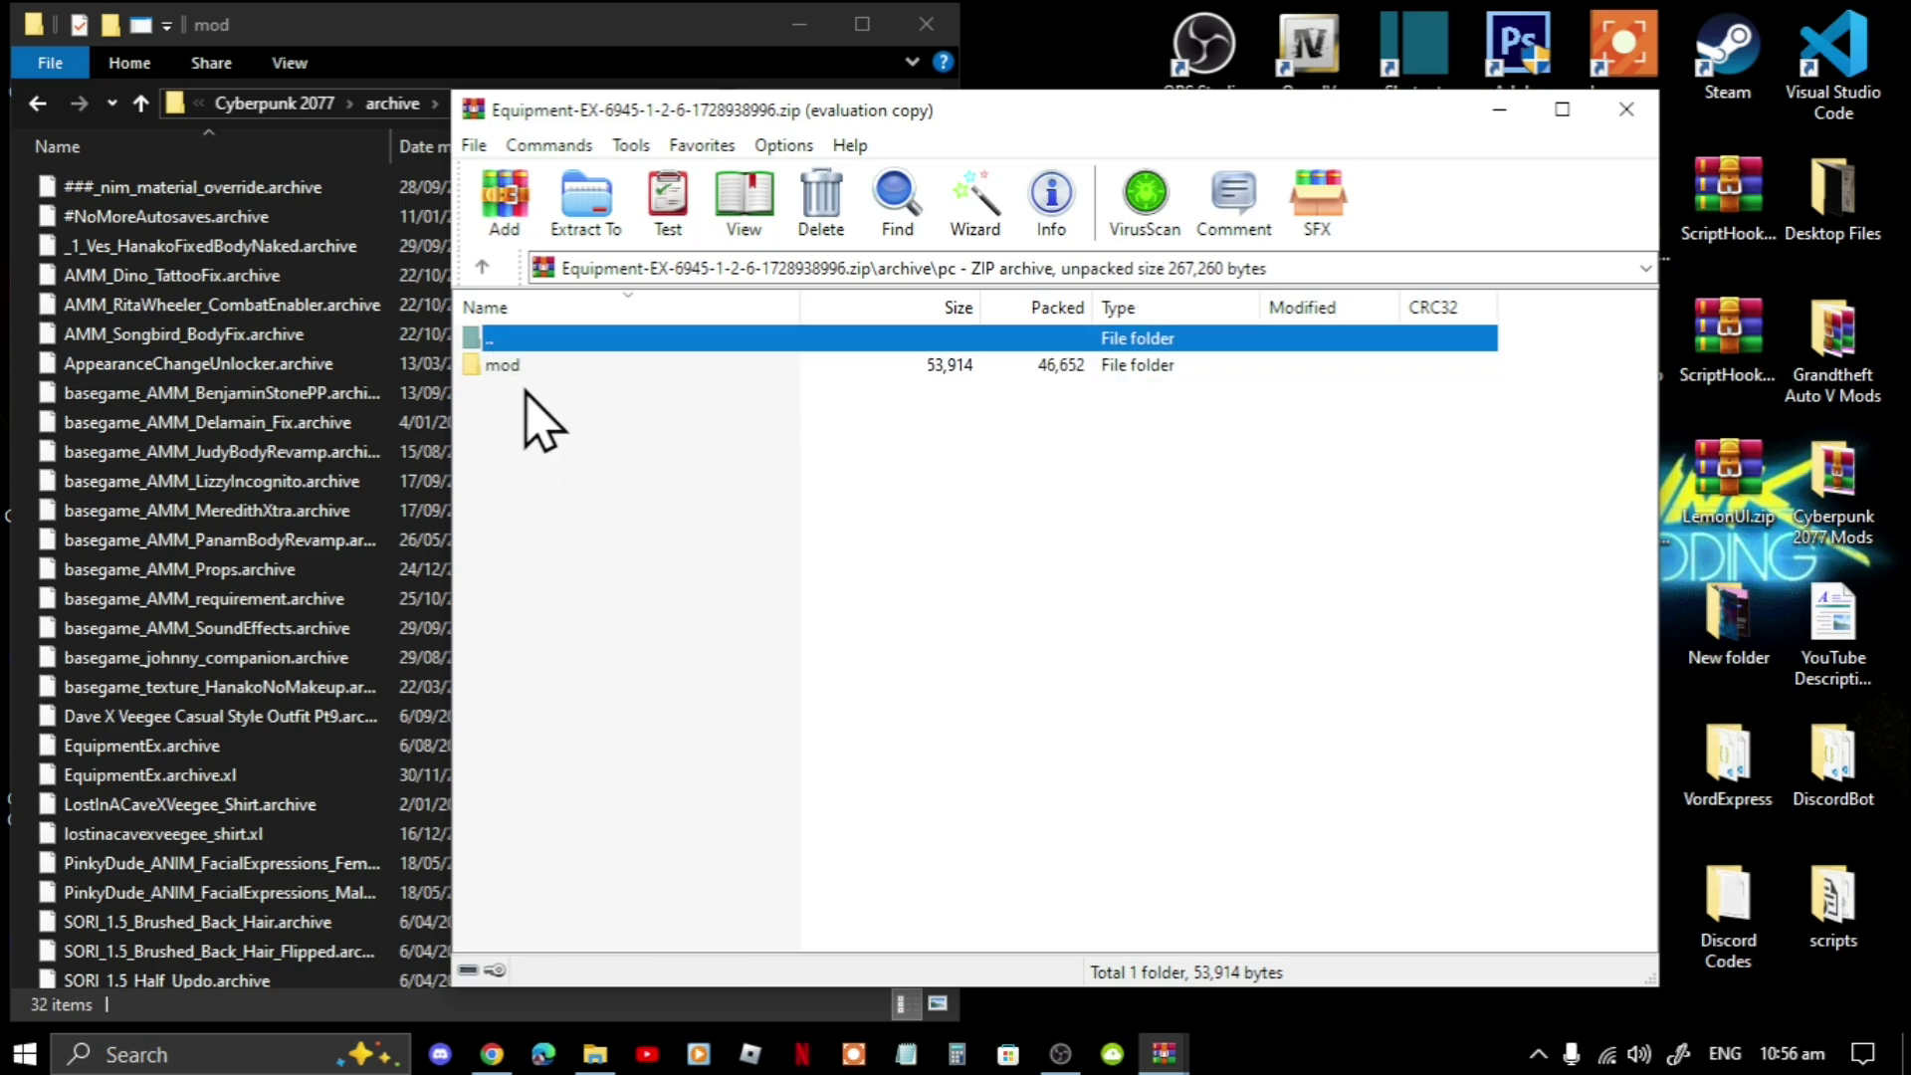
double_click(521, 368)
drag(718, 554, 575, 394)
click(683, 548)
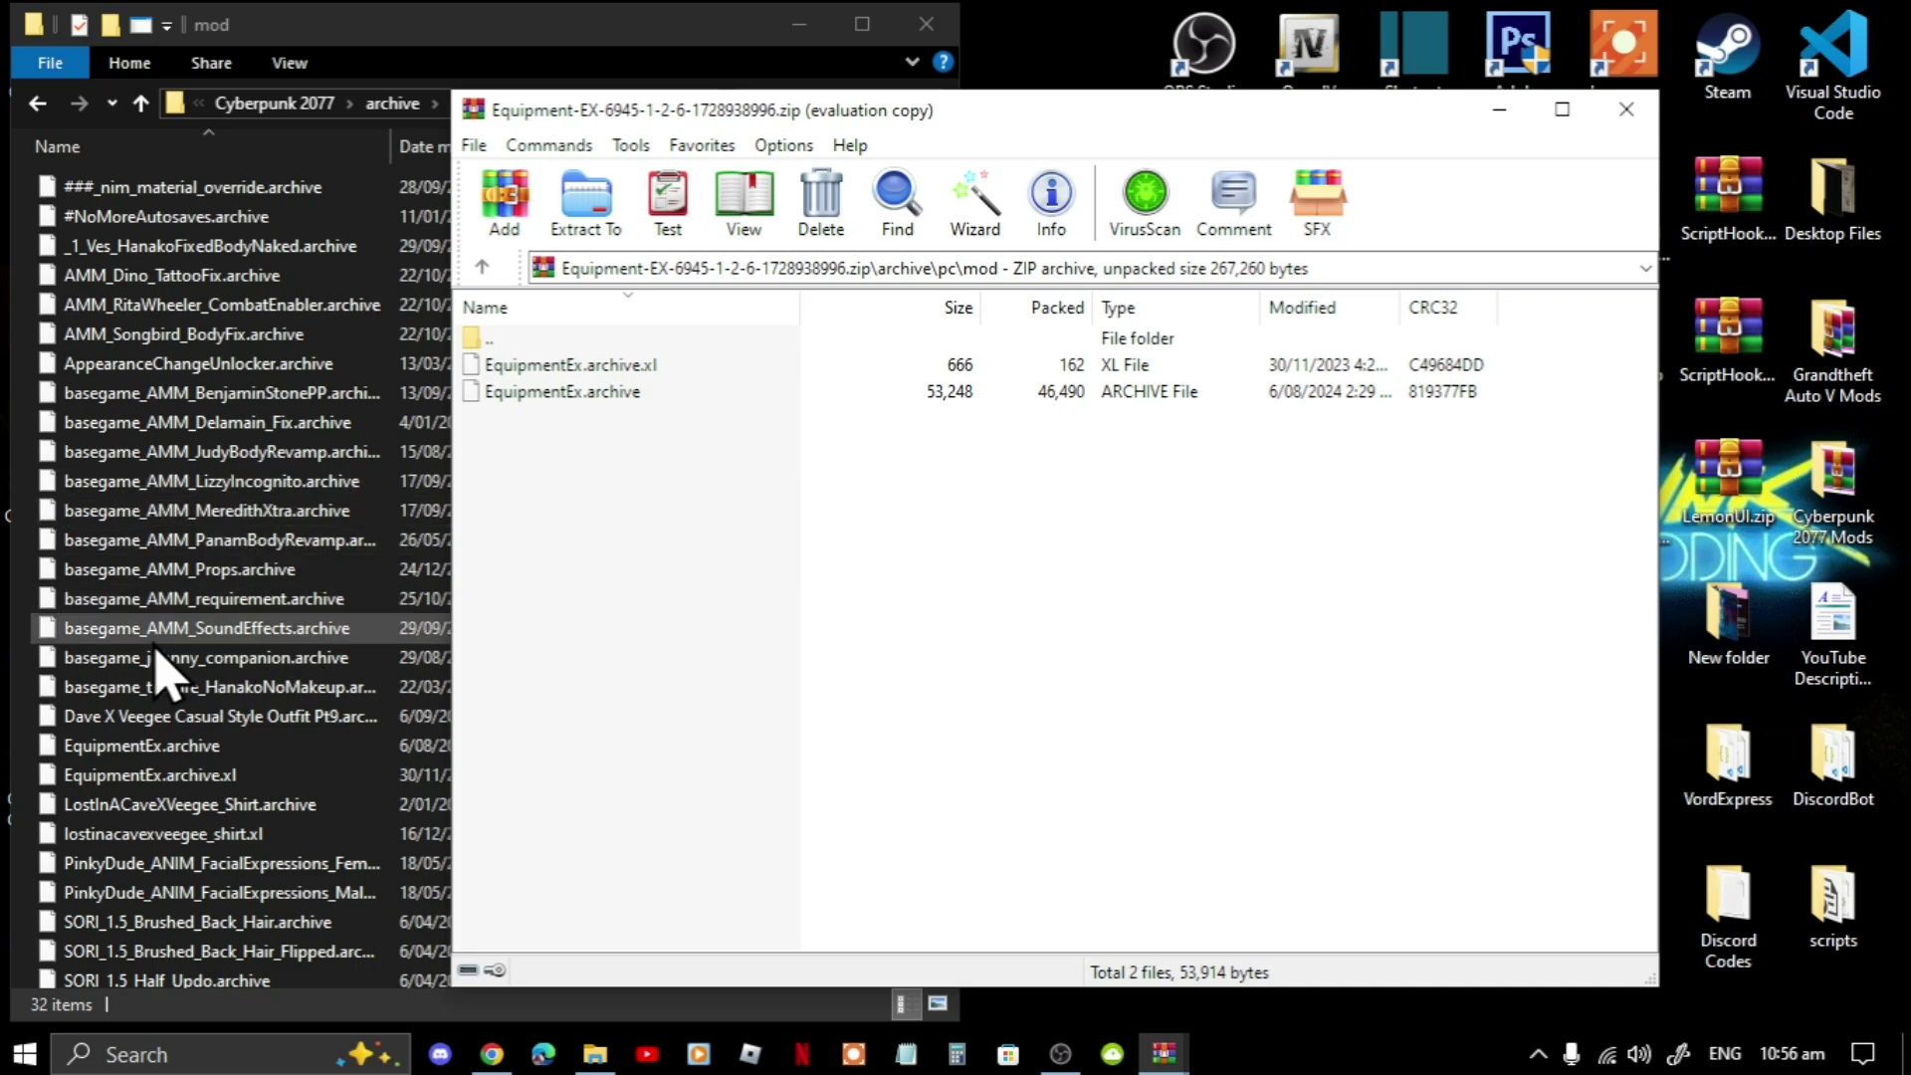
Step: Go back to the root of the Equipment-EX archive and open its r6 folder
key(BackSpace)
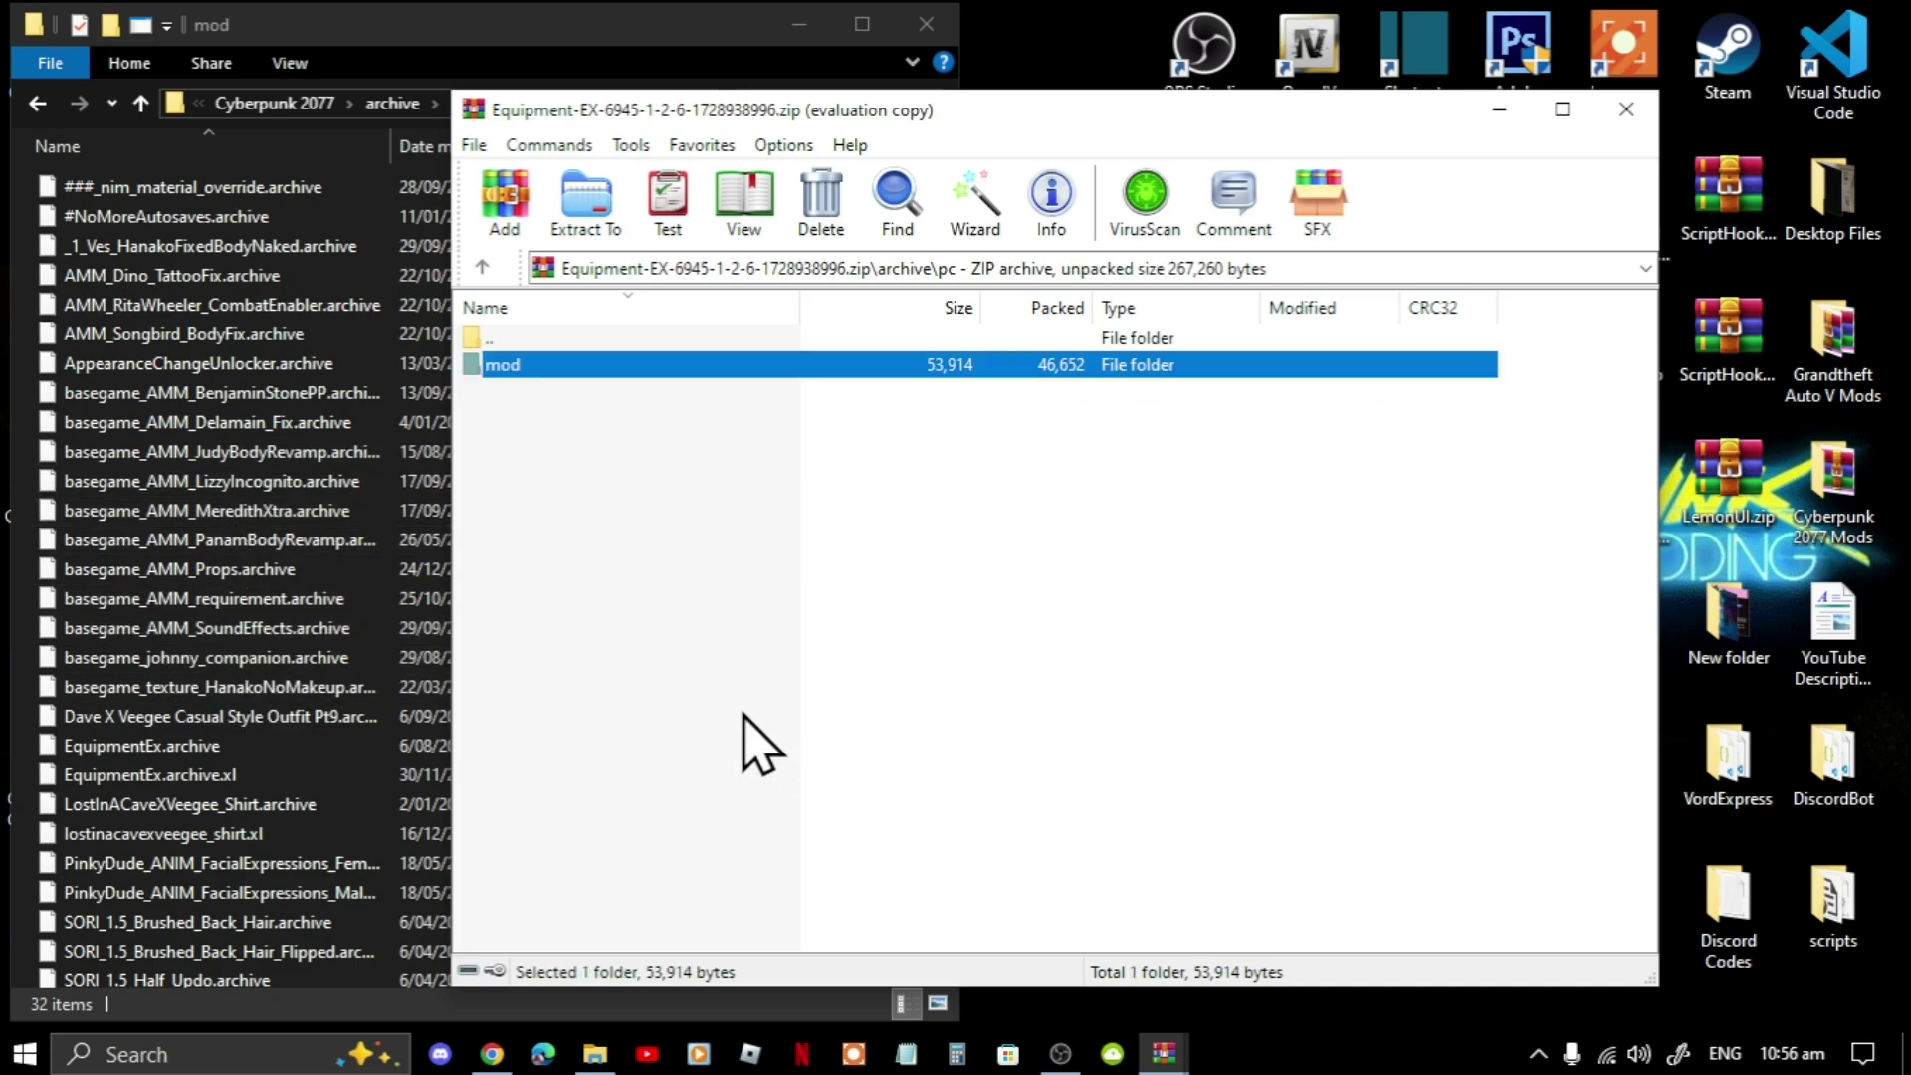
key(BackSpace)
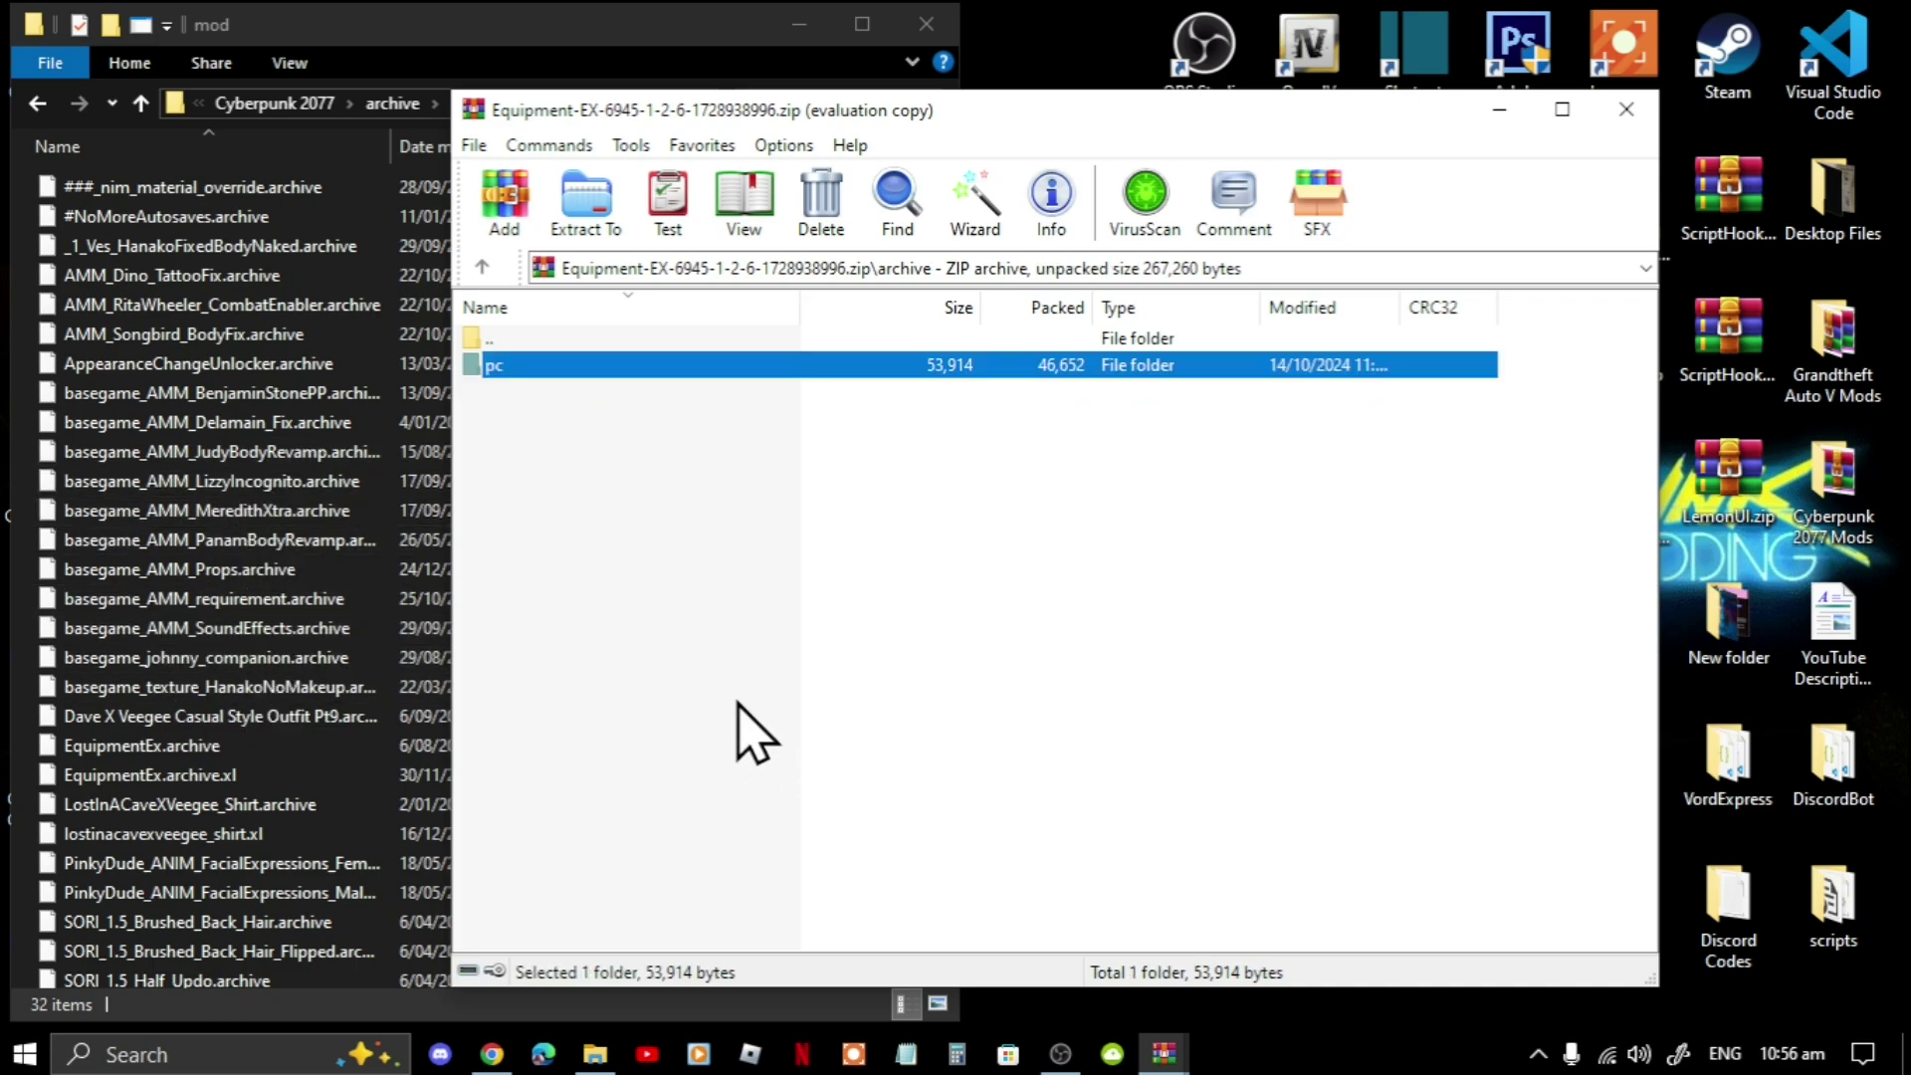
key(BackSpace)
click(737, 700)
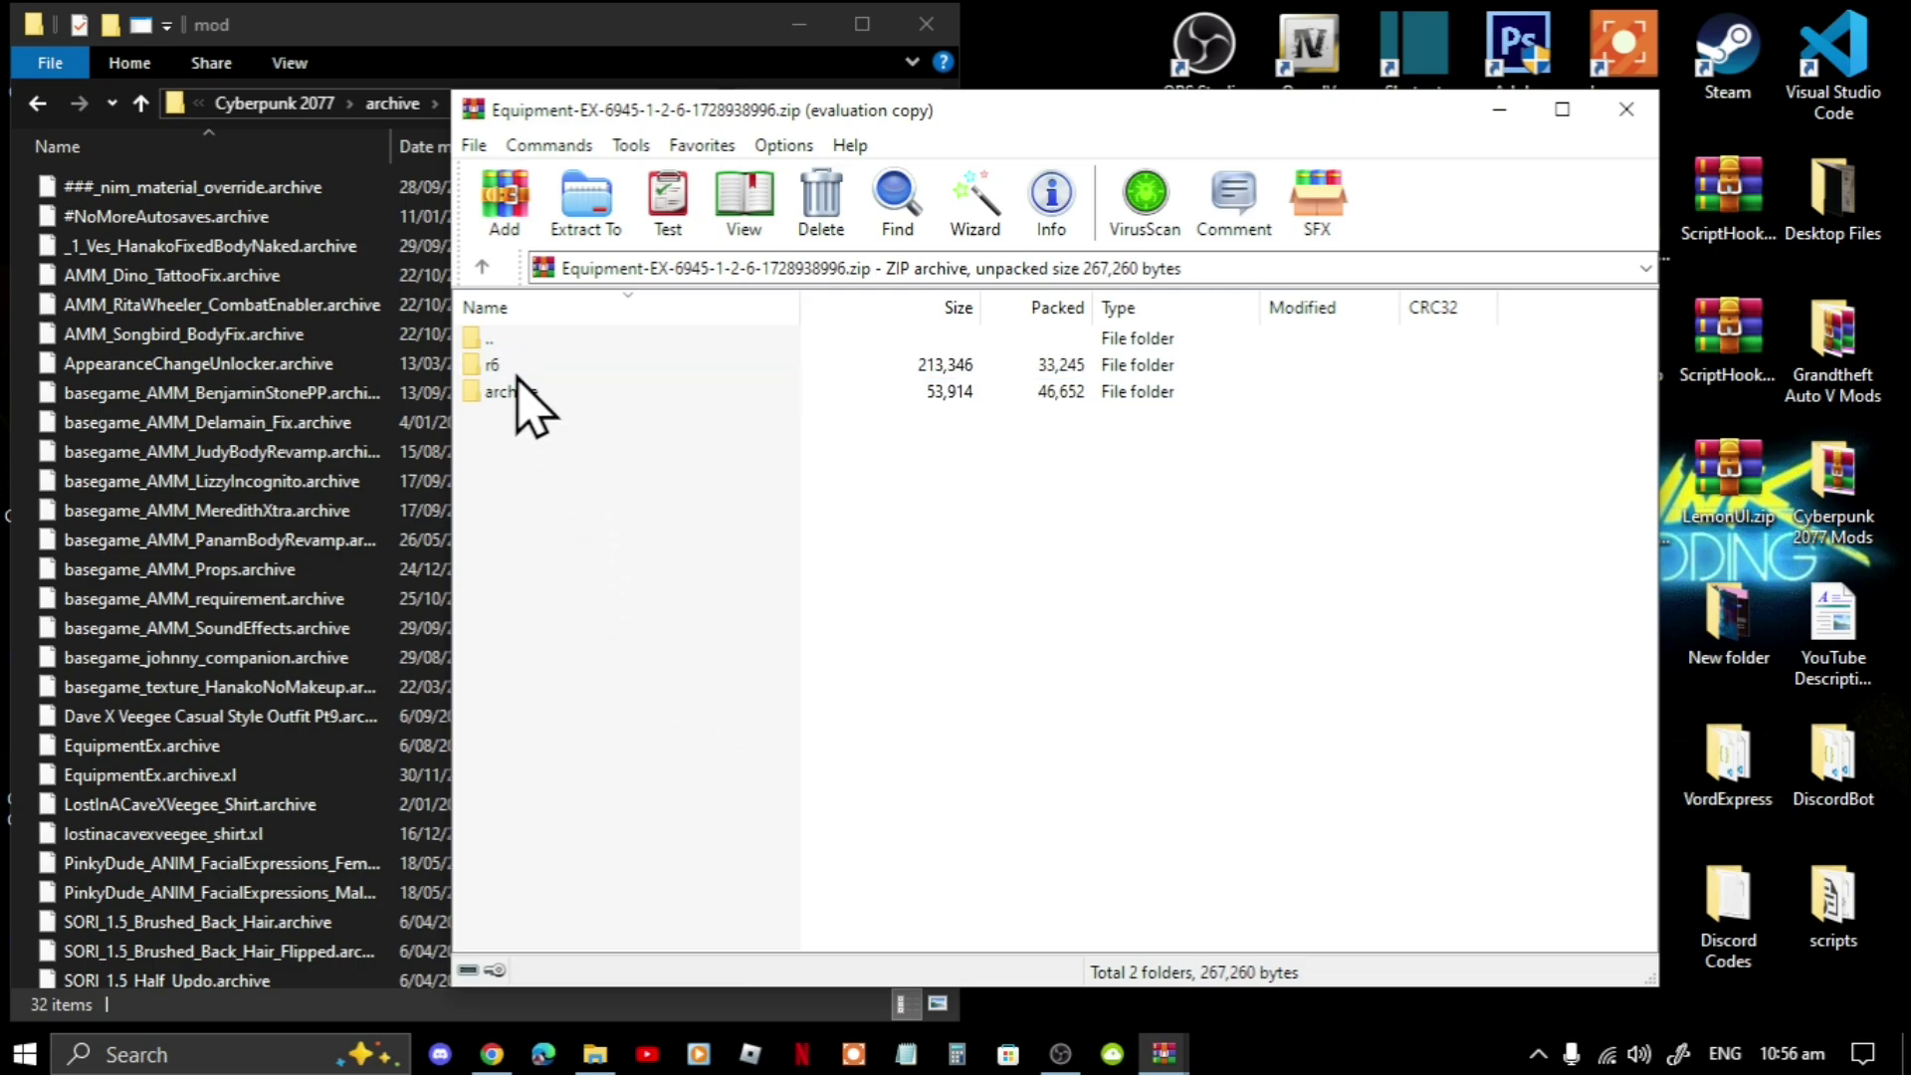
double_click(492, 366)
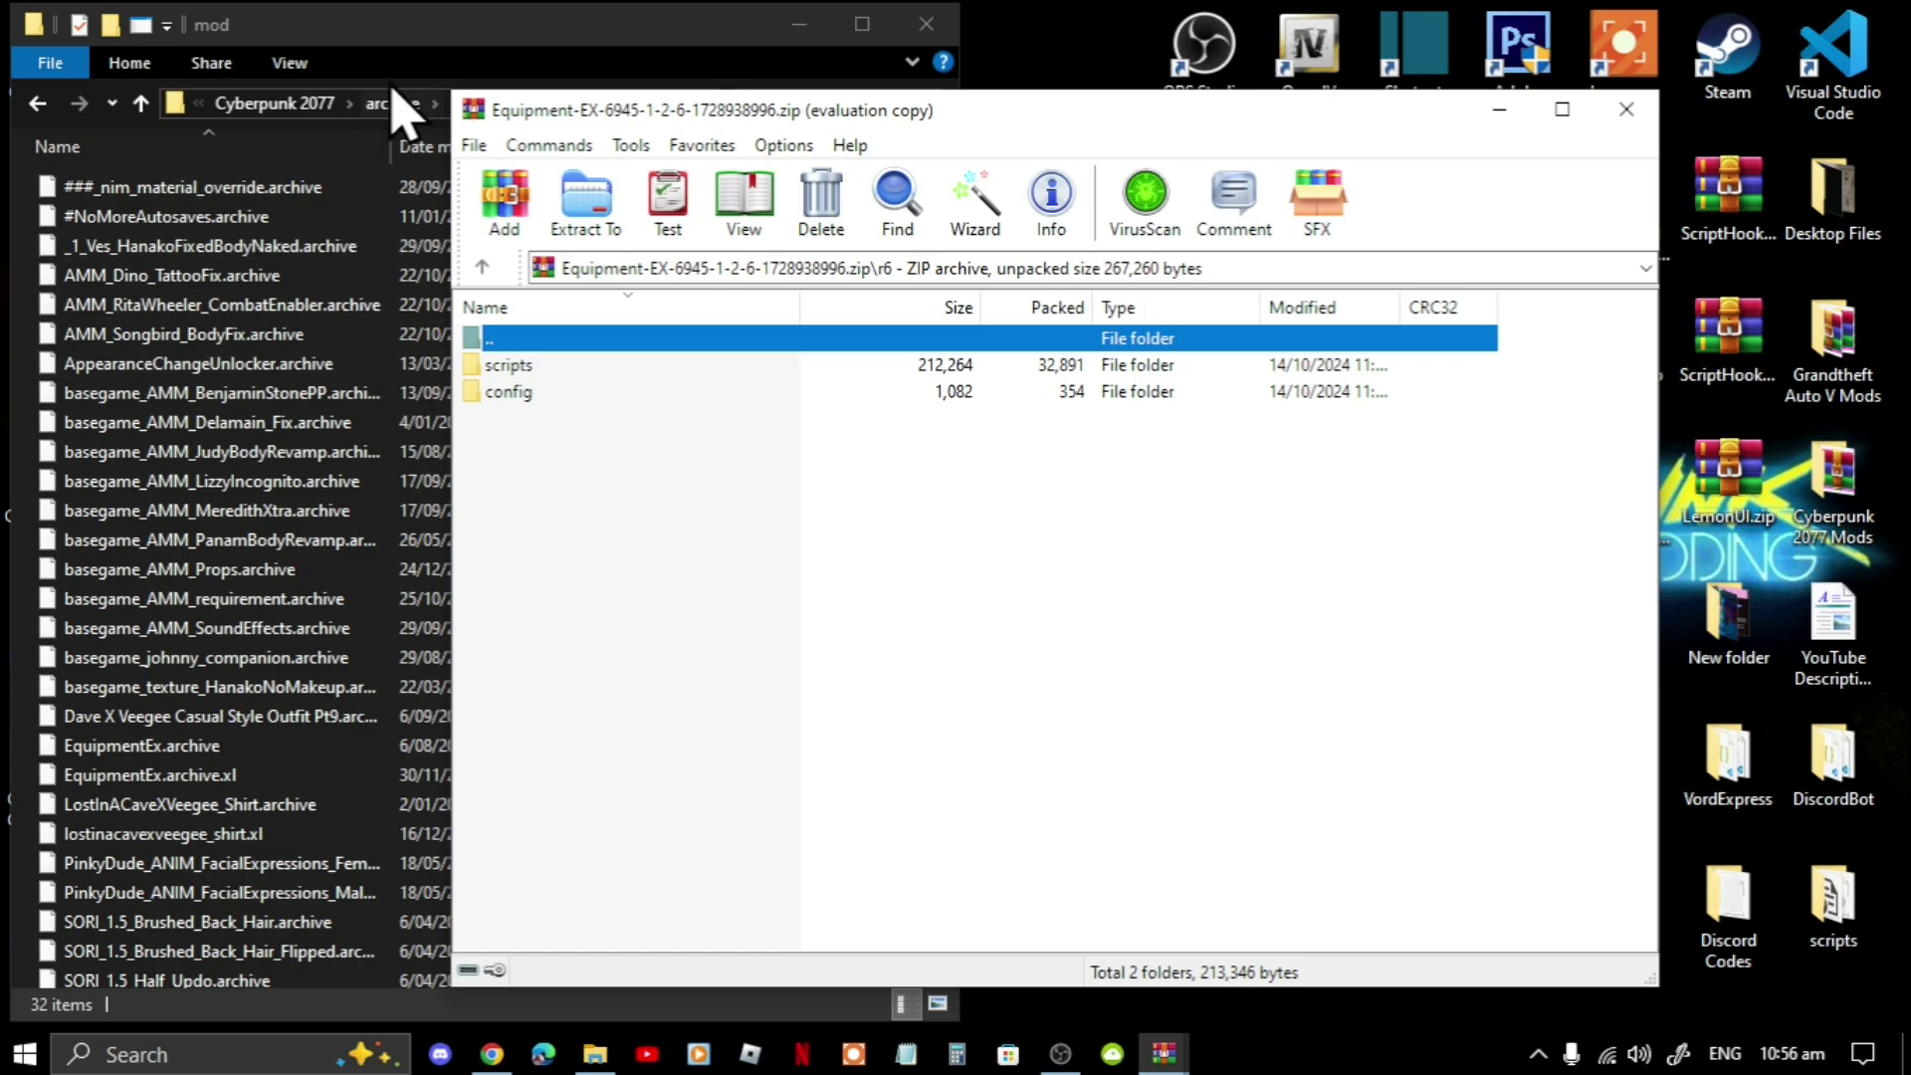
Step: Open the game's r6 folder from the Cyberpunk 2077 folder and bring the Equipment-EX archive back to the front
click(396, 25)
click(297, 106)
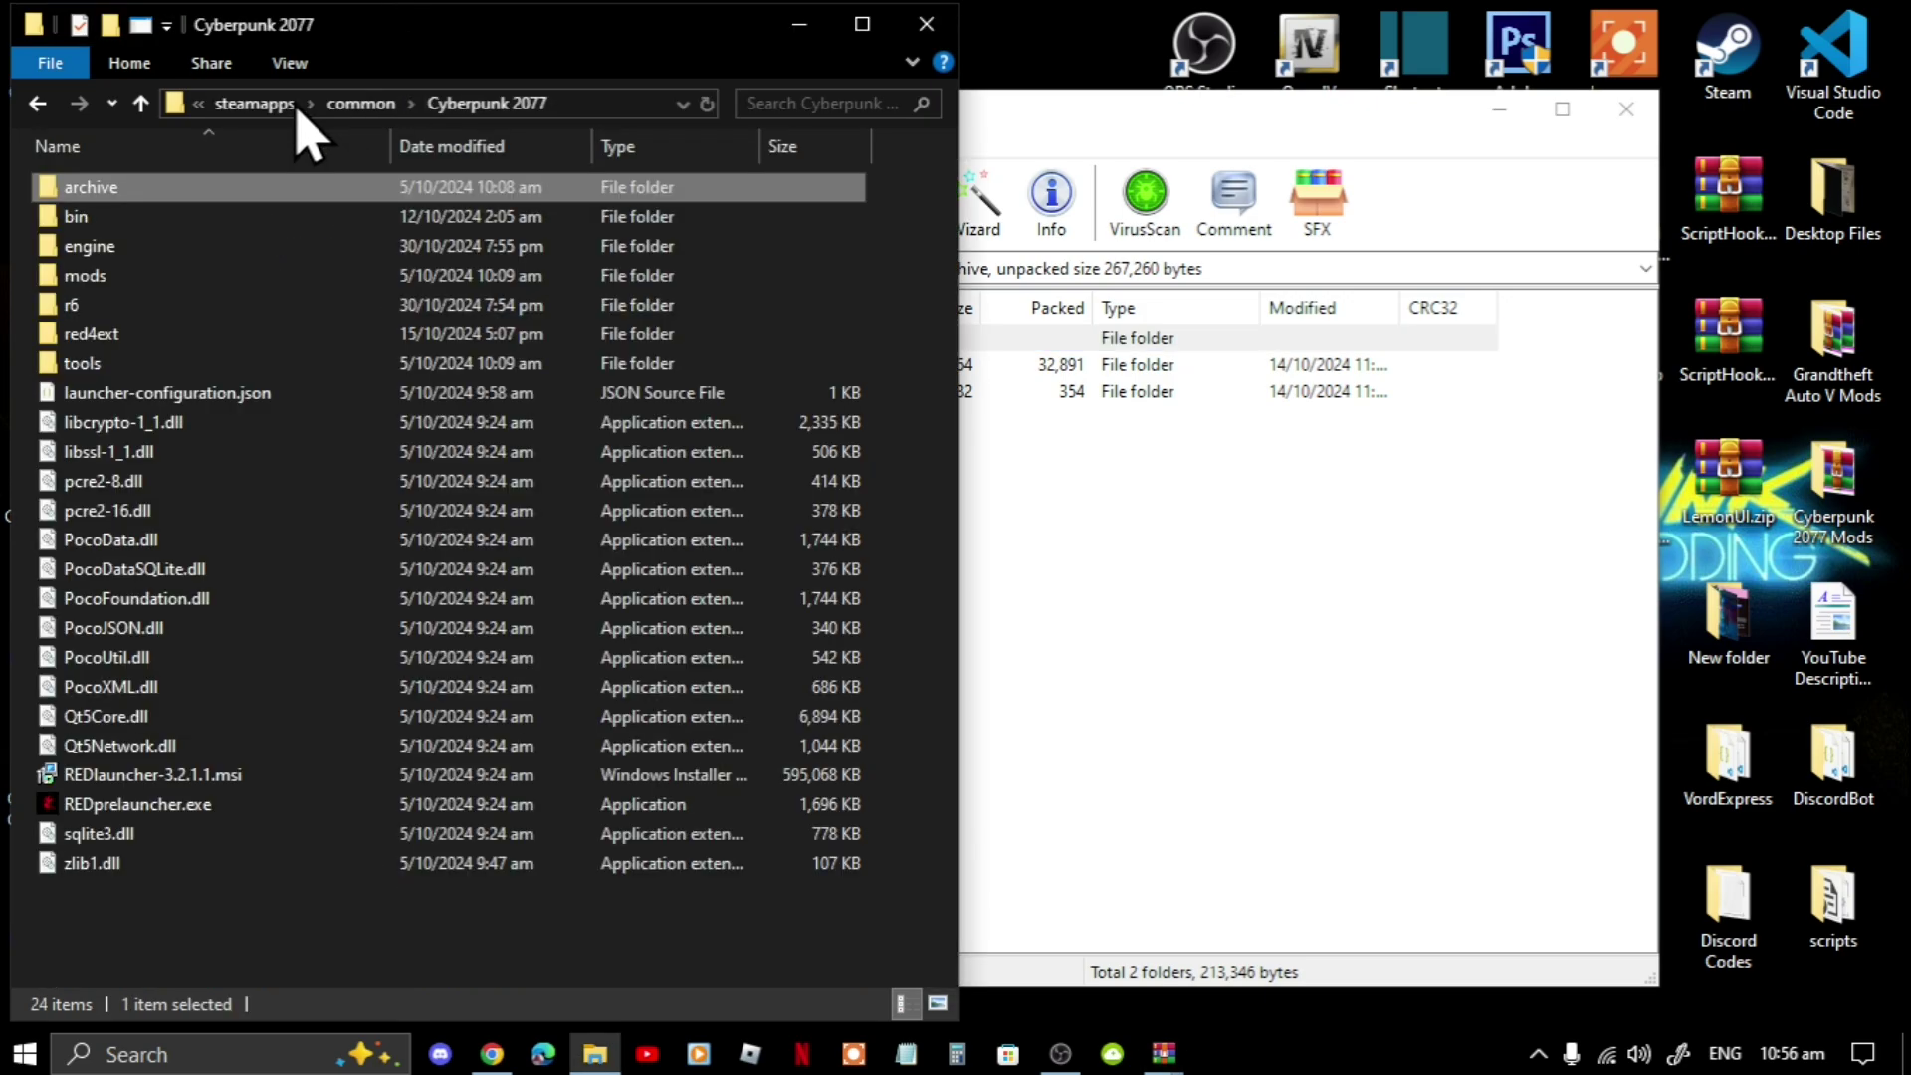
double_click(95, 310)
click(1244, 590)
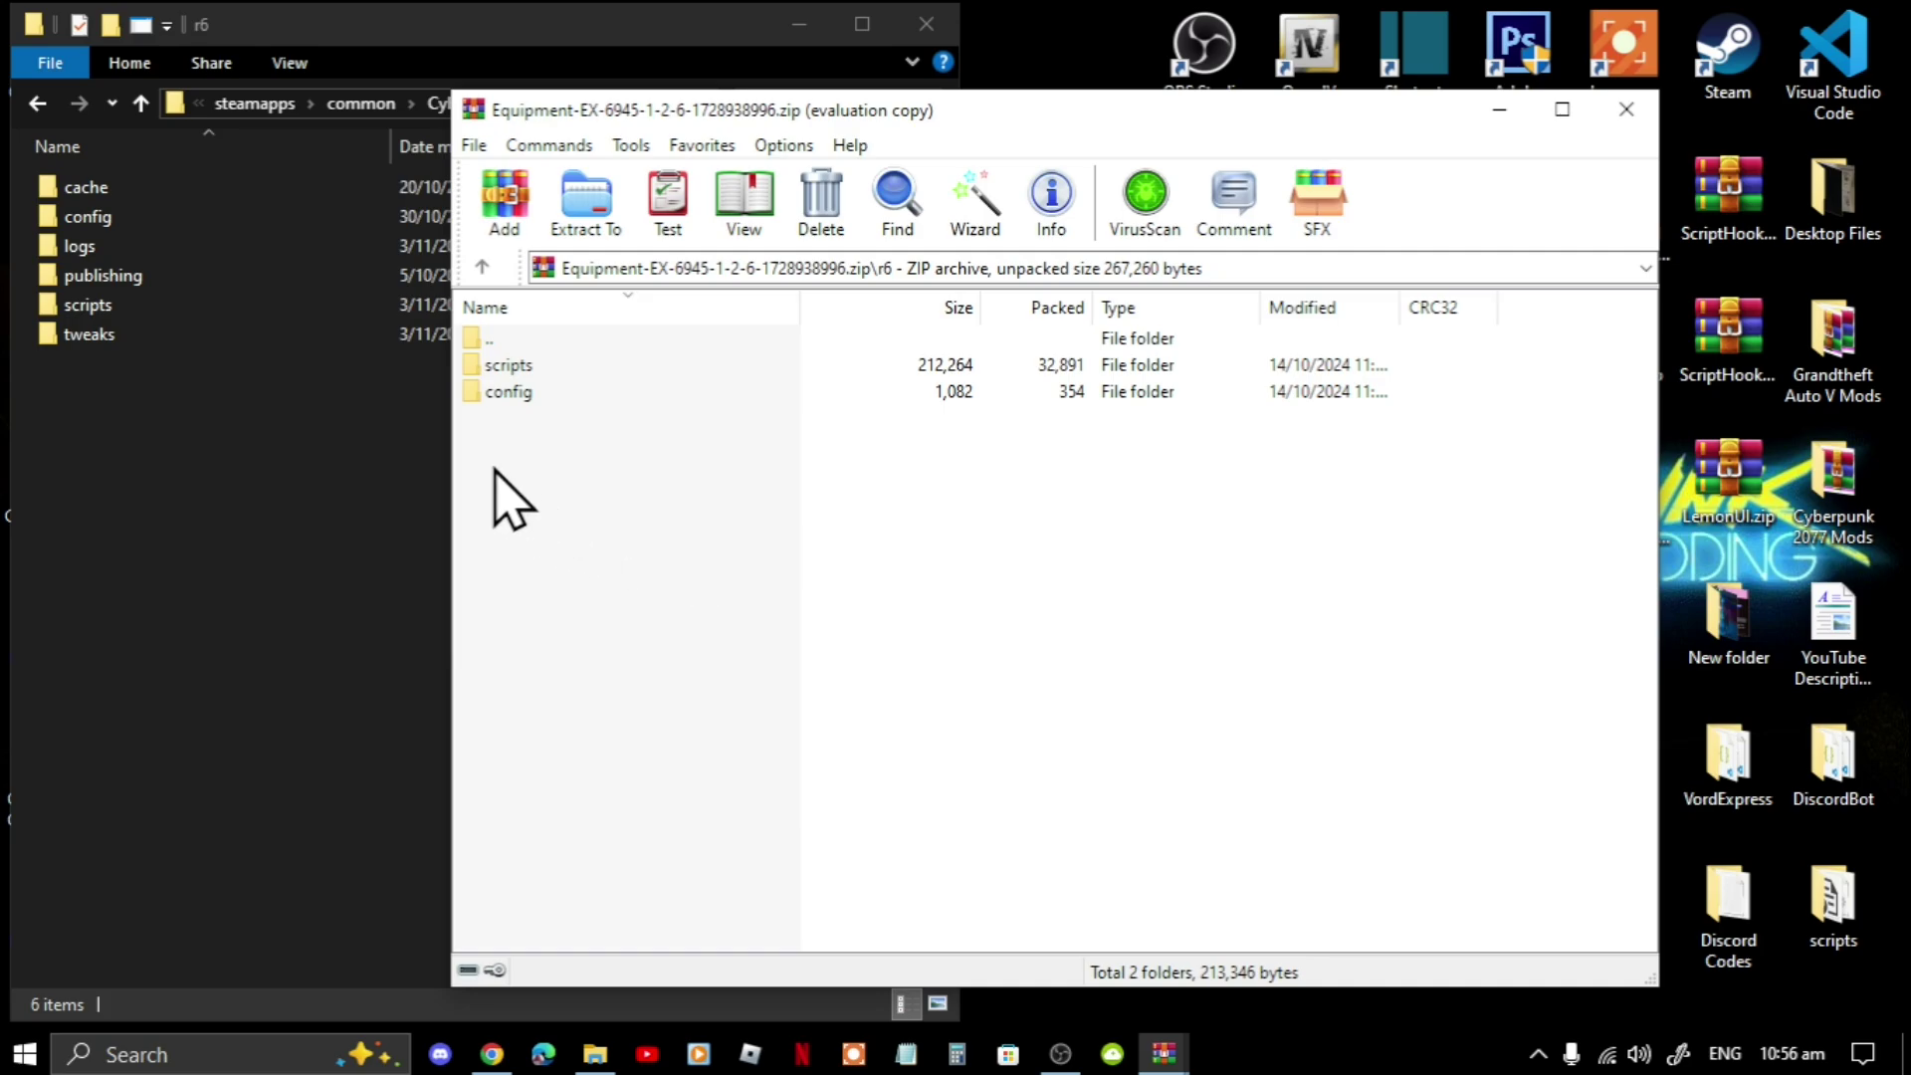
Step: Open the game's r6\config folder and the Equipment-EX archive's r6\config\redsUserHints folder
double_click(118, 228)
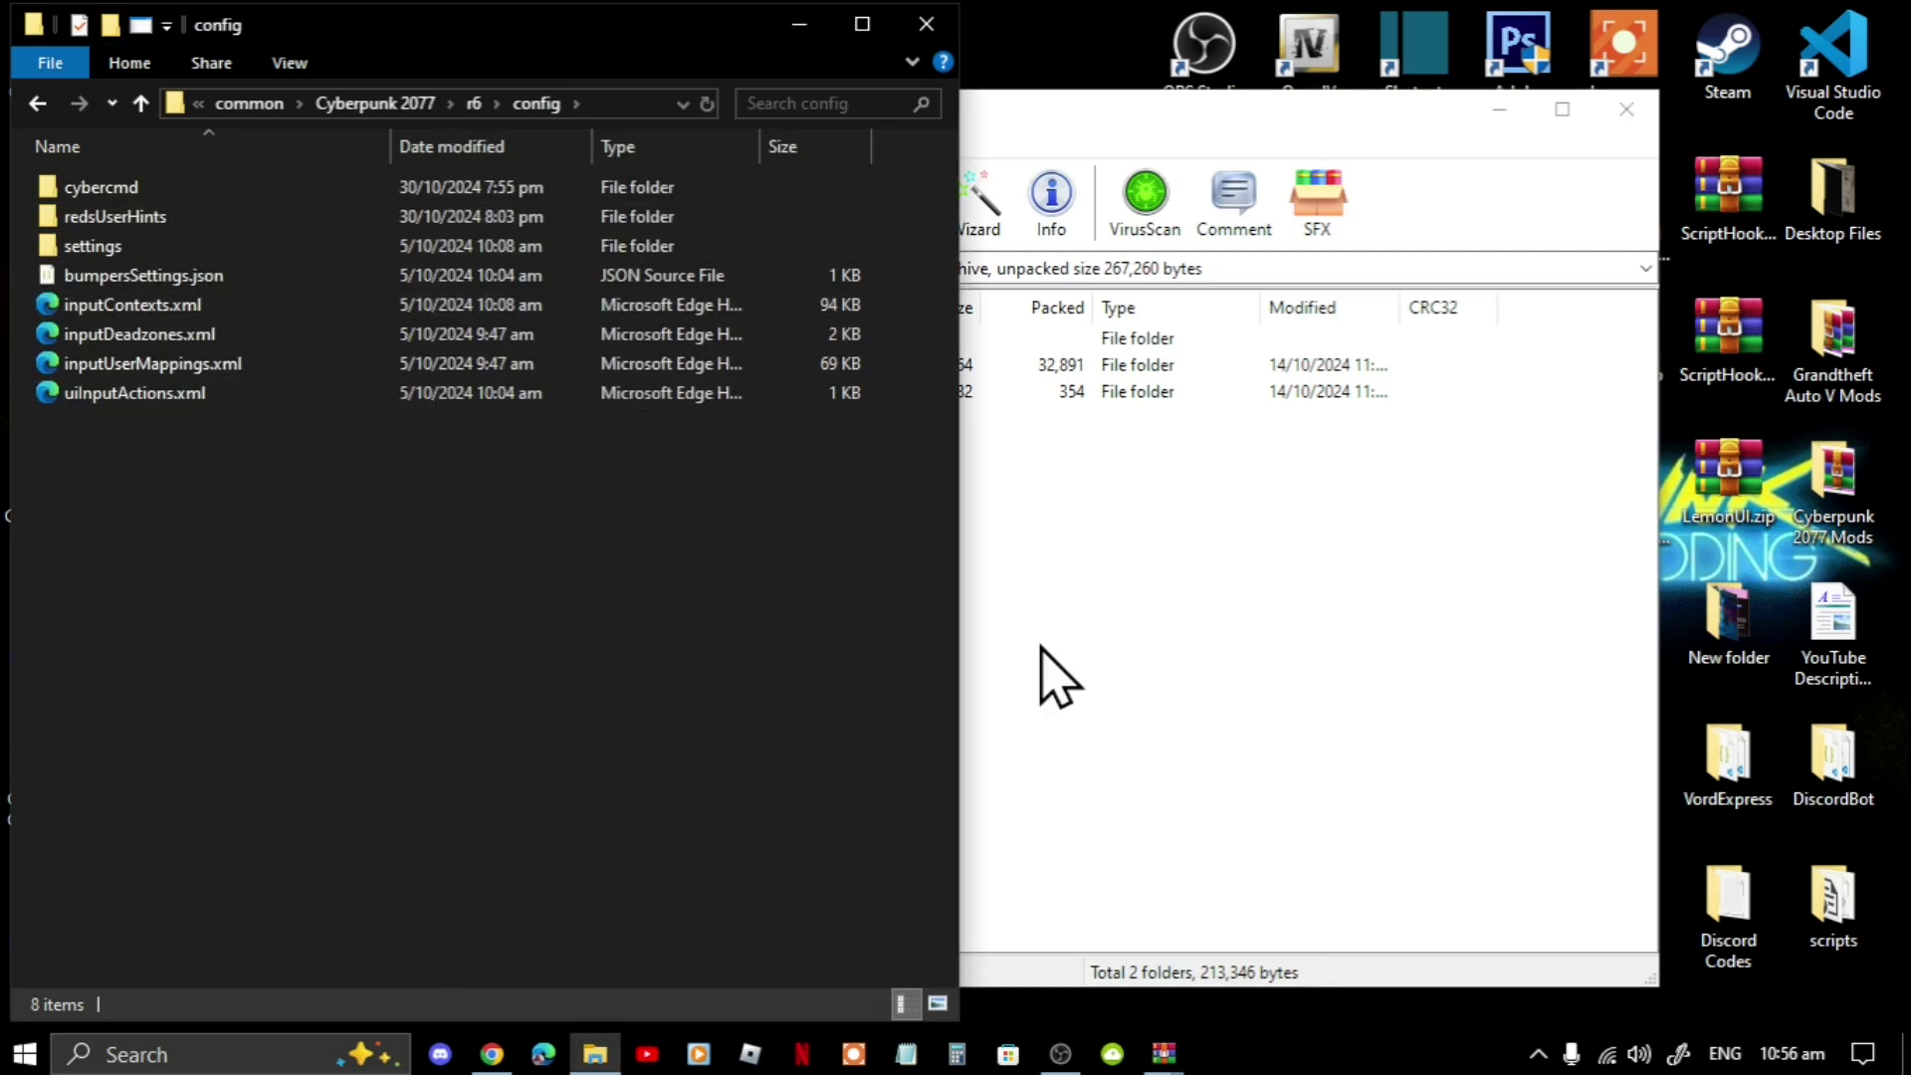
click(1098, 653)
double_click(500, 392)
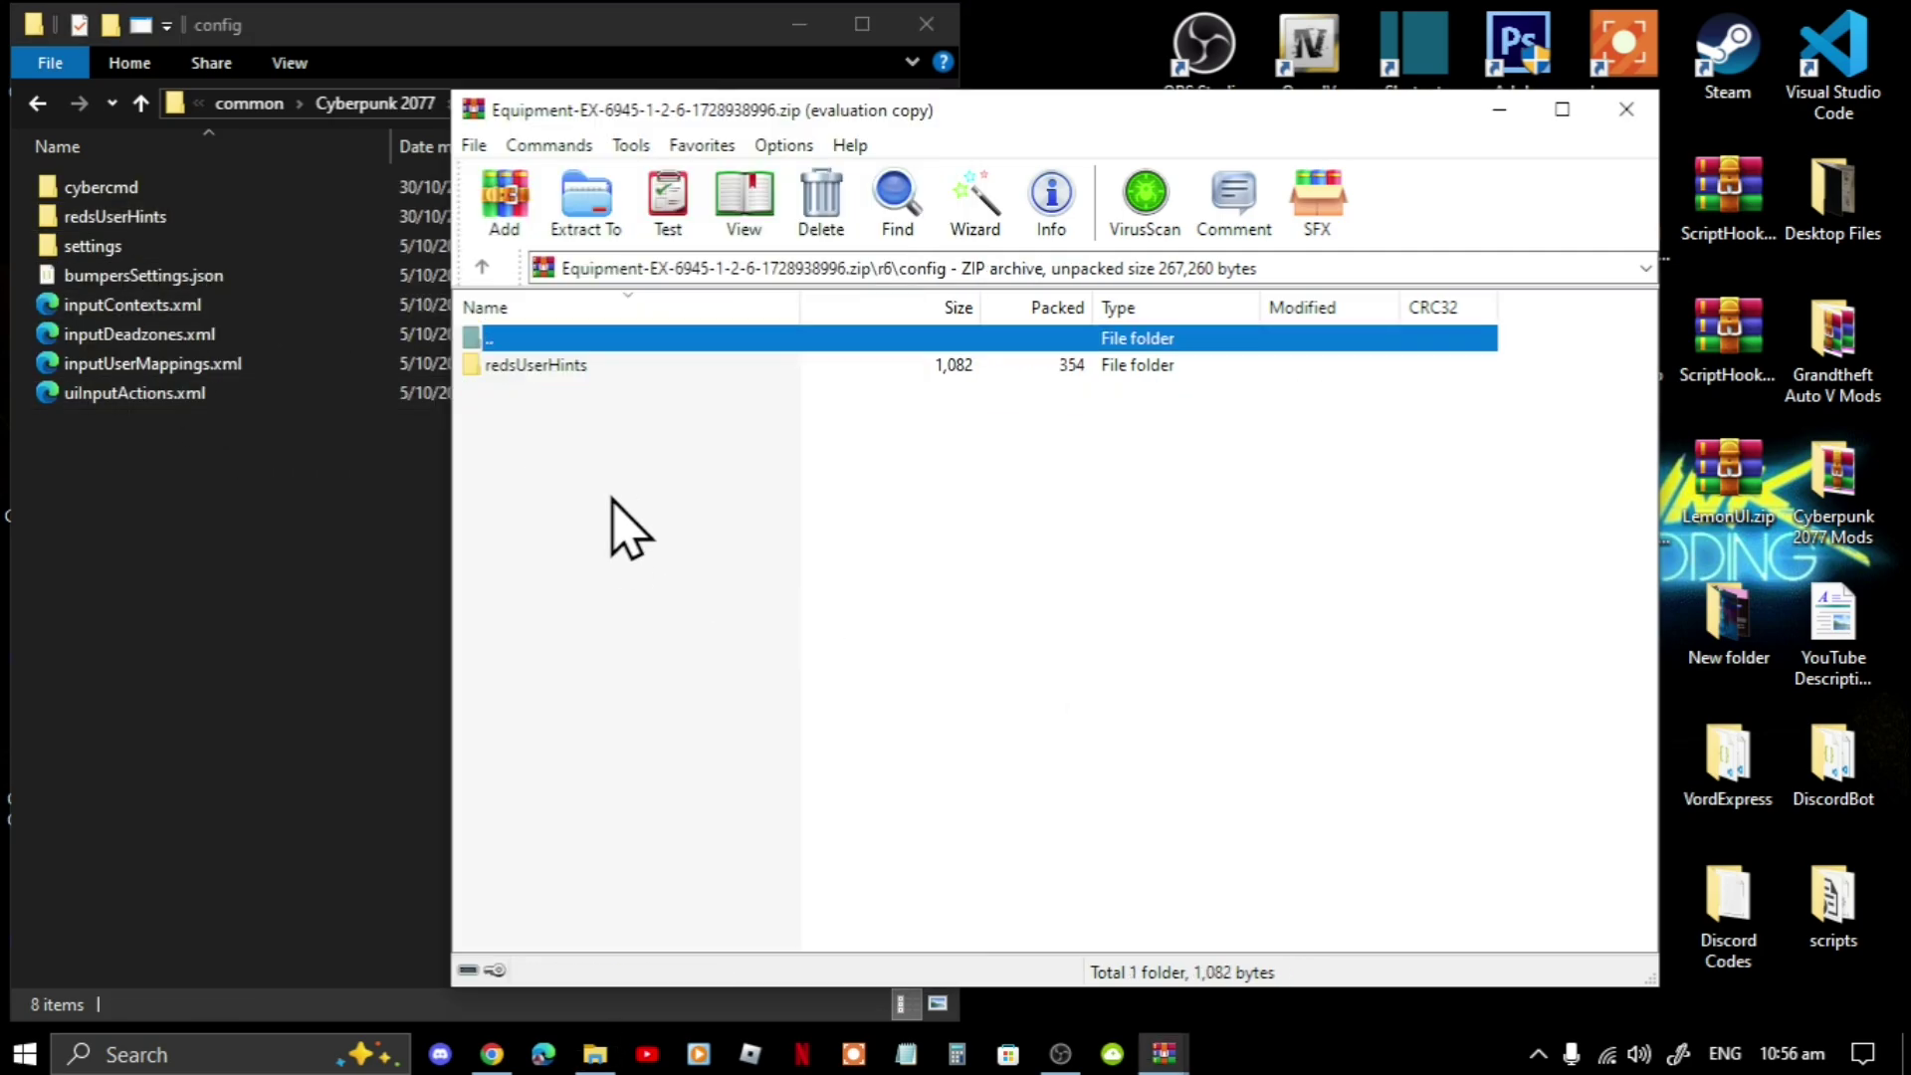
double_click(564, 366)
click(579, 460)
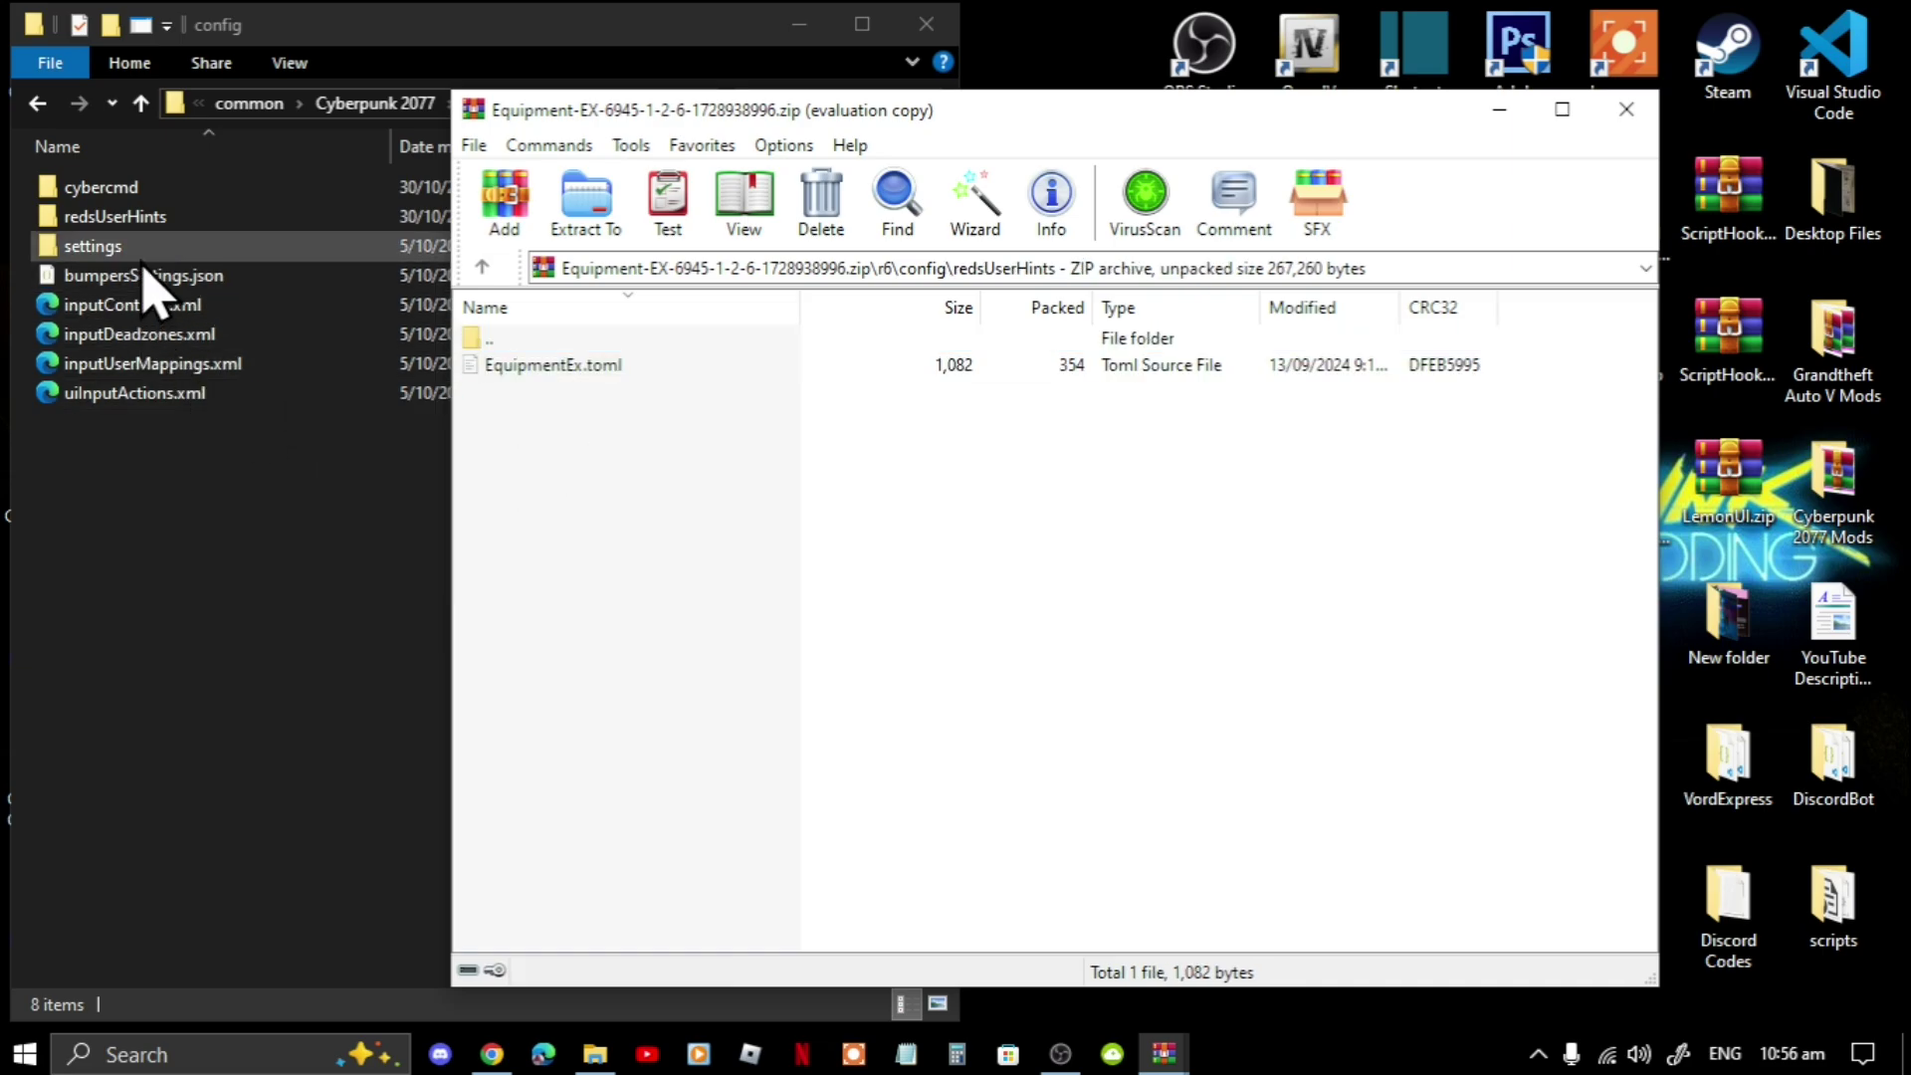
Step: Open the game's redsUserHints folder and compare it with the EquipmentEx.toml file in the archive
click(162, 221)
double_click(162, 221)
click(1021, 579)
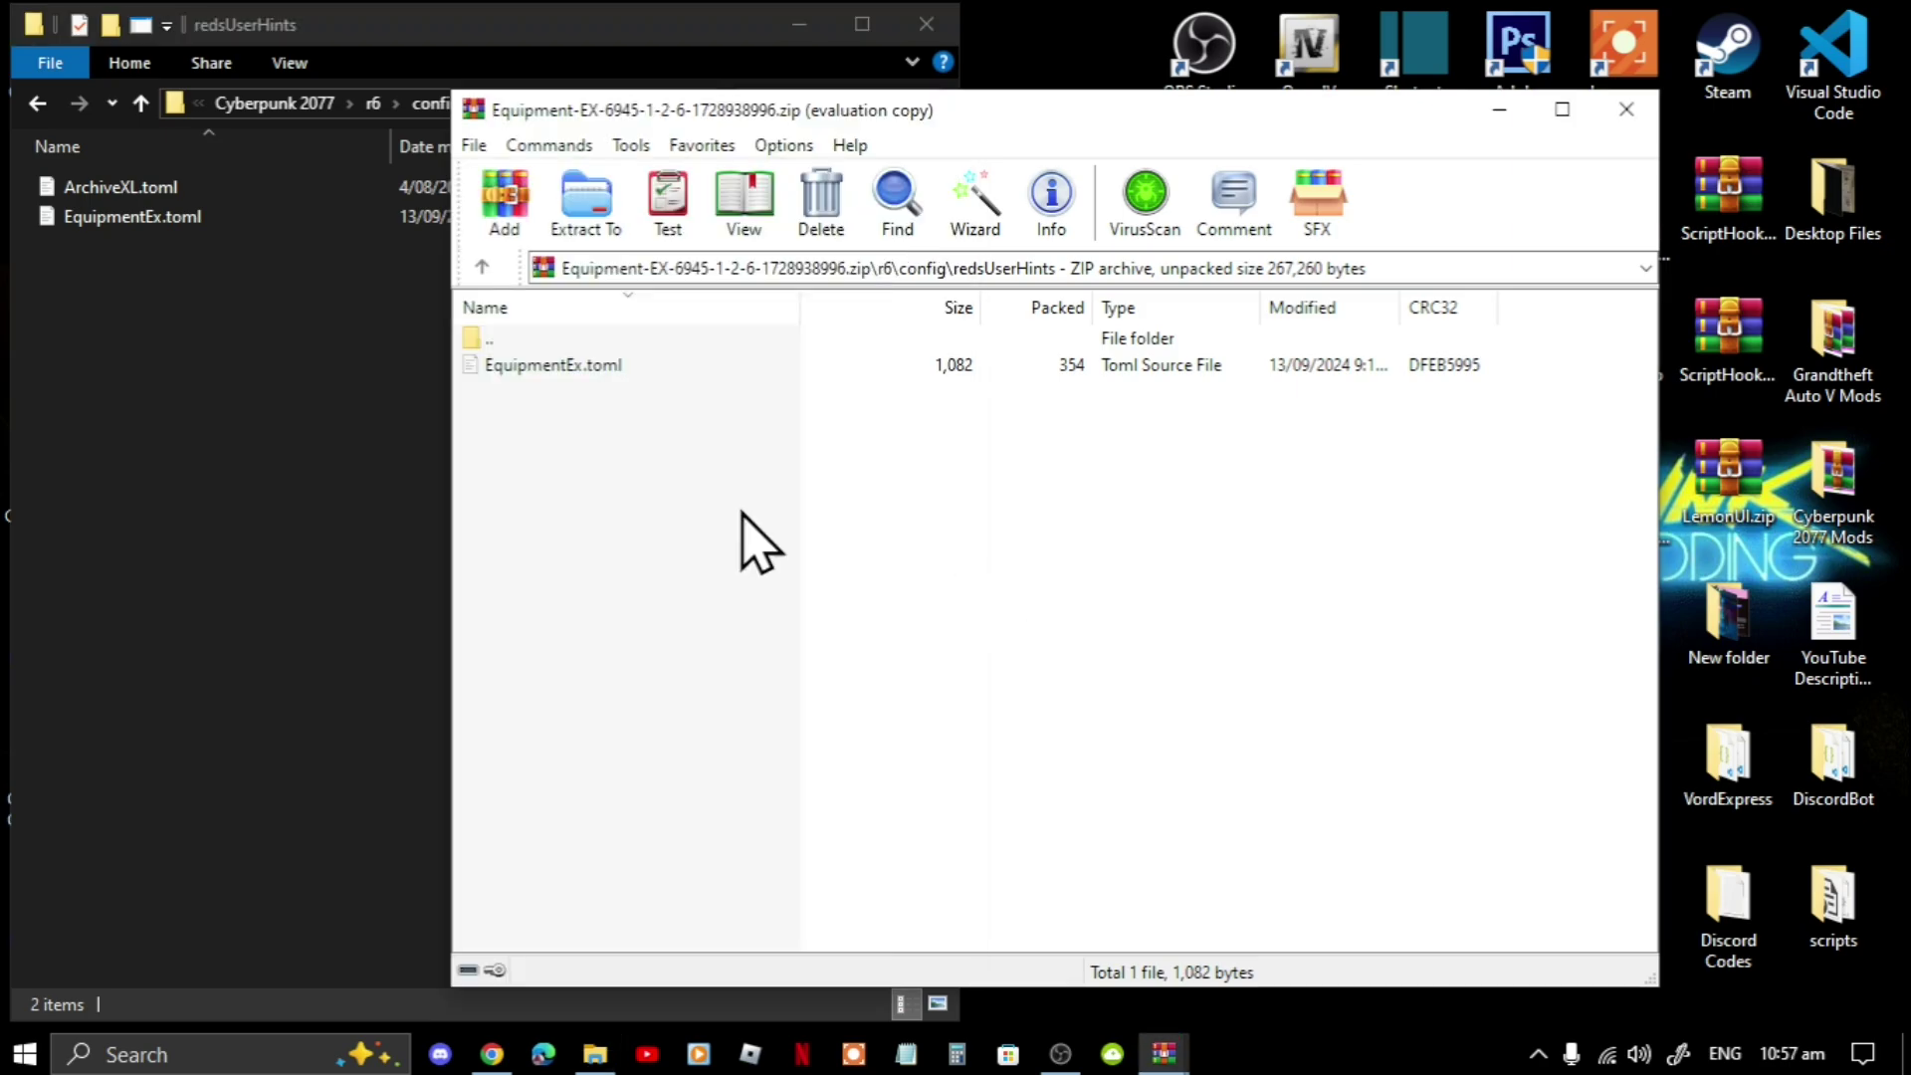
click(544, 368)
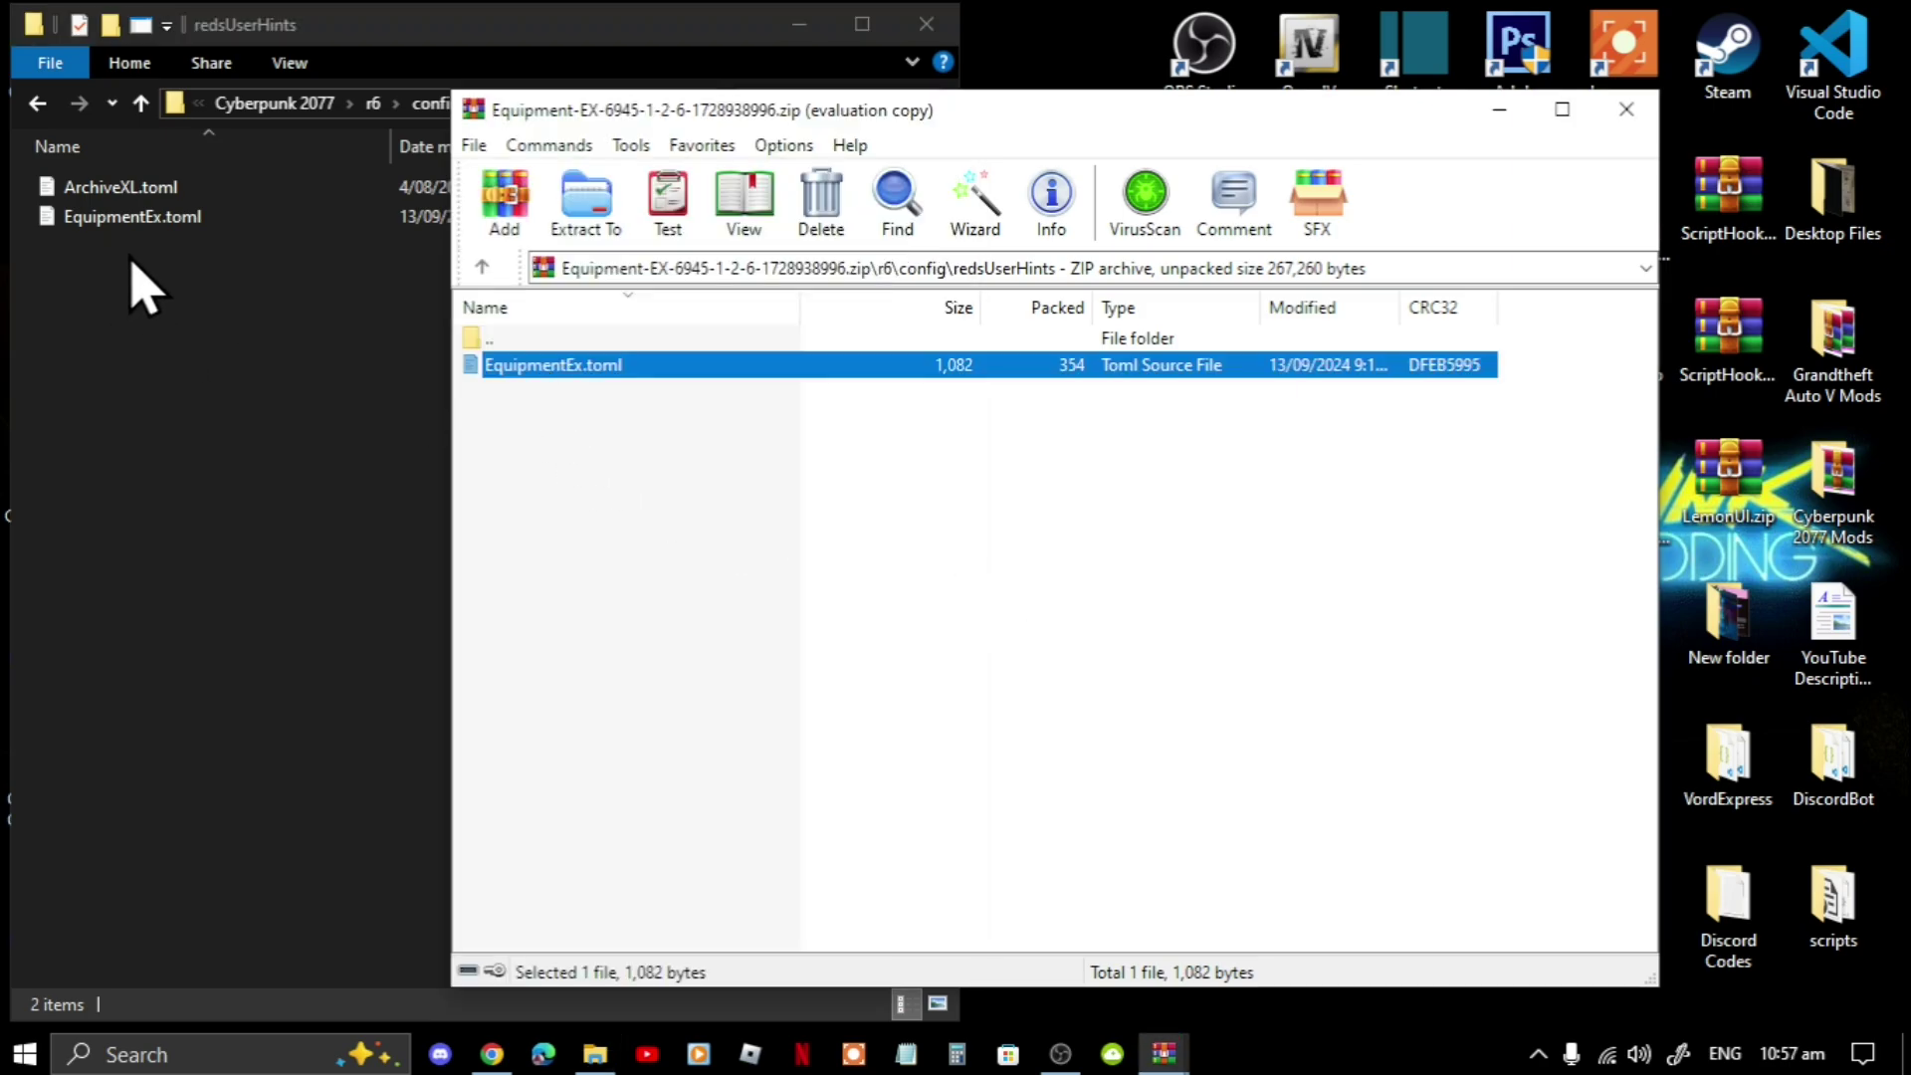
click(627, 569)
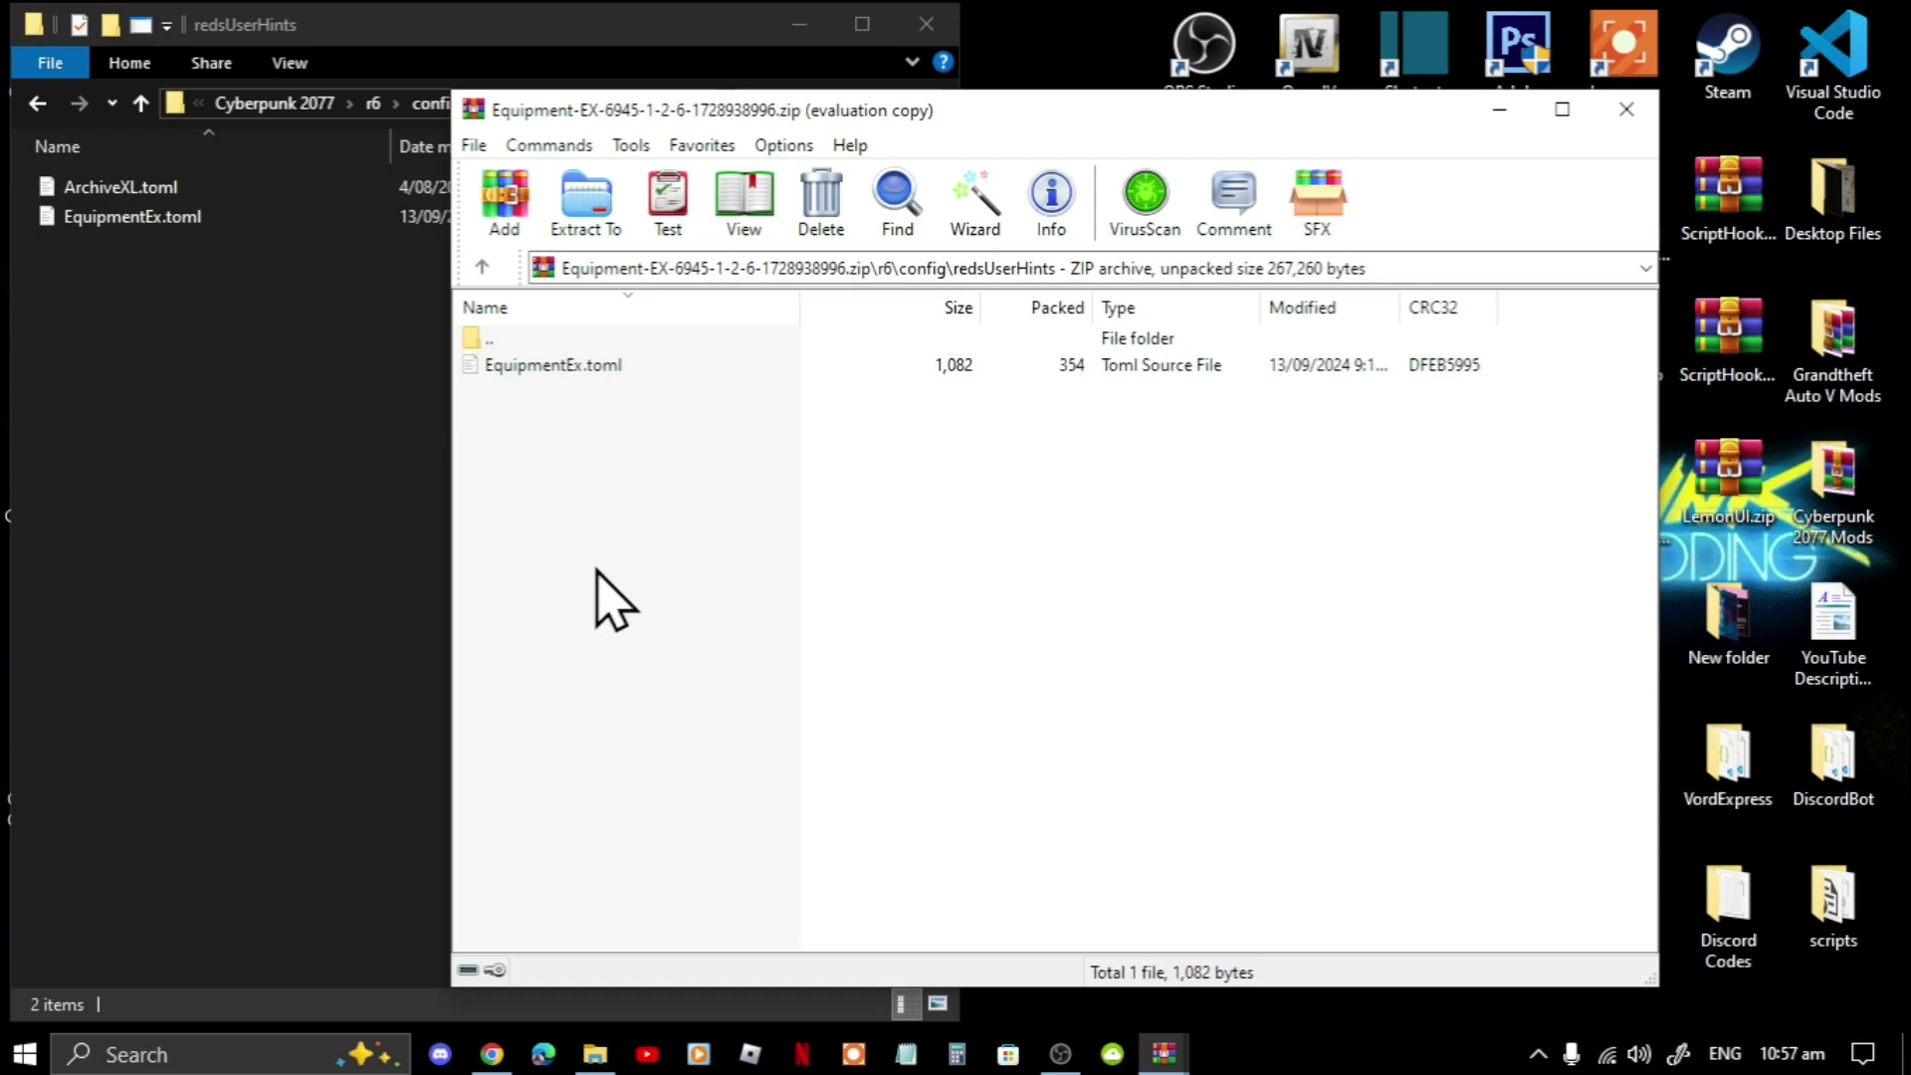
Step: Go back to r6 in the Equipment-EX archive and open its scripts folder
key(BackSpace)
key(BackSpace)
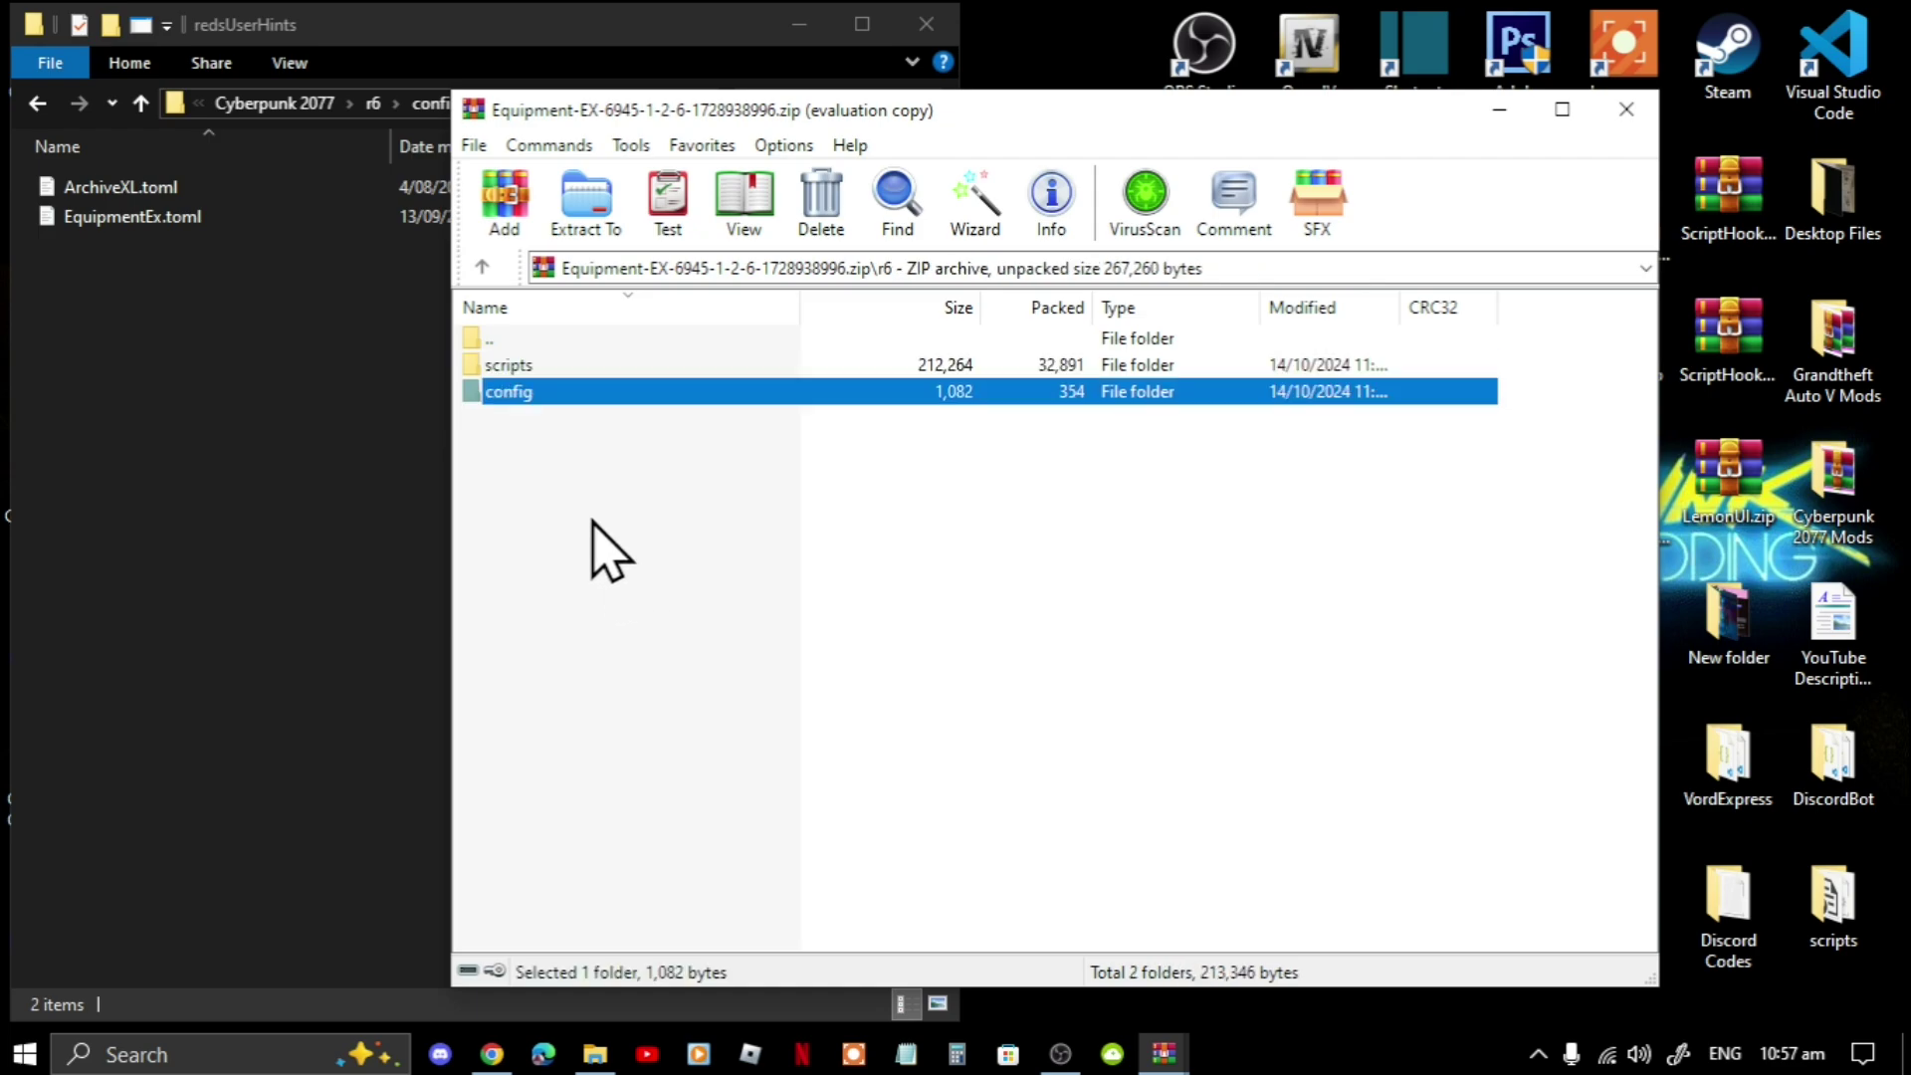
double_click(510, 367)
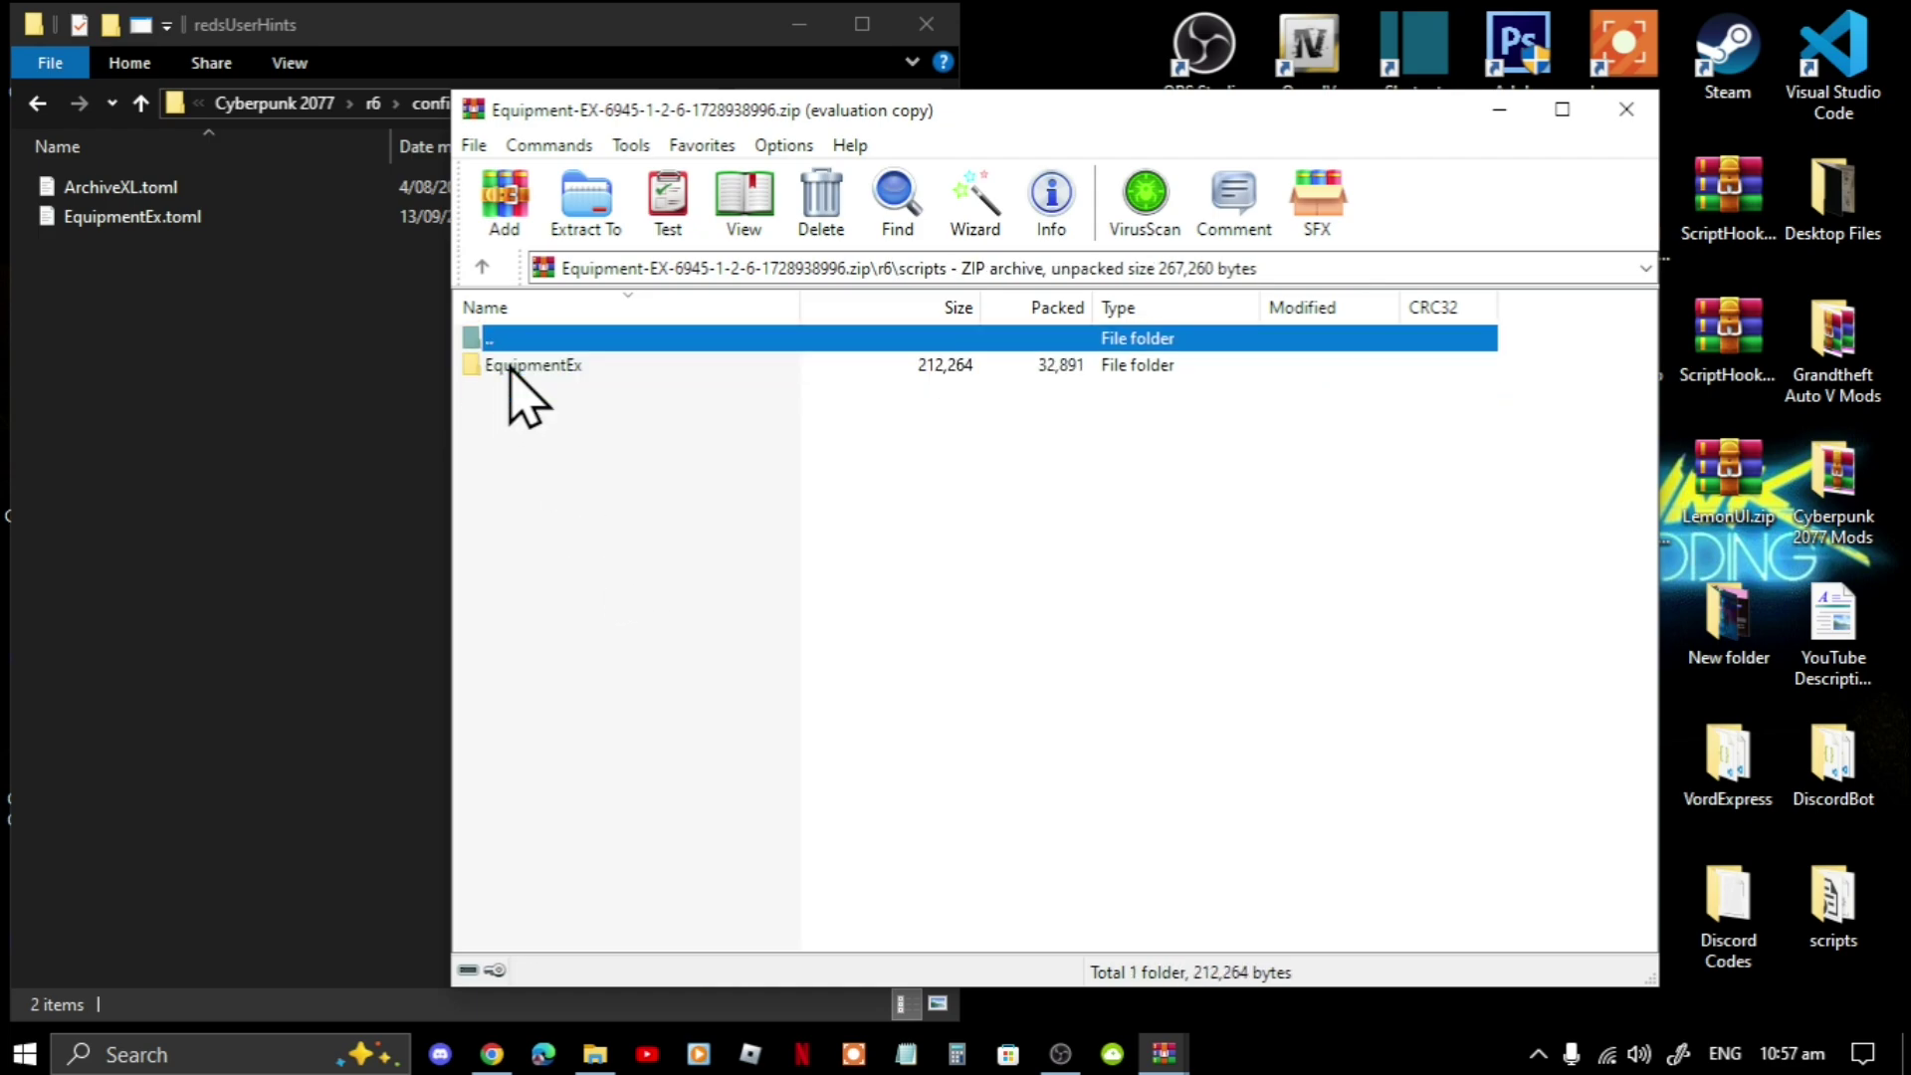
click(677, 609)
Step: Open the game's r6\scripts folder and compare it with the EquipmentEx folder in the archive's scripts
click(359, 493)
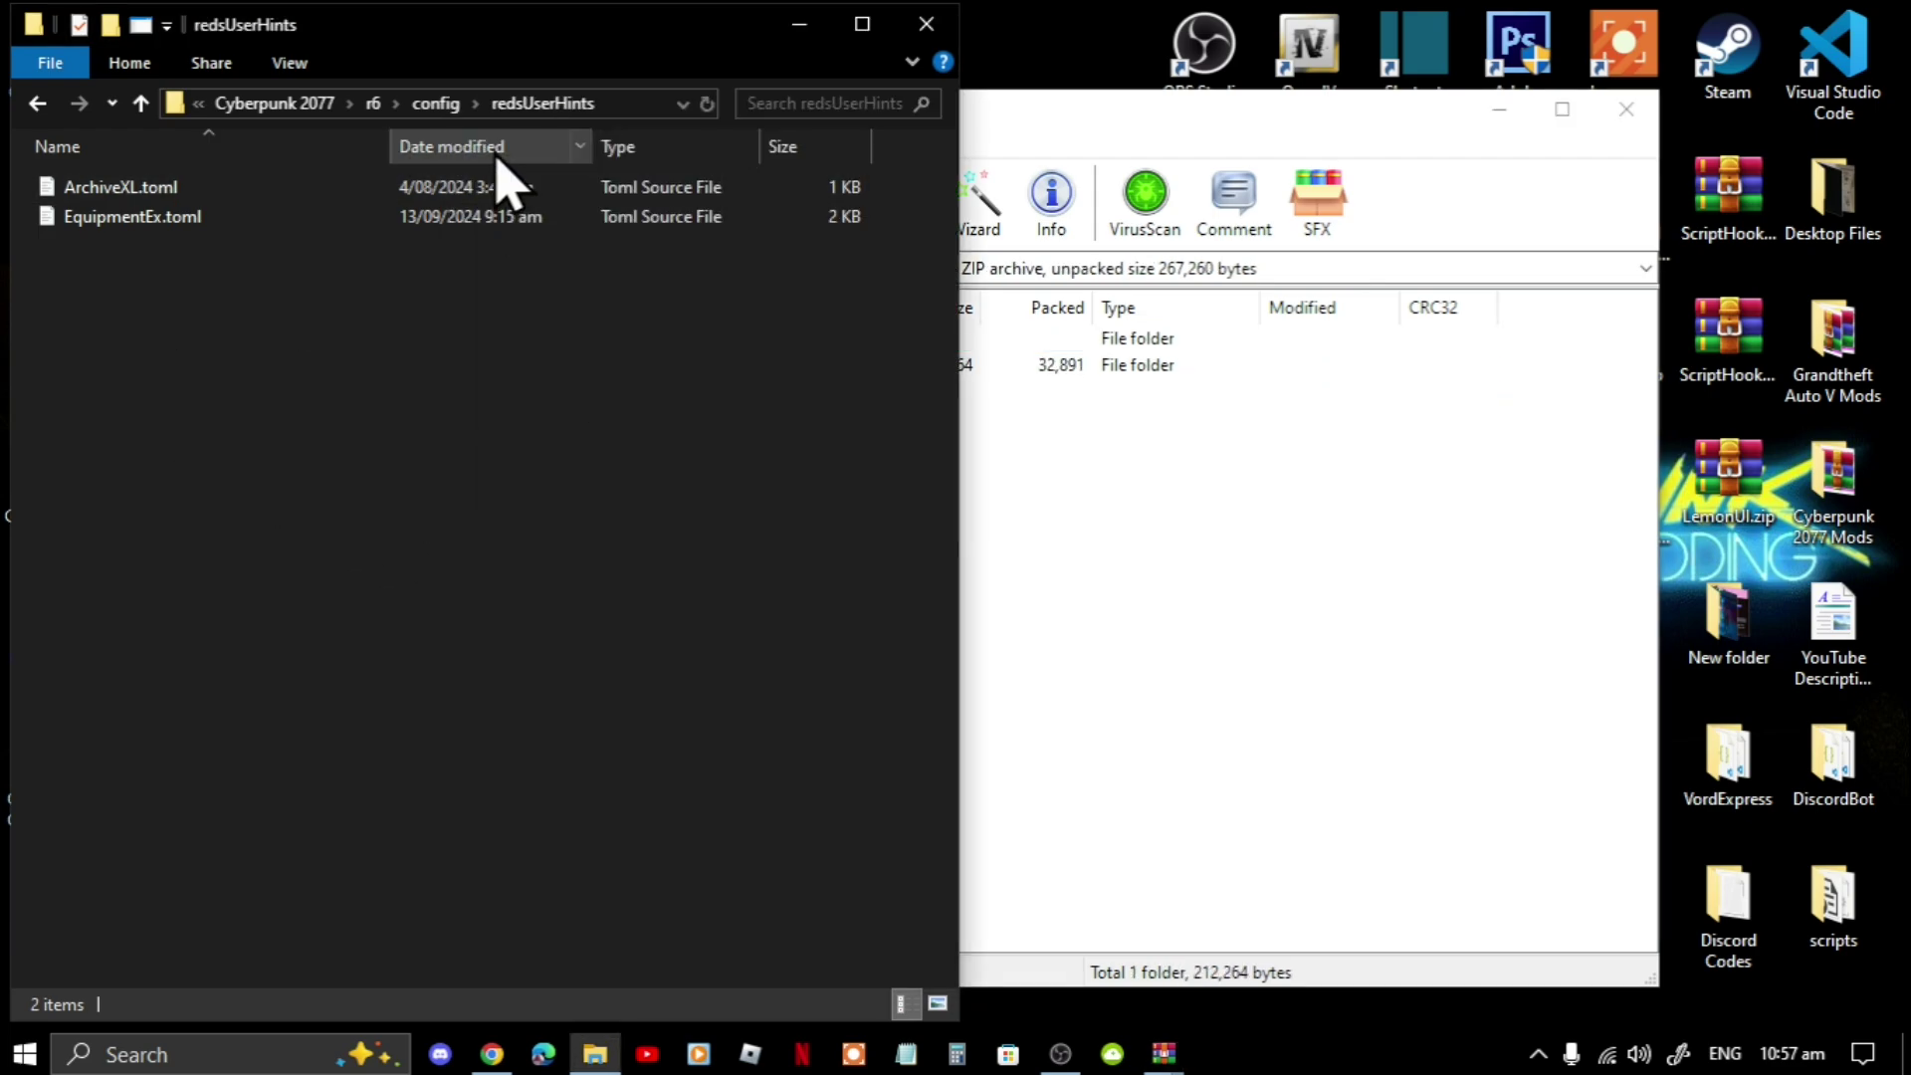
click(434, 102)
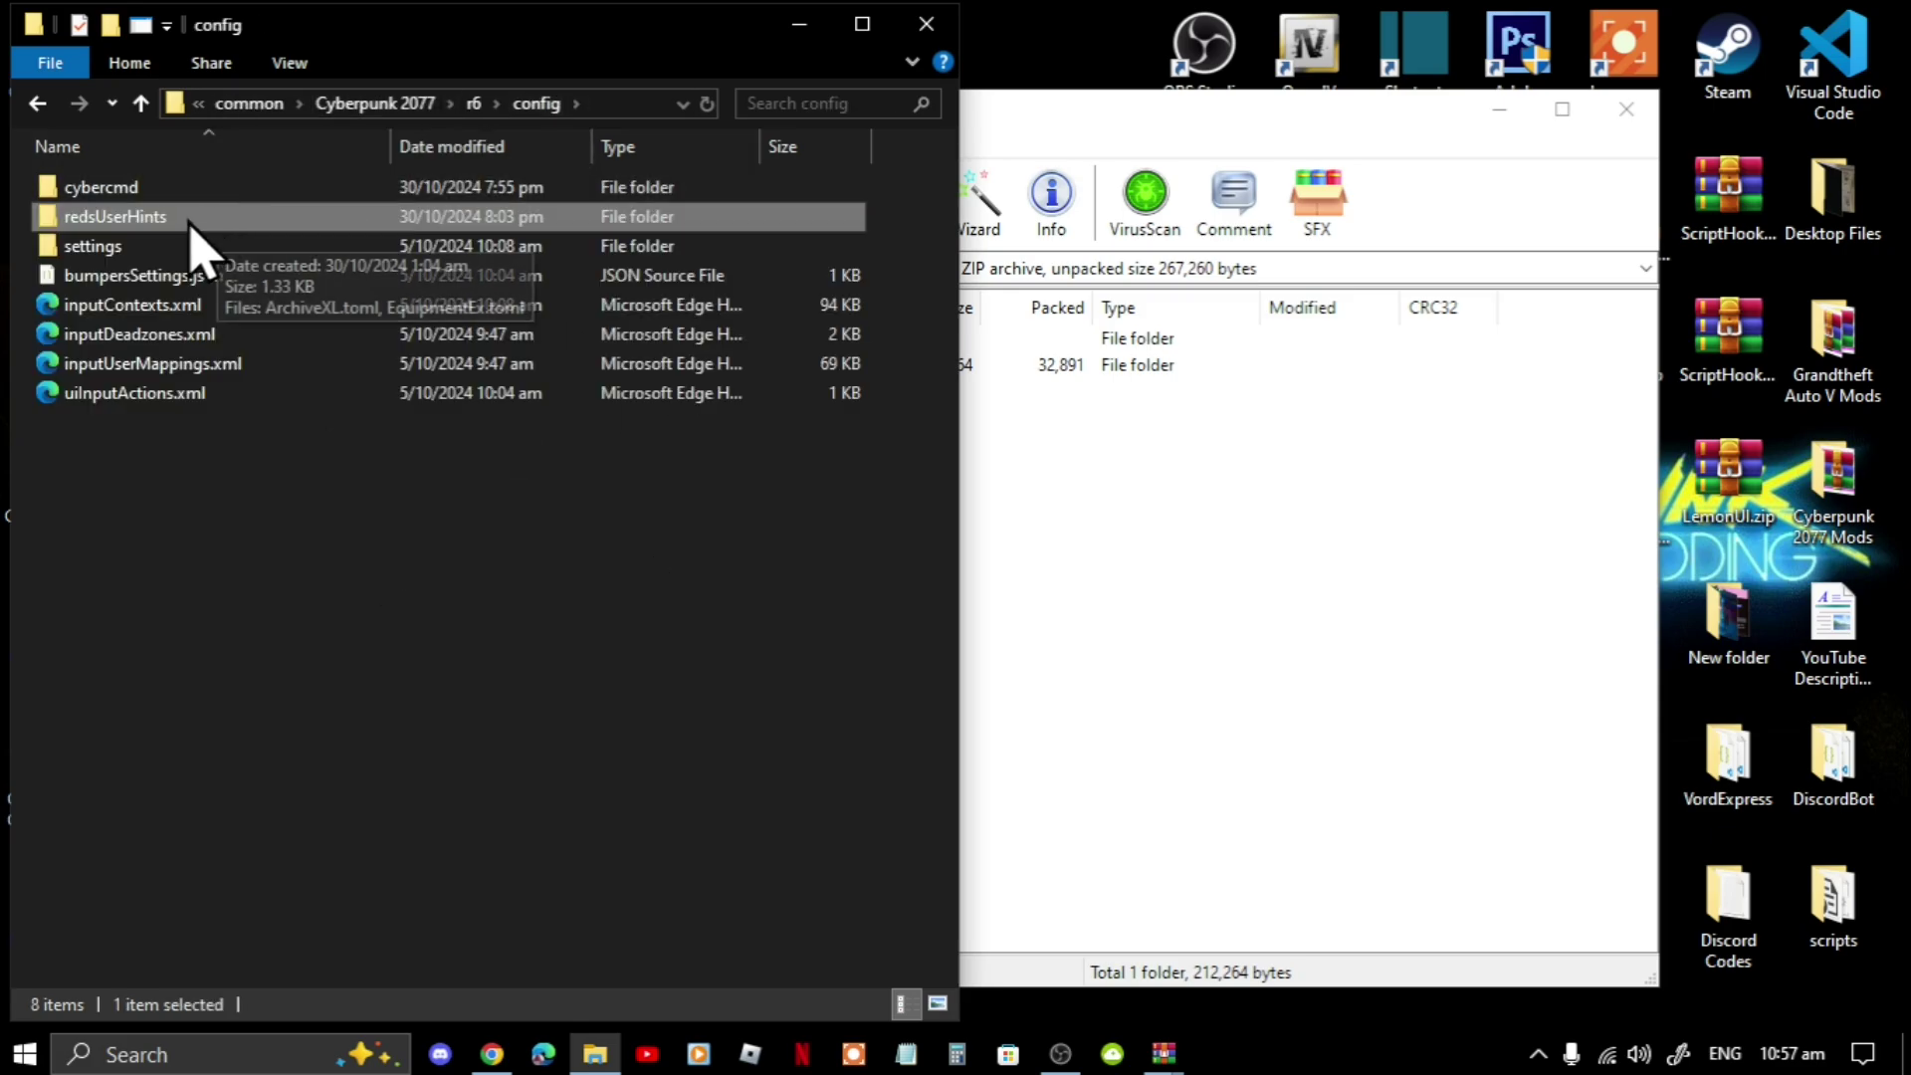
click(475, 104)
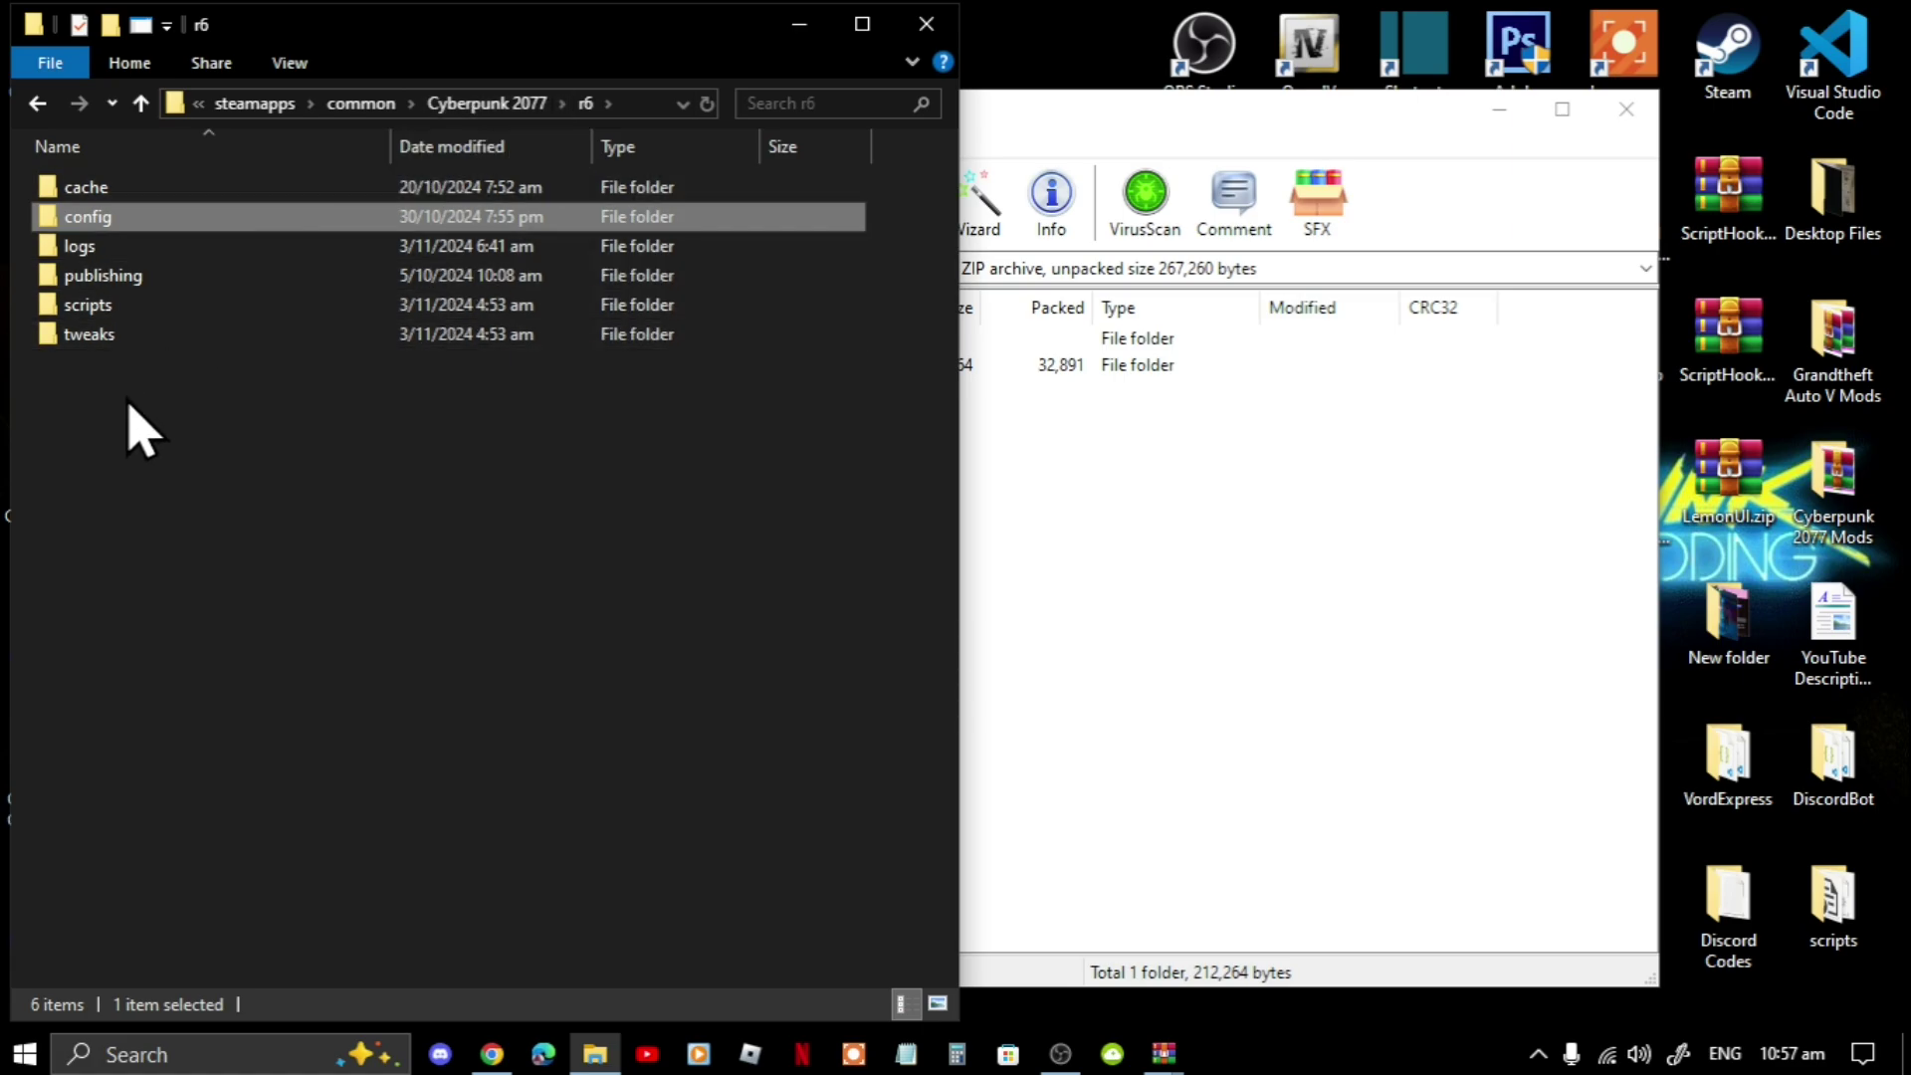
double_click(127, 311)
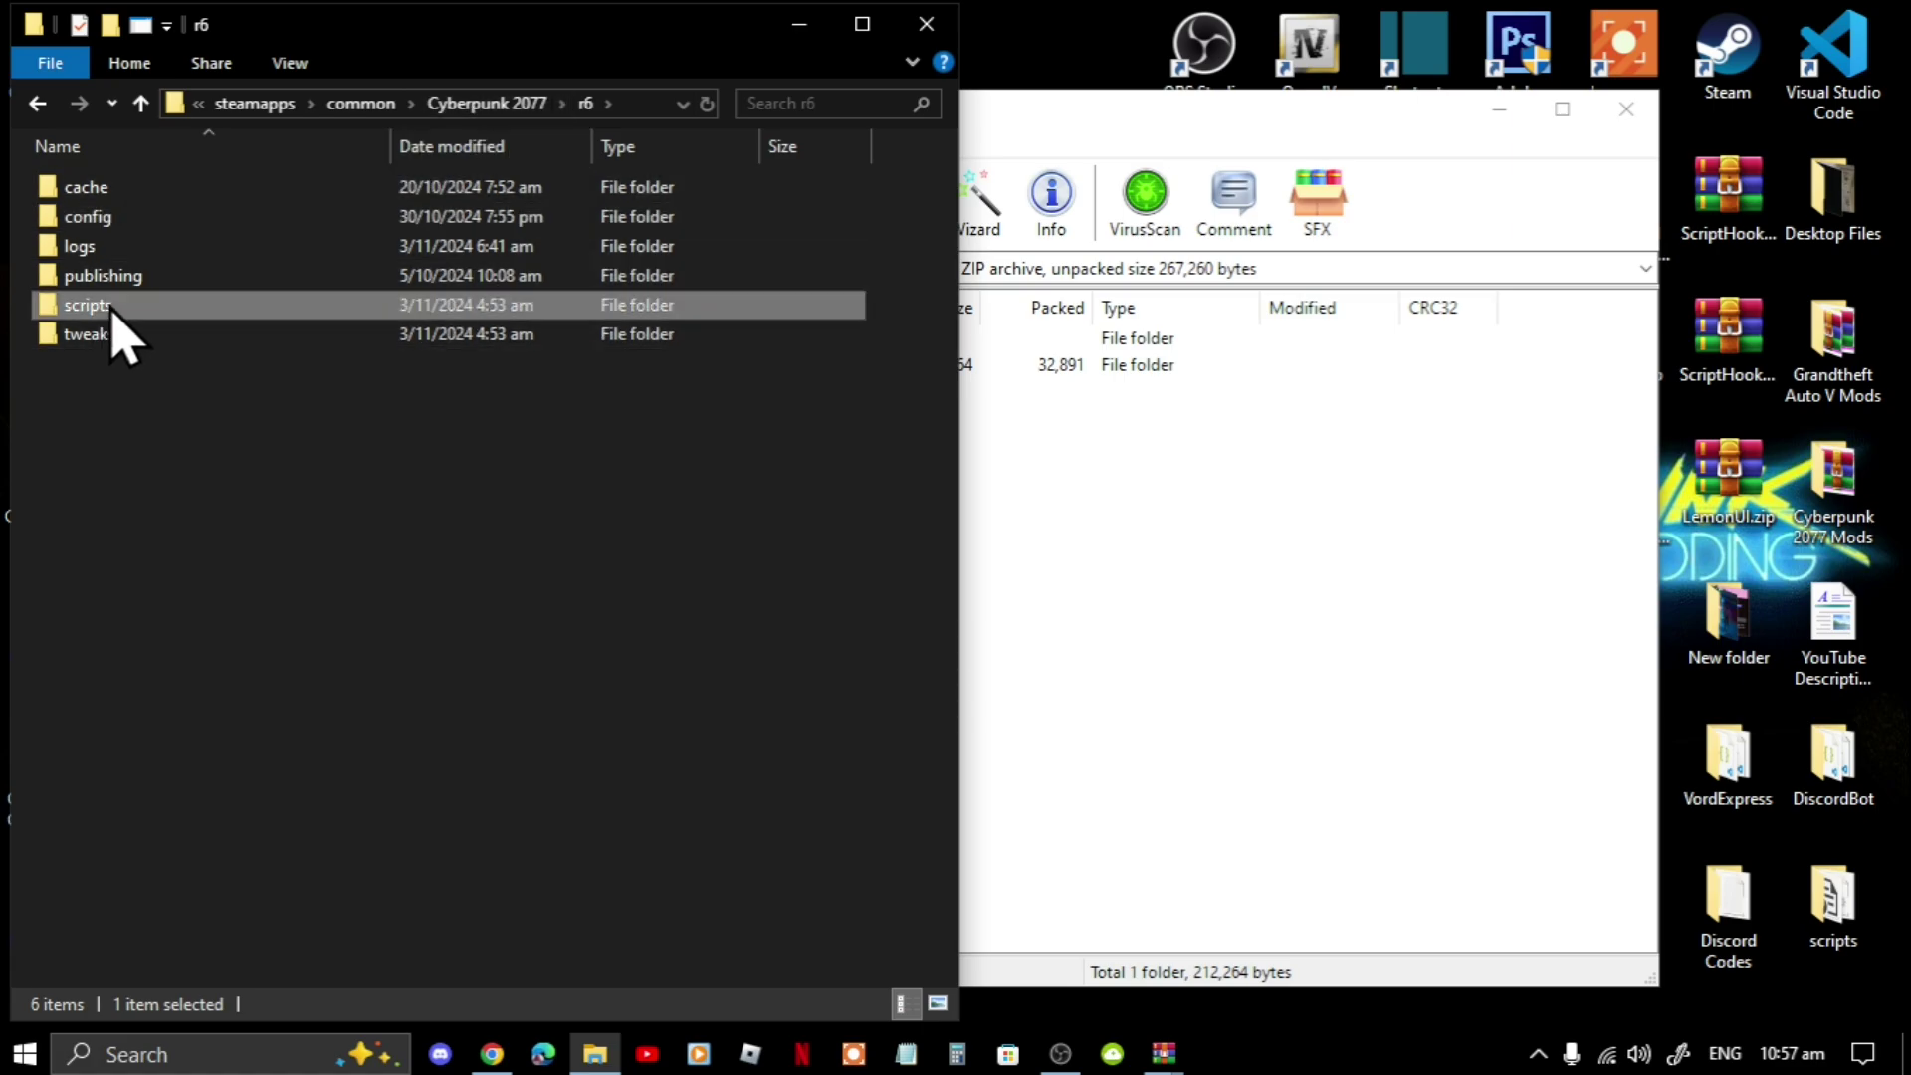
click(1324, 556)
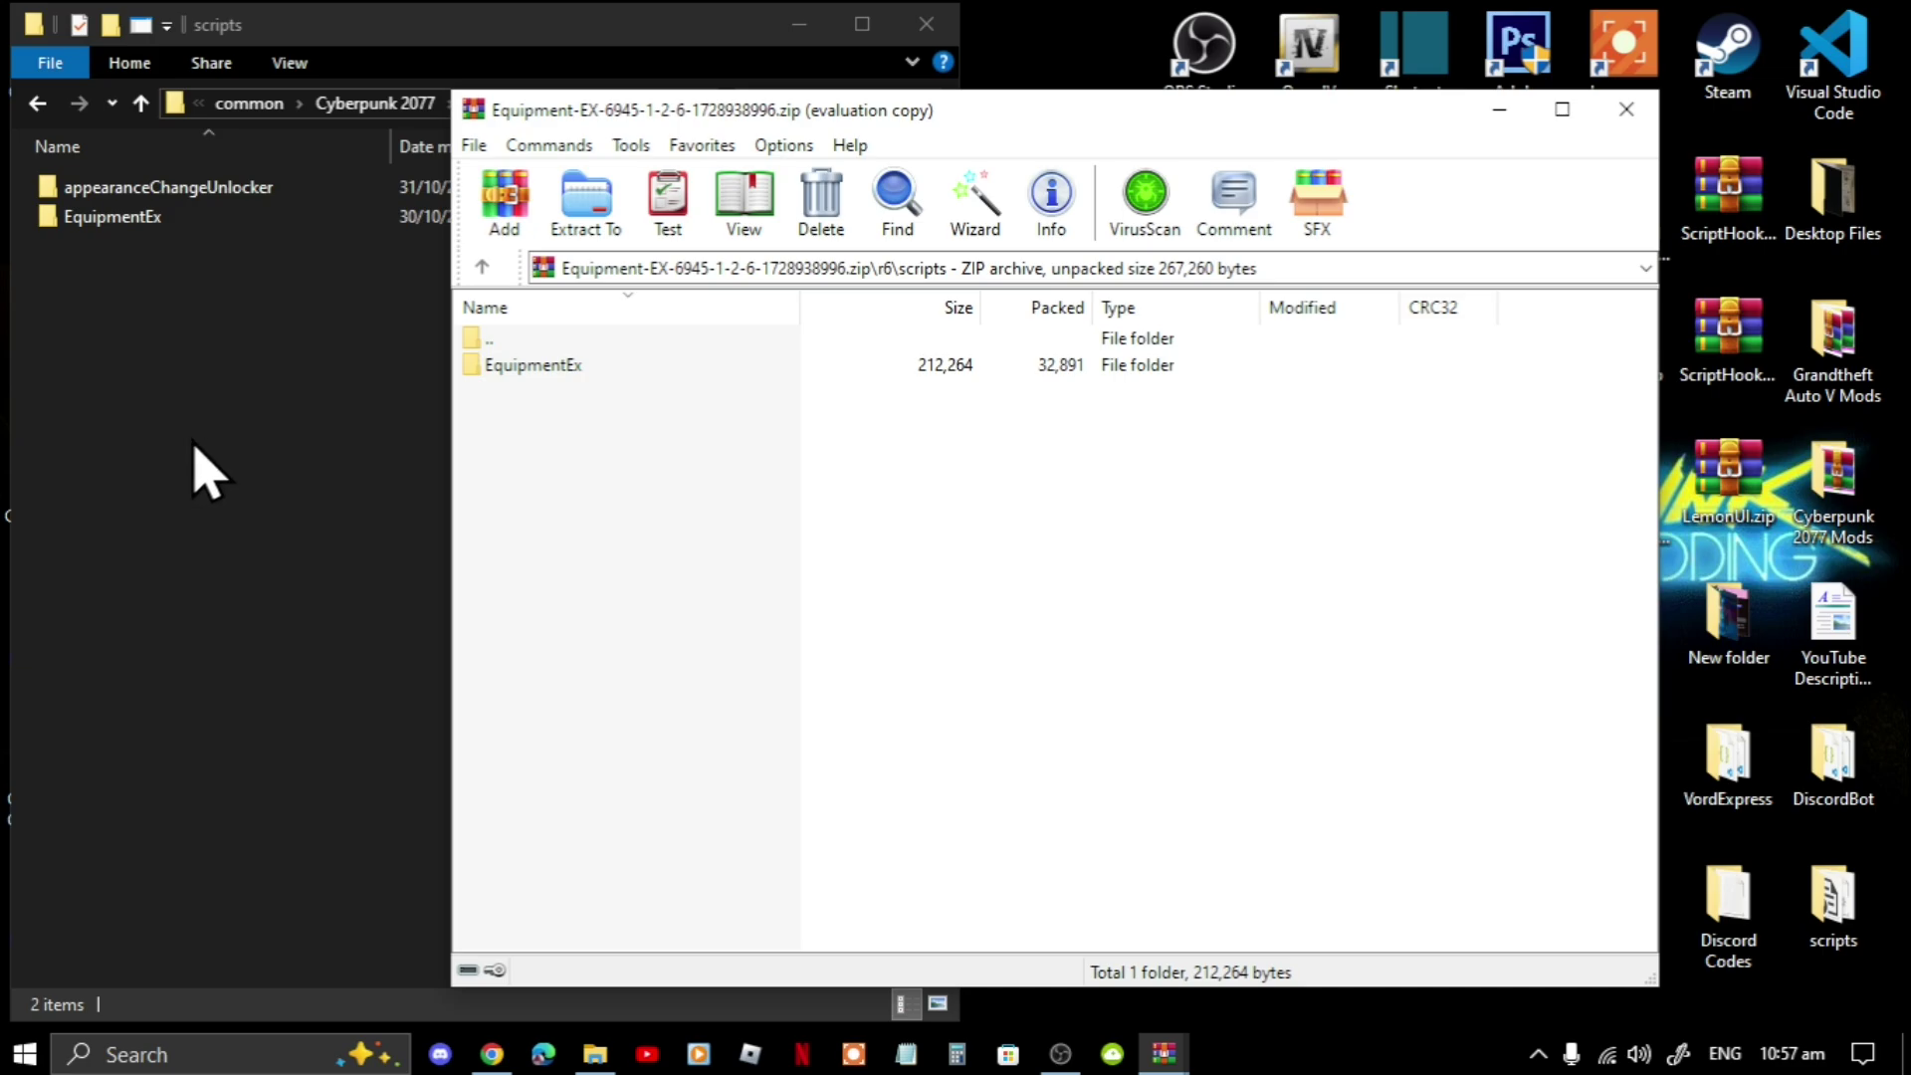
Step: Close the Equipment-EX archive and return to the main Cyberpunk 2077 game folder
key(BackSpace)
key(Down)
key(Return)
click(1626, 109)
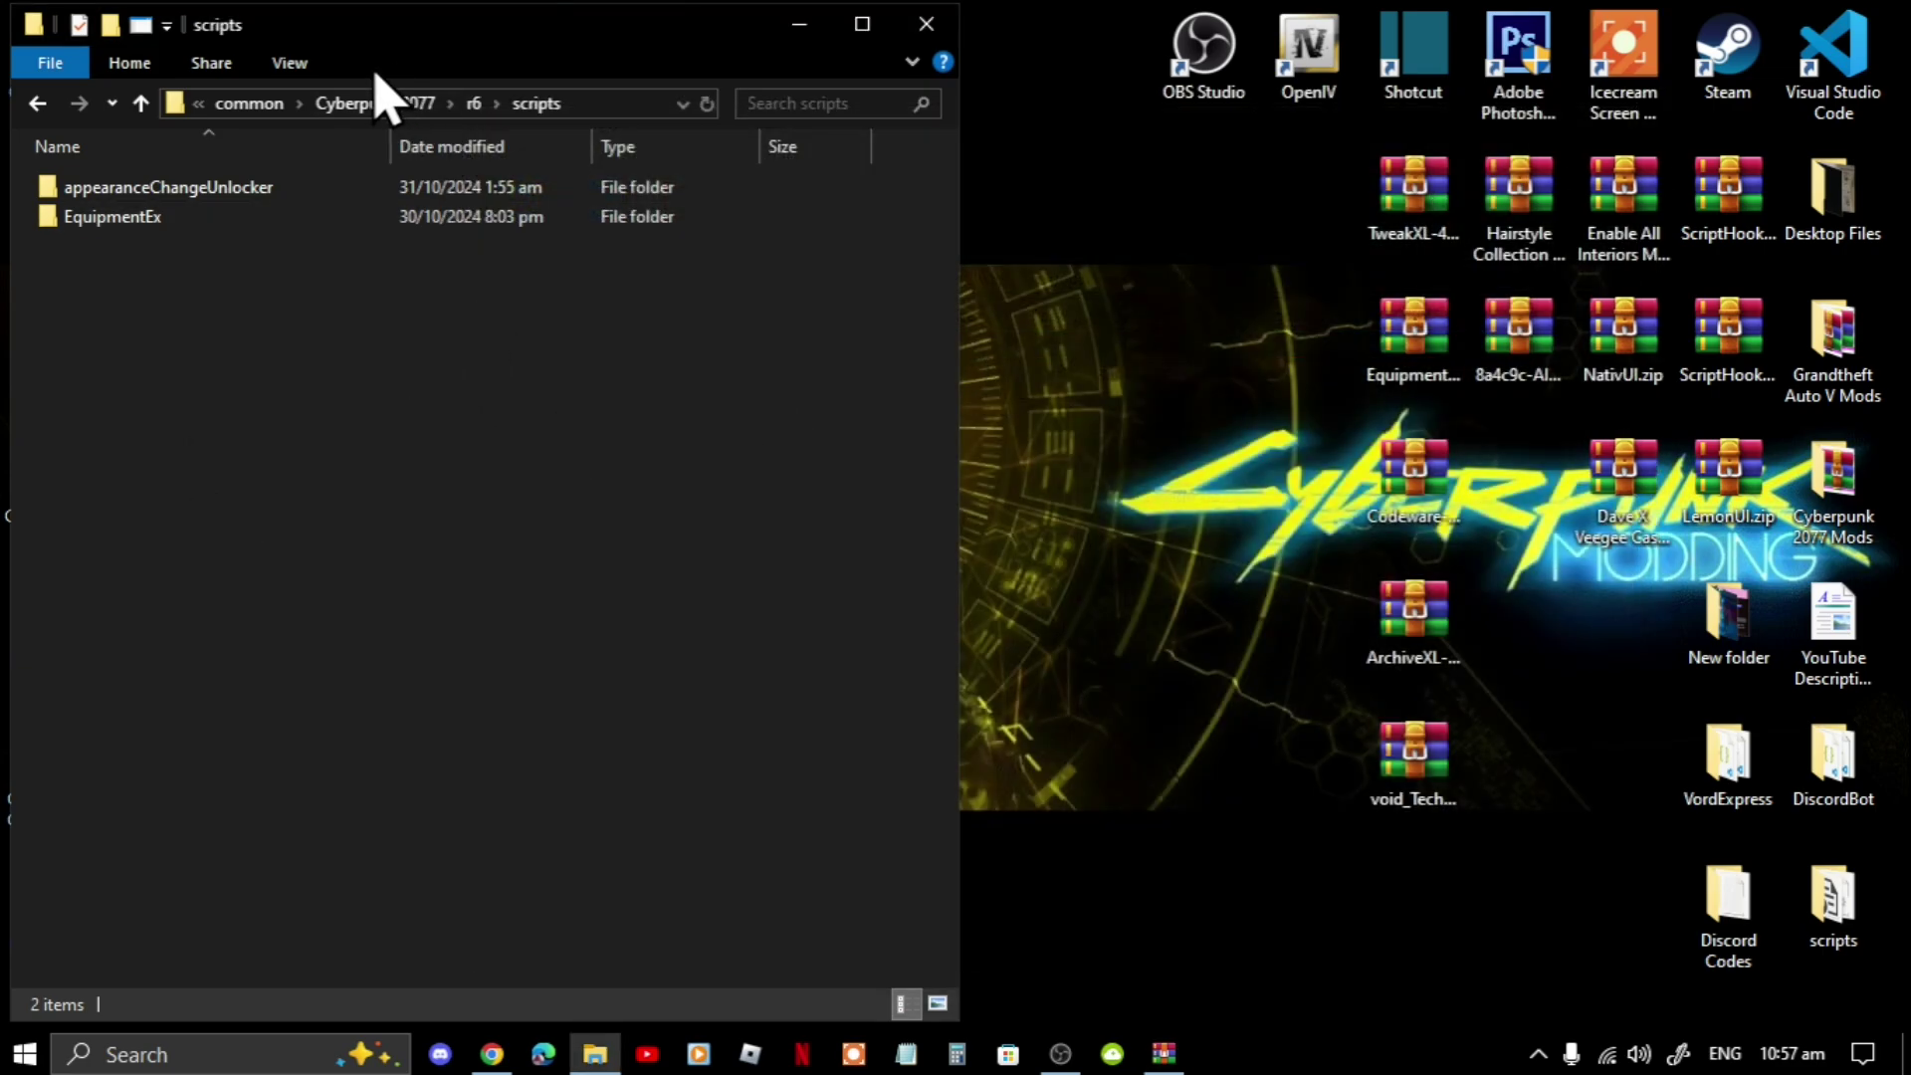
click(375, 105)
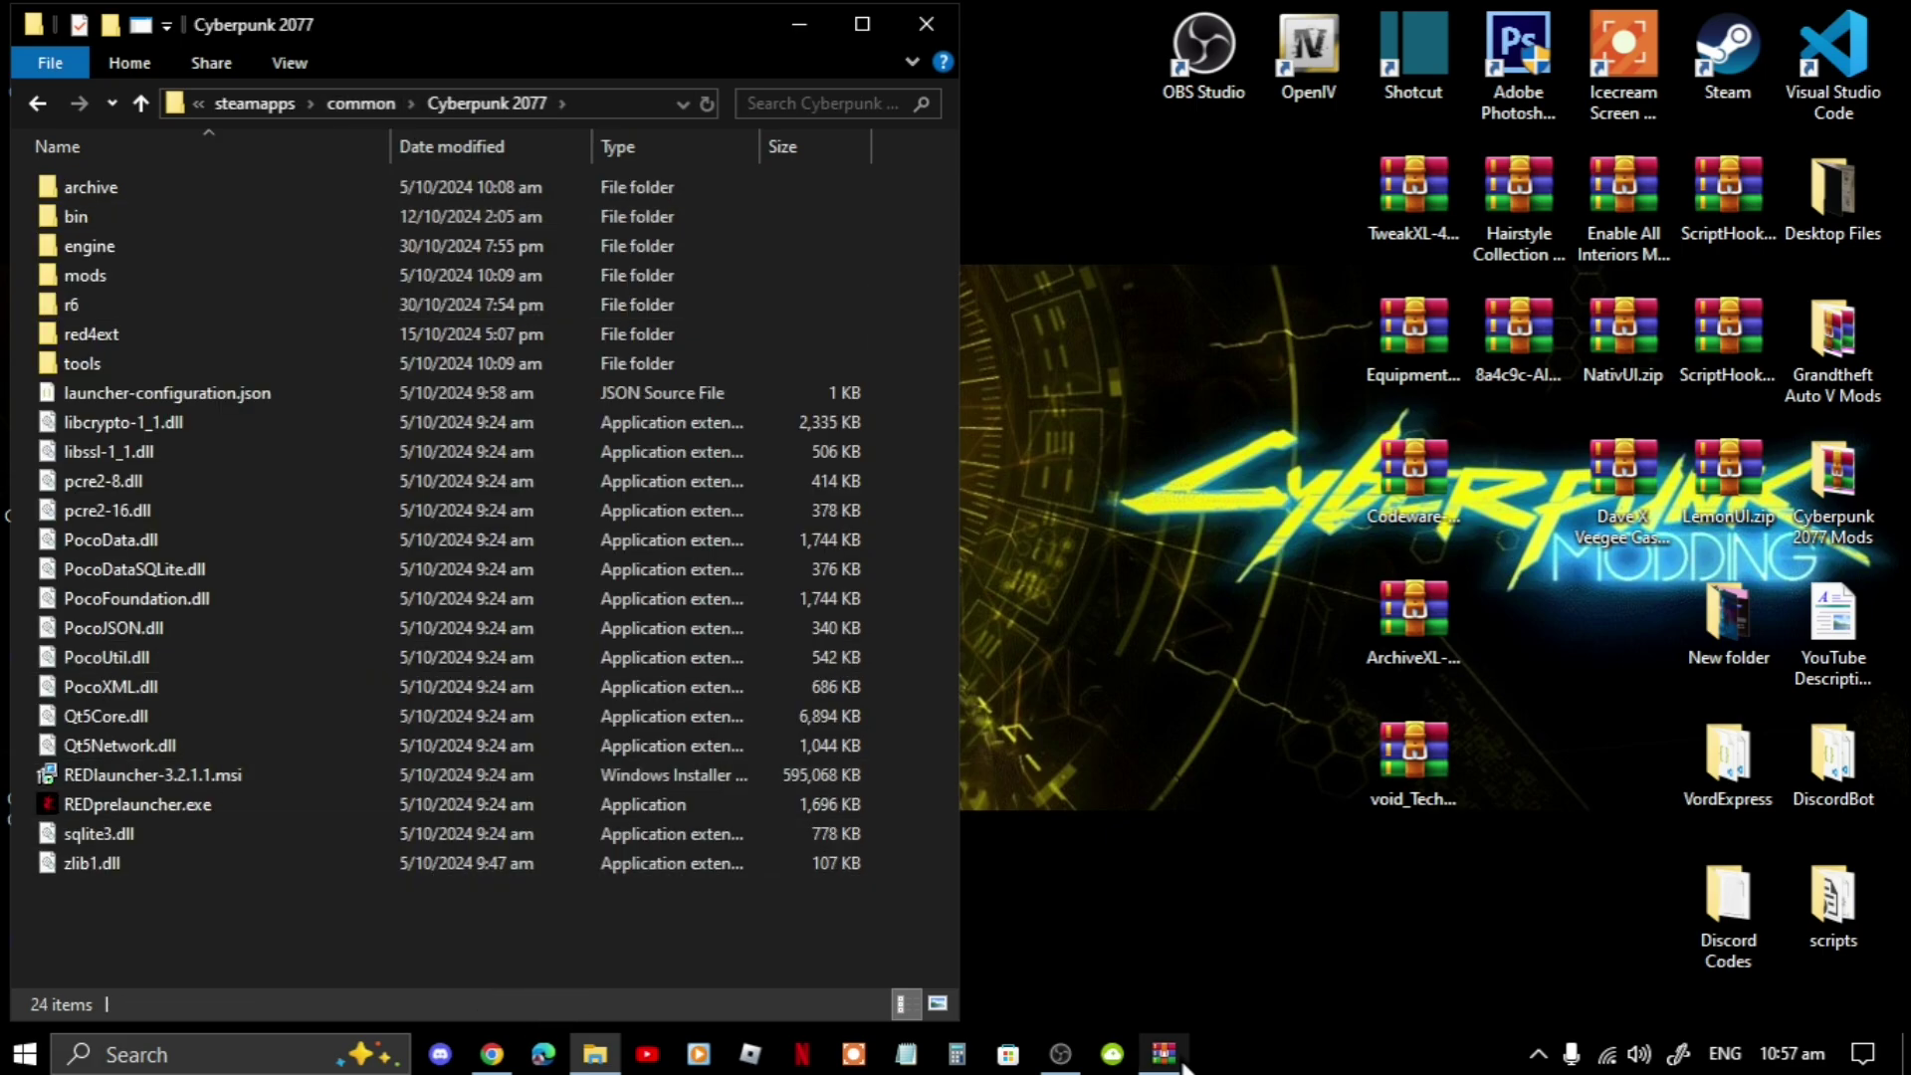
Step: Bring up the void_Techwear_Pants archive and place its window beside the Cyberpunk 2077 folder window
mouse_move(1184, 1063)
click(1231, 986)
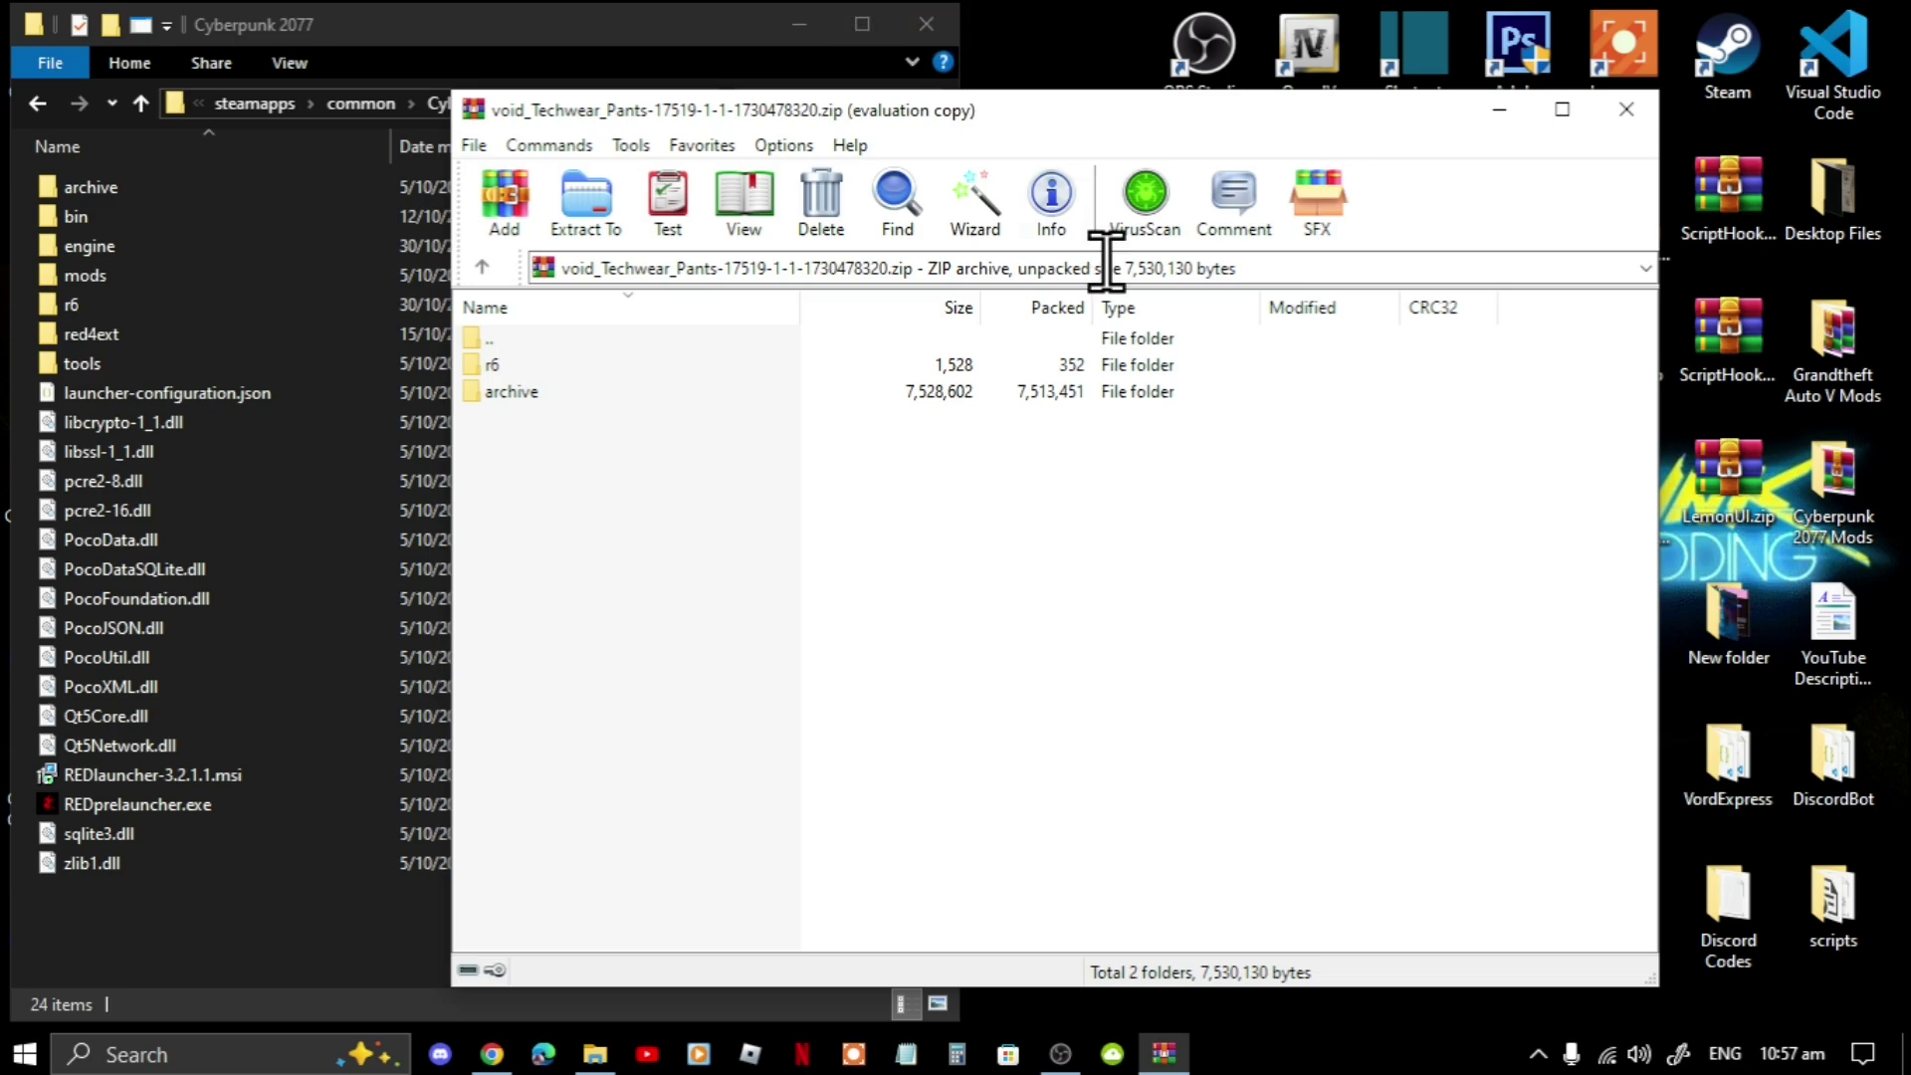
drag(1154, 129, 1671, 98)
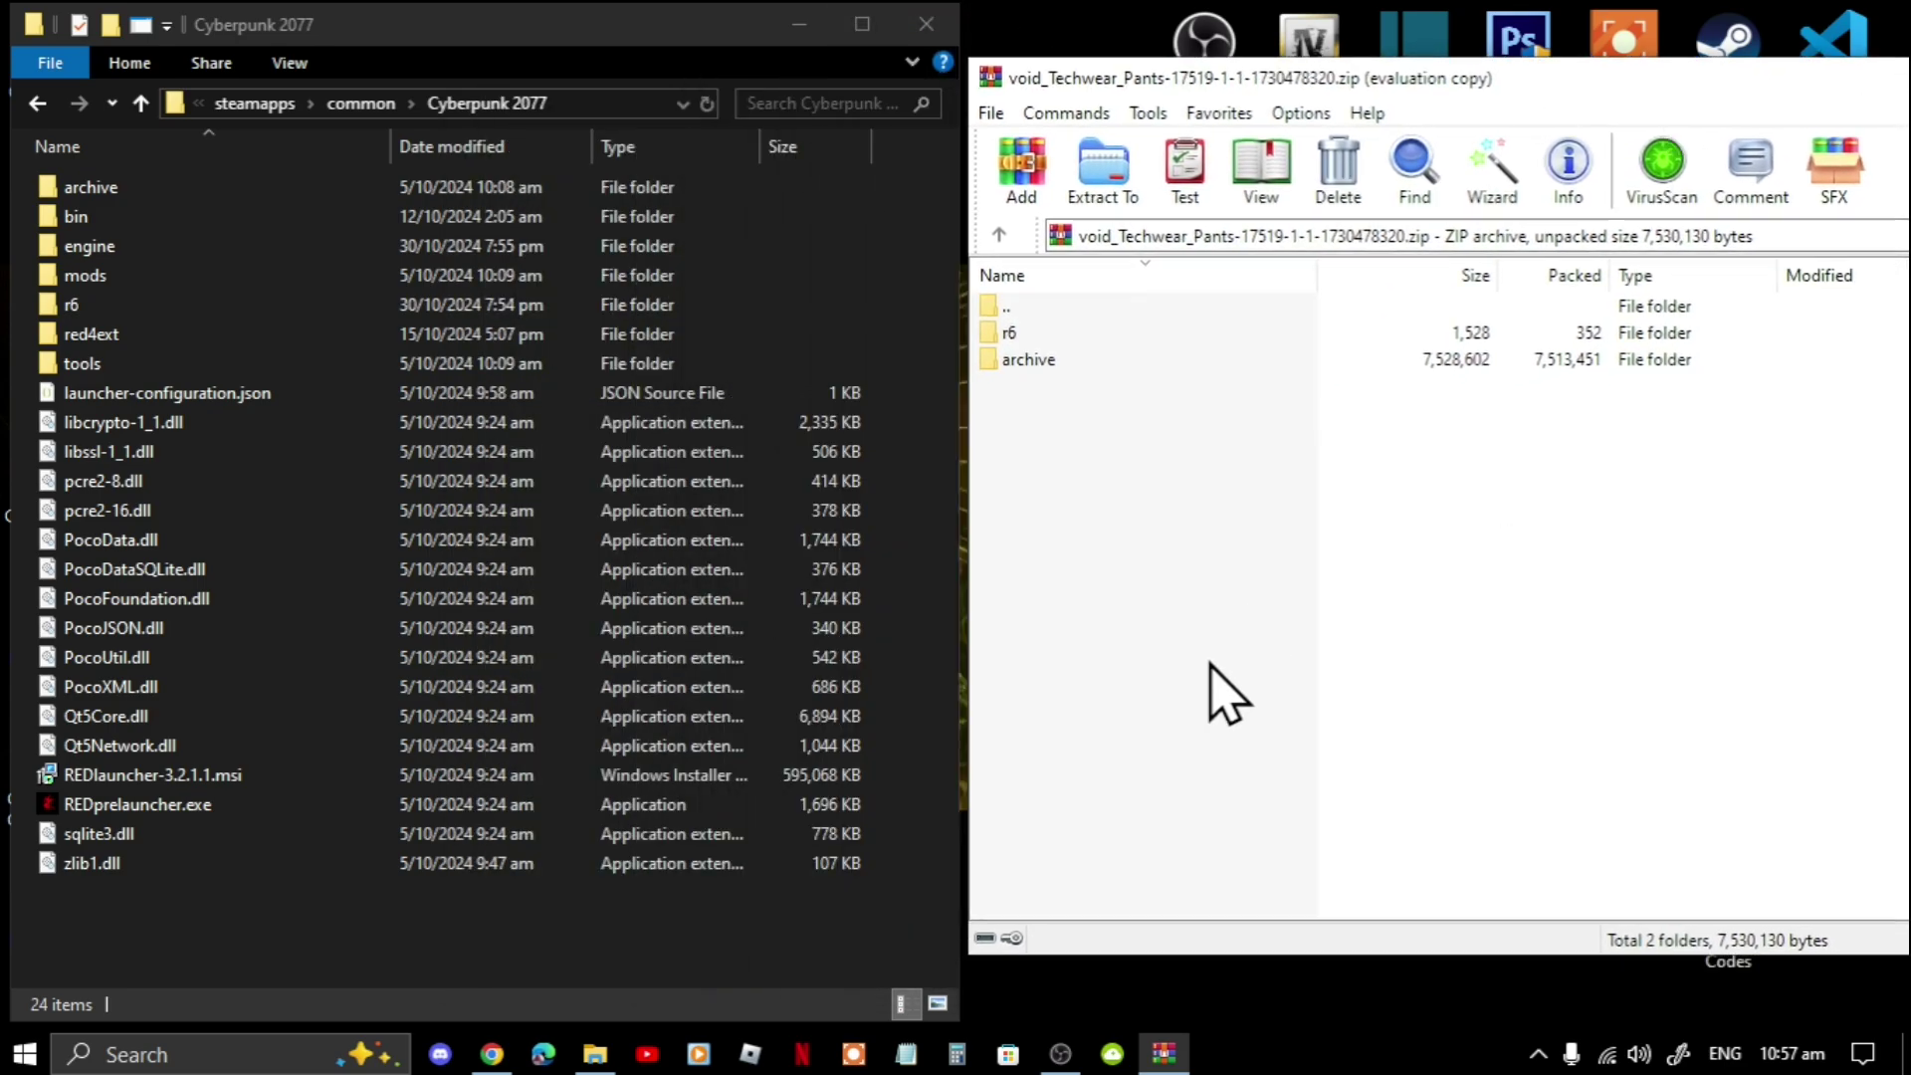
Step: Copy the yellingintothevoid folder from r6\tweaks in the Techwear Pants archive into the game's r6\tweaks folder
double_click(1017, 336)
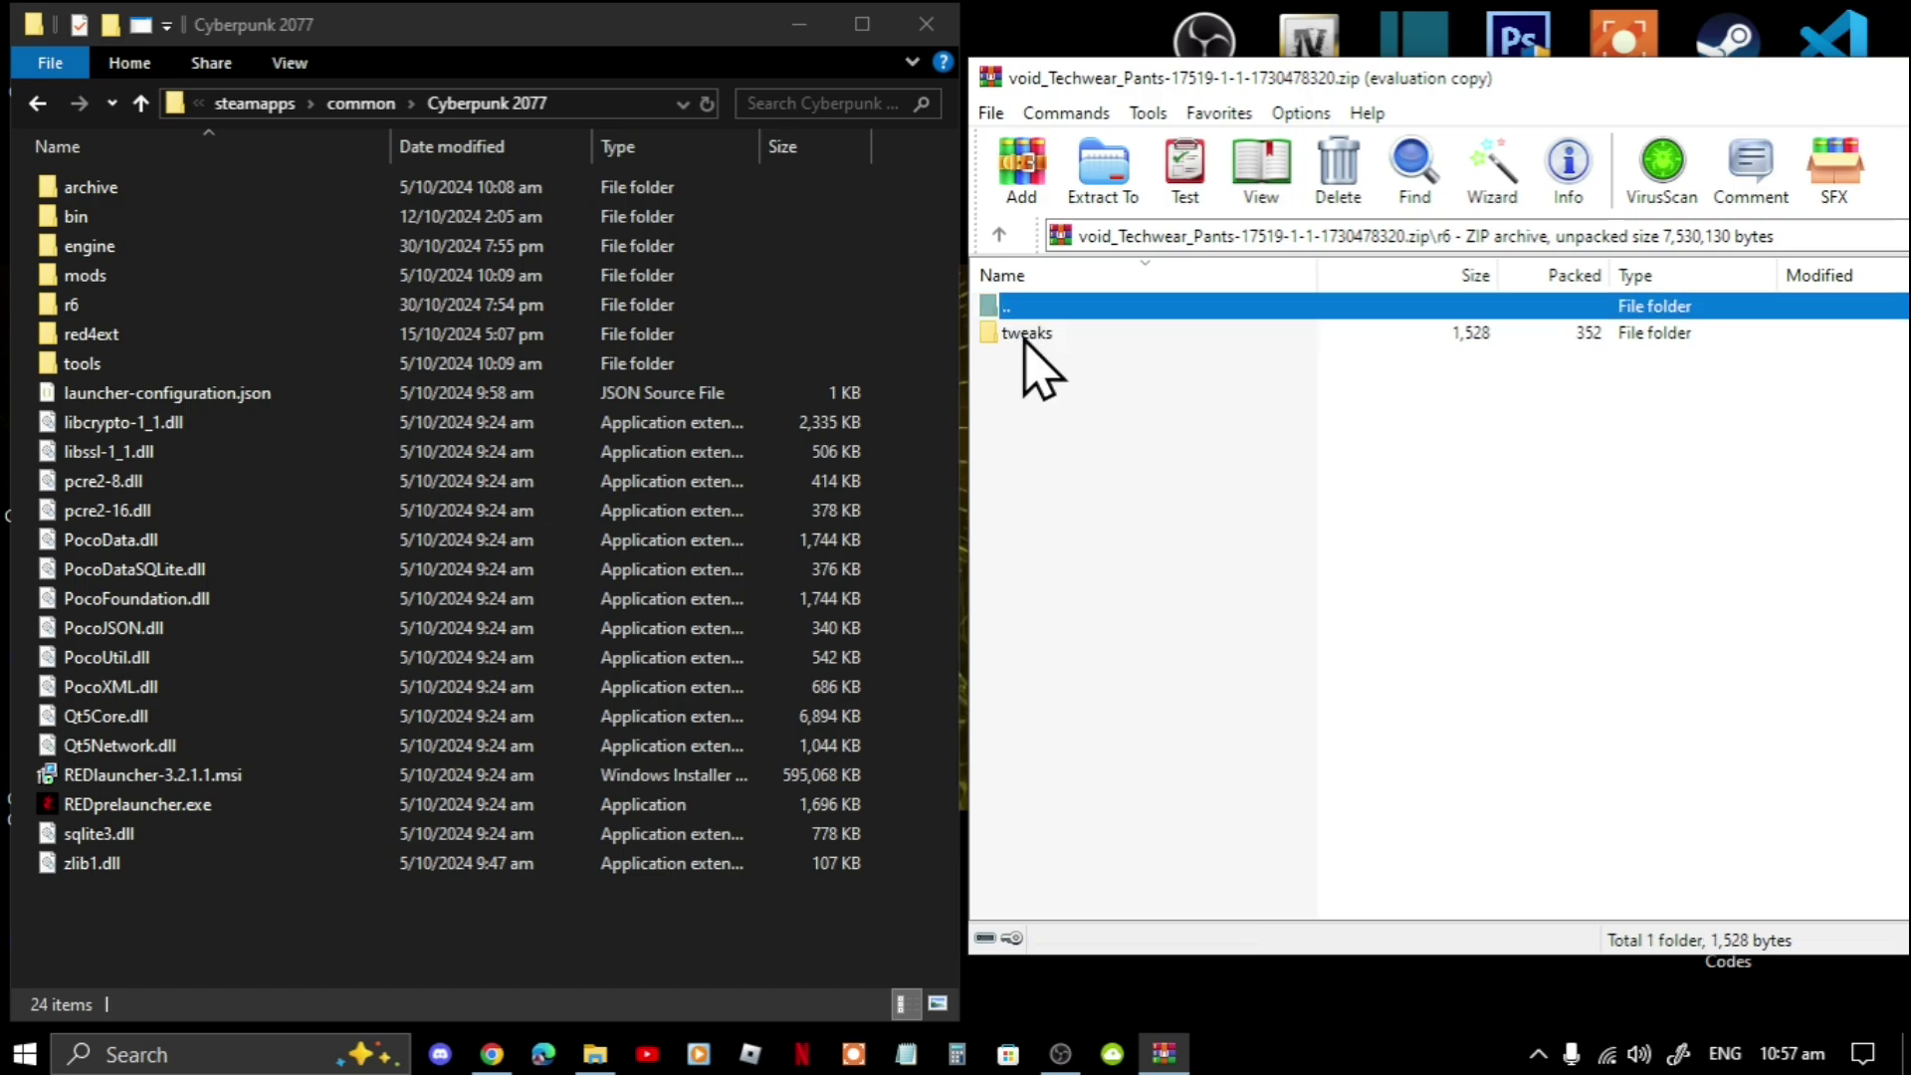
double_click(1026, 336)
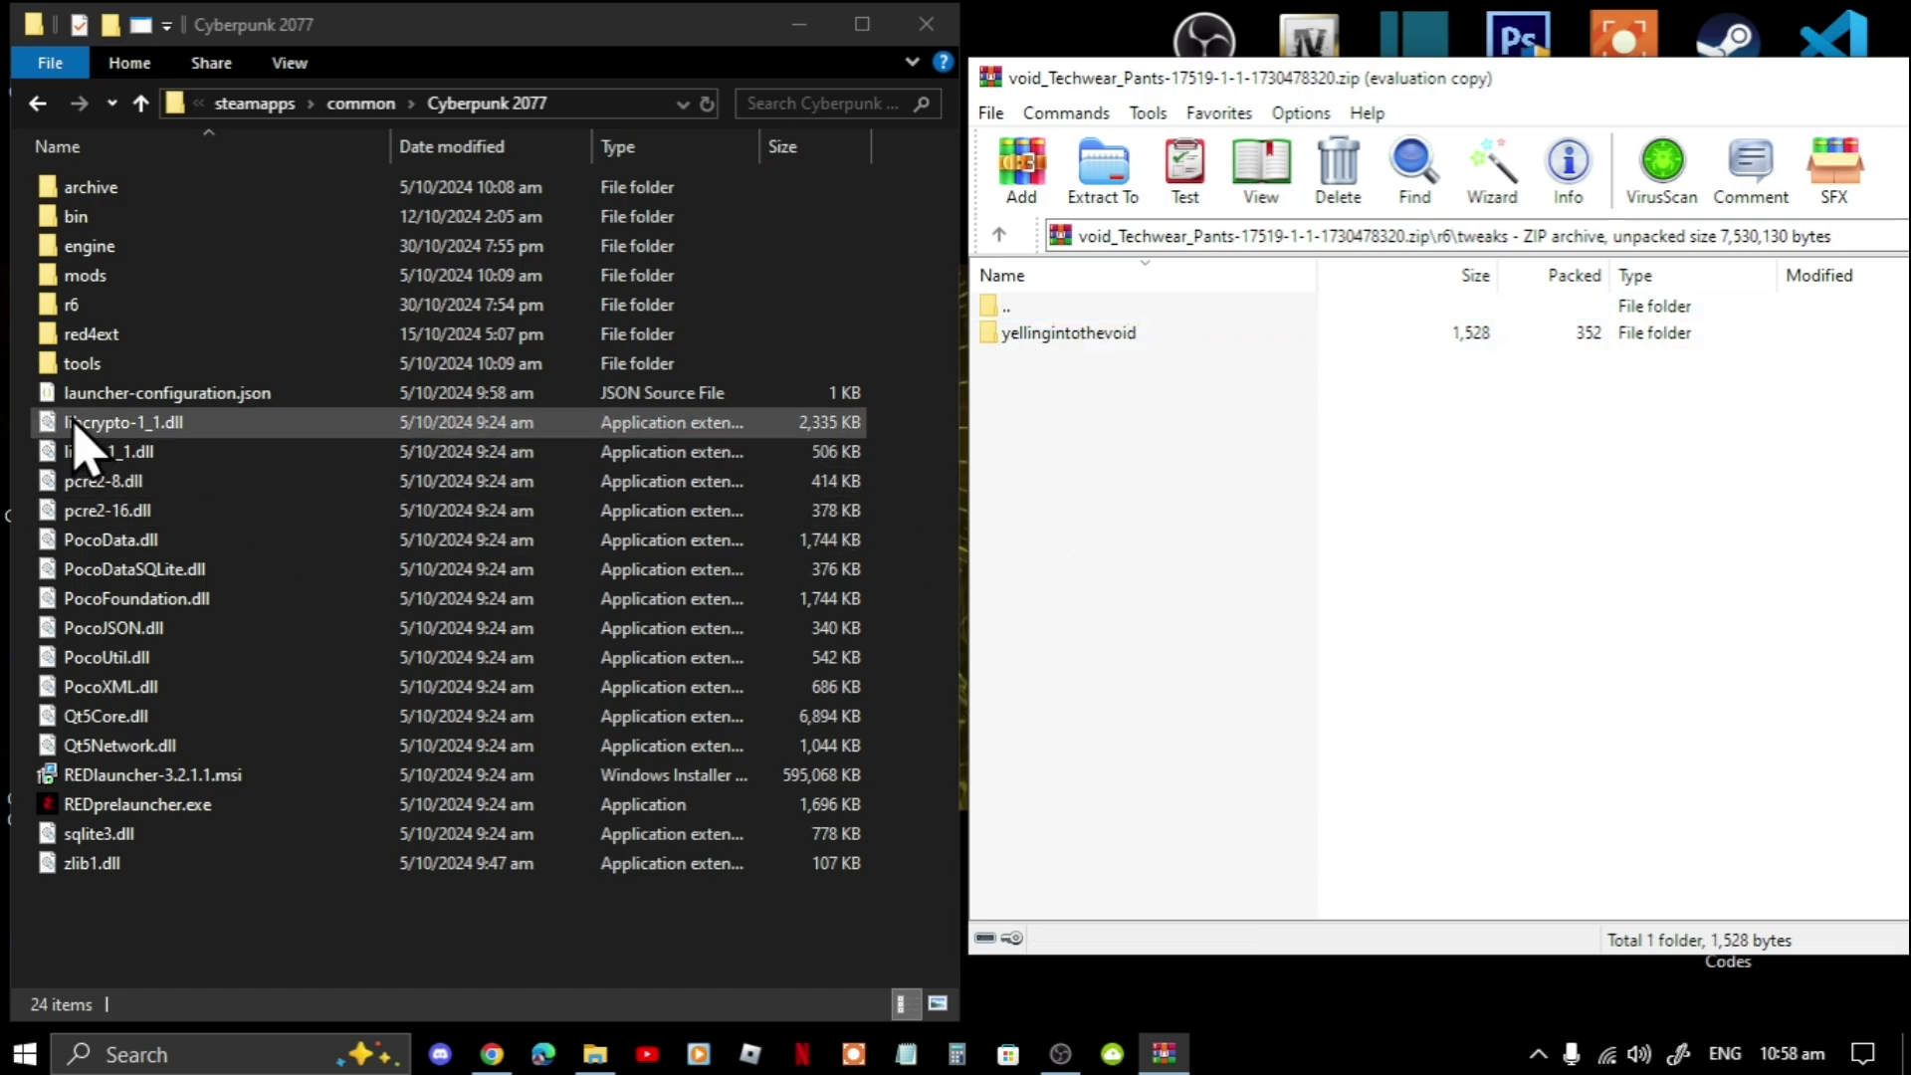
double_click(85, 317)
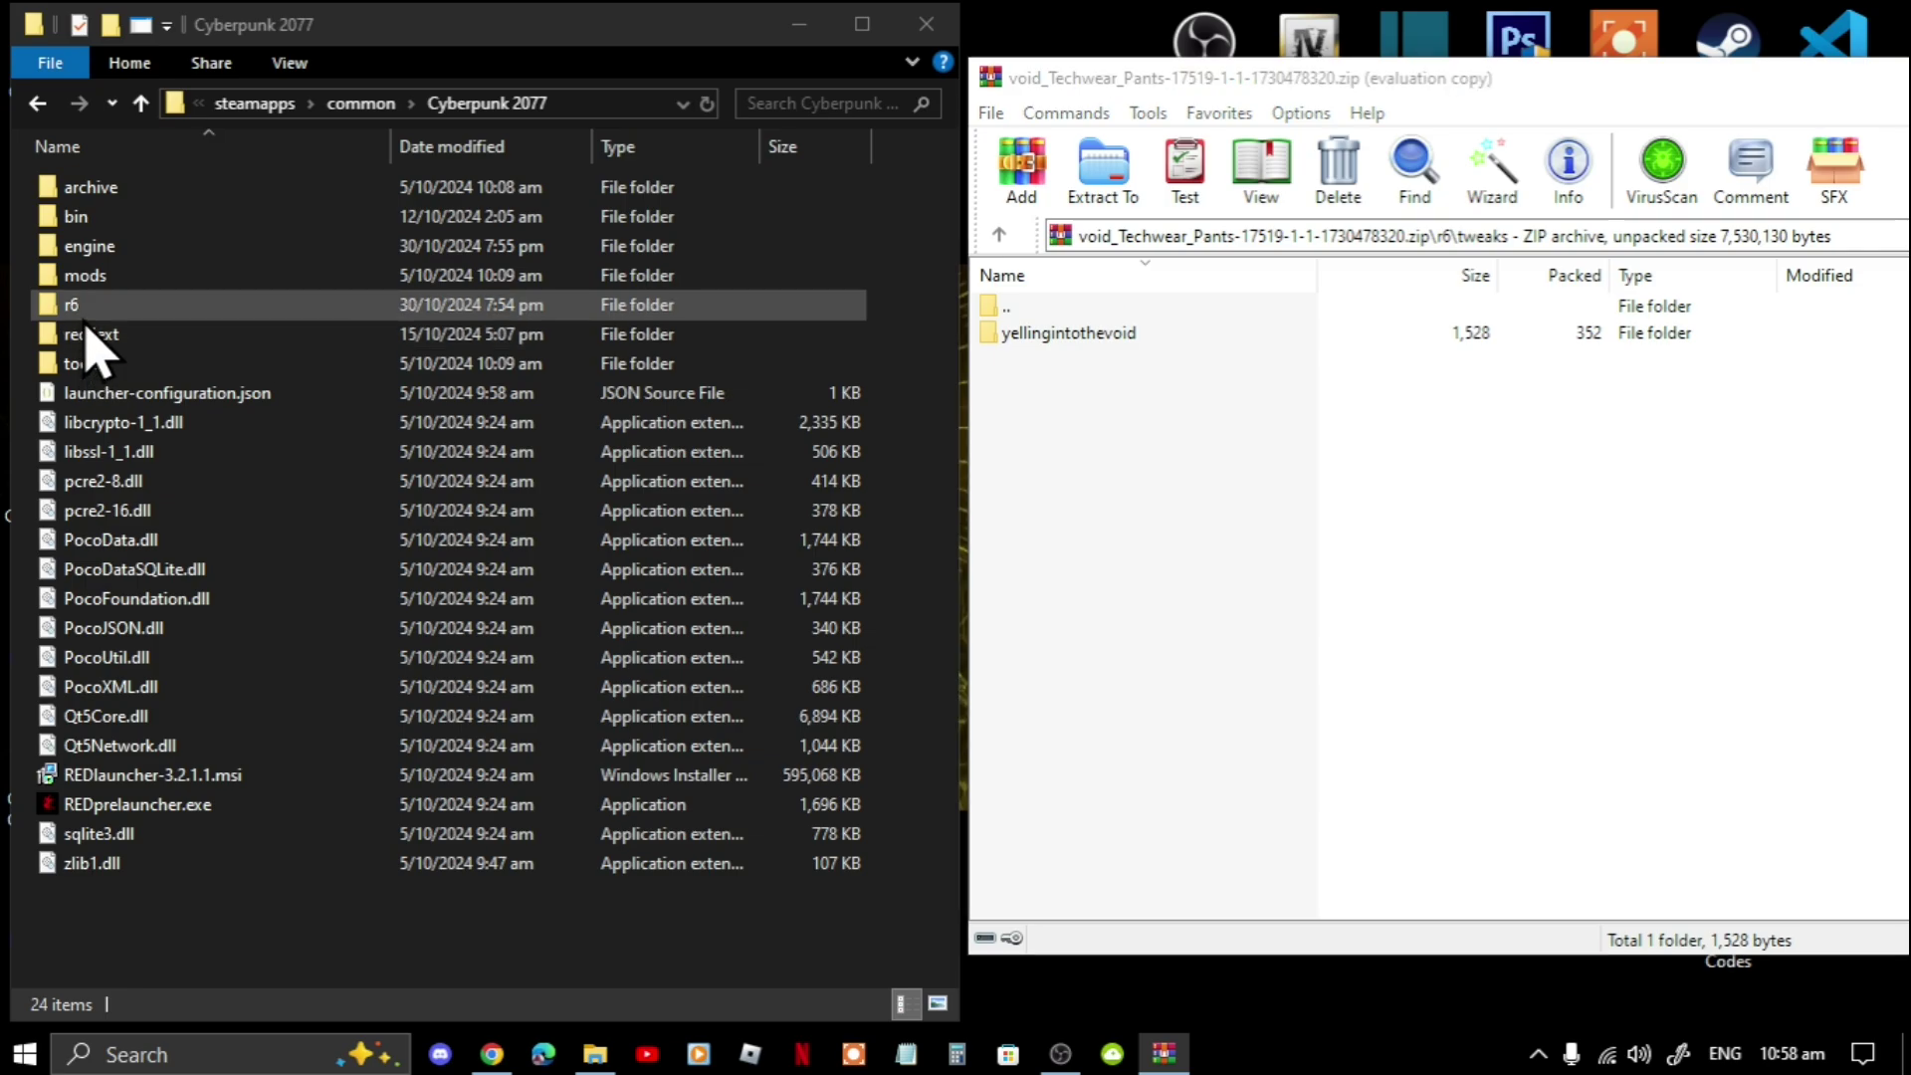
double_click(87, 338)
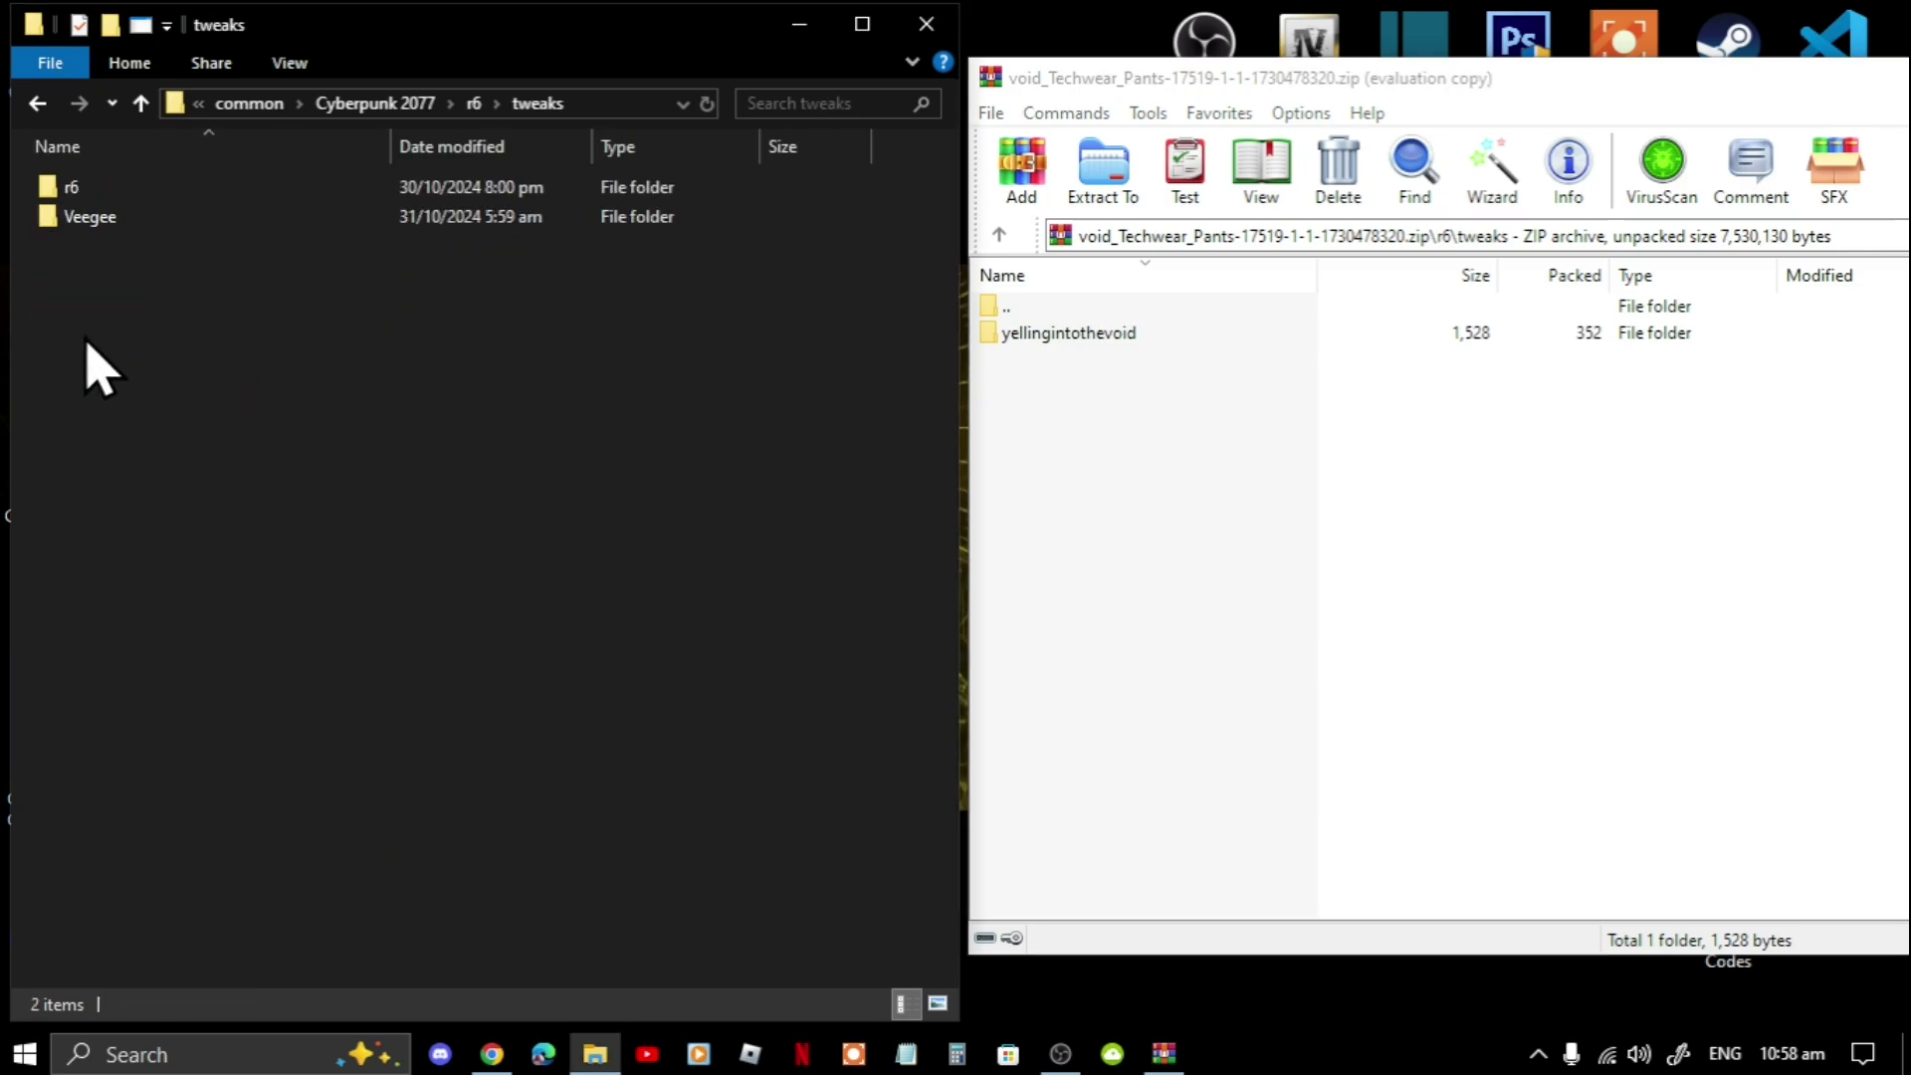
click(1039, 378)
drag(1046, 343, 72, 347)
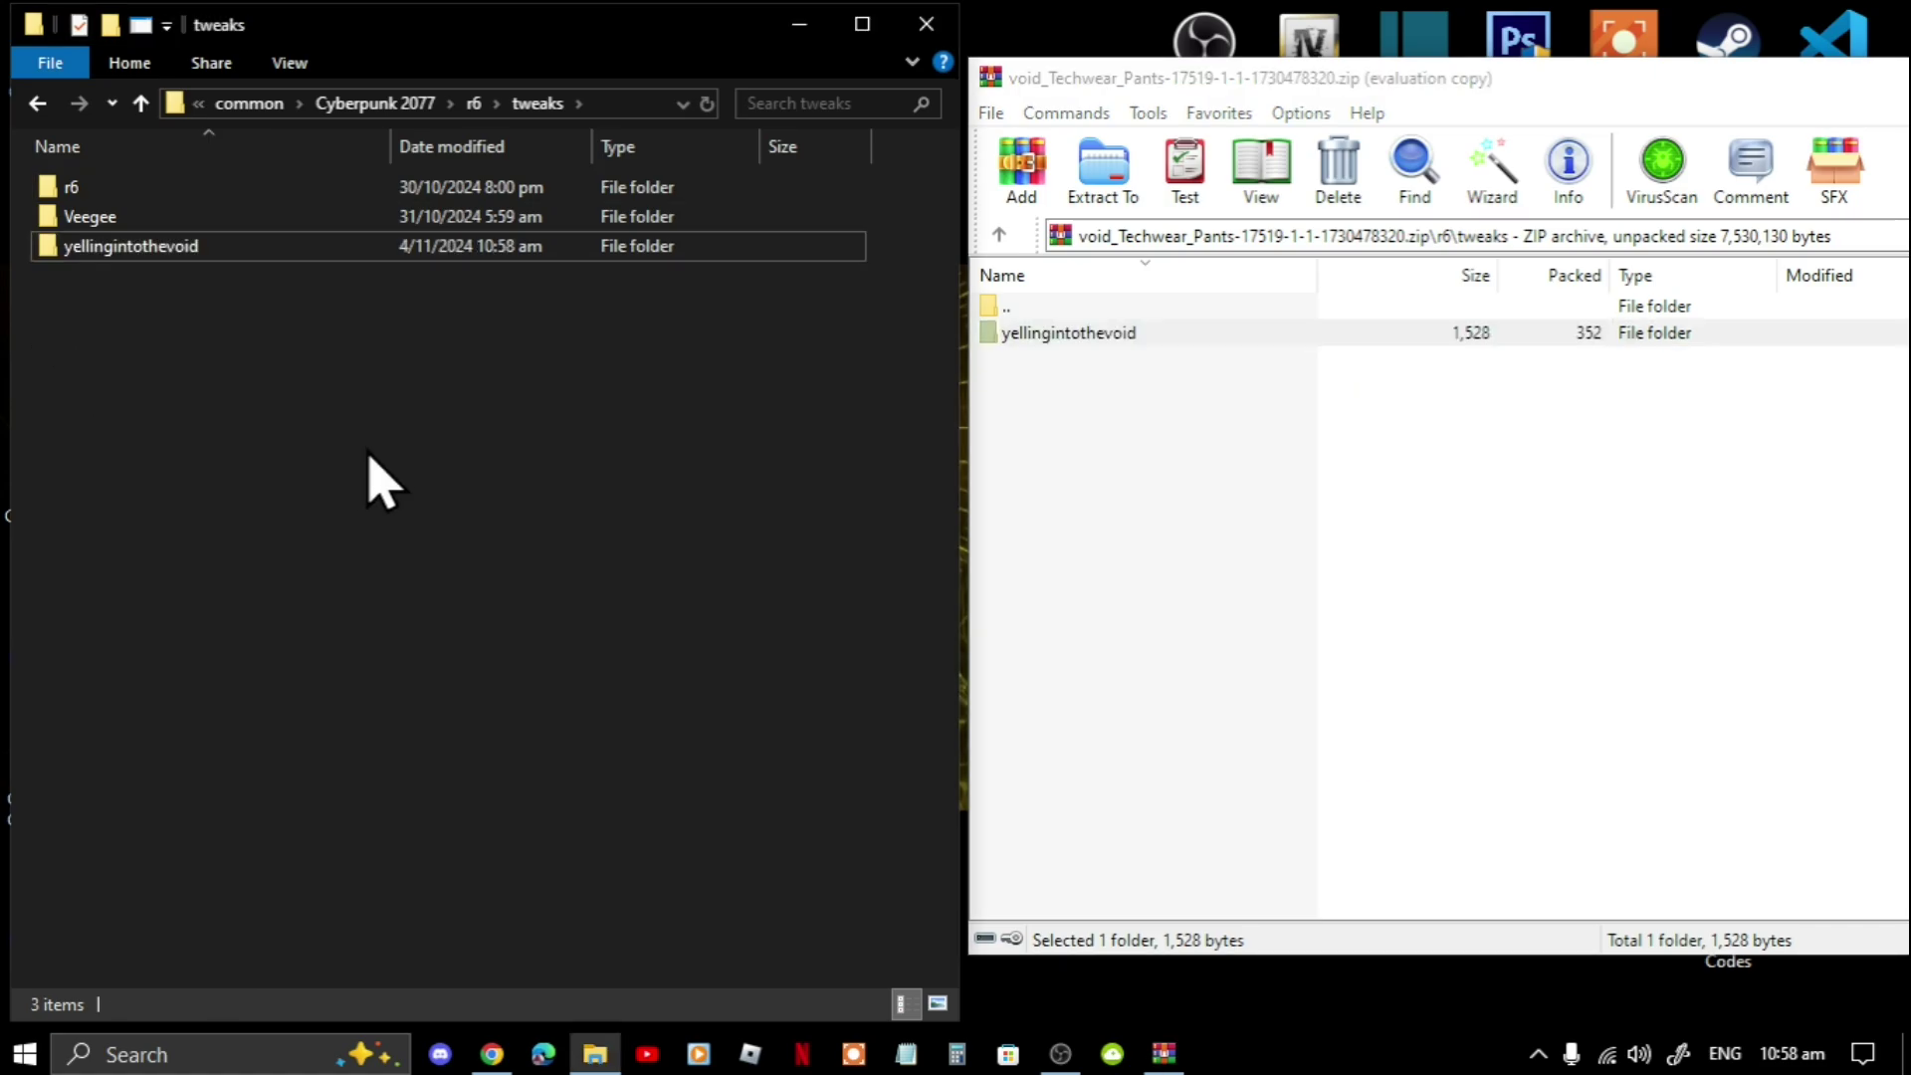
Step: Return to the main Cyberpunk 2077 folder and go back to the root of the void_Techwear_Pants archive
click(394, 103)
click(1095, 537)
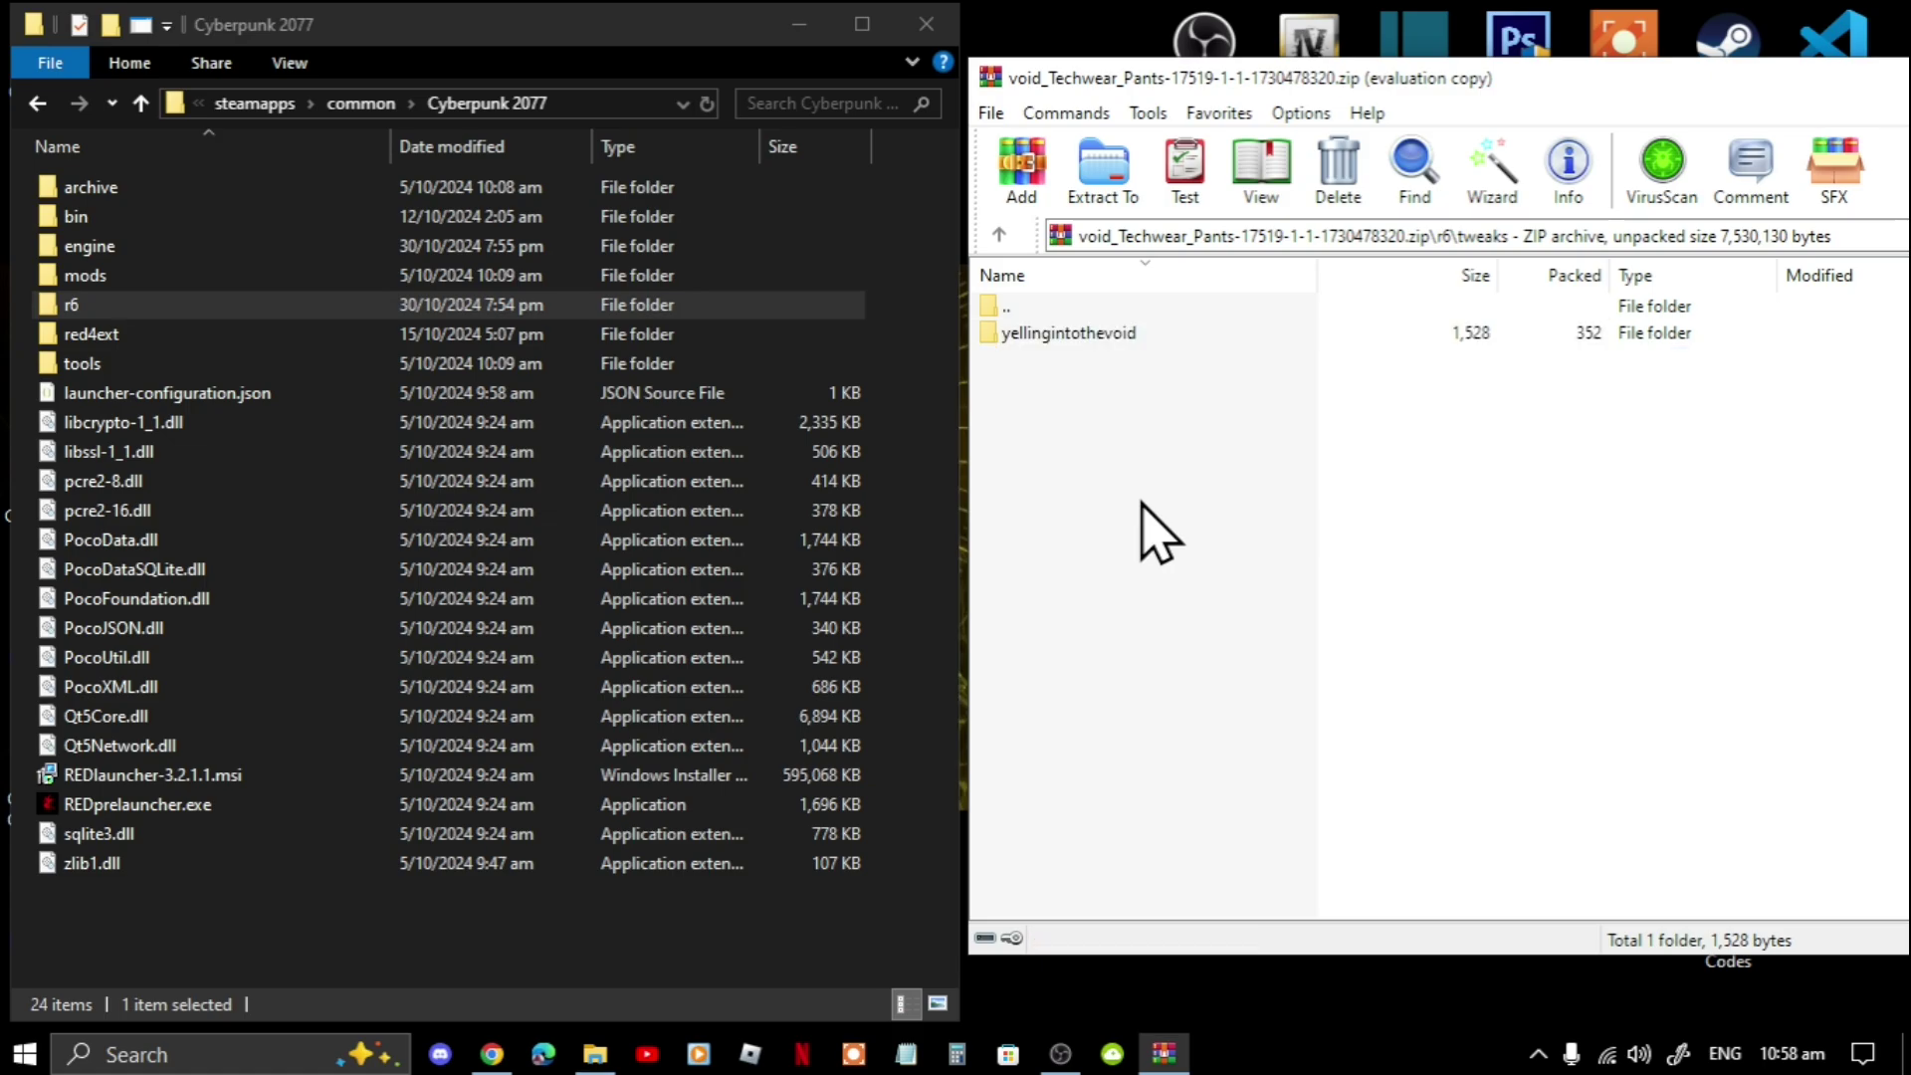
key(BackSpace)
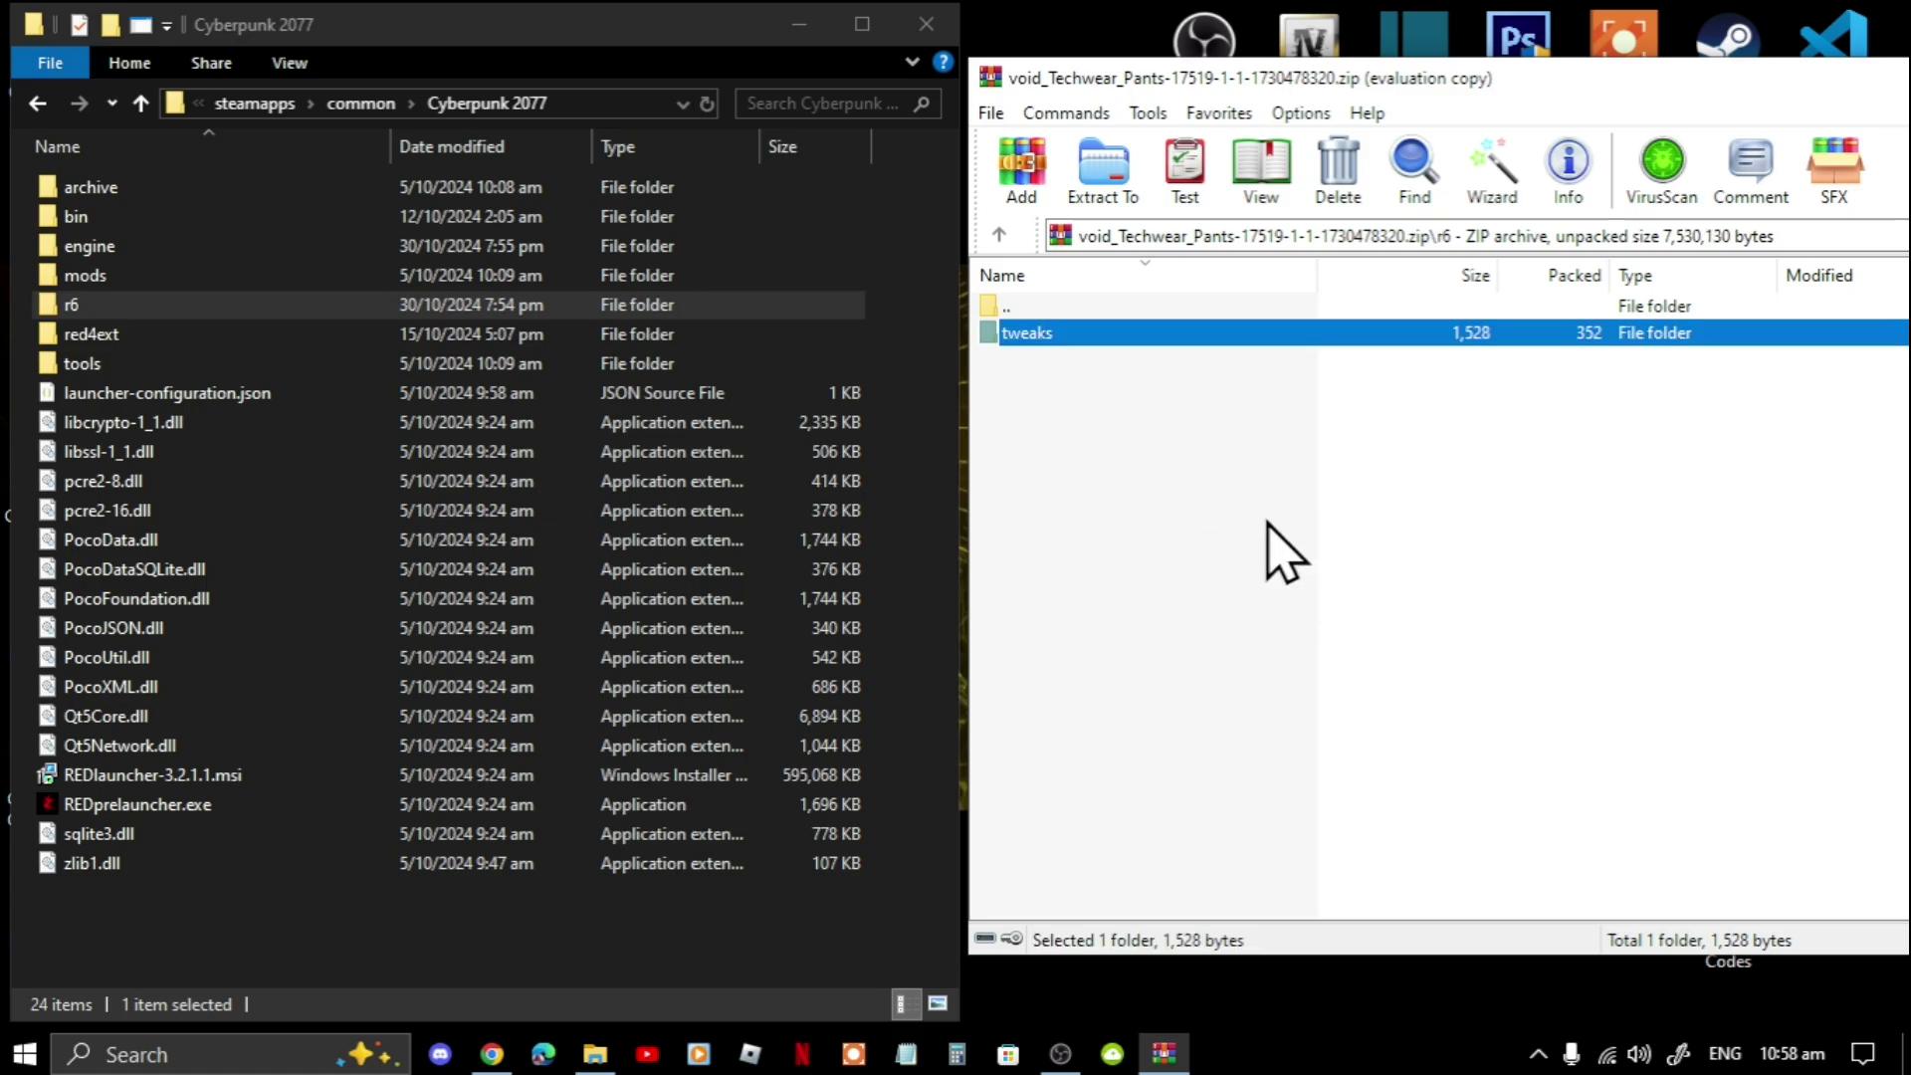
key(BackSpace)
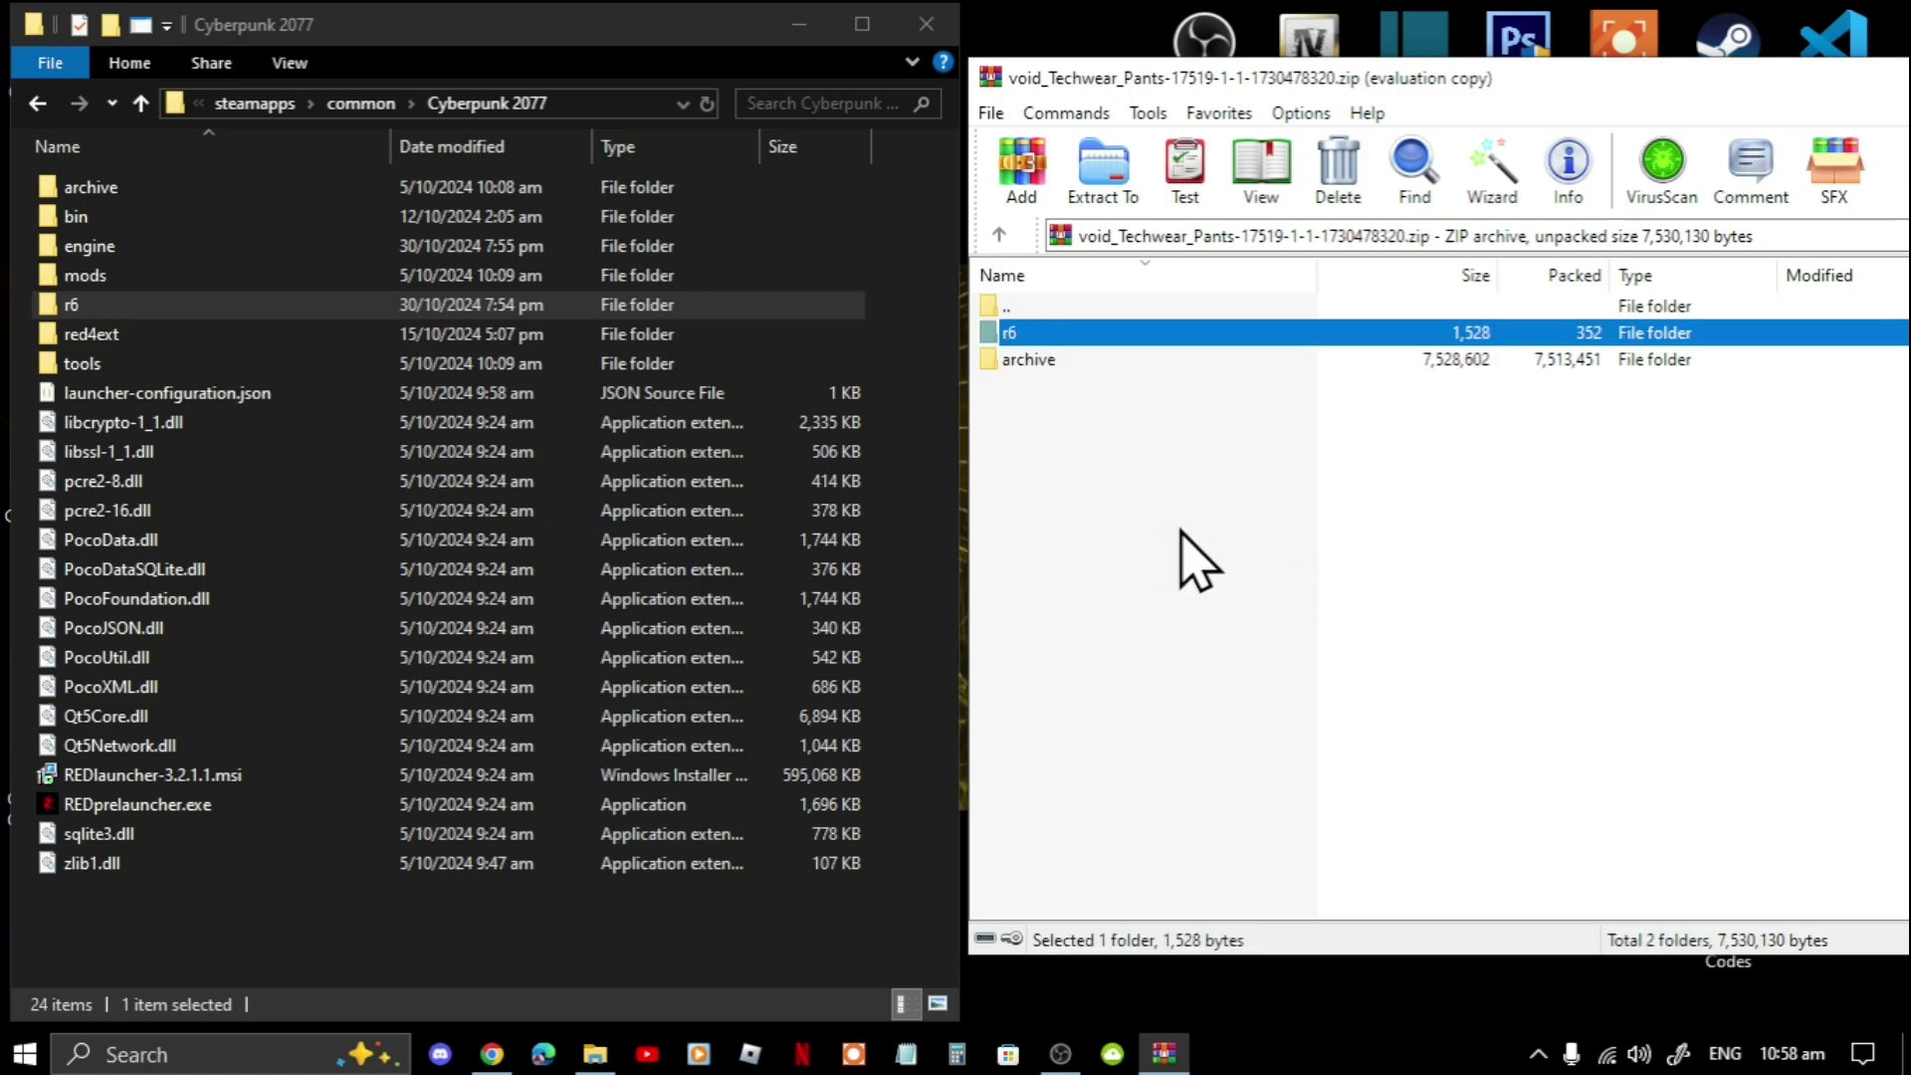
Step: Copy void_Techwear_Pants.xl and void_Techwear_Pants.archive from the archive's archive\pc\mod folder into the game's archive\pc\mod folder
double_click(180, 189)
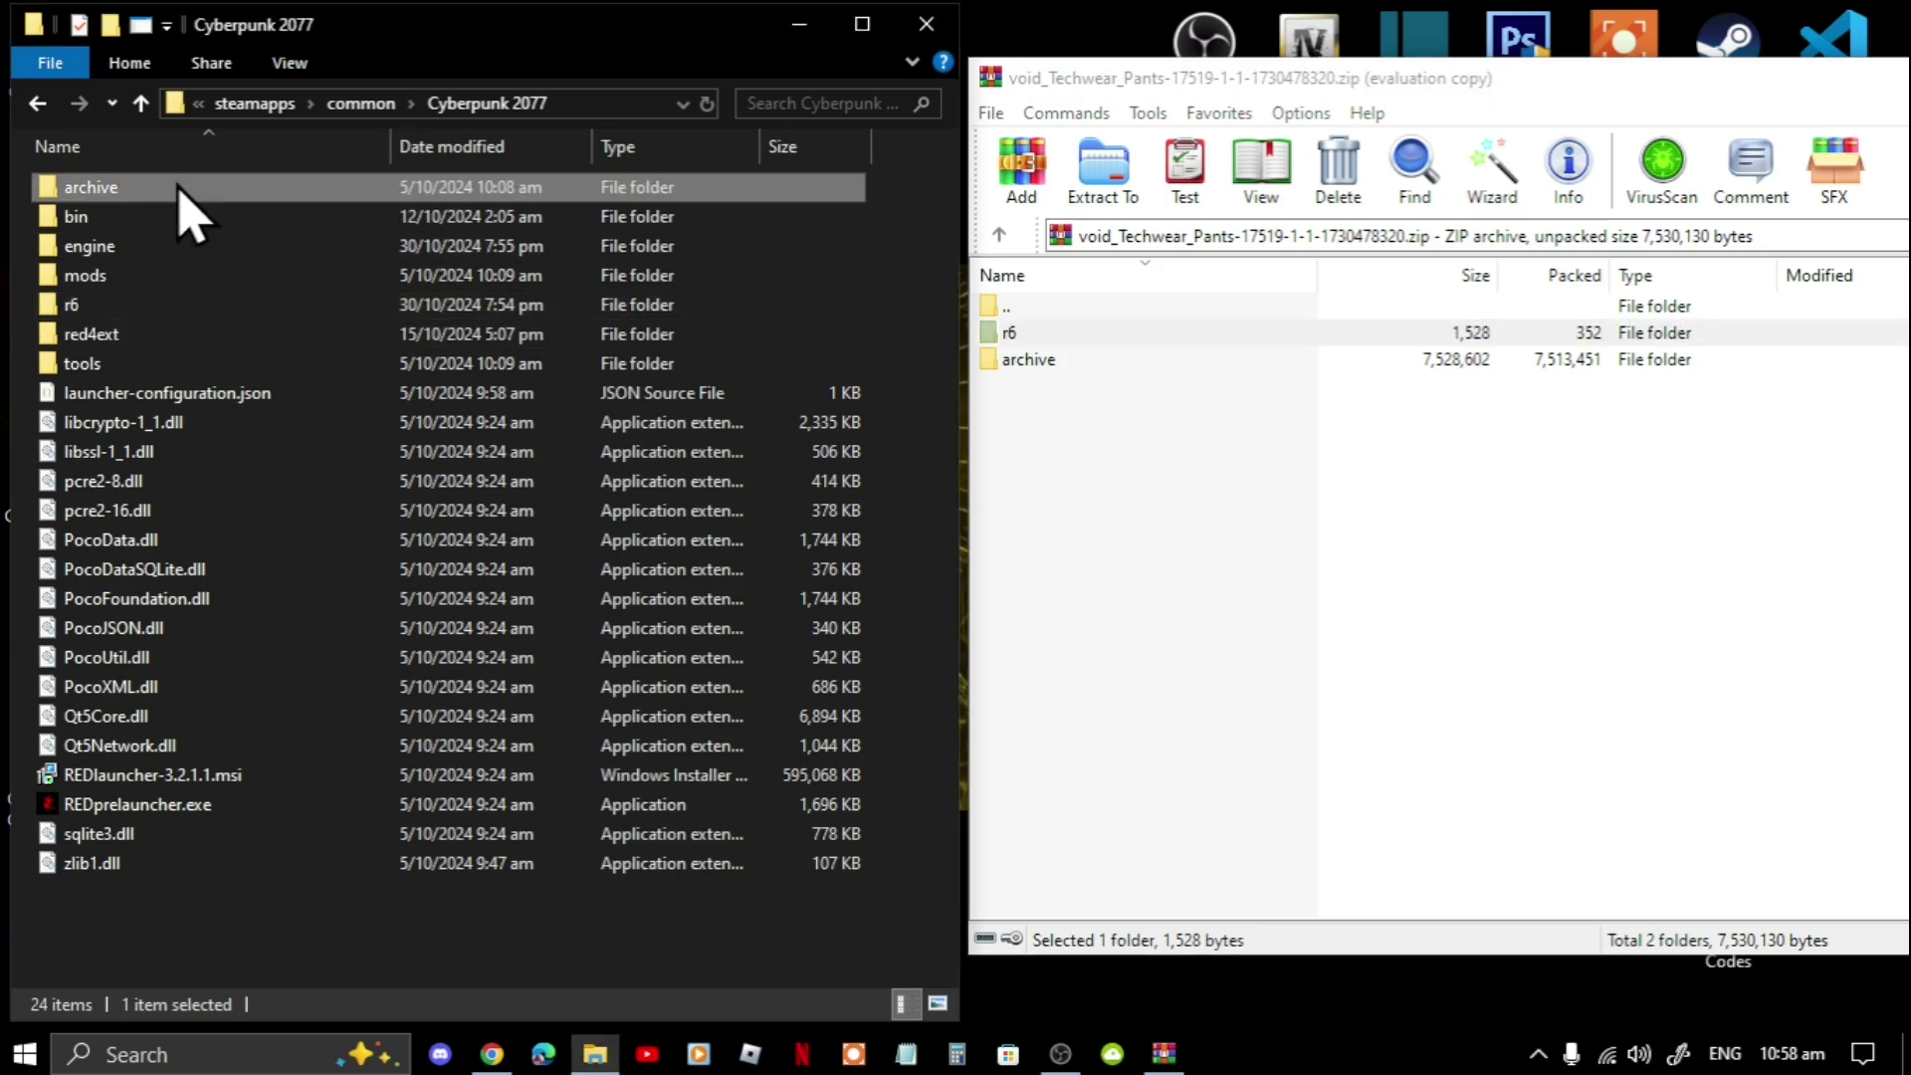
double_click(180, 189)
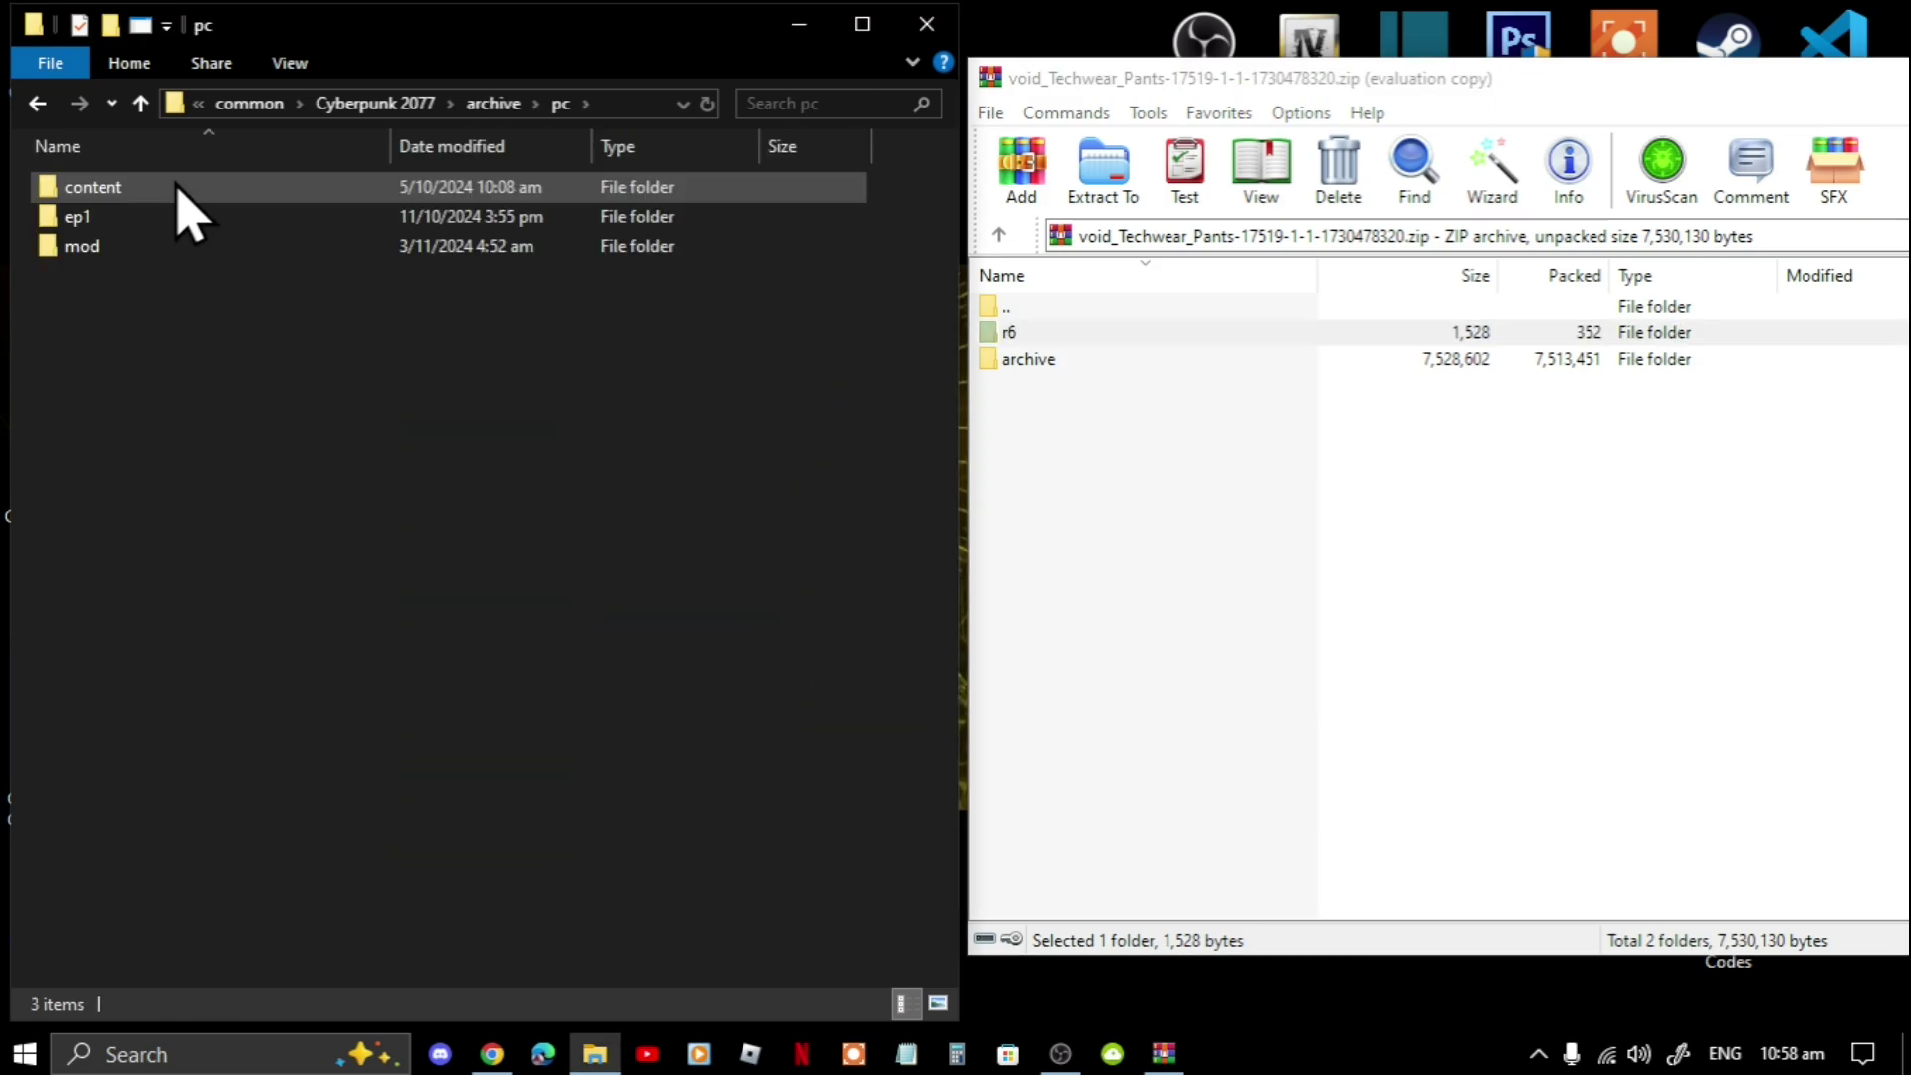
double_click(181, 249)
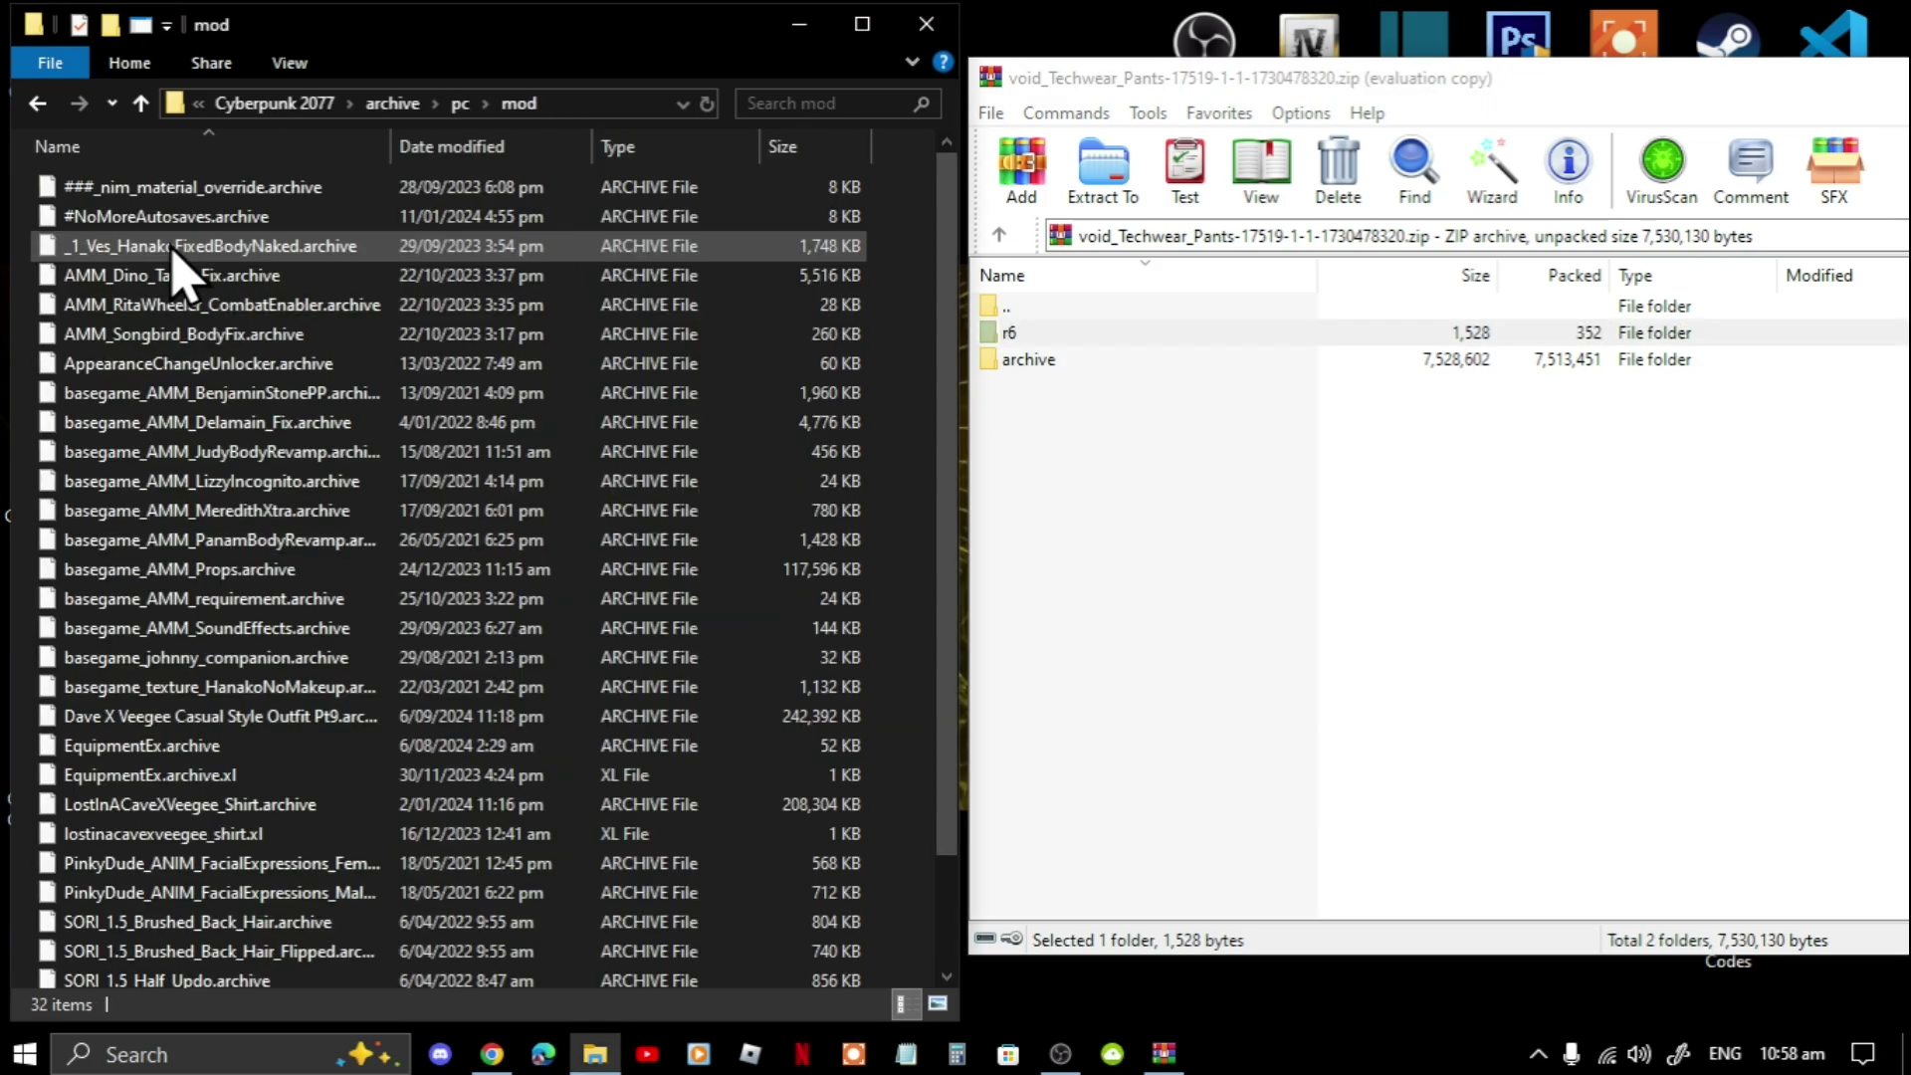
click(1262, 549)
double_click(1007, 368)
double_click(1014, 334)
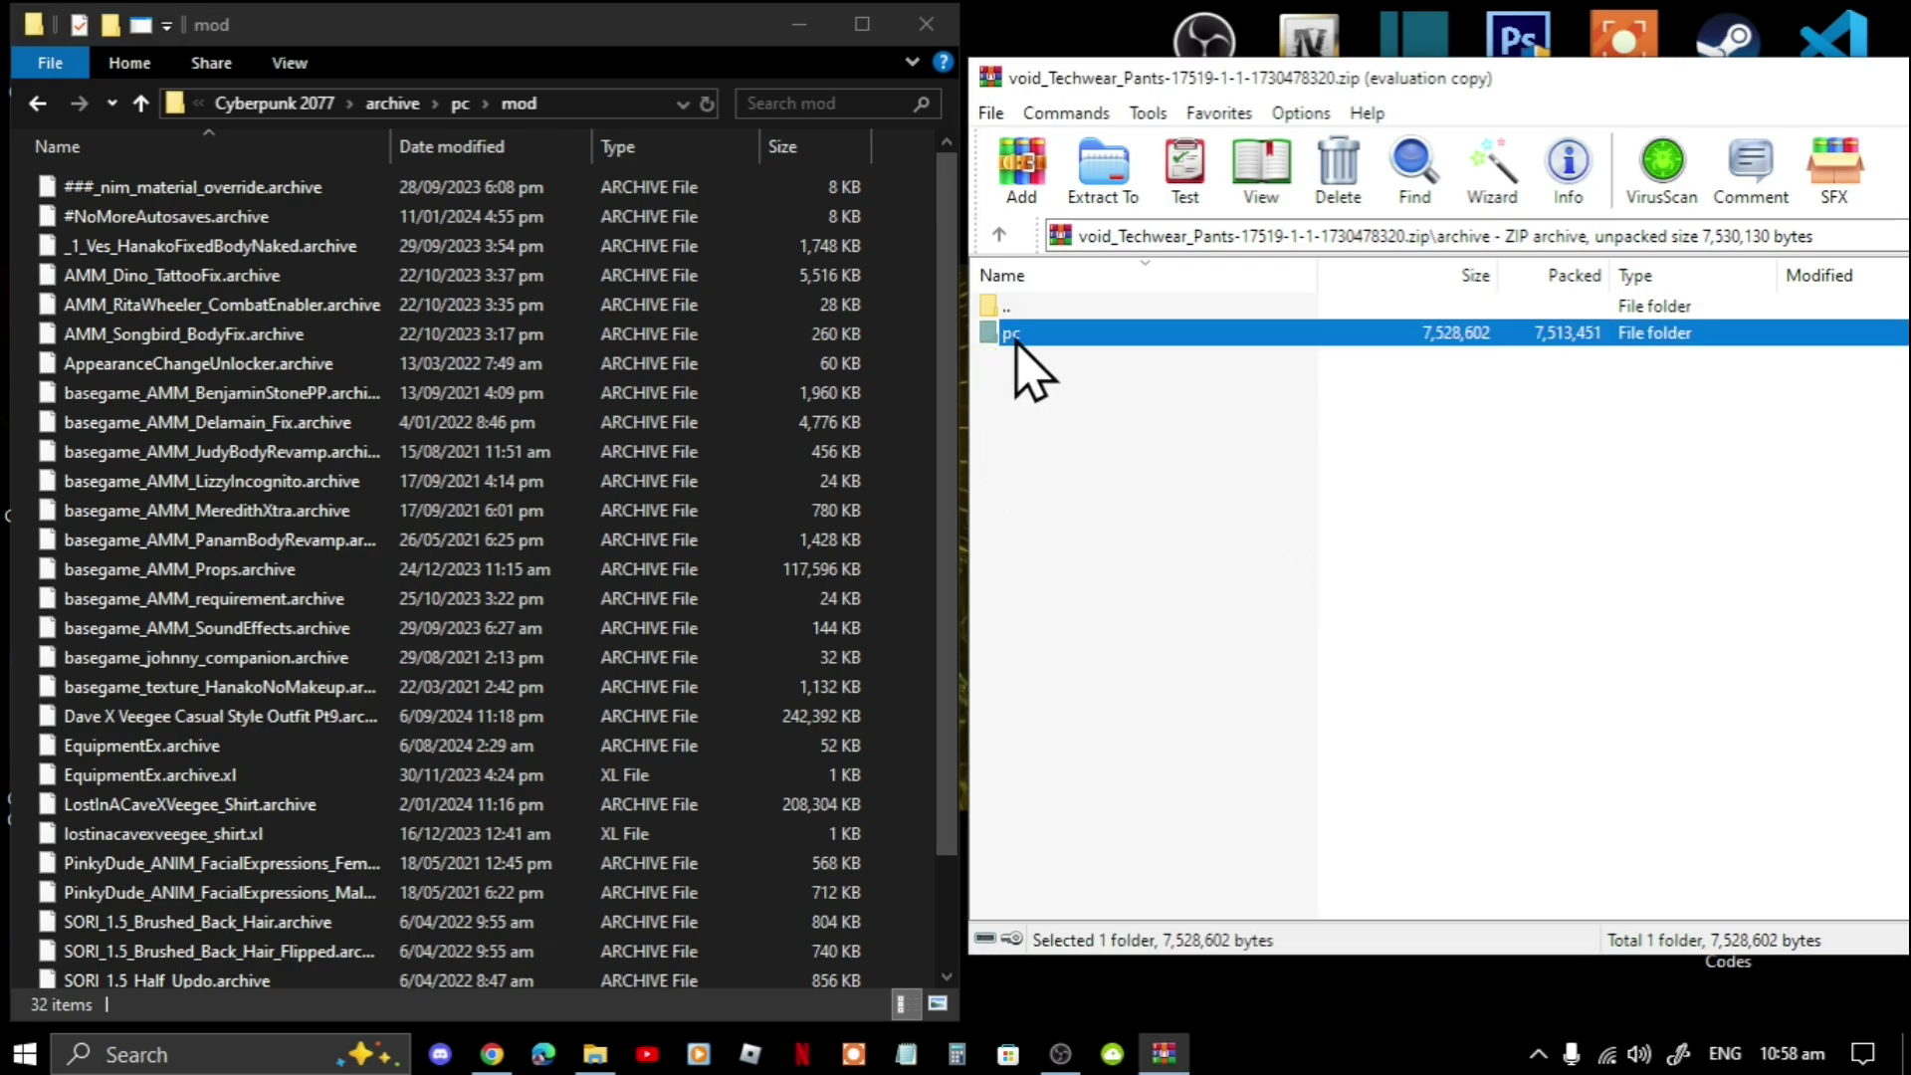
double_click(1017, 335)
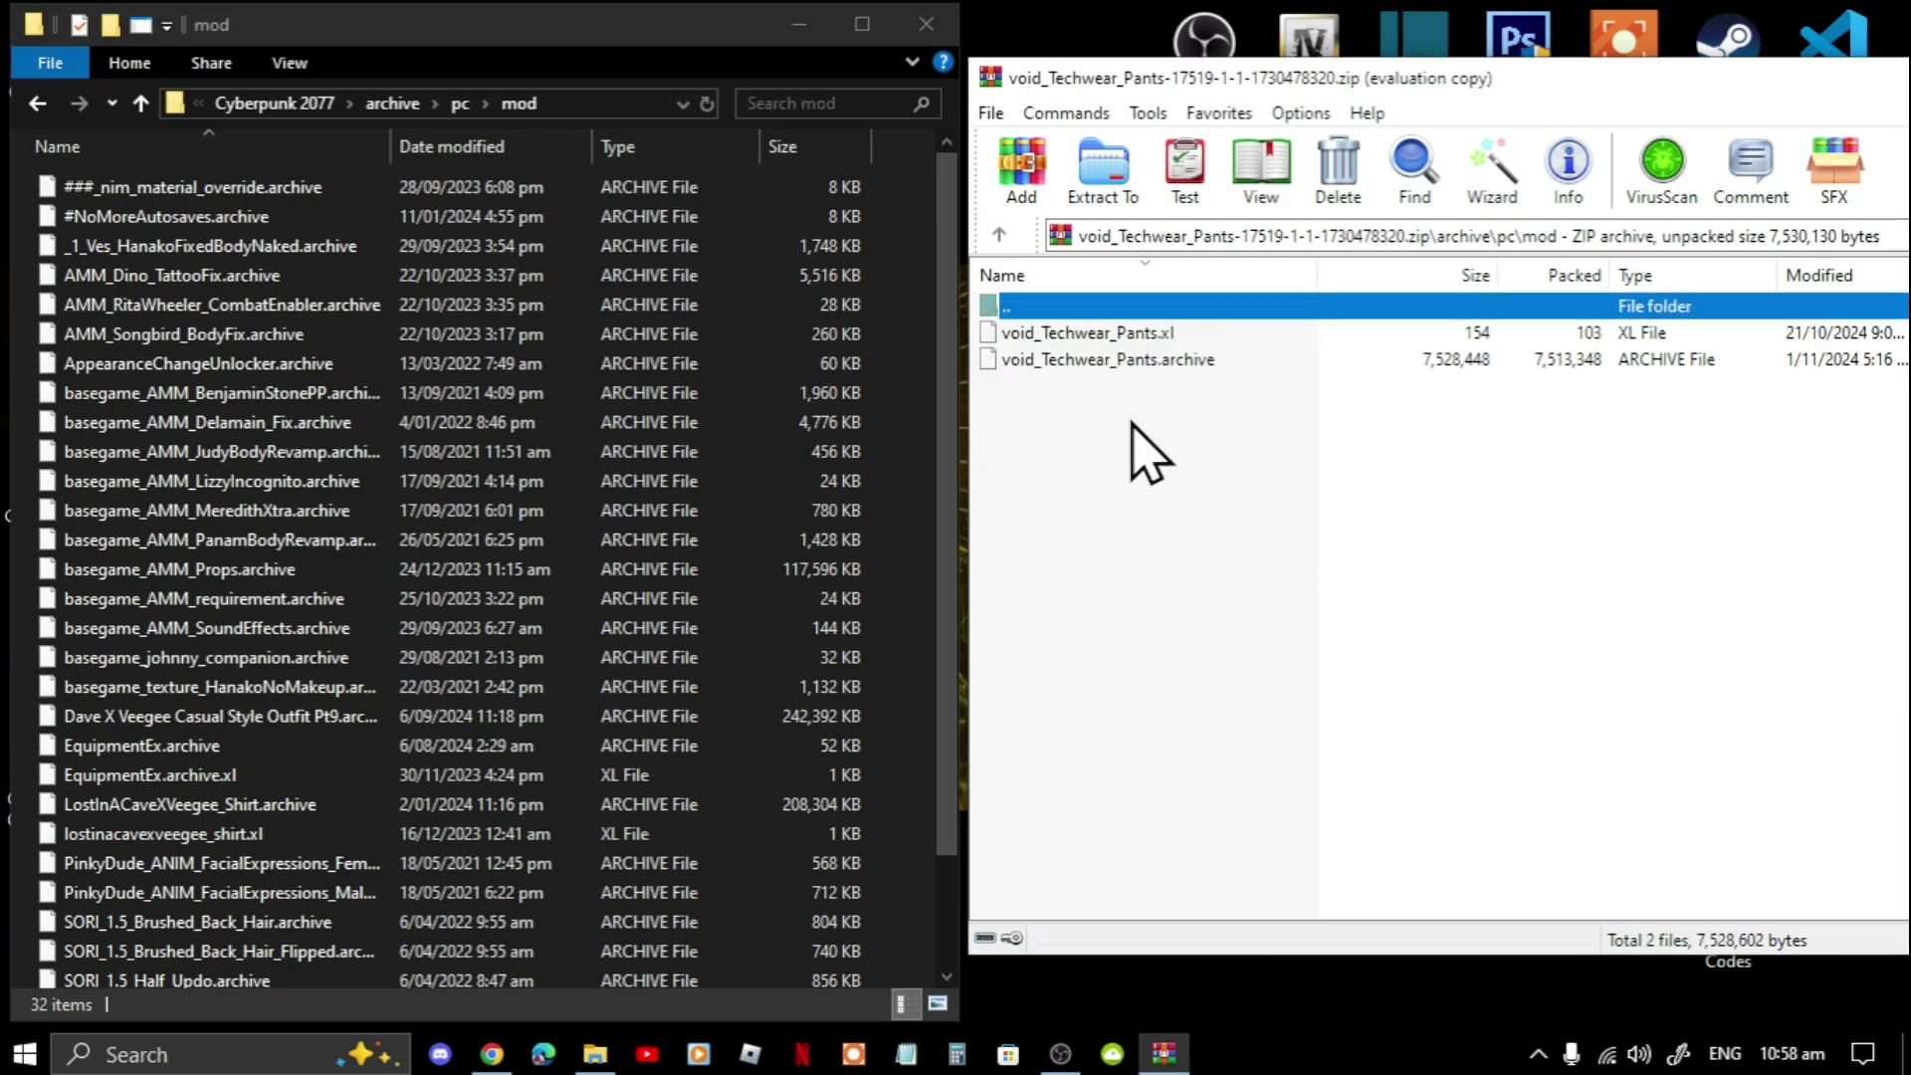
drag(1226, 501, 299, 543)
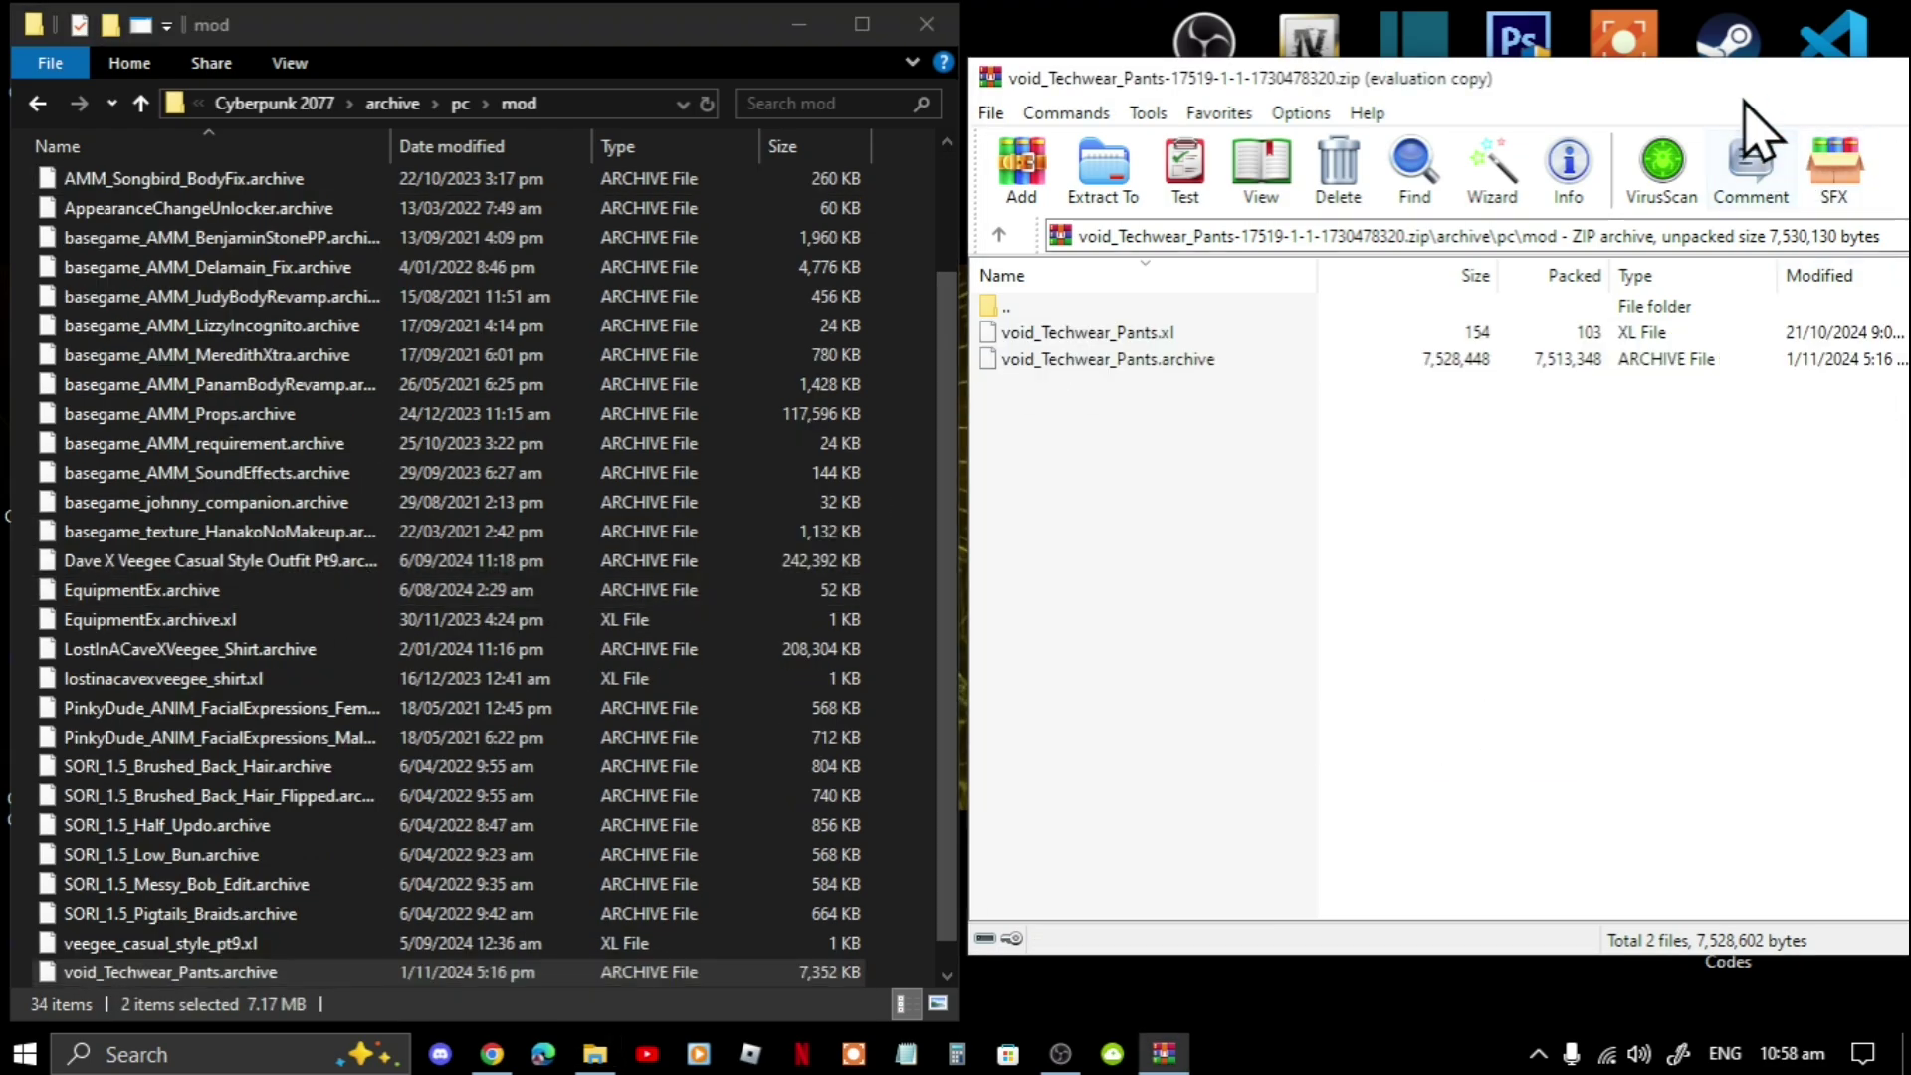
Step: Close the Techwear Pants archive and the game's mod folder window
drag(1744, 85, 1294, 139)
click(1685, 134)
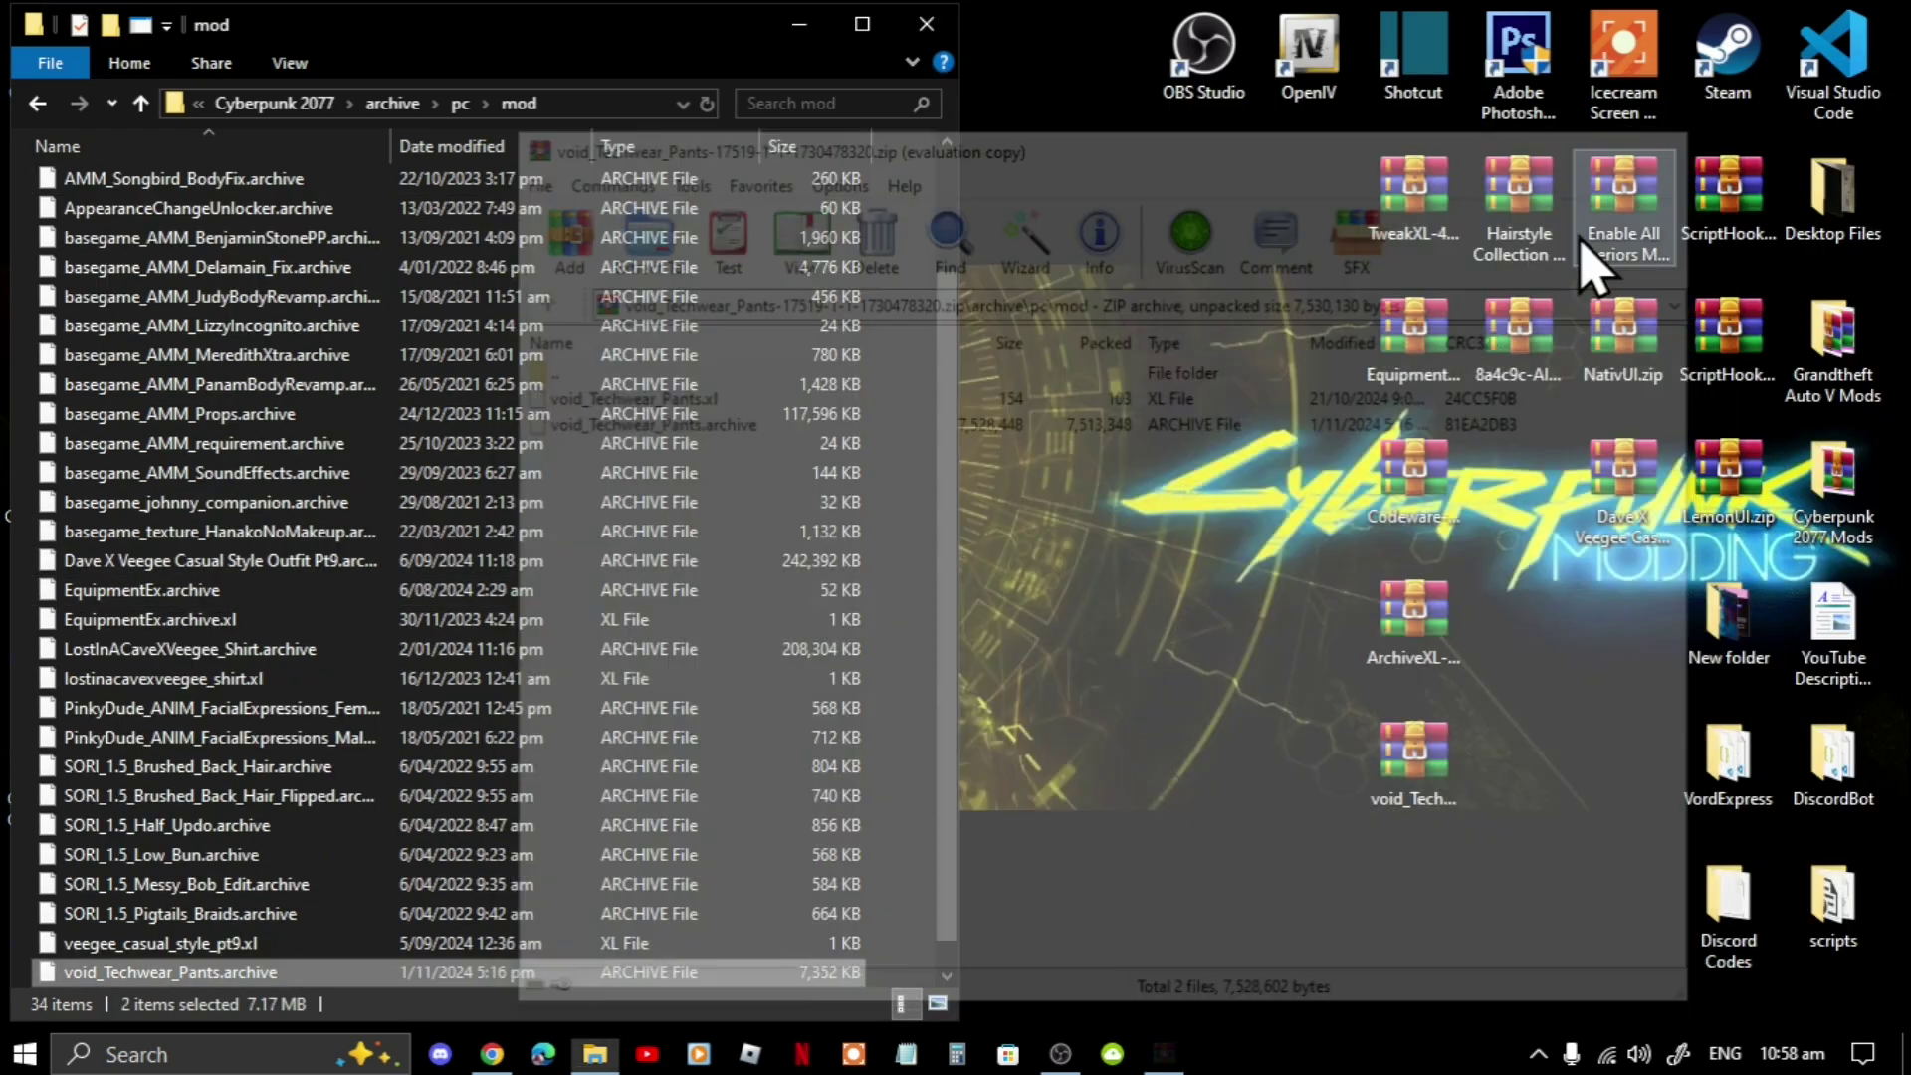
click(948, 33)
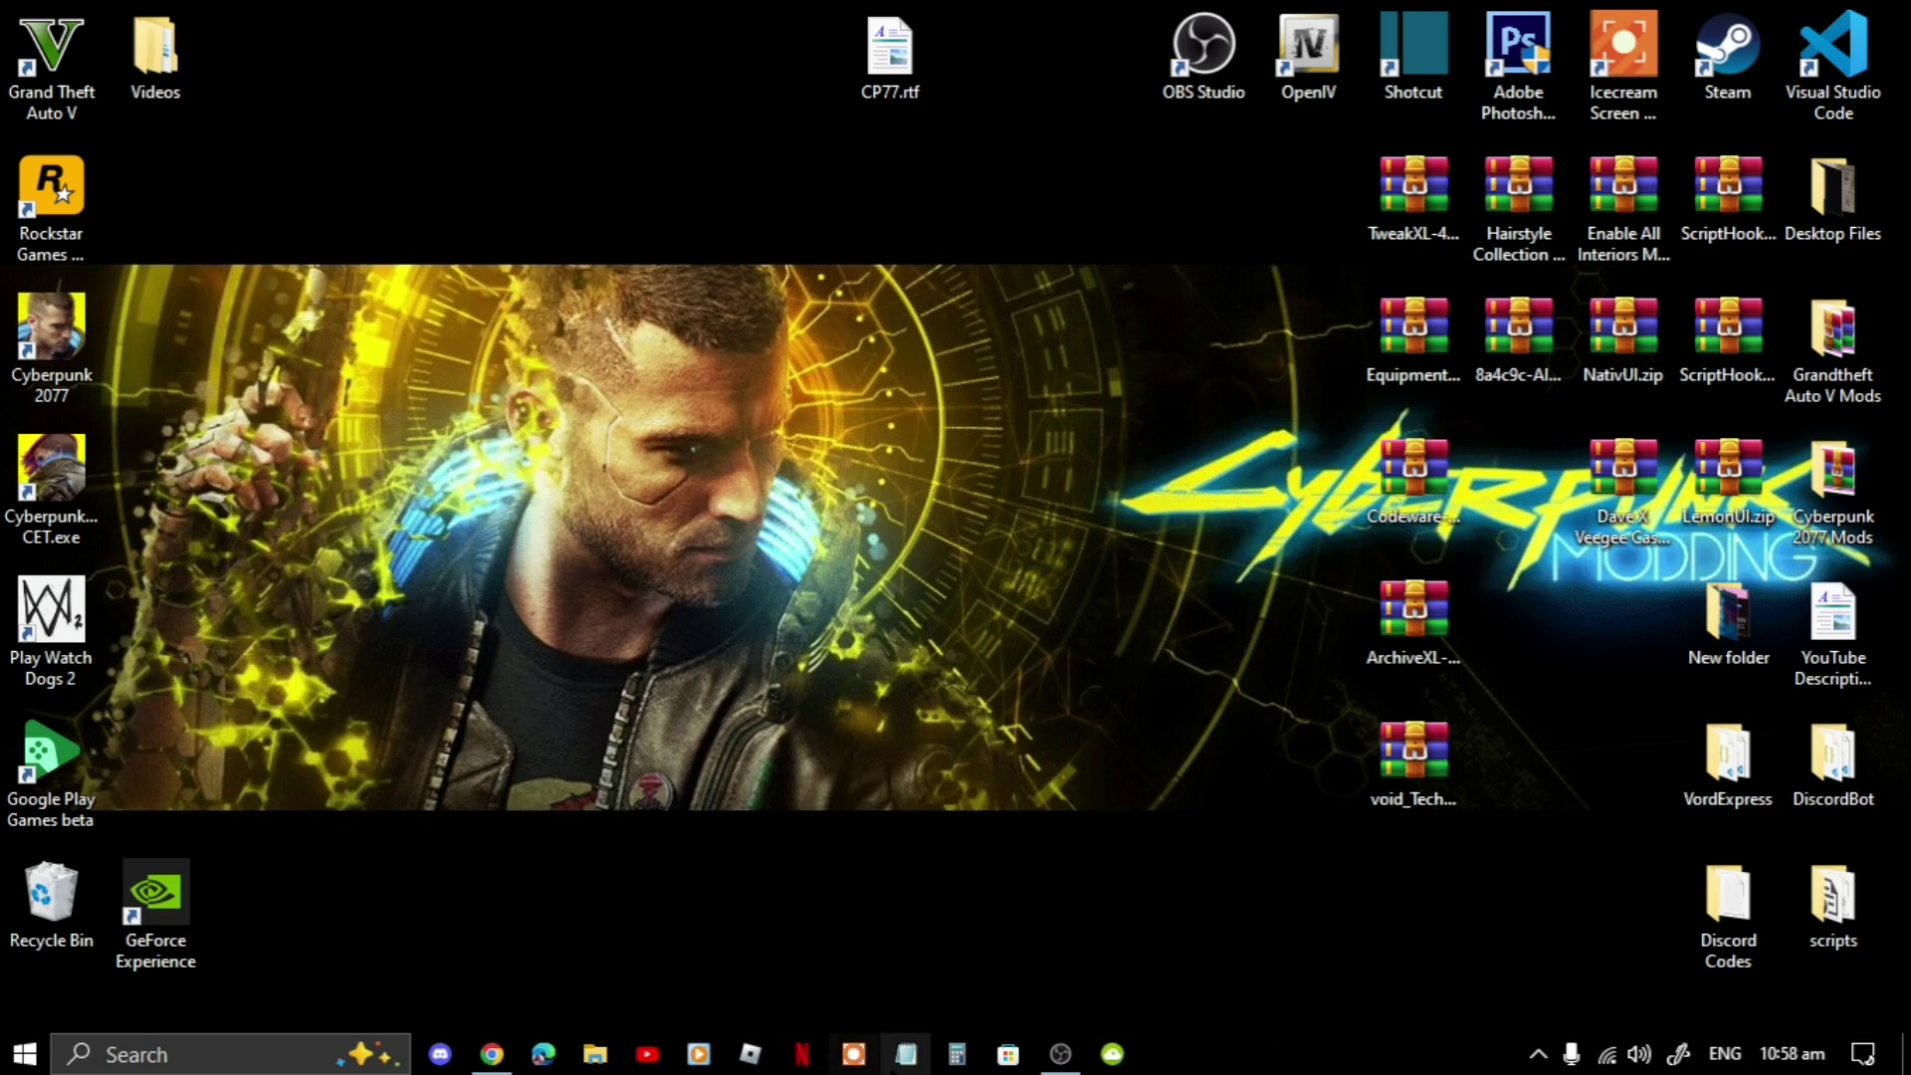
Step: Open a blank Notepad document, then switch to Chrome and find the CET codes in the Techwear Pants mod page's description
click(906, 1055)
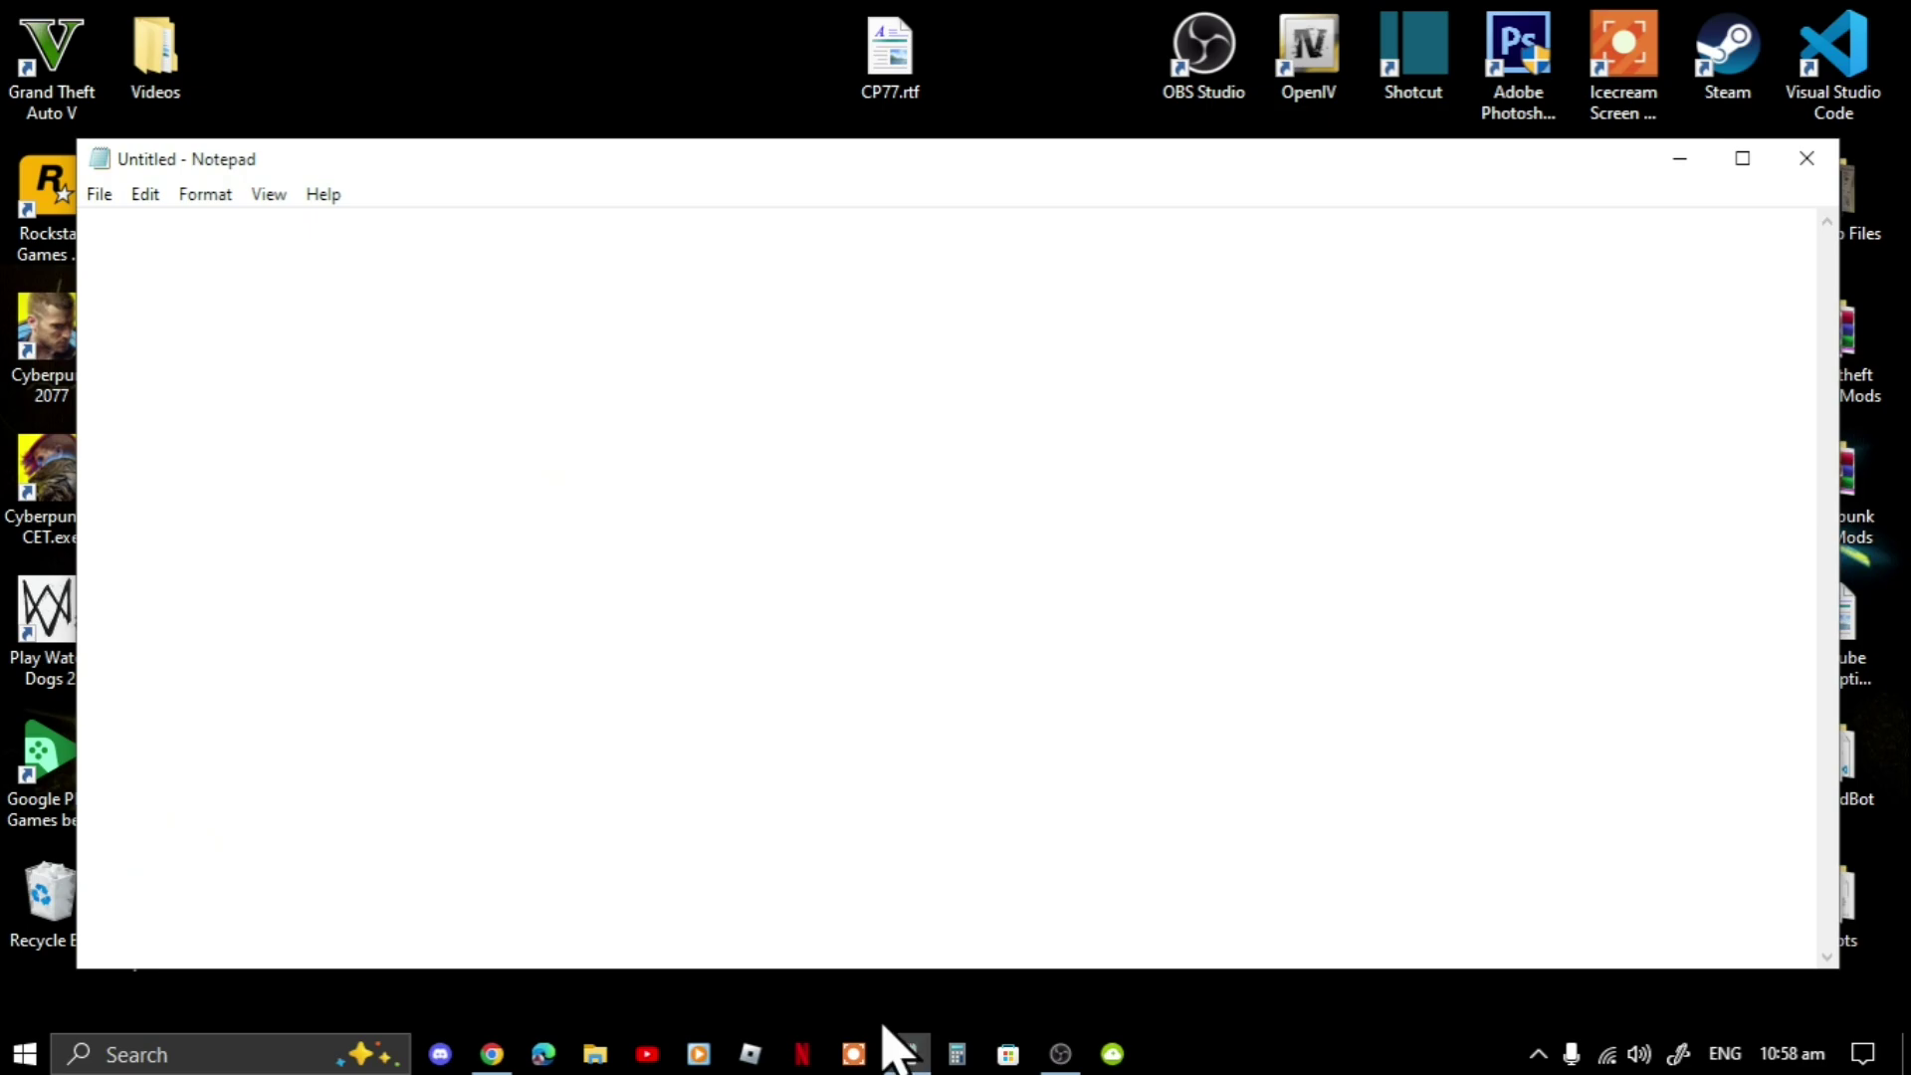
mouse_move(495, 1063)
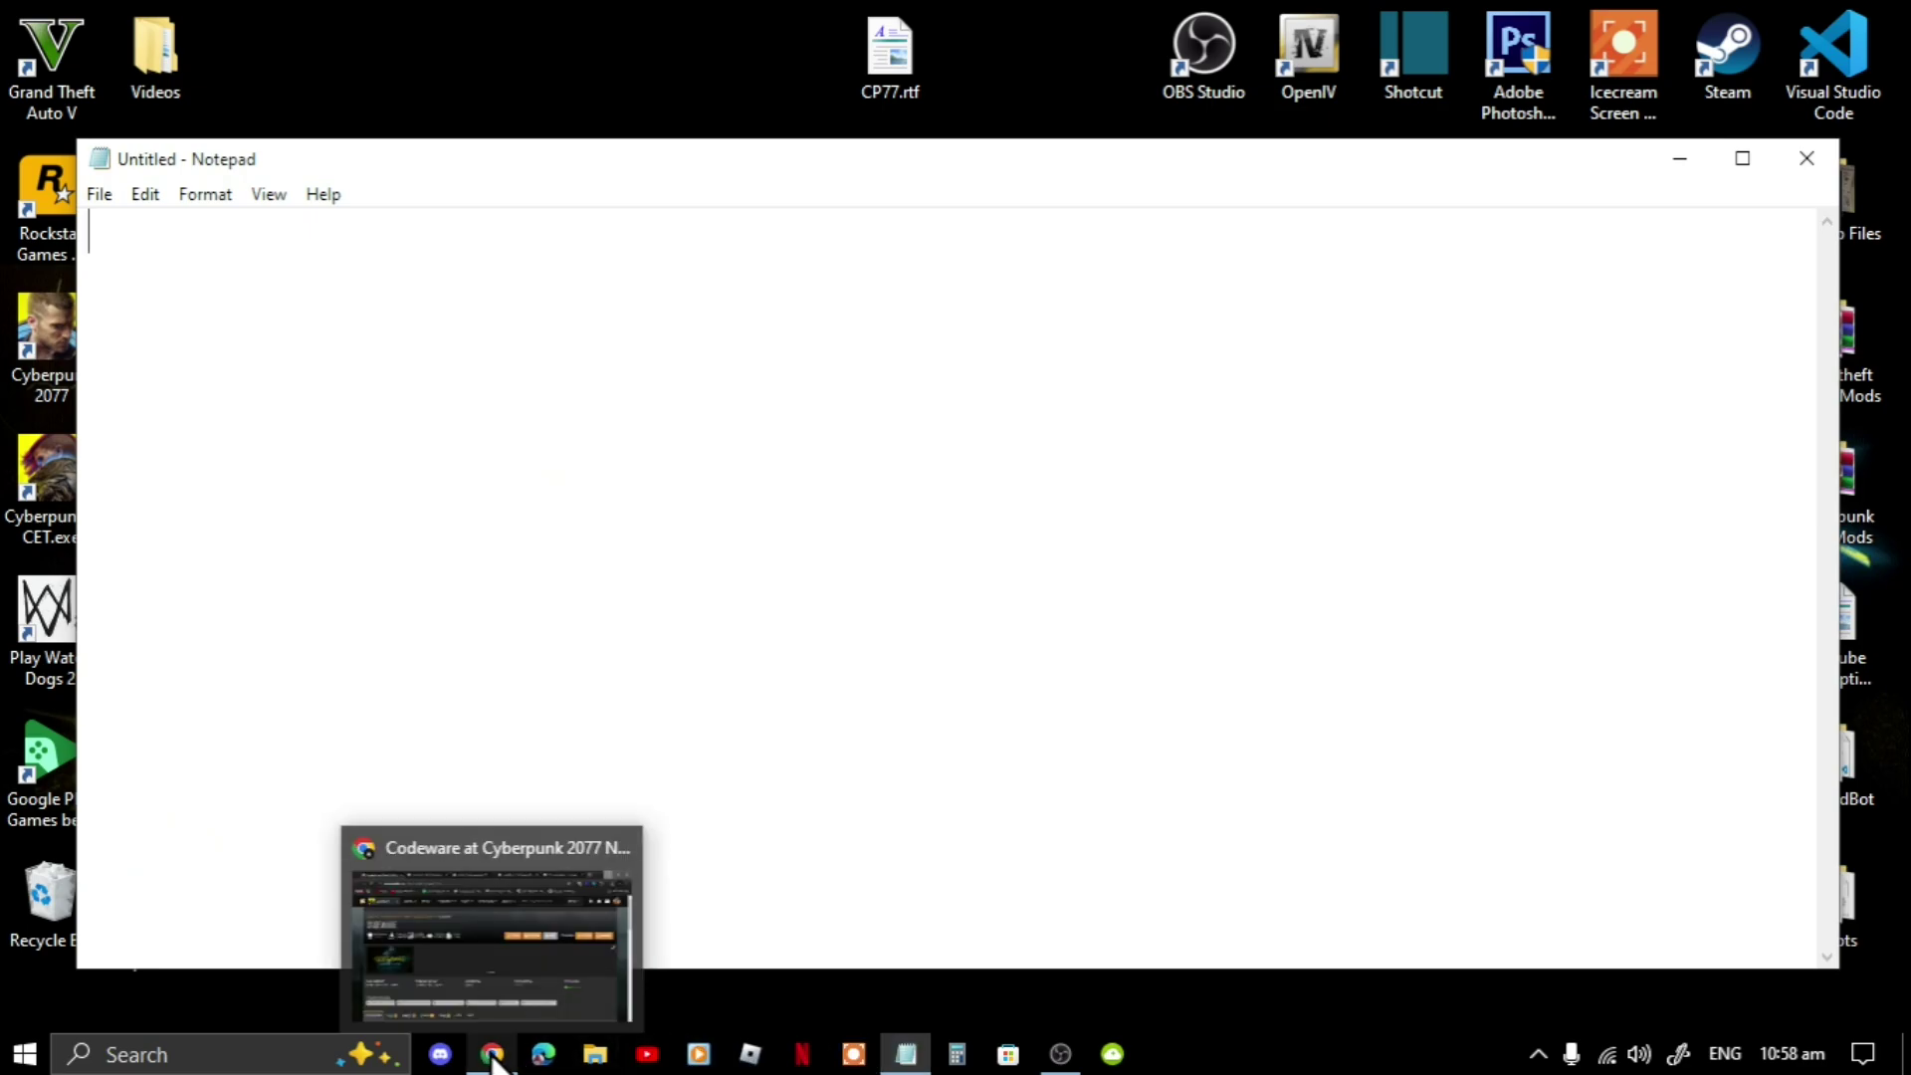
click(490, 995)
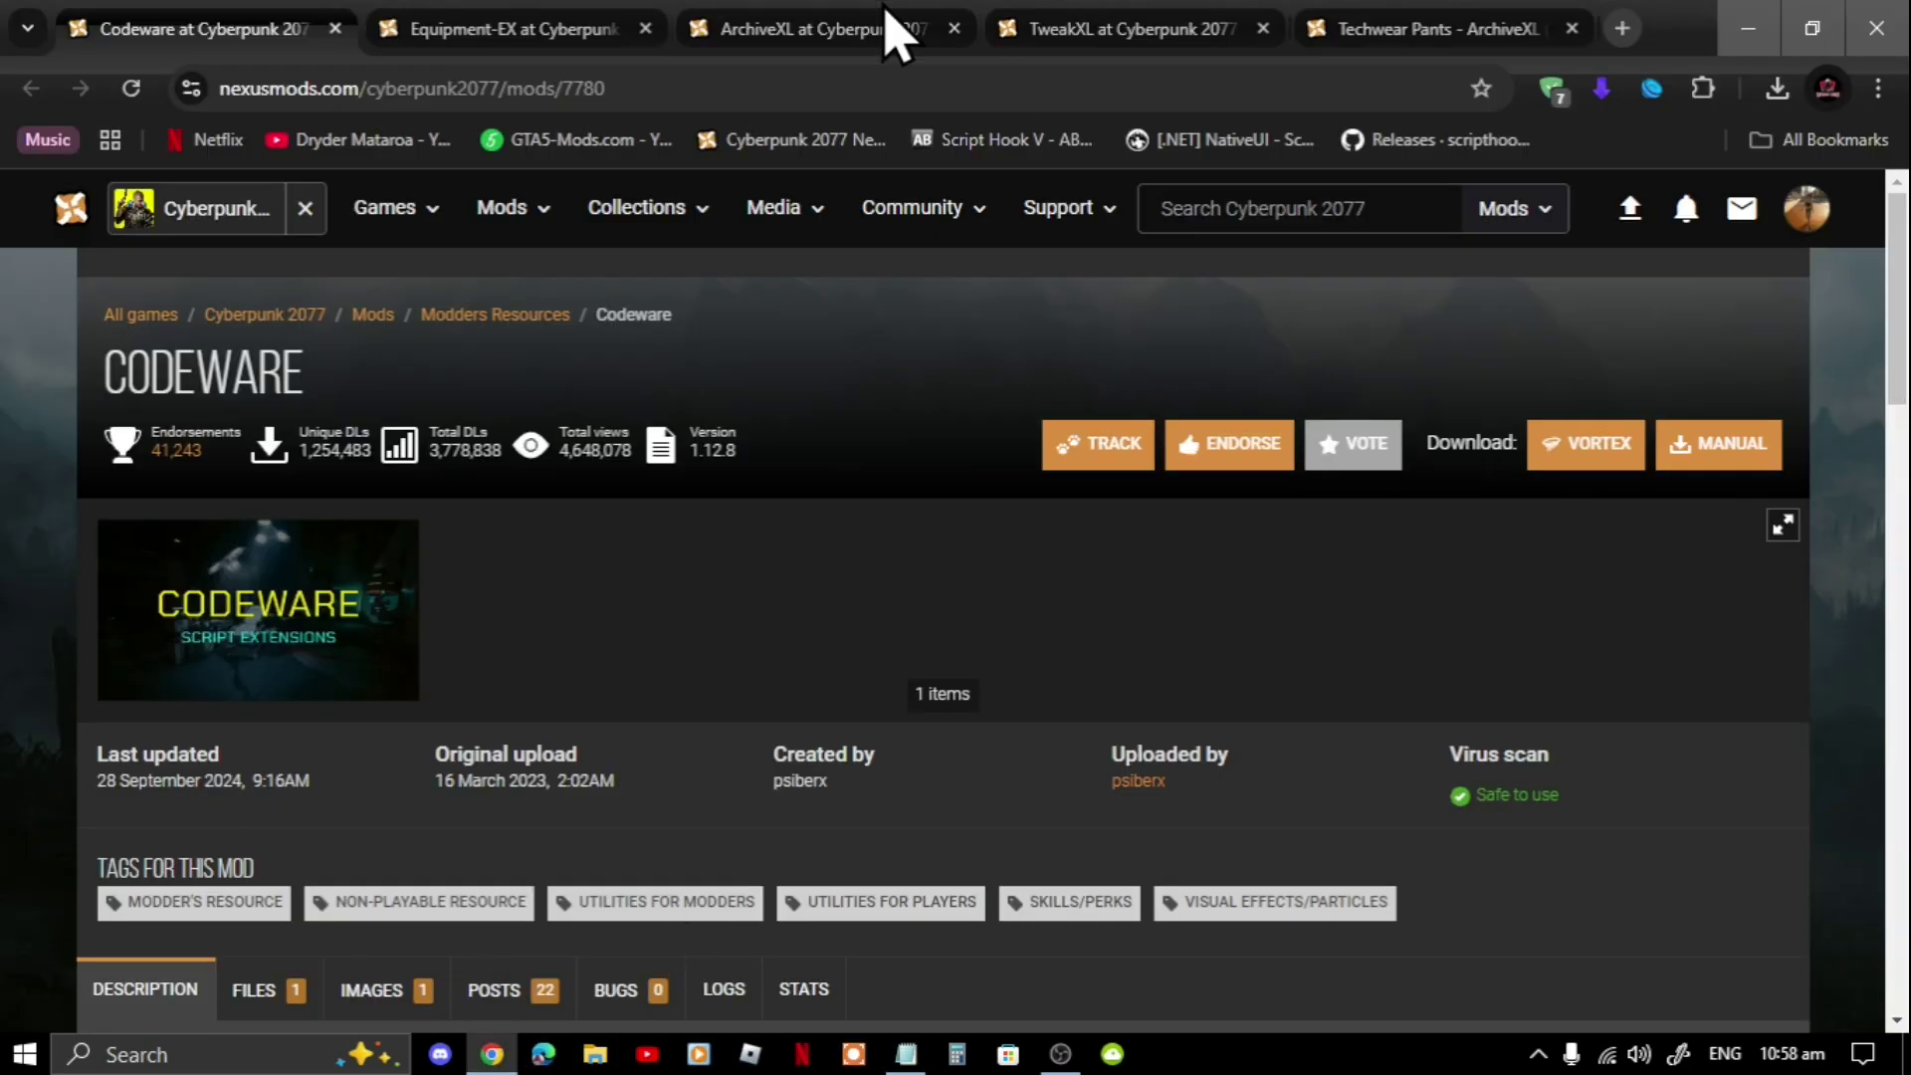
click(1459, 30)
scroll(205, 534, up, 5)
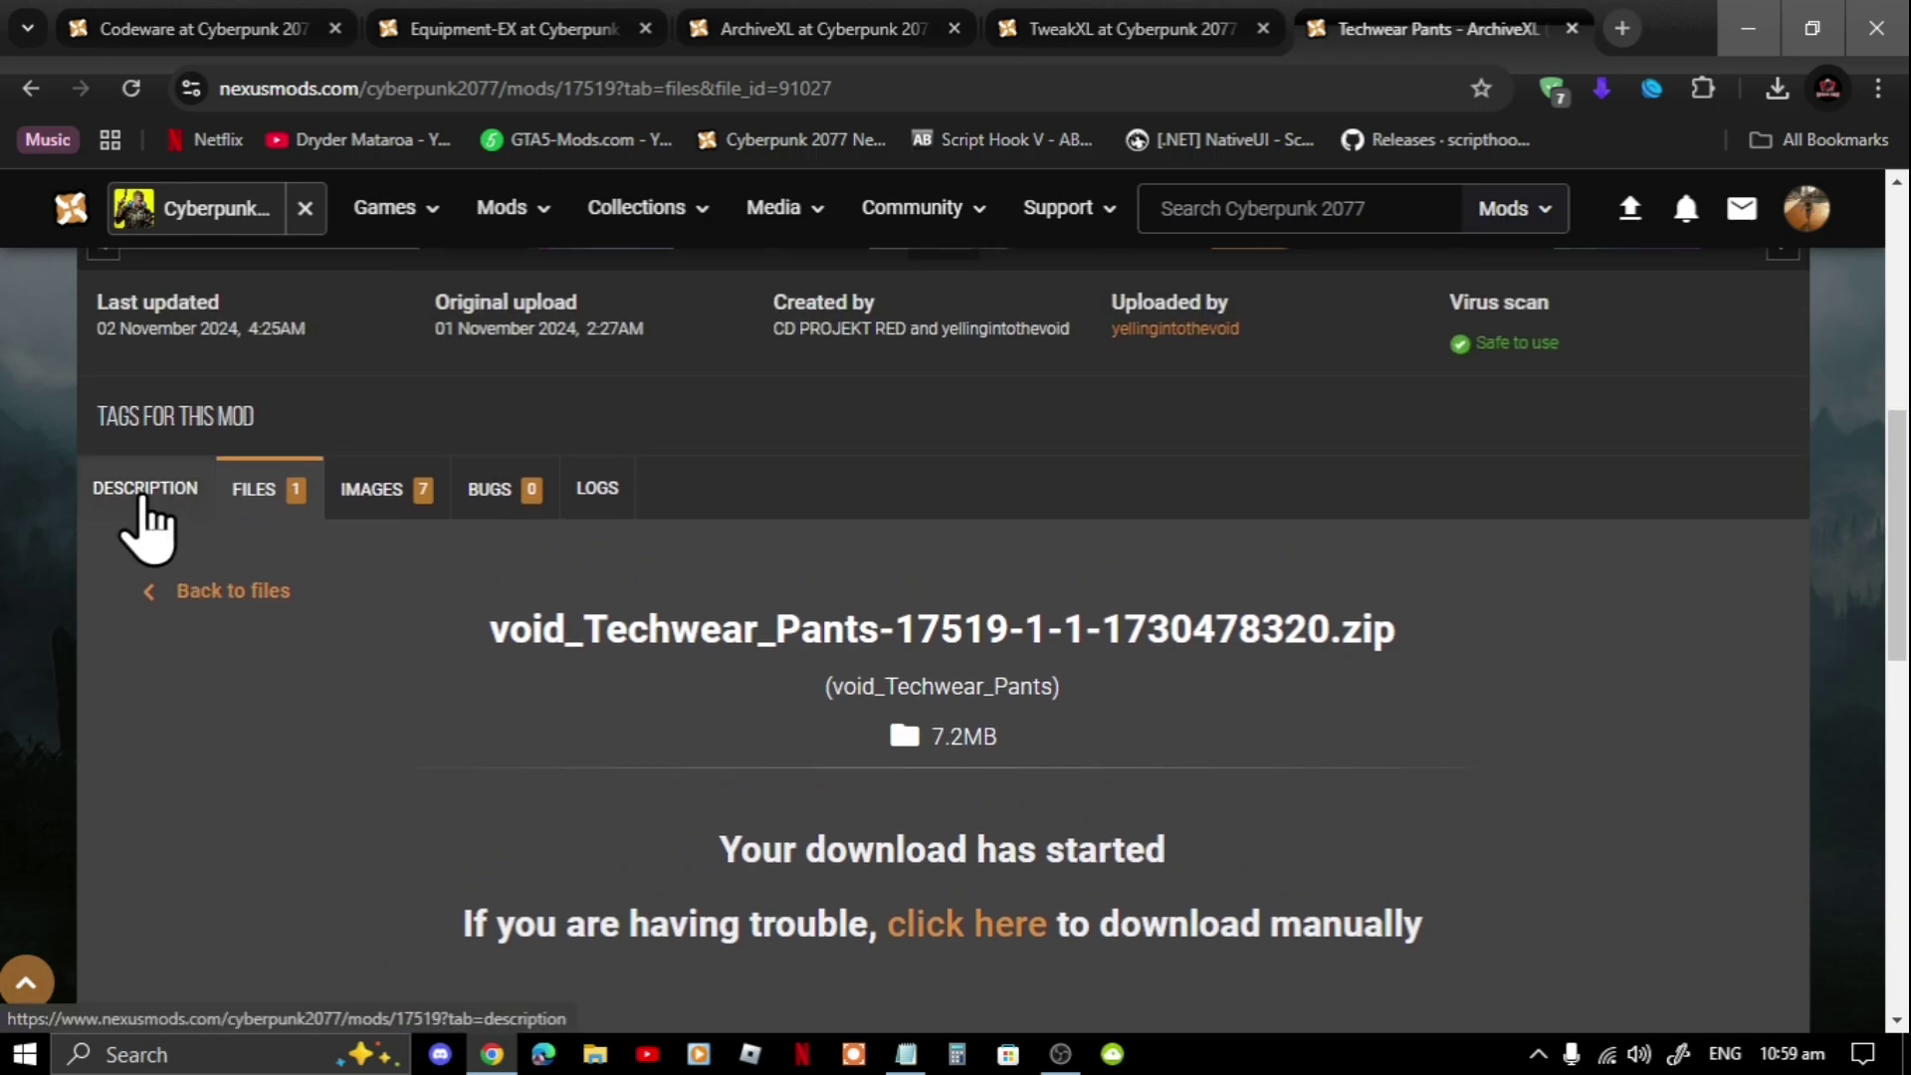
click(143, 498)
scroll(183, 518, down, 3)
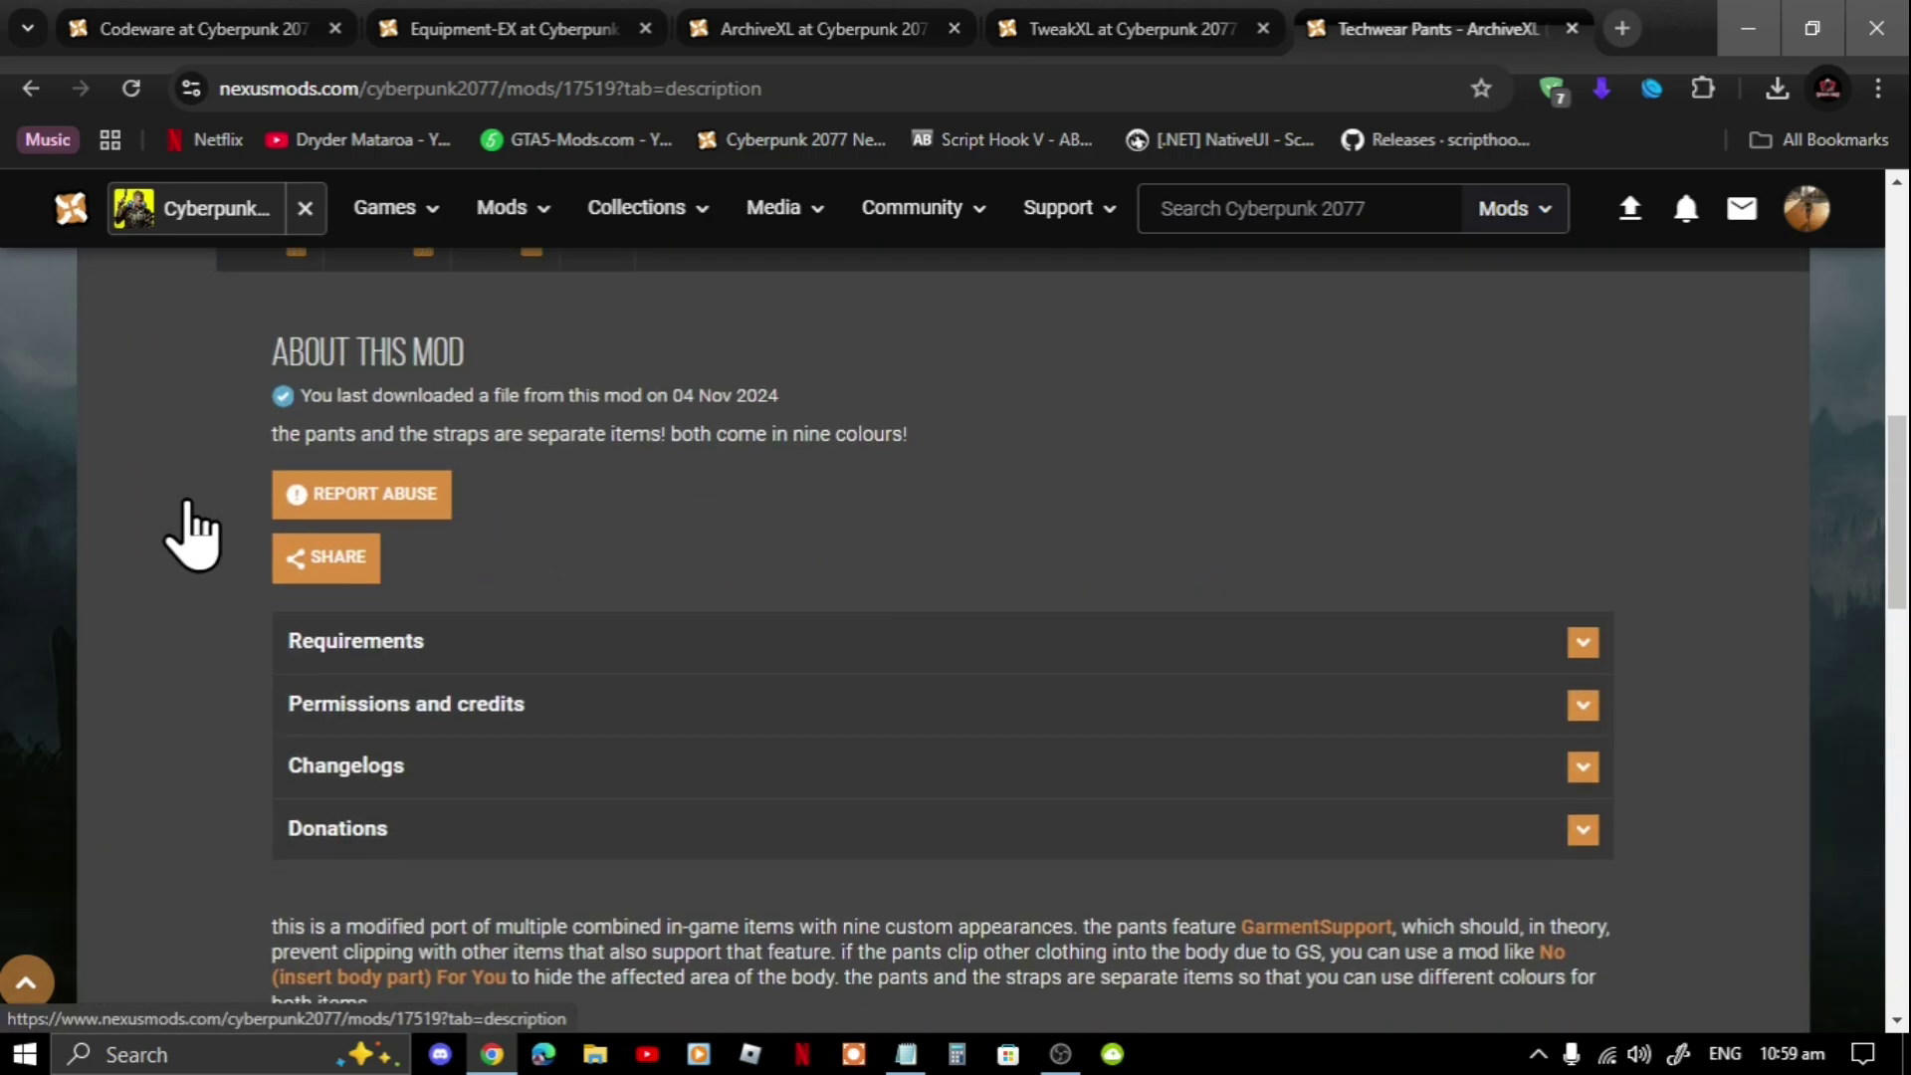
scroll(213, 521, down, 13)
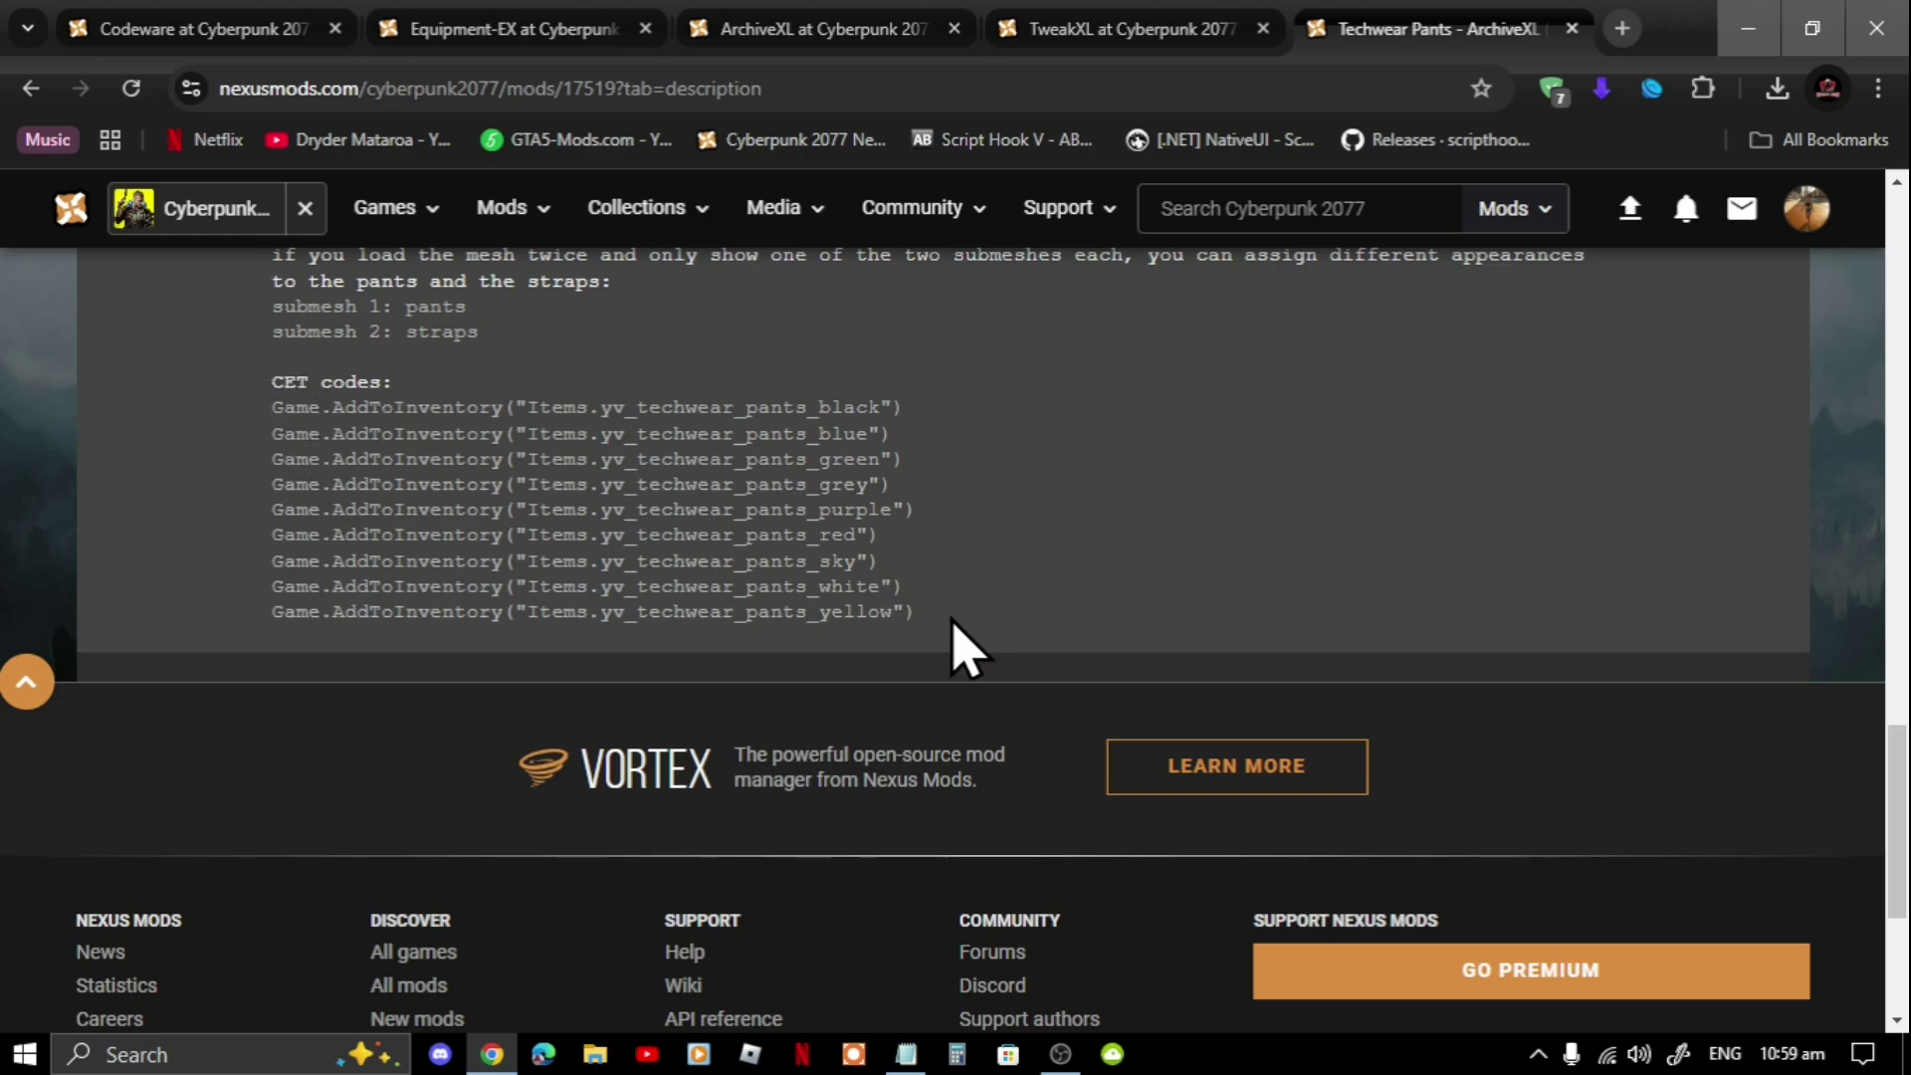
Step: Copy all the Game.AddToInventory codes for the techwear pants, from black to yellow, and paste them into the blank Notepad document
drag(735, 612, 275, 418)
key(super+c)
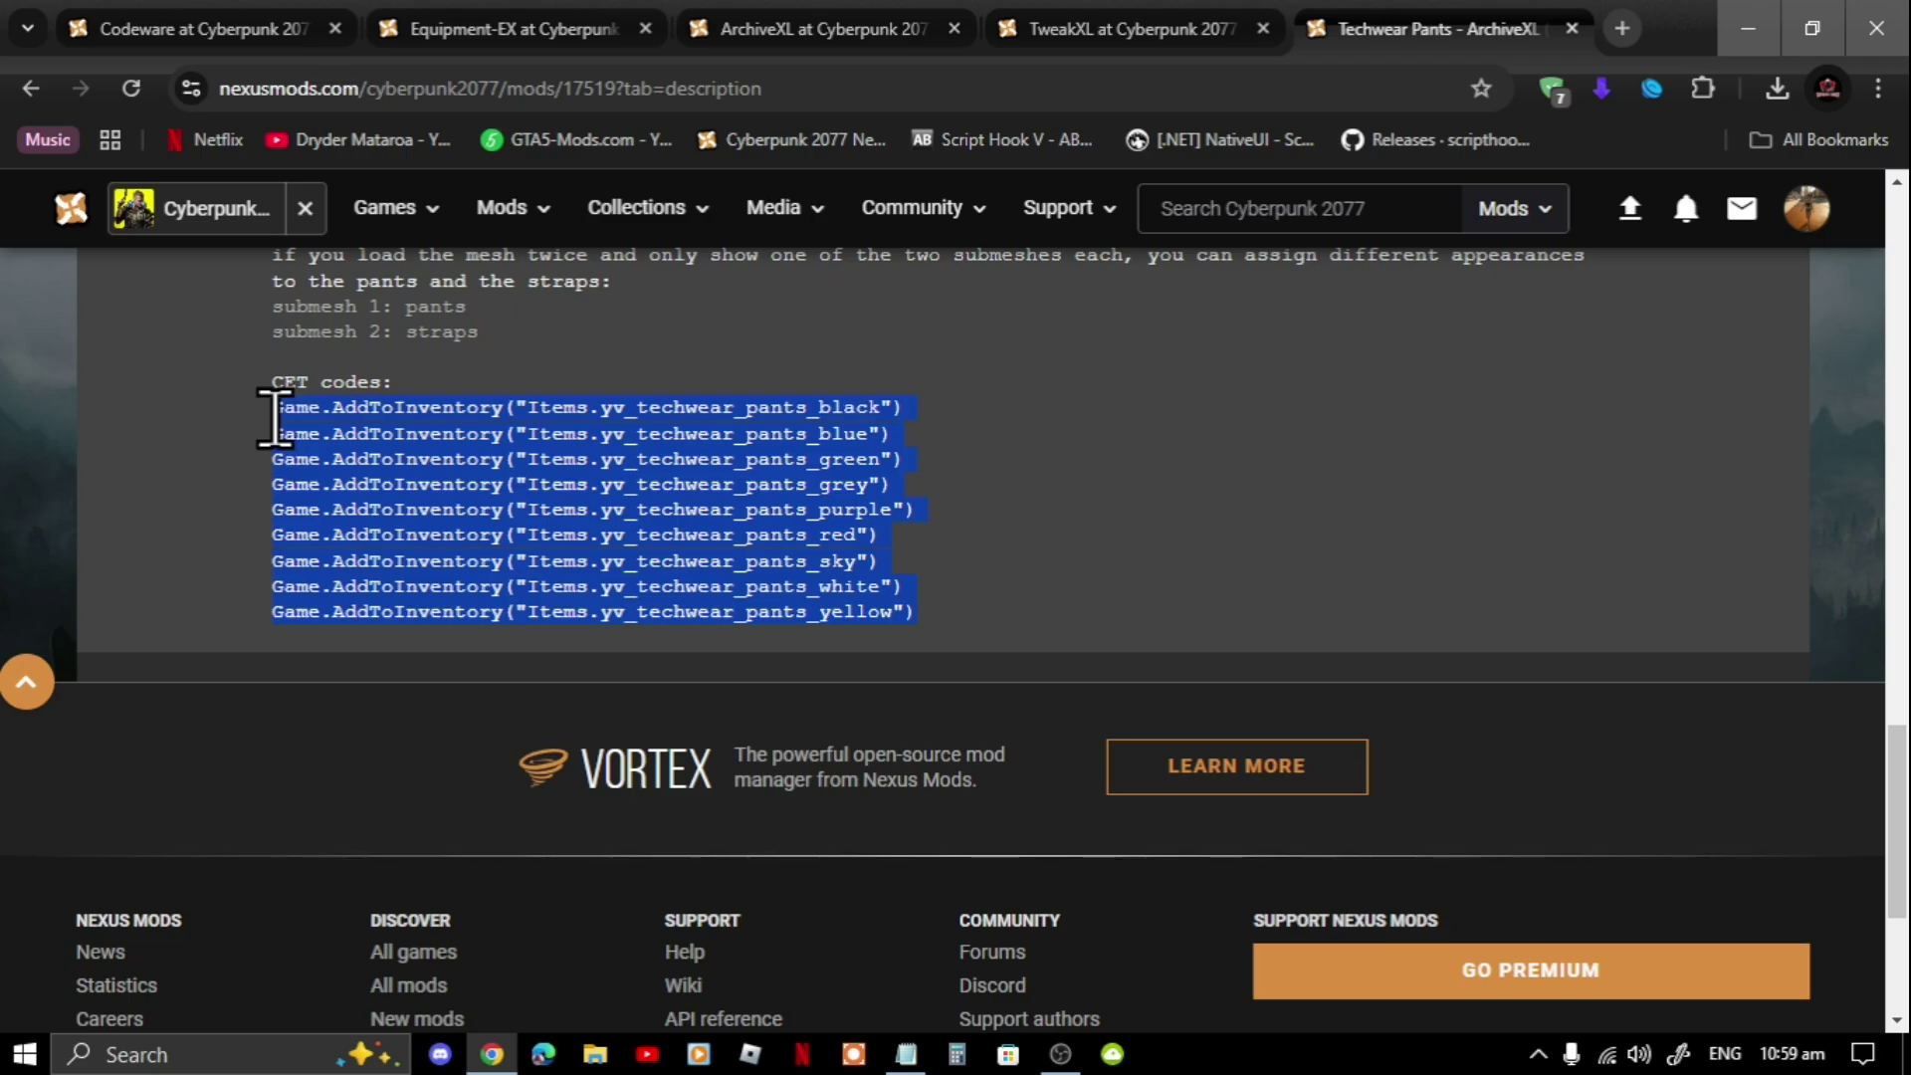
right_click(450, 464)
click(468, 490)
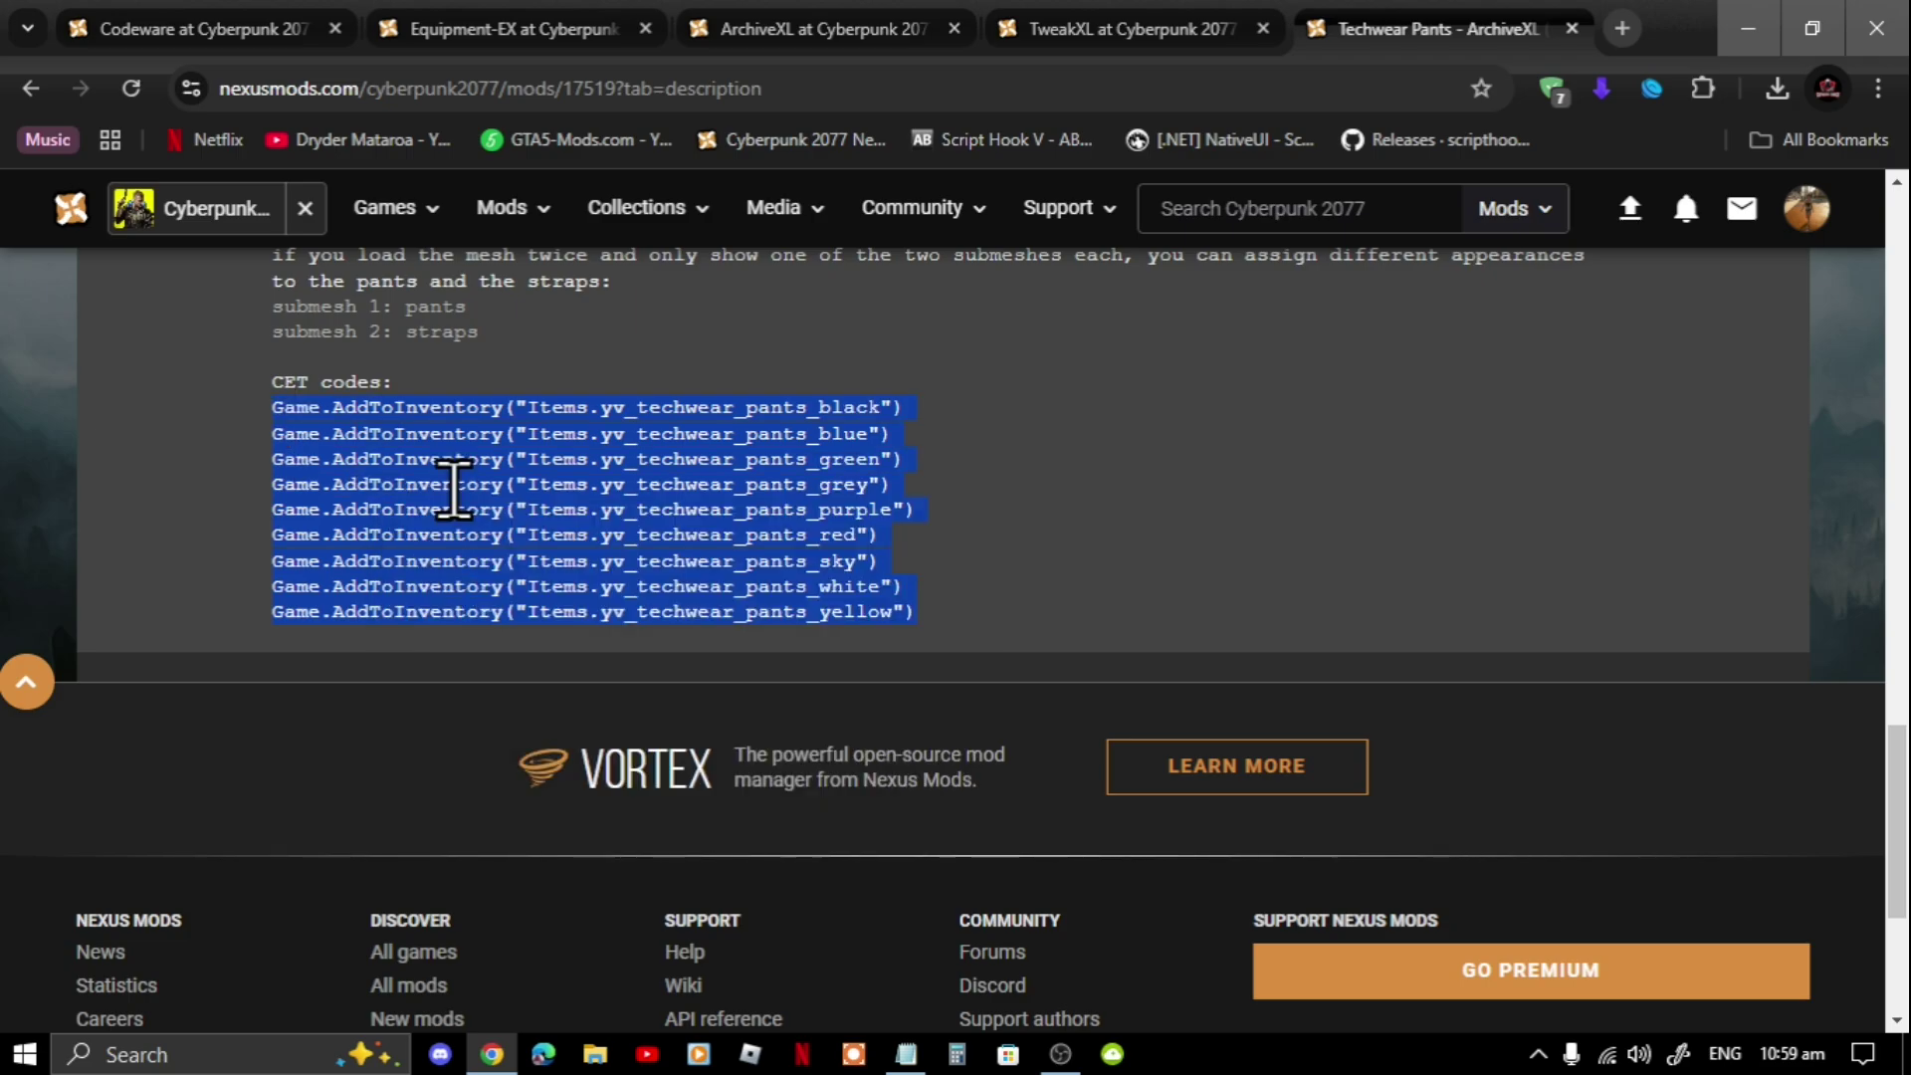
click(1748, 28)
right_click(944, 416)
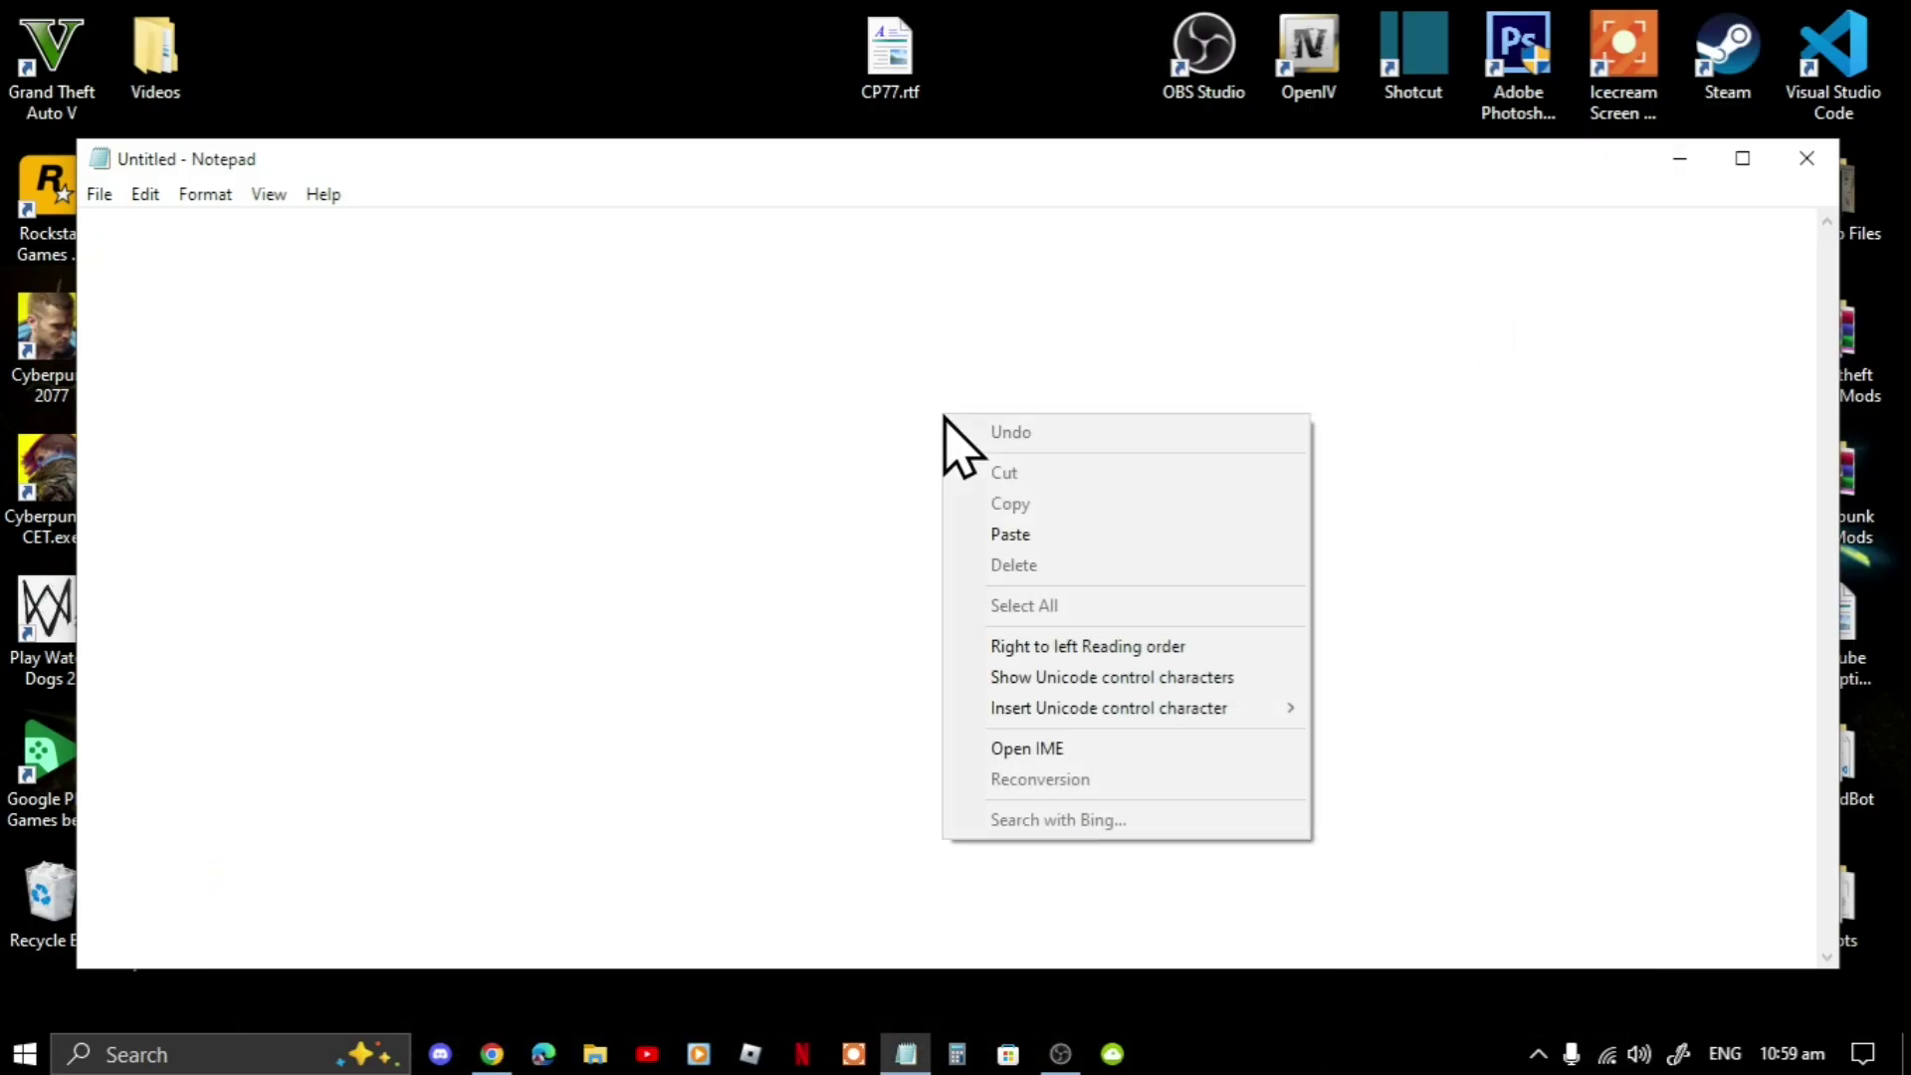
click(1025, 535)
Step: Select all the pasted pants codes, minimize Notepad and refresh the desktop
drag(1194, 615, 28, 224)
click(617, 360)
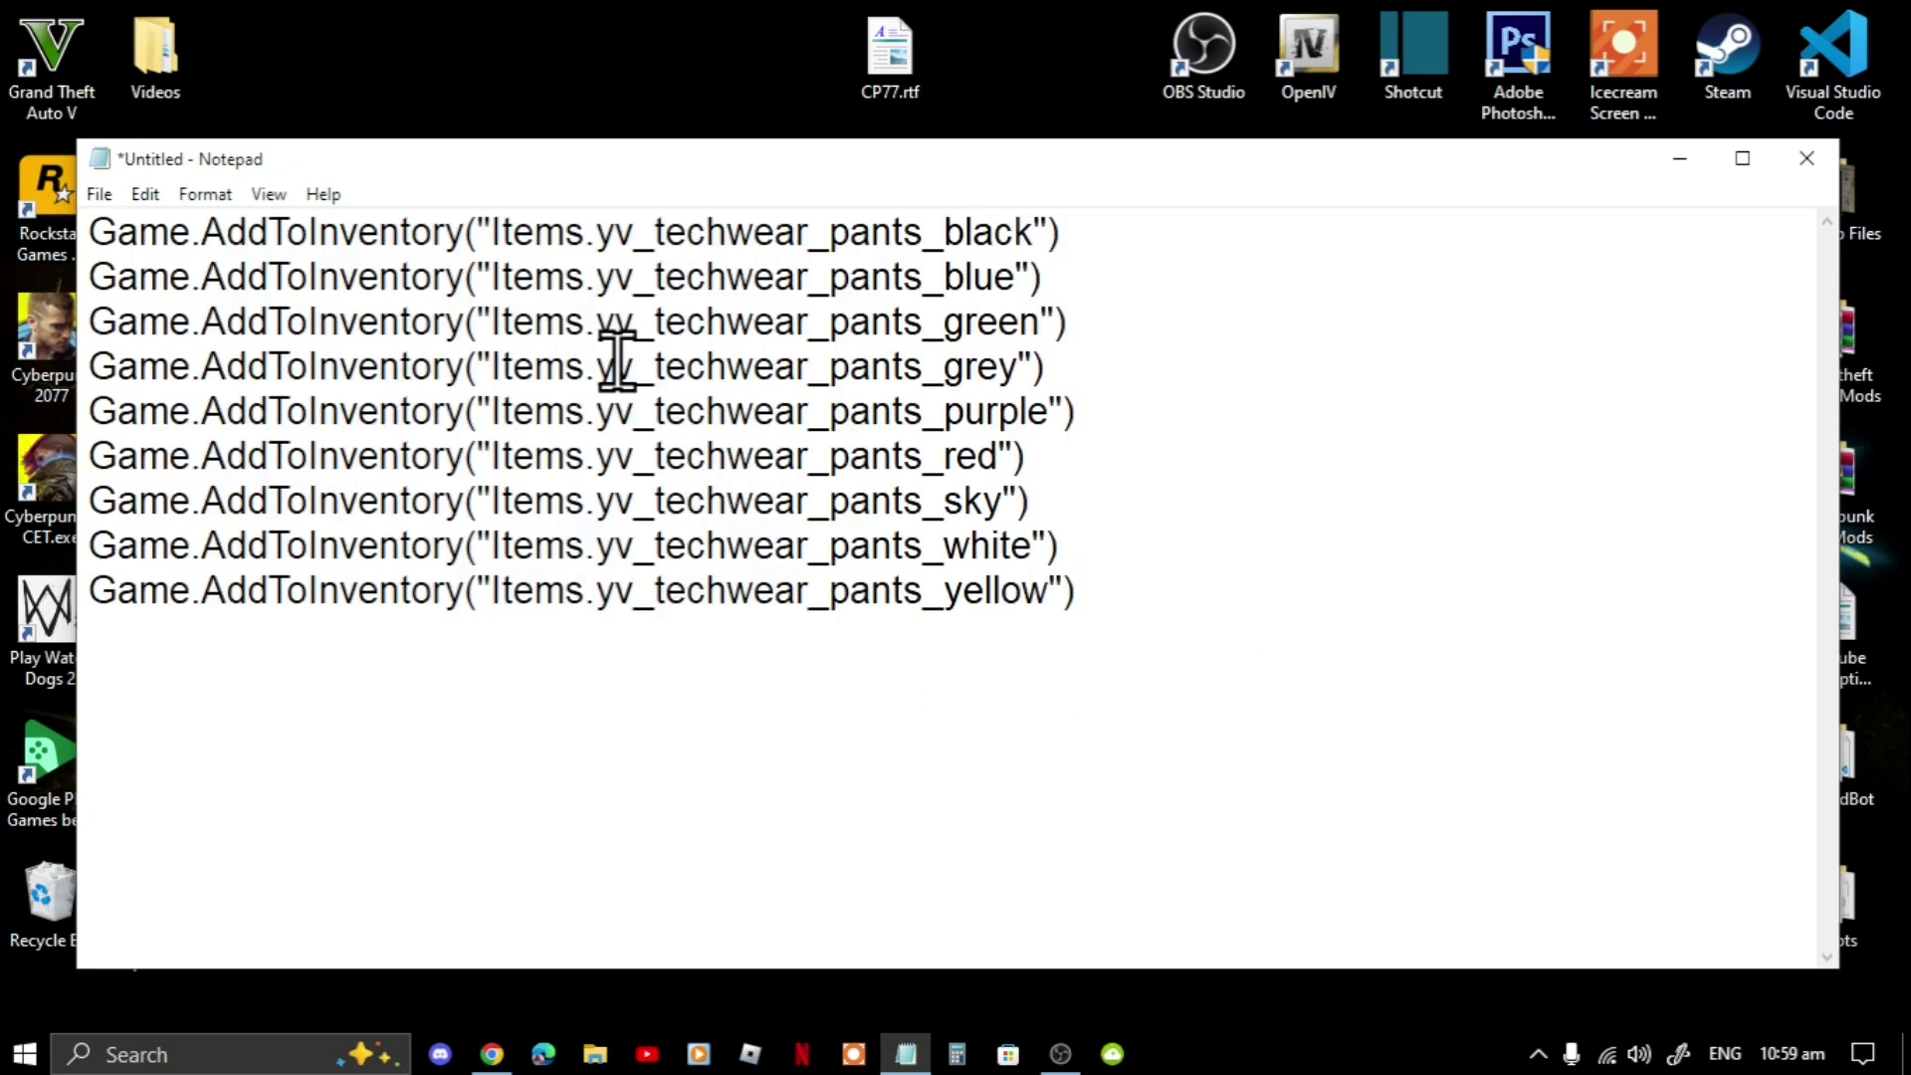
drag(1150, 615, 19, 189)
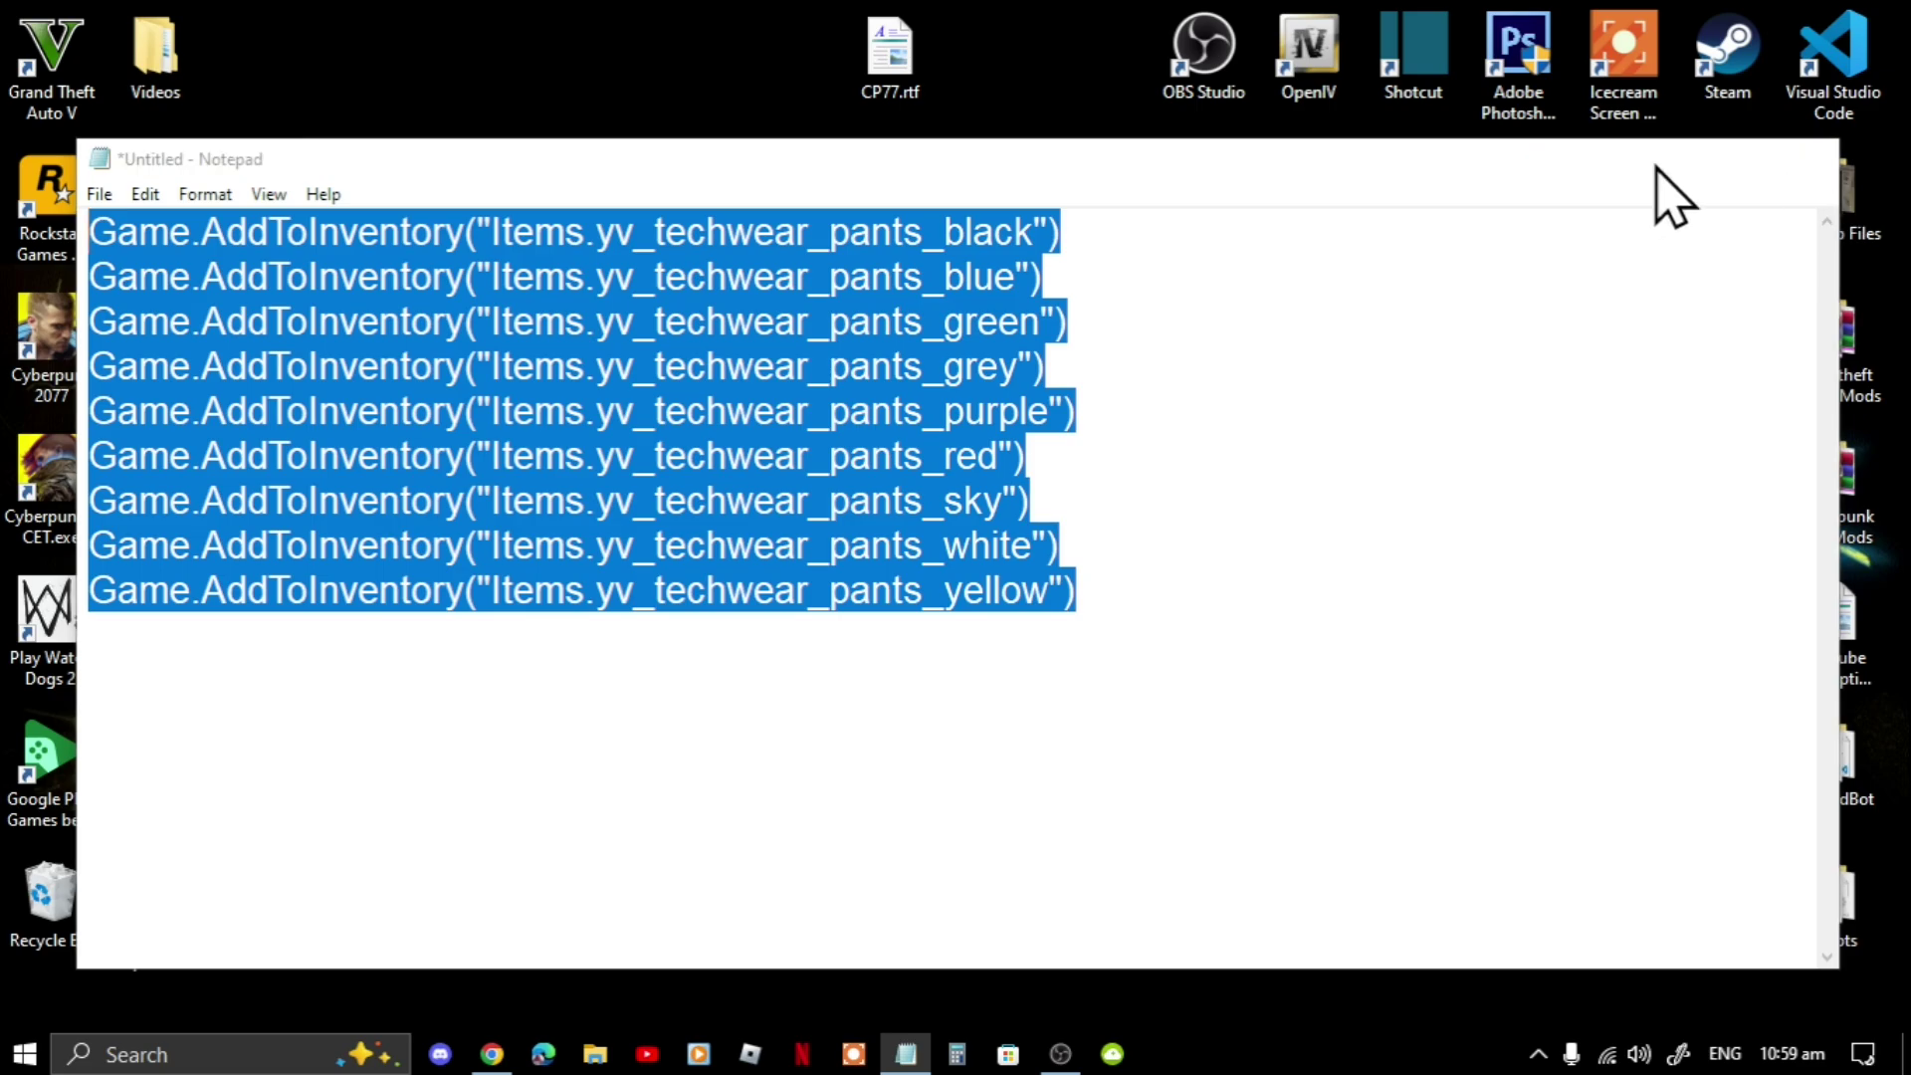
click(1665, 164)
right_click(825, 209)
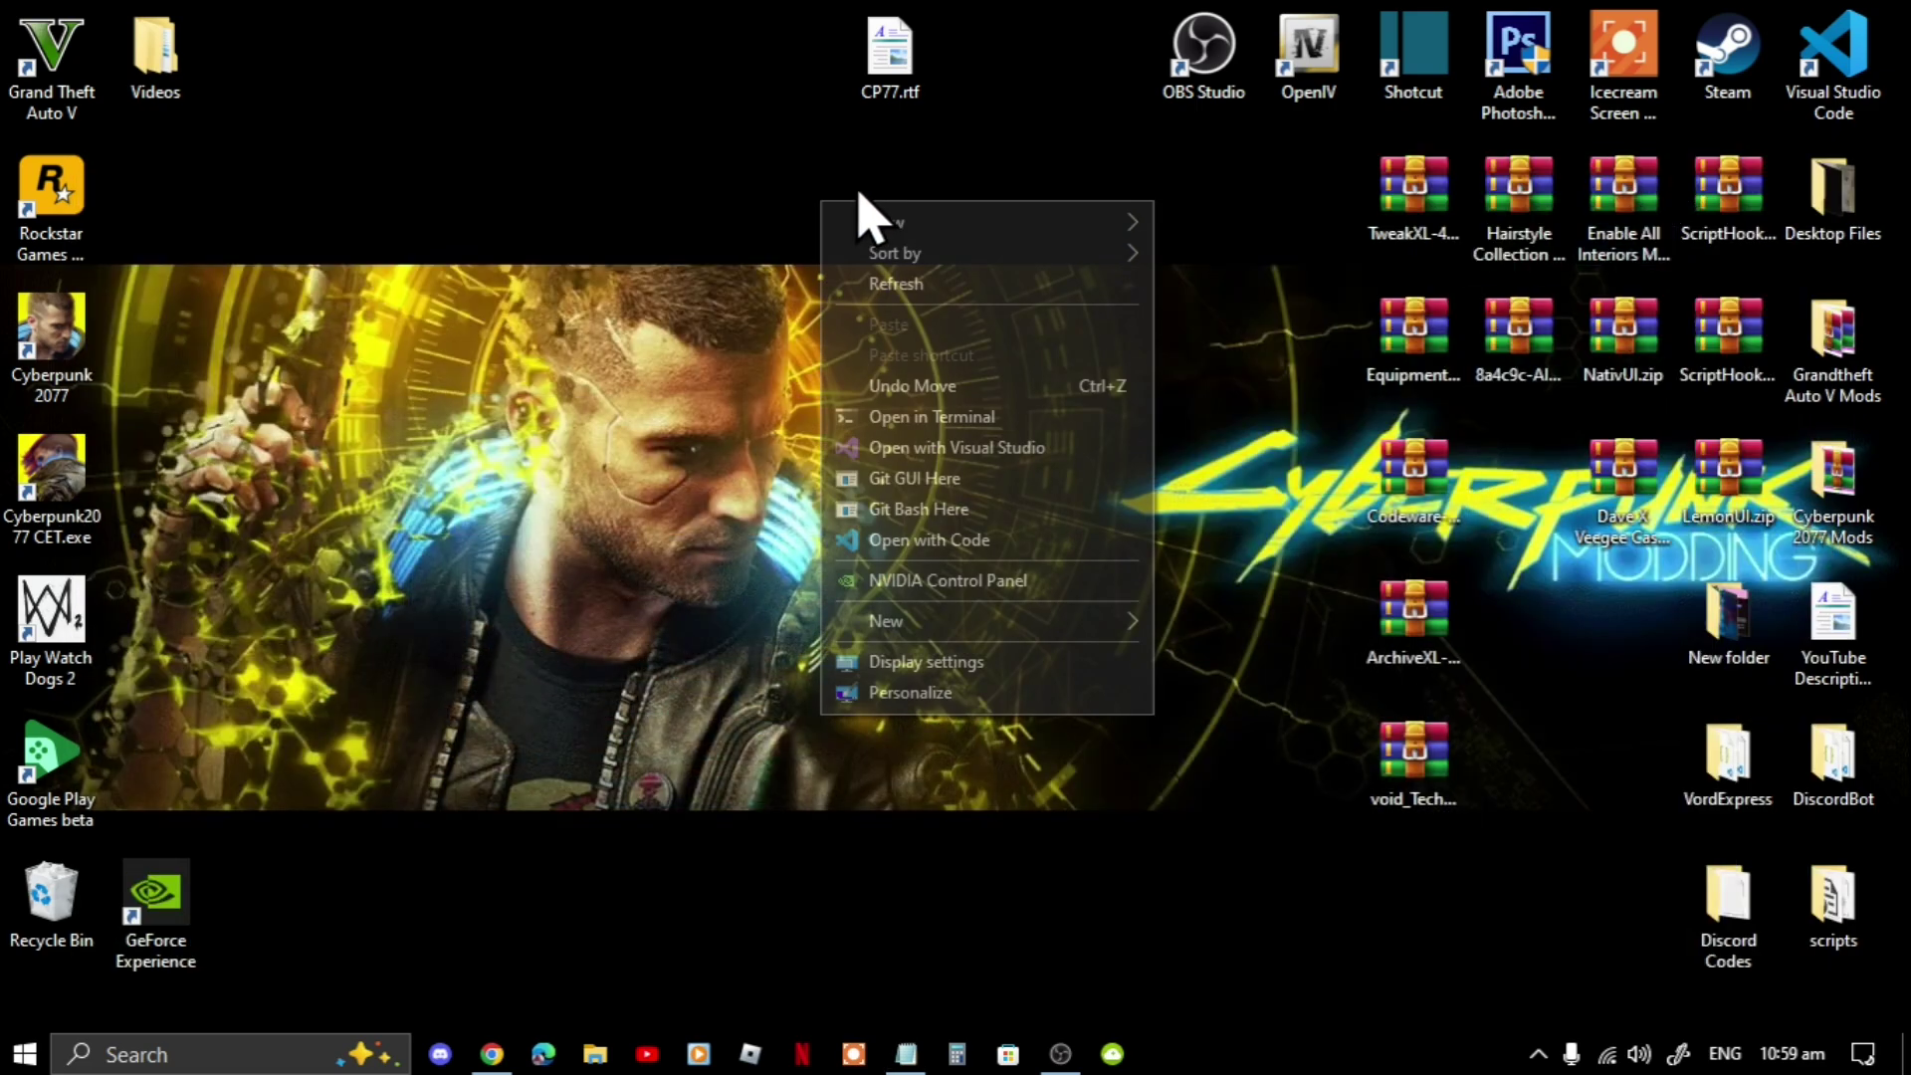
click(914, 284)
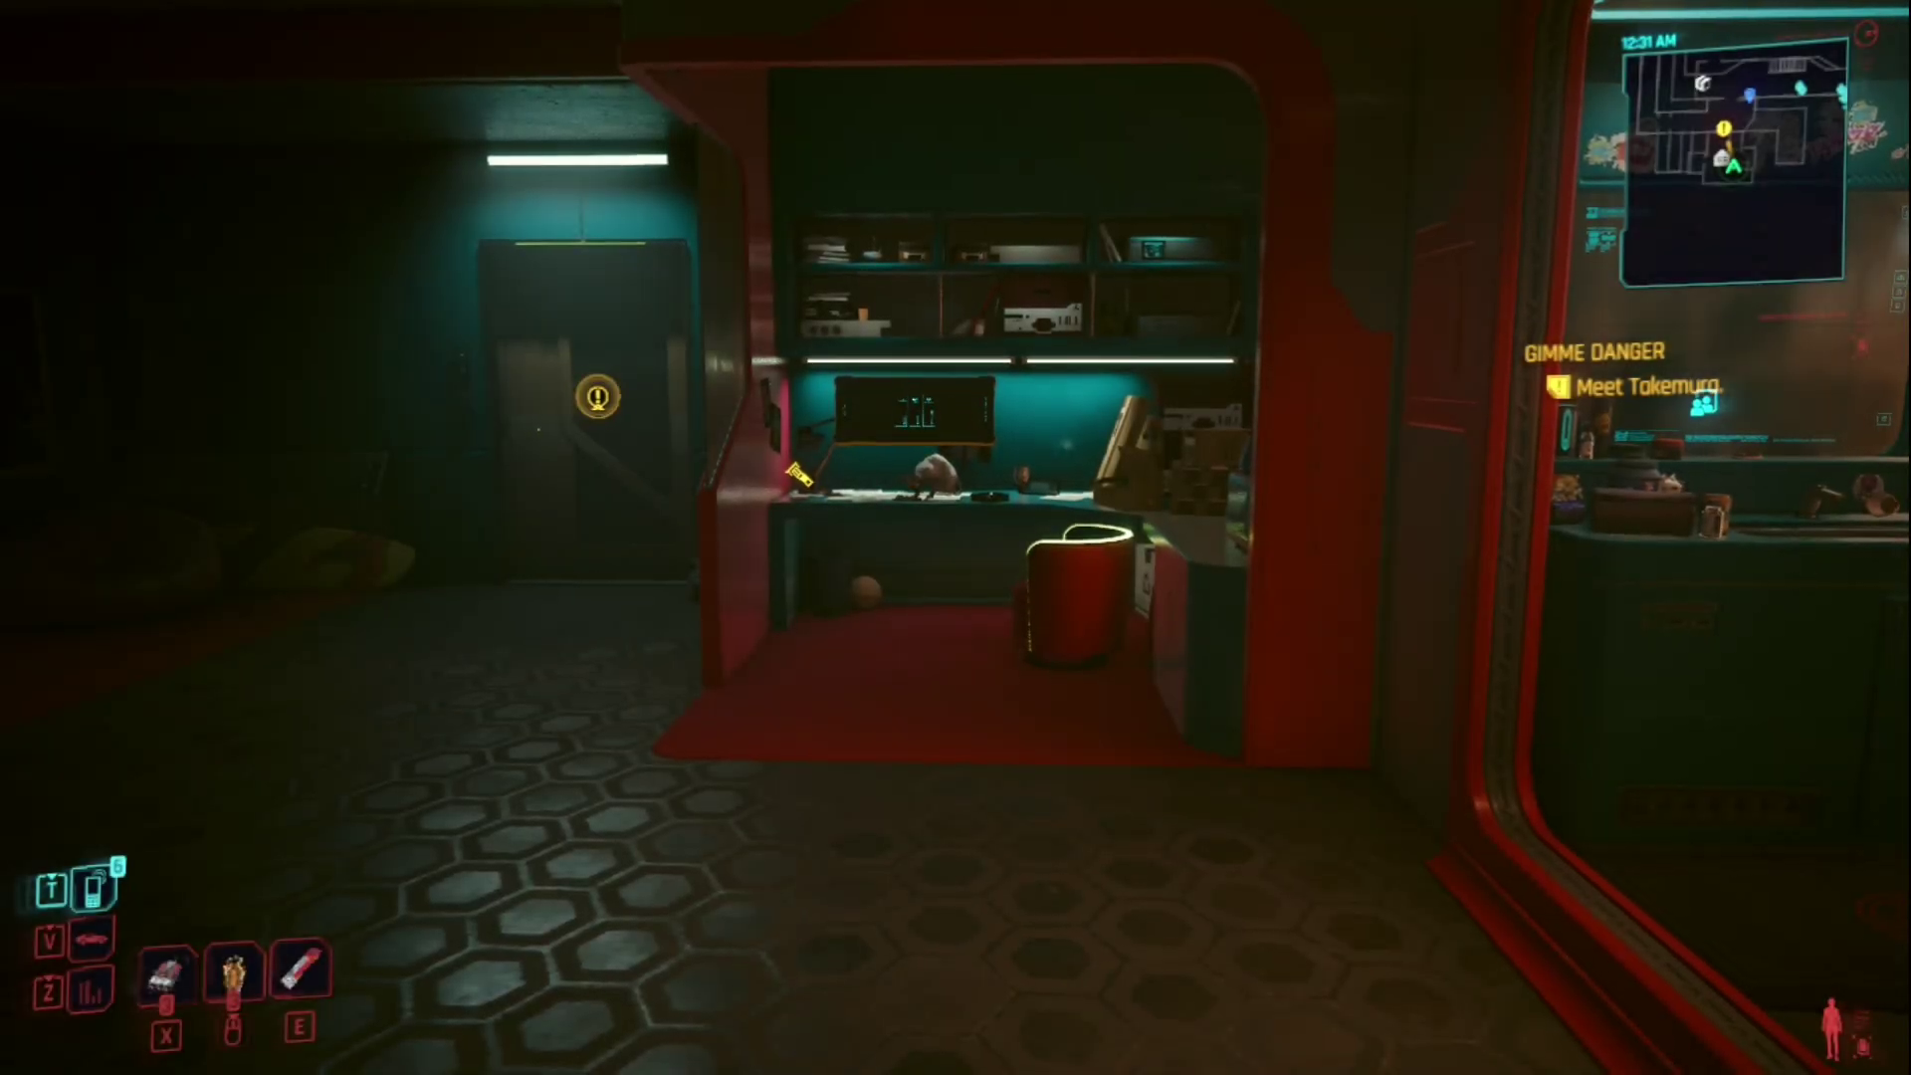
Step: In Cyberpunk 2077, open the wardrobe from the inventory, look through the available clothing, and return to the game
mouse_move(955, 538)
key(w)
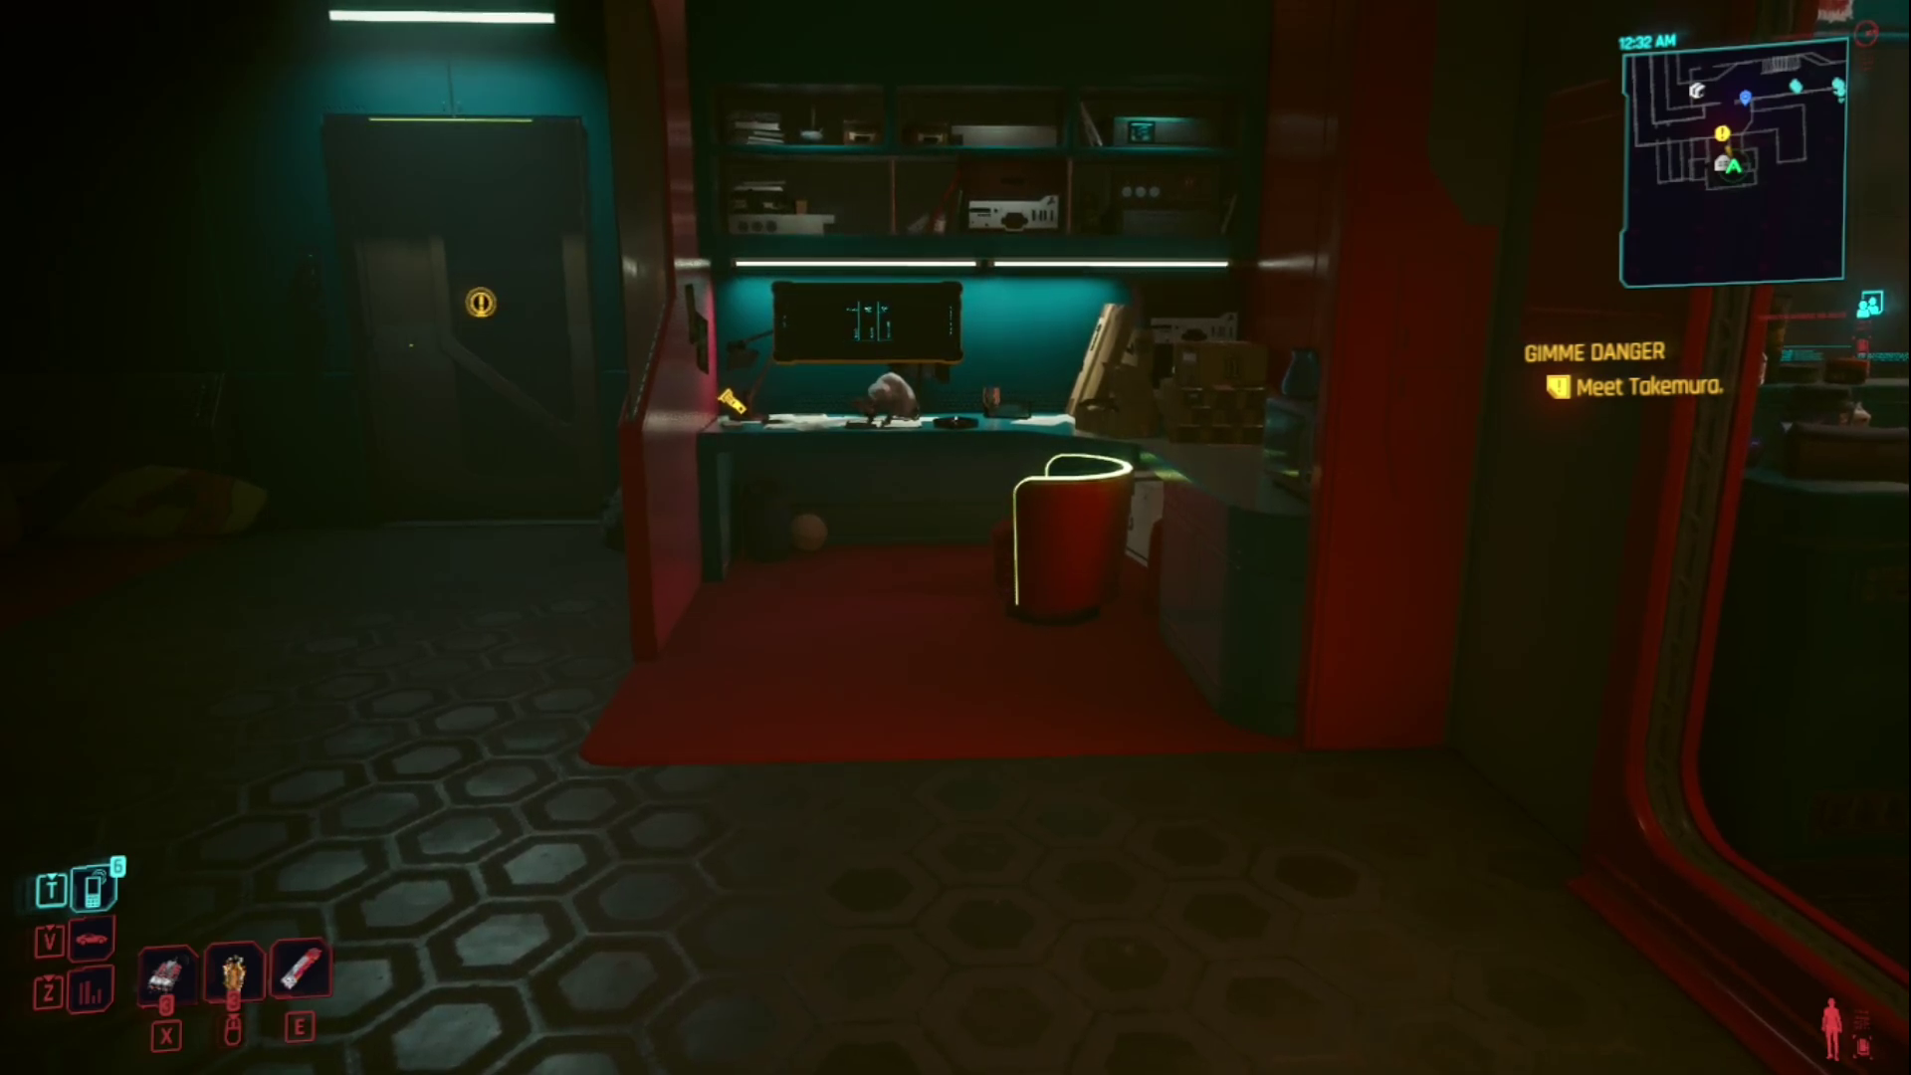
key(i)
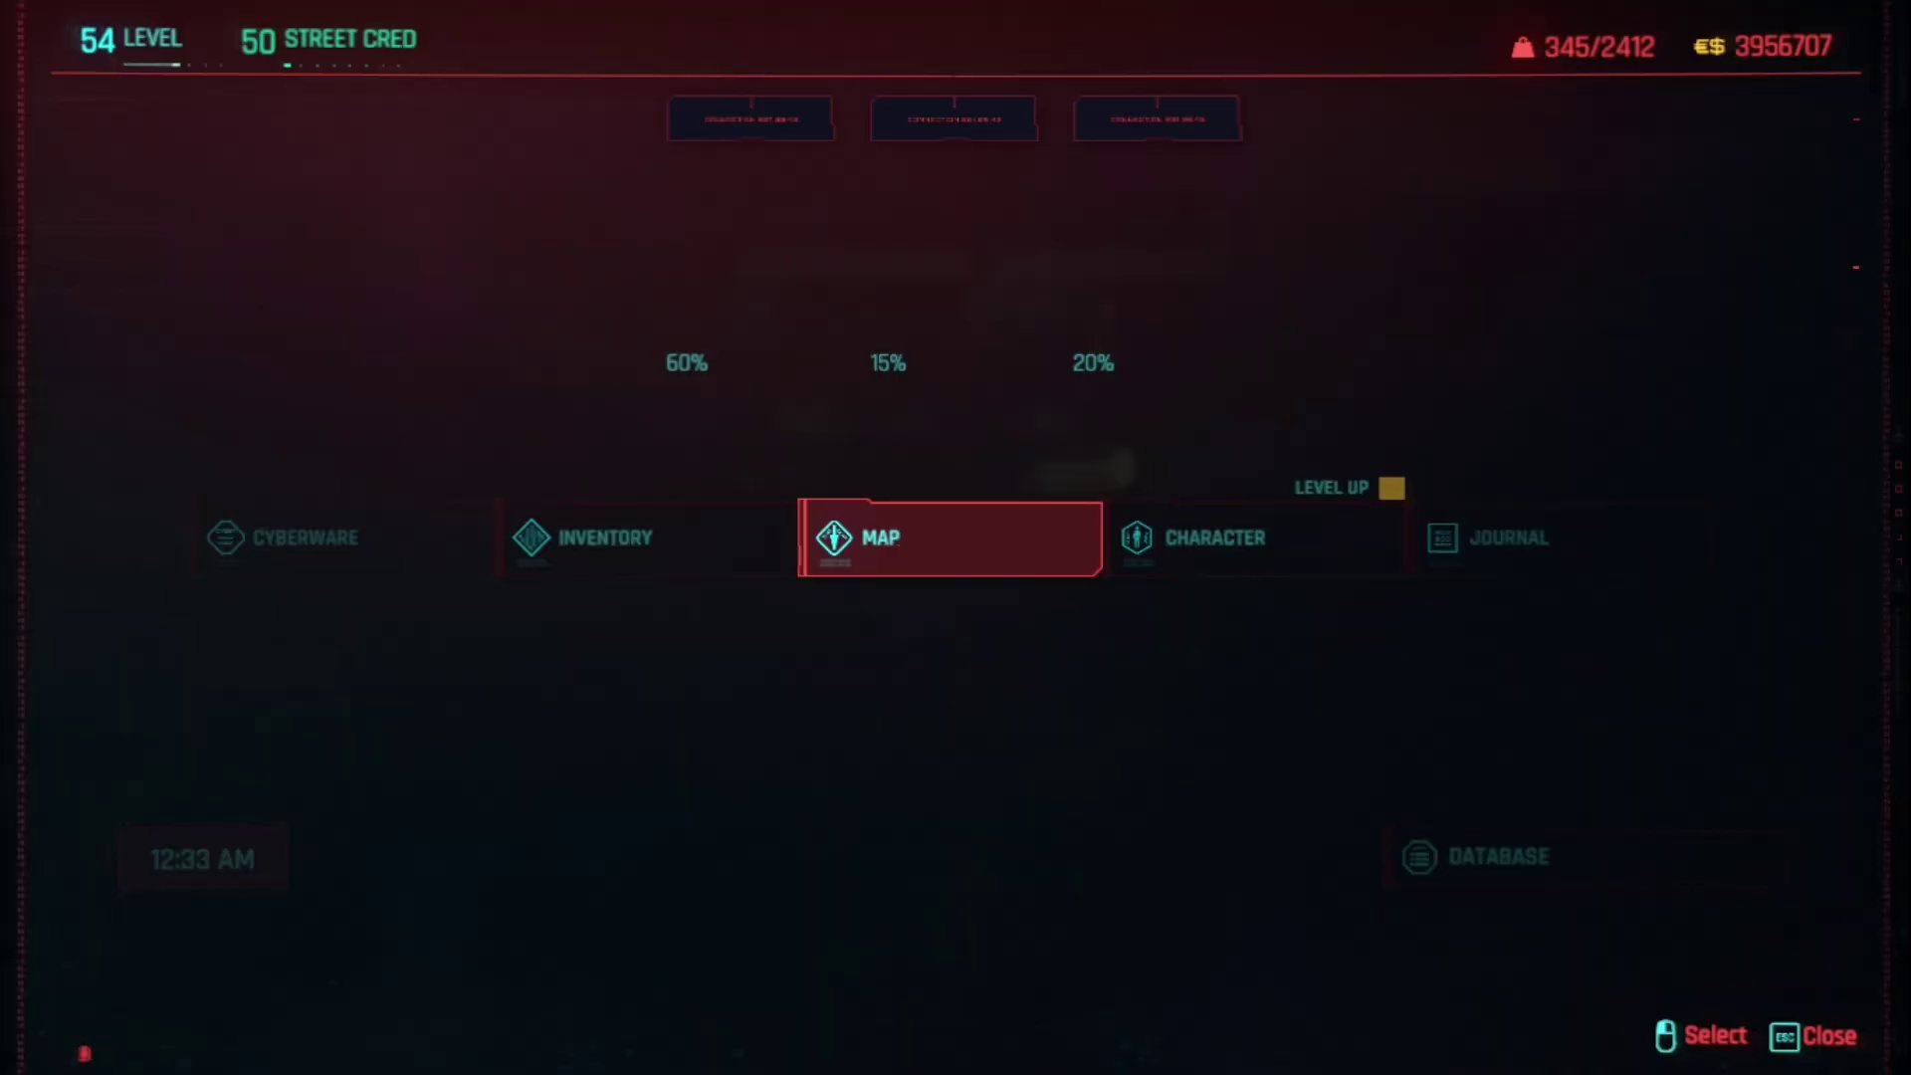
click(729, 557)
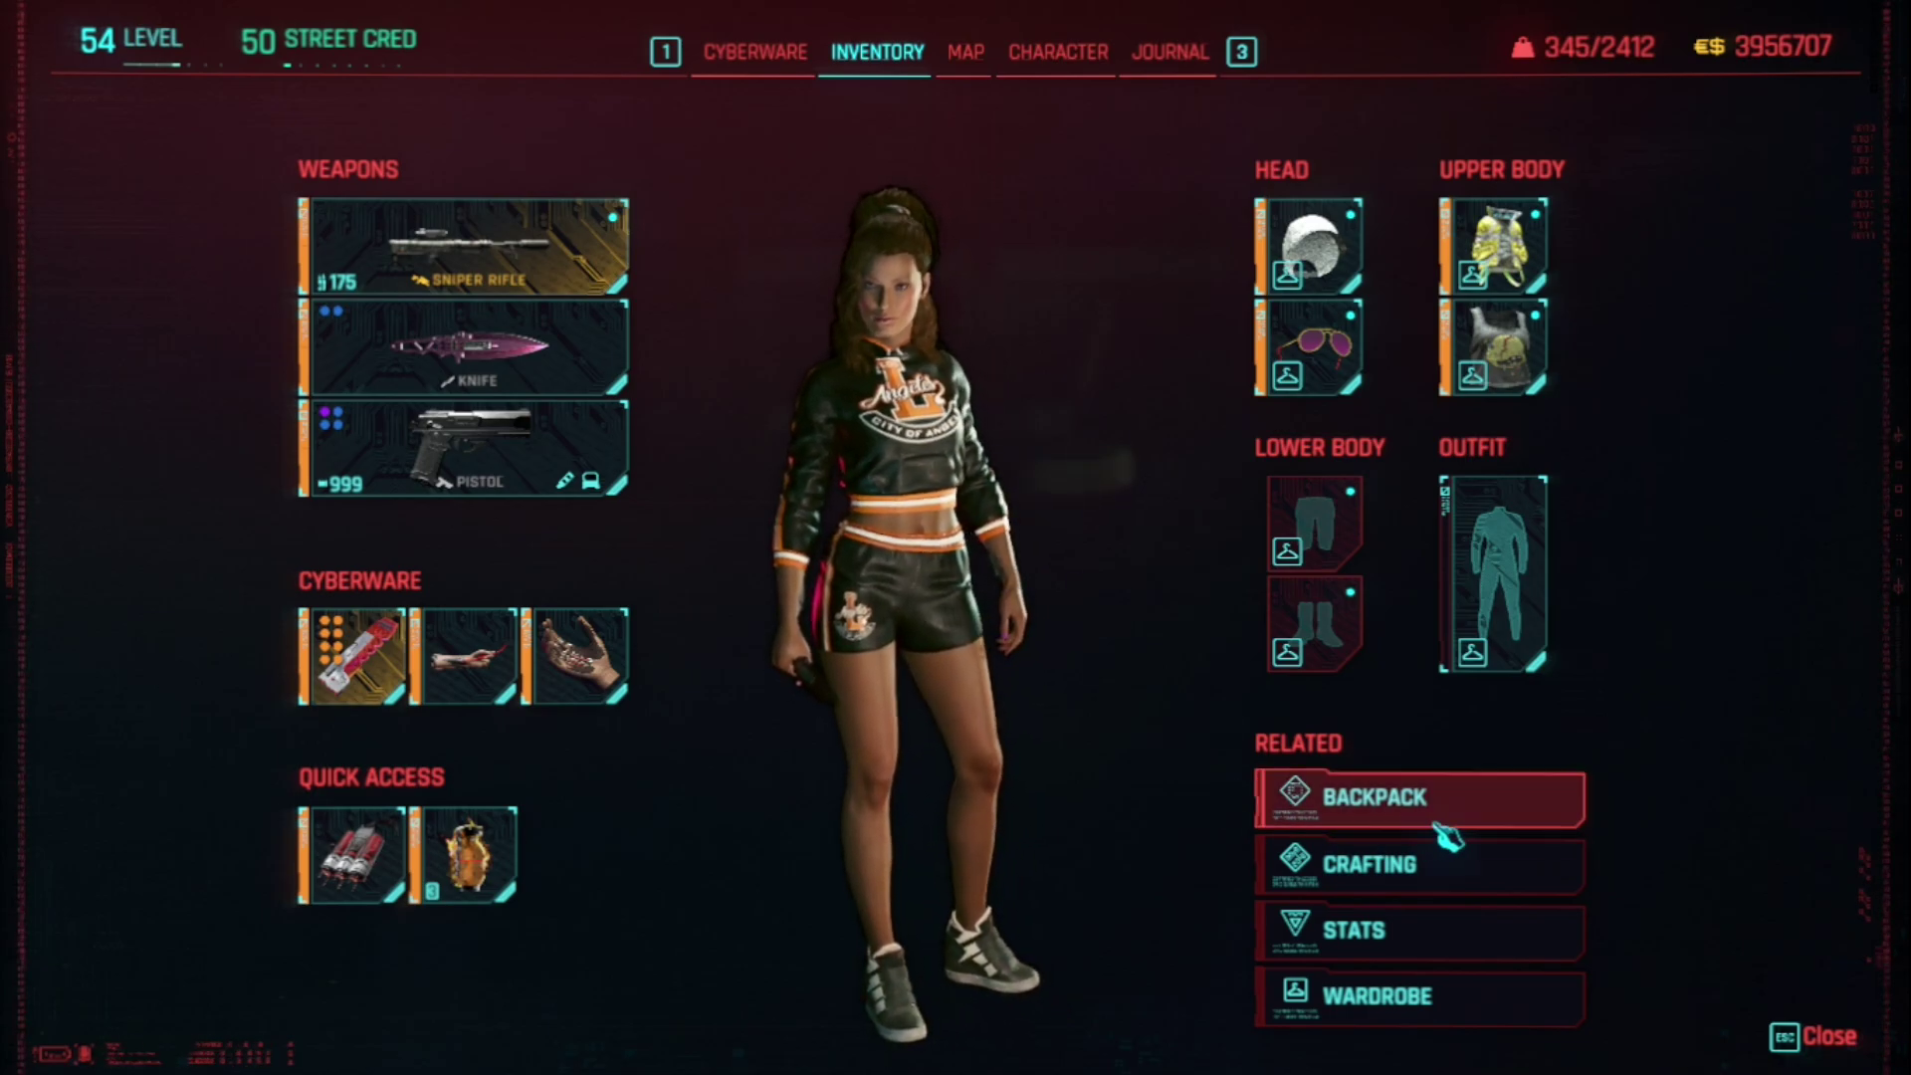
click(1434, 998)
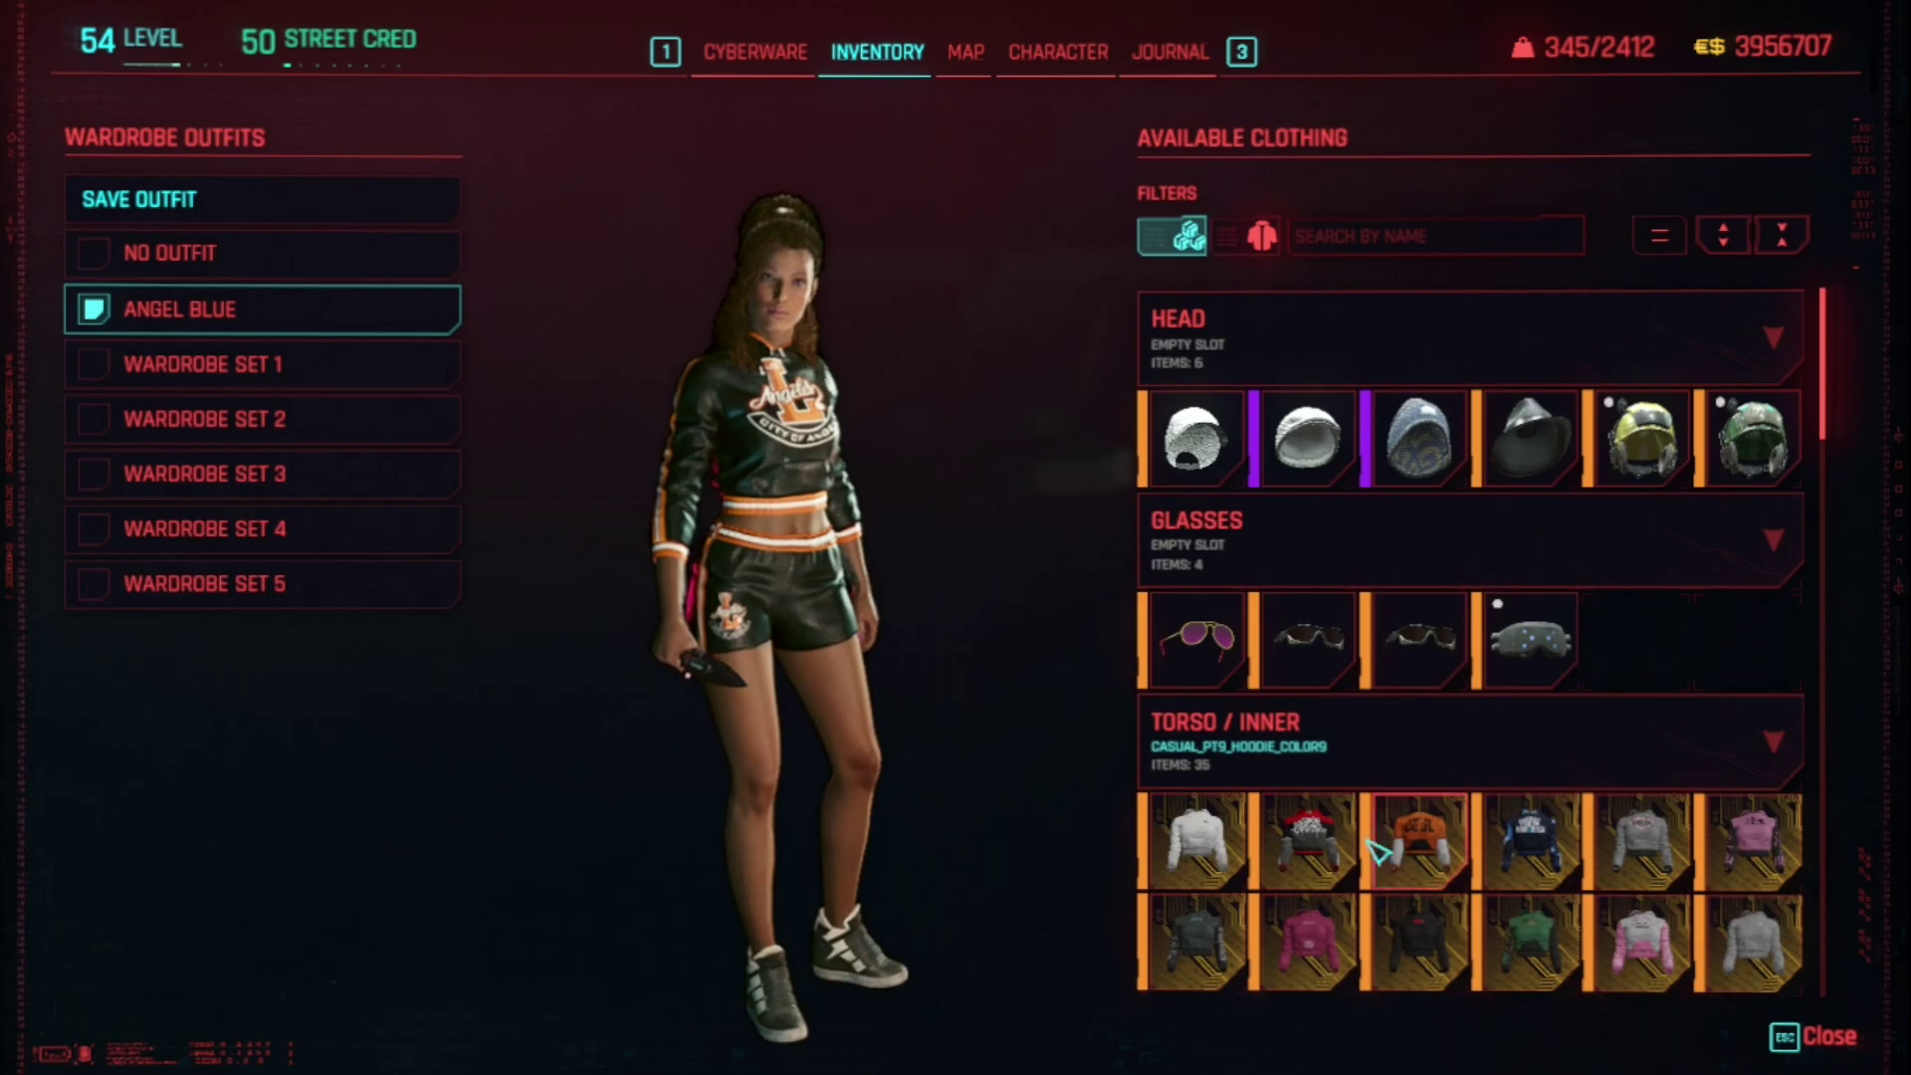
scroll(1407, 840, down, 3)
scroll(1439, 685, down, 2)
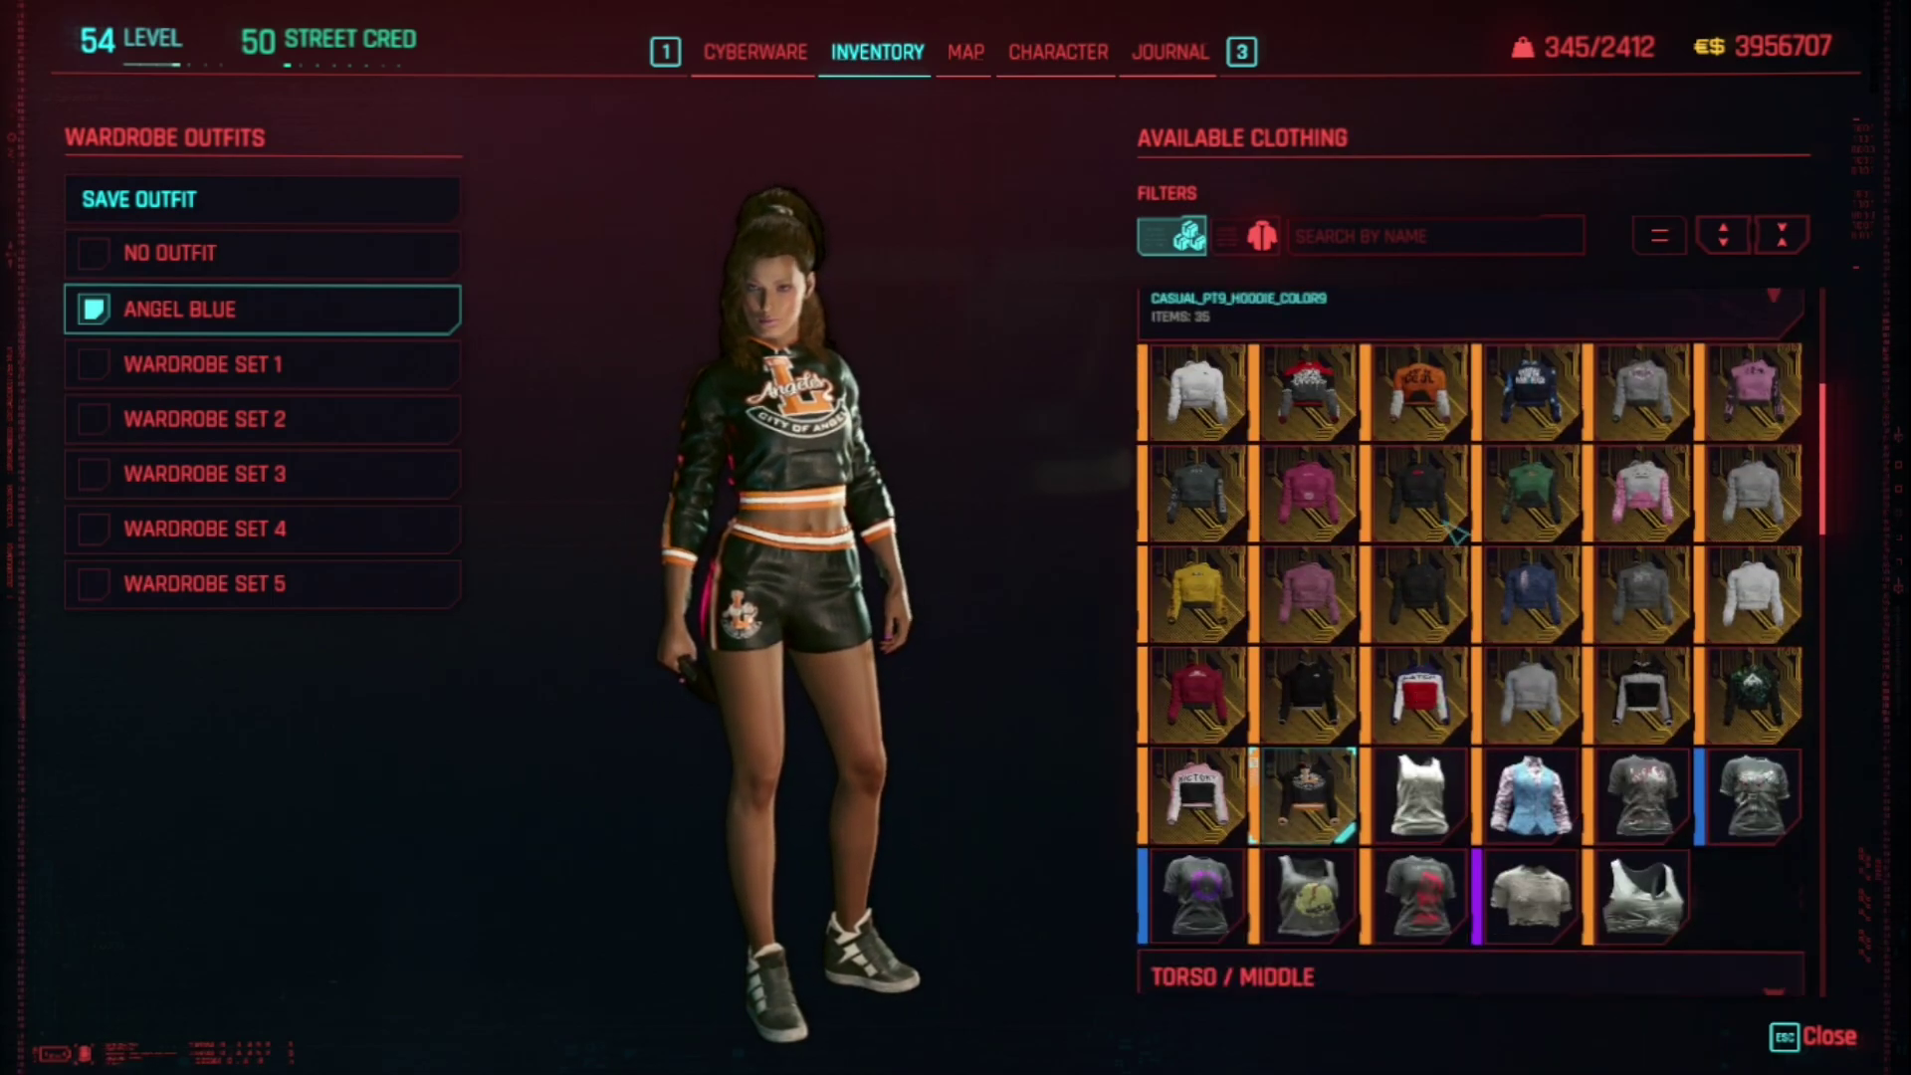
key(Escape)
key(Escape)
key(Escape)
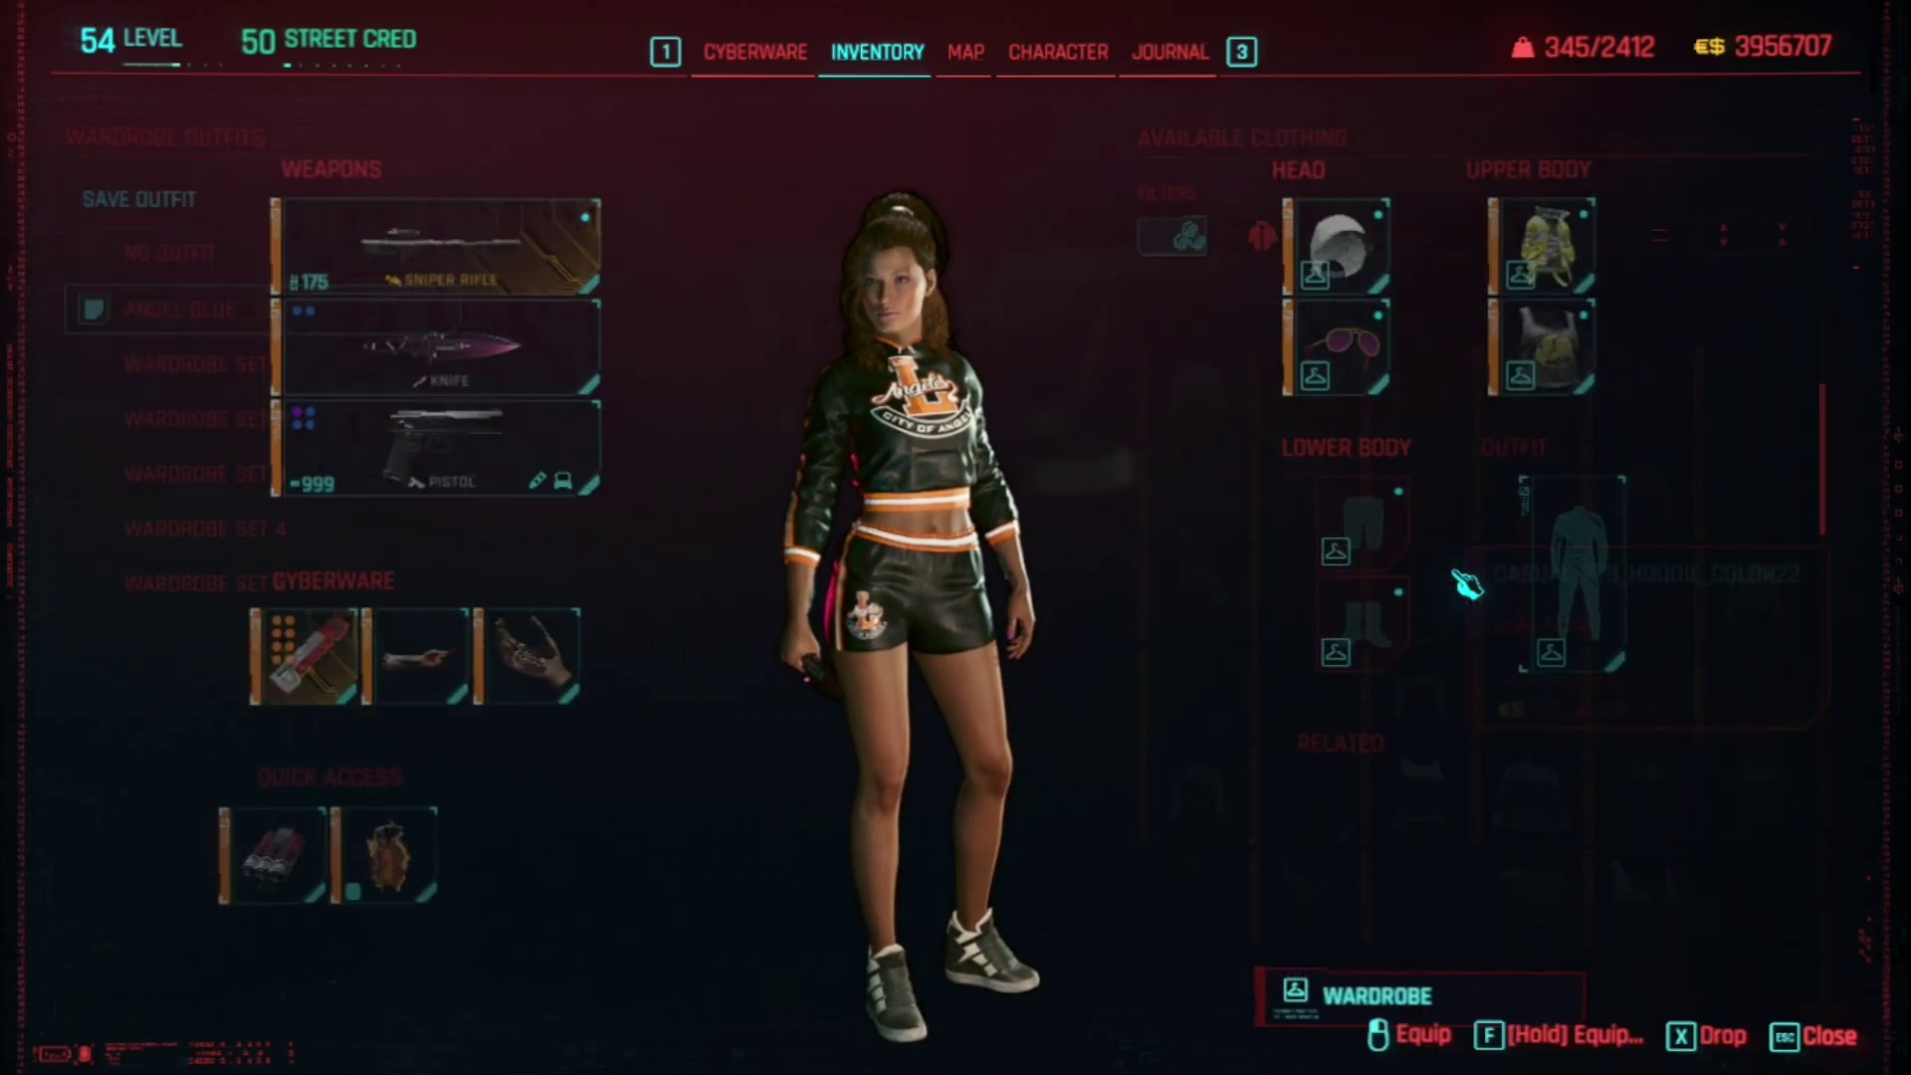
key(w)
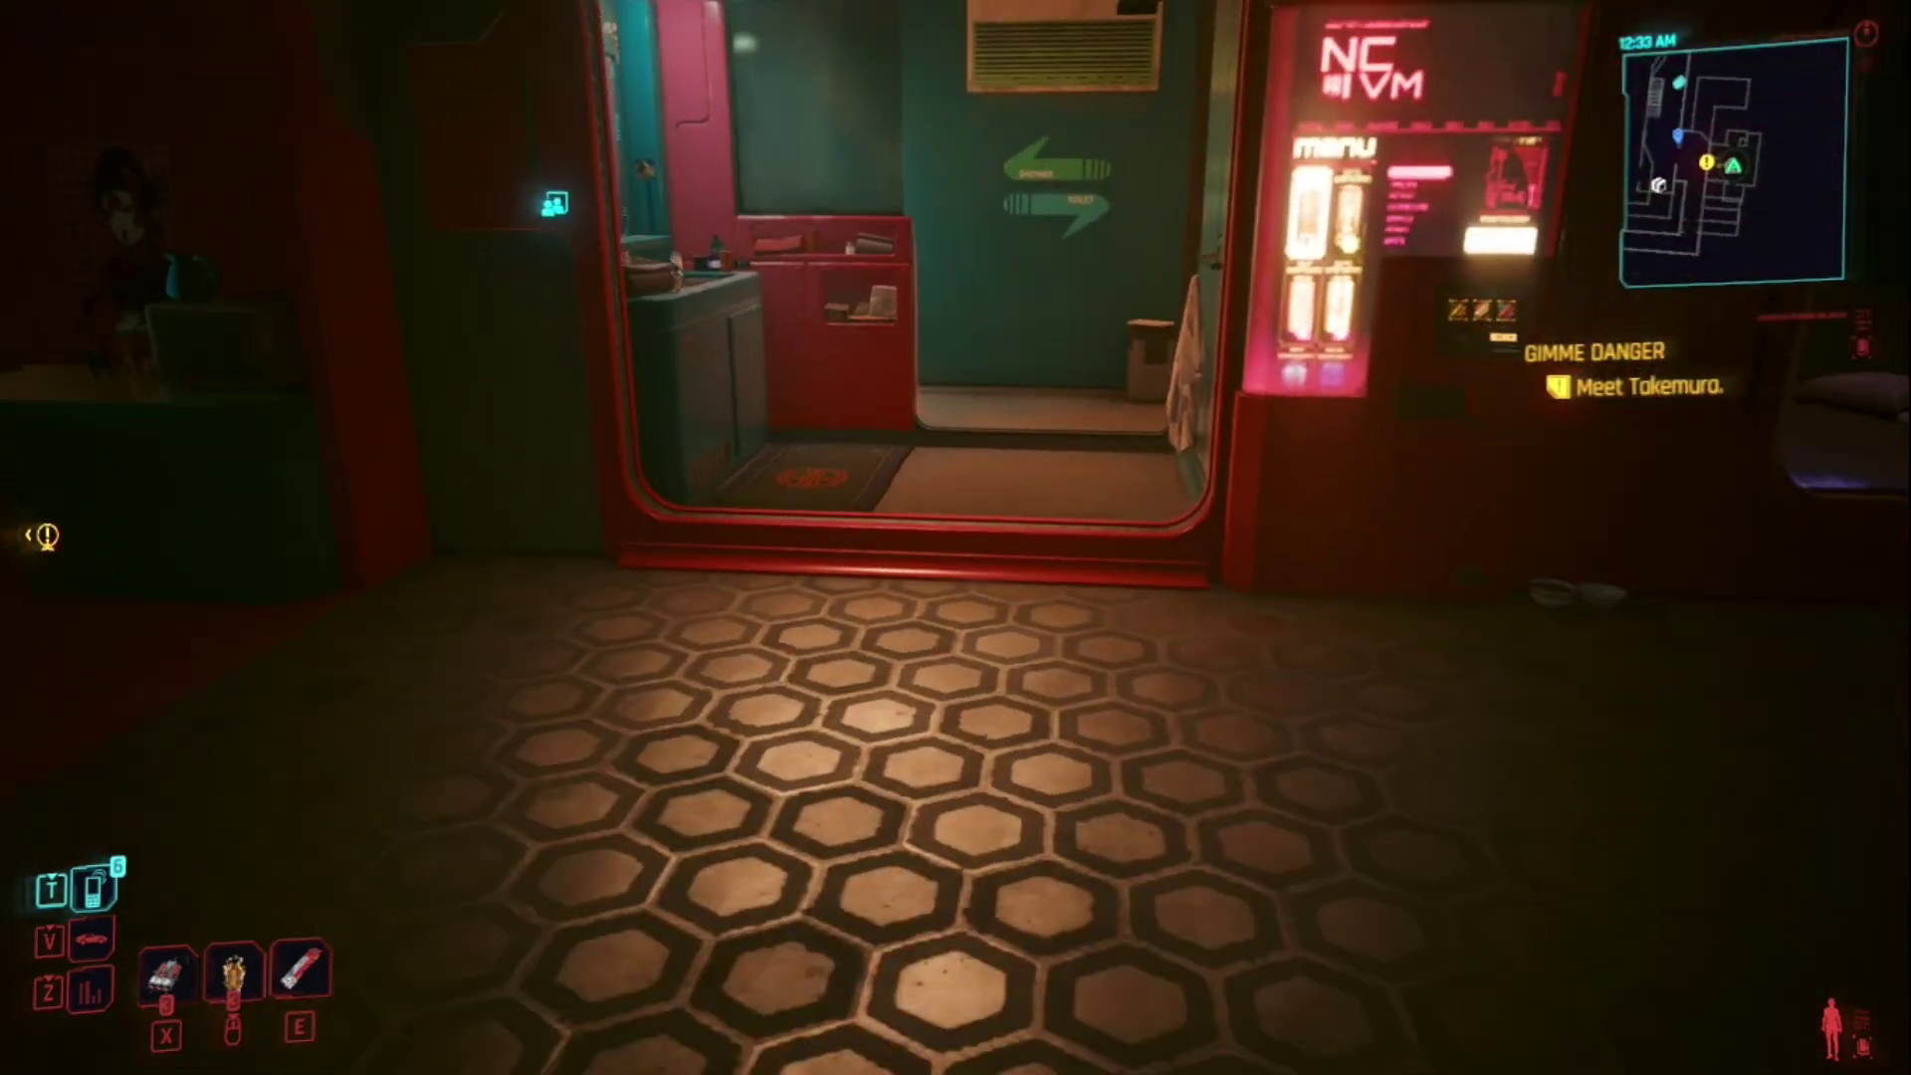
key(w)
key(s)
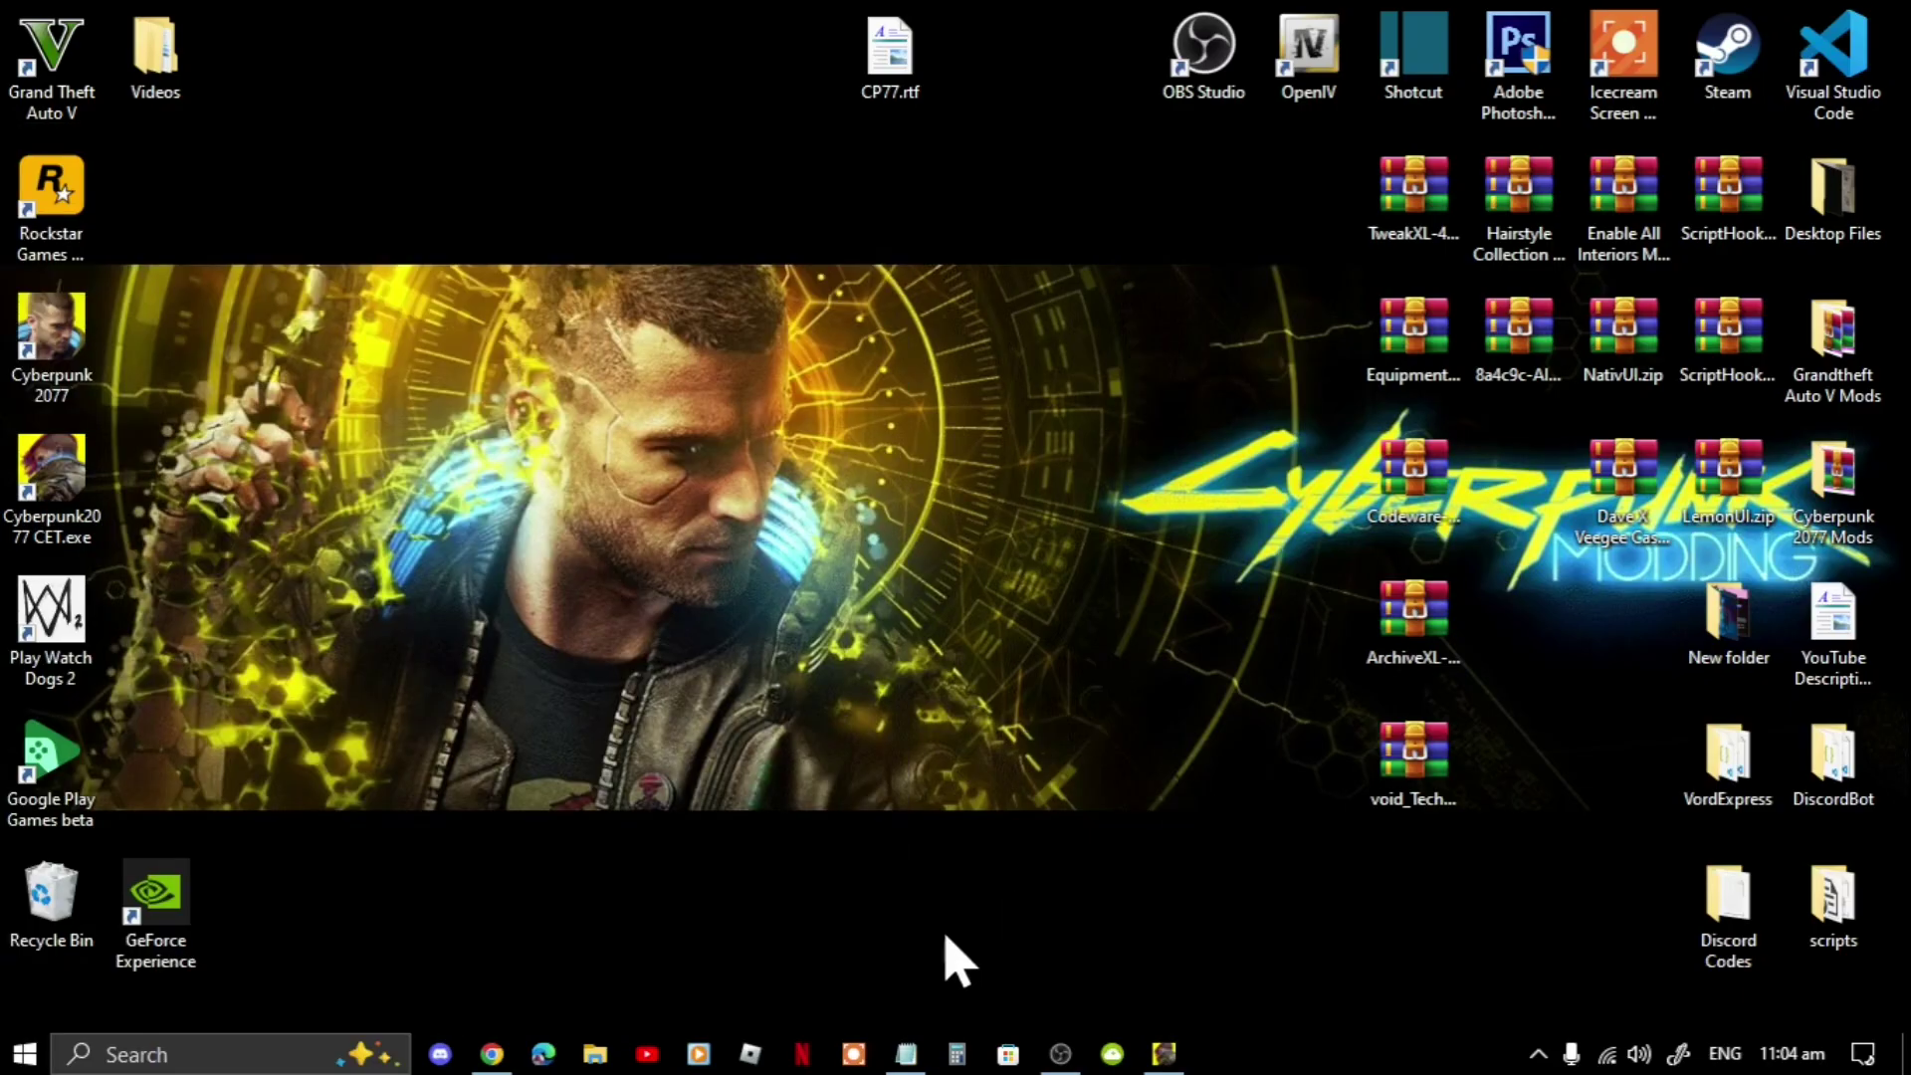
Step: Switch to the Notepad document and copy all the techwear pants codes
click(906, 1054)
right_click(680, 369)
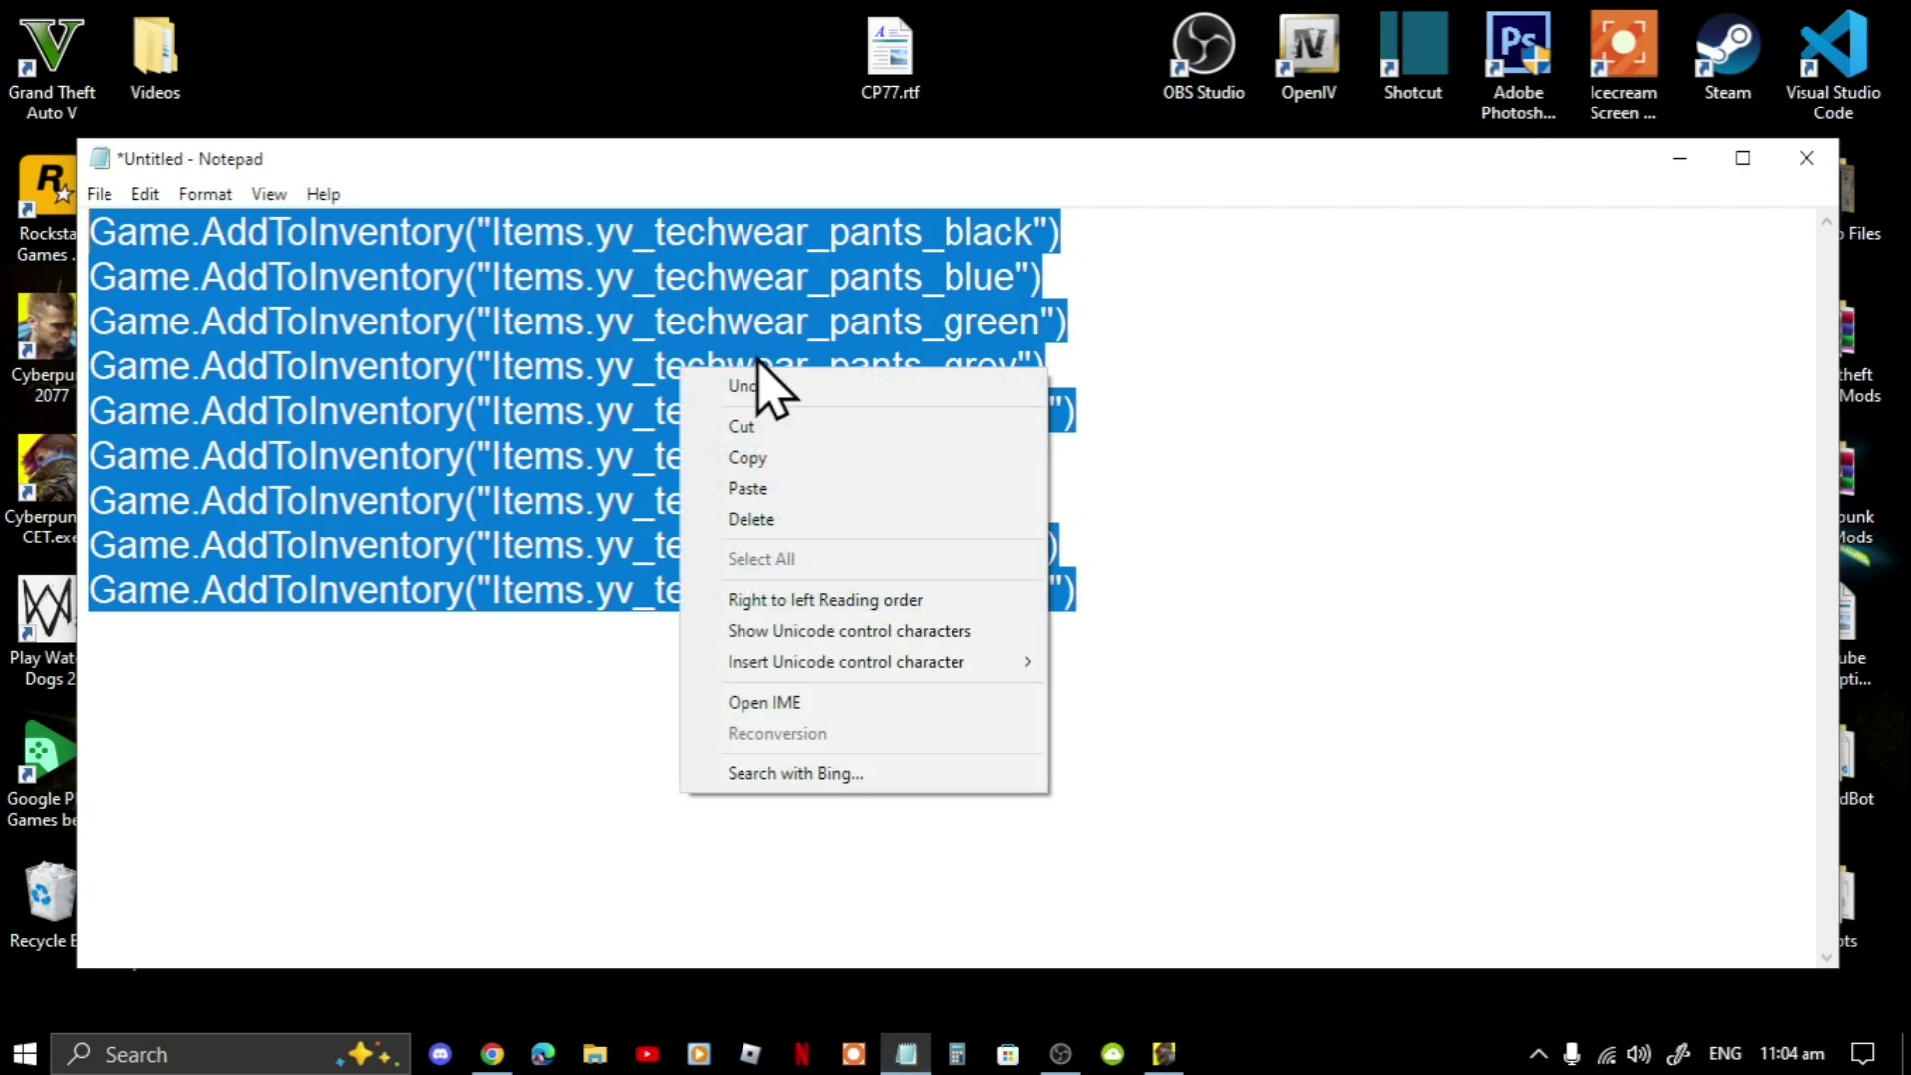
click(749, 458)
click(443, 567)
drag(1075, 625, 36, 191)
right_click(588, 388)
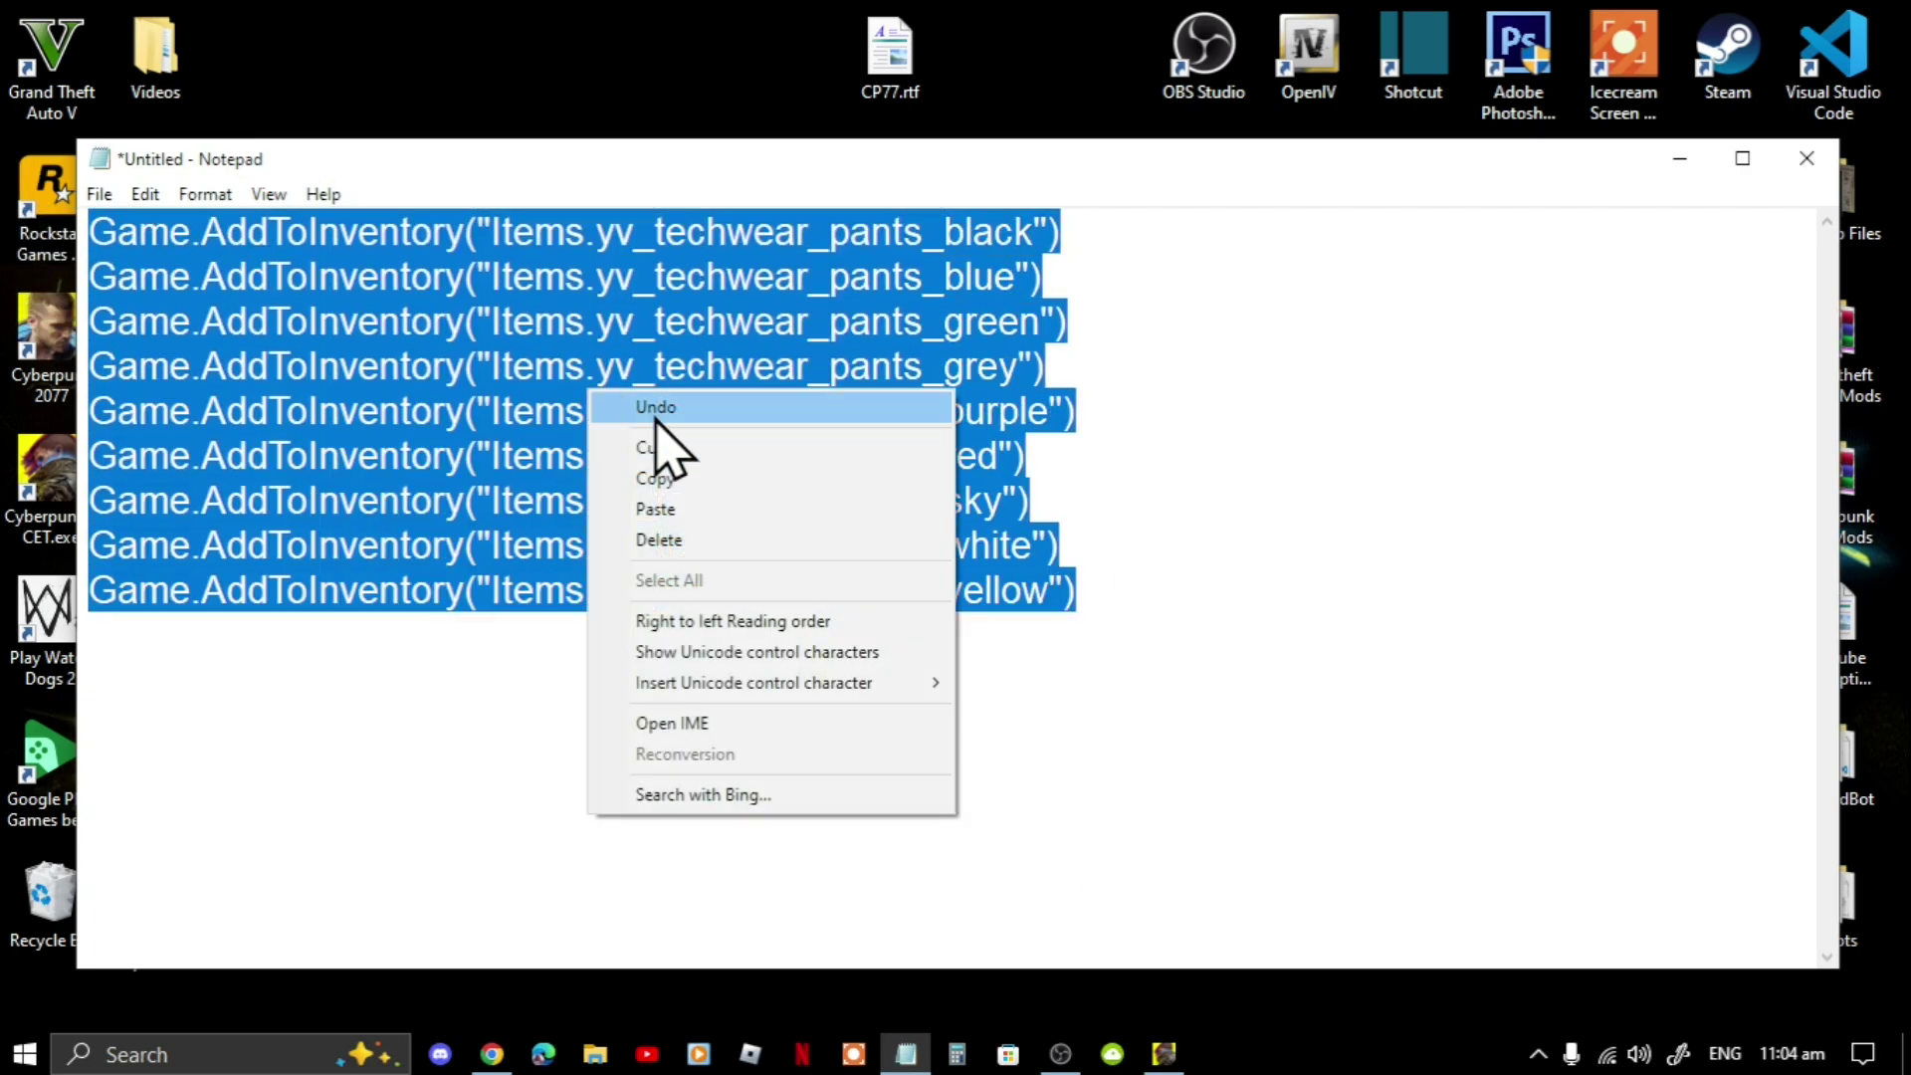
click(659, 479)
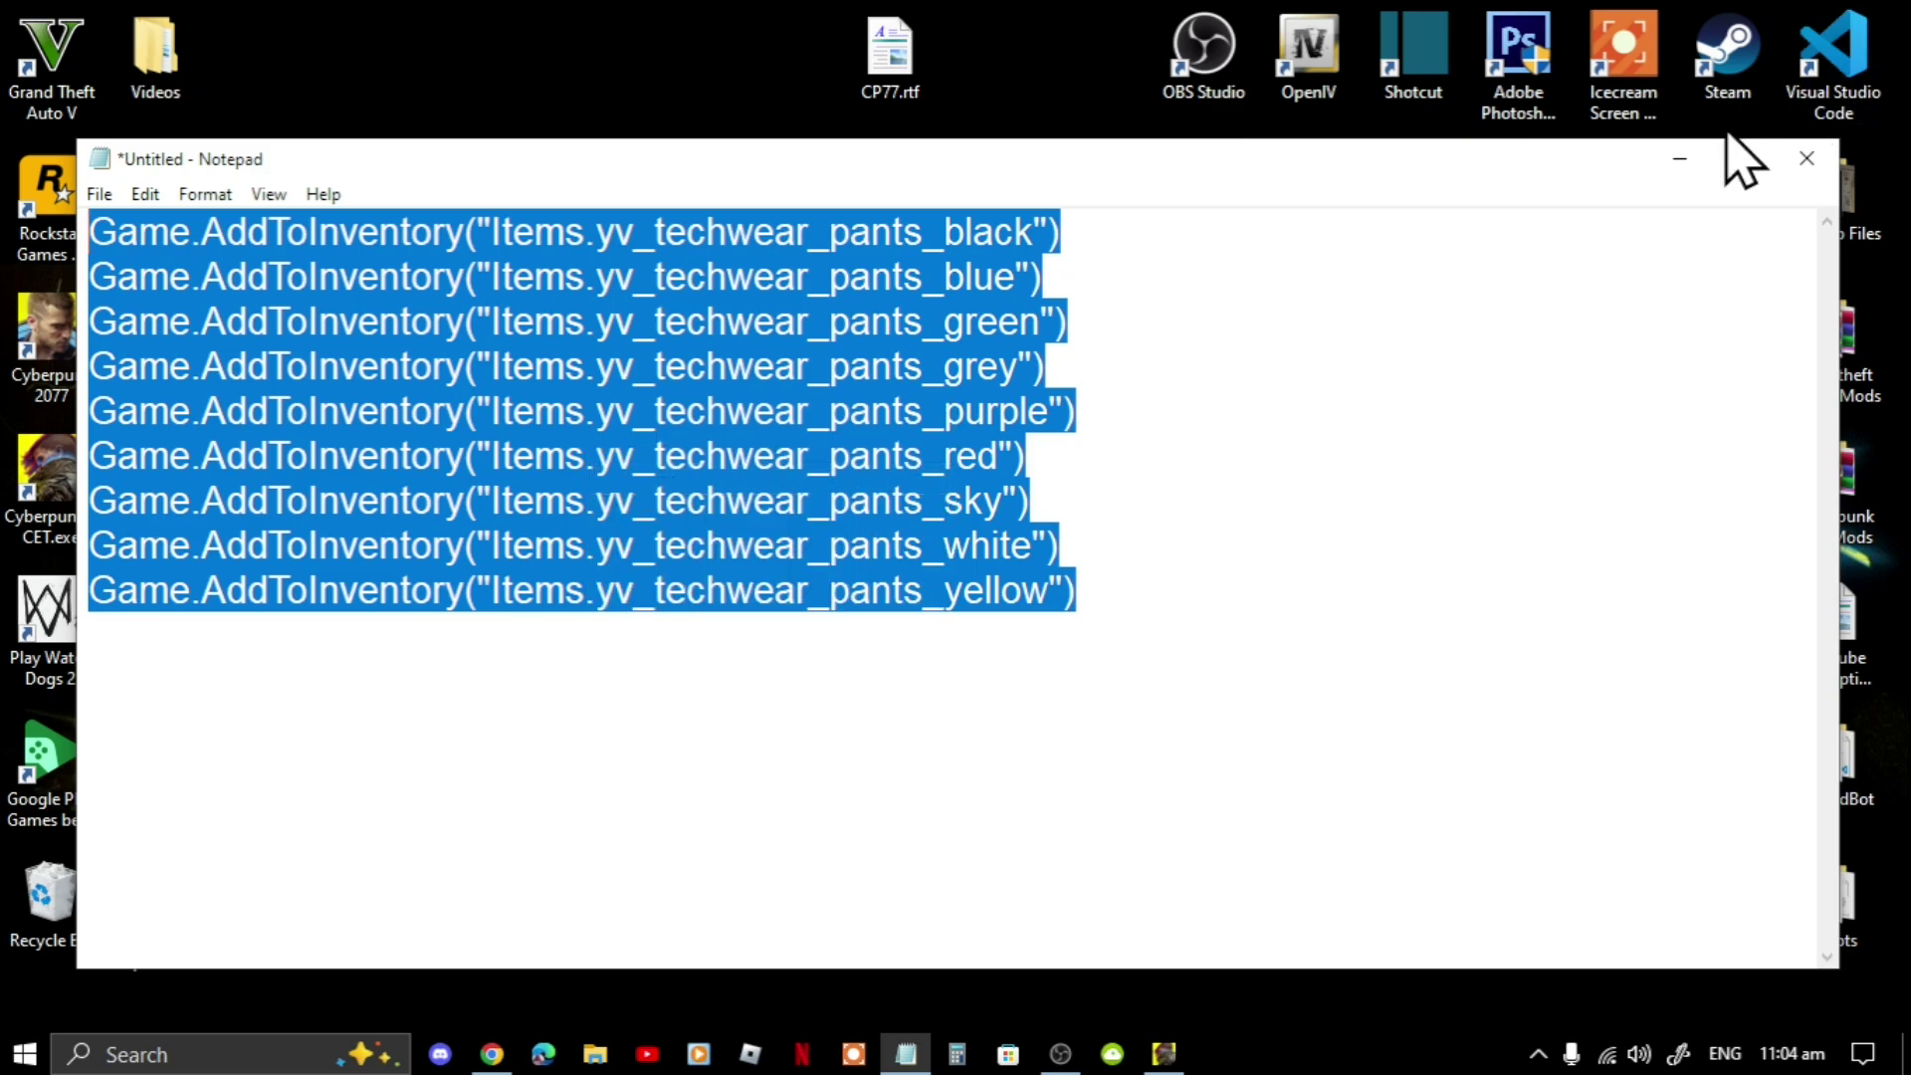
Step: Switch from Notepad to Cyberpunk 2077 and open the Cyber Engine Tweaks console with the SimpleMenu window collapsed
click(1681, 159)
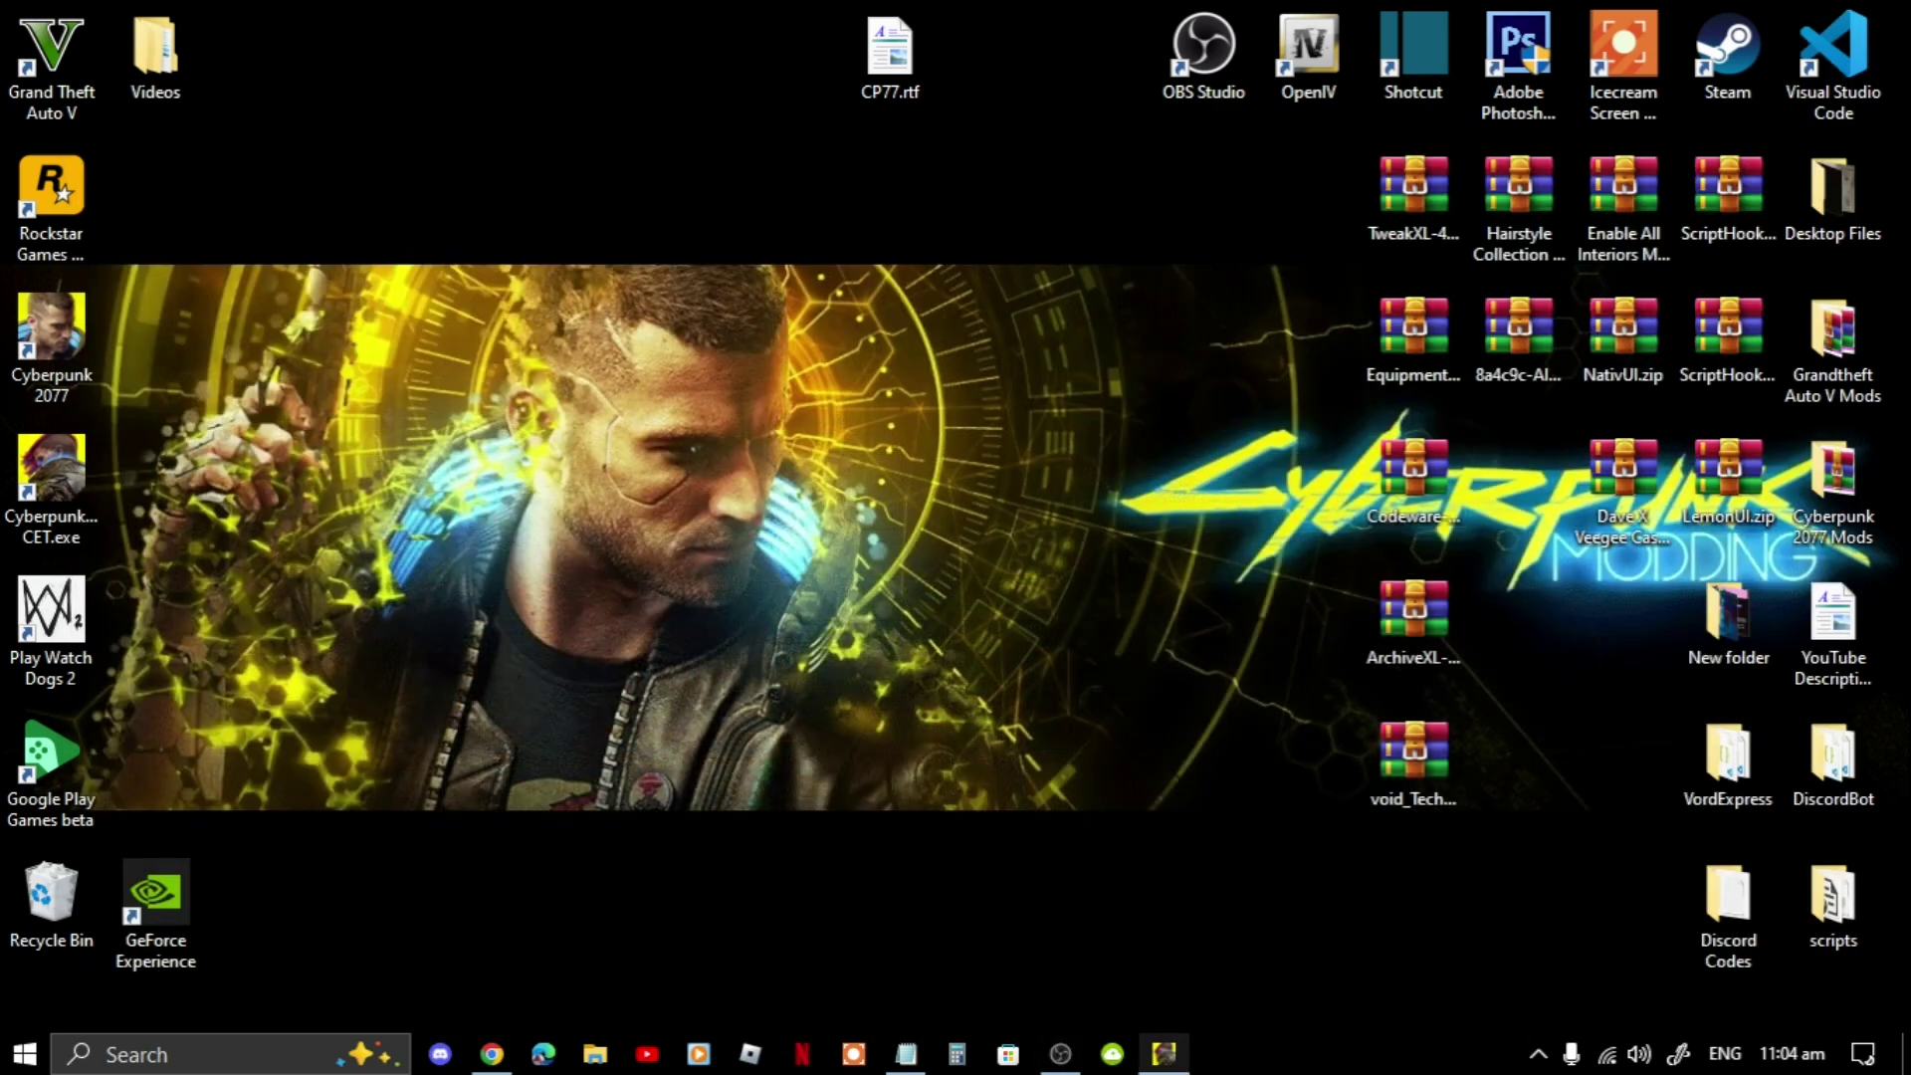
click(1165, 1056)
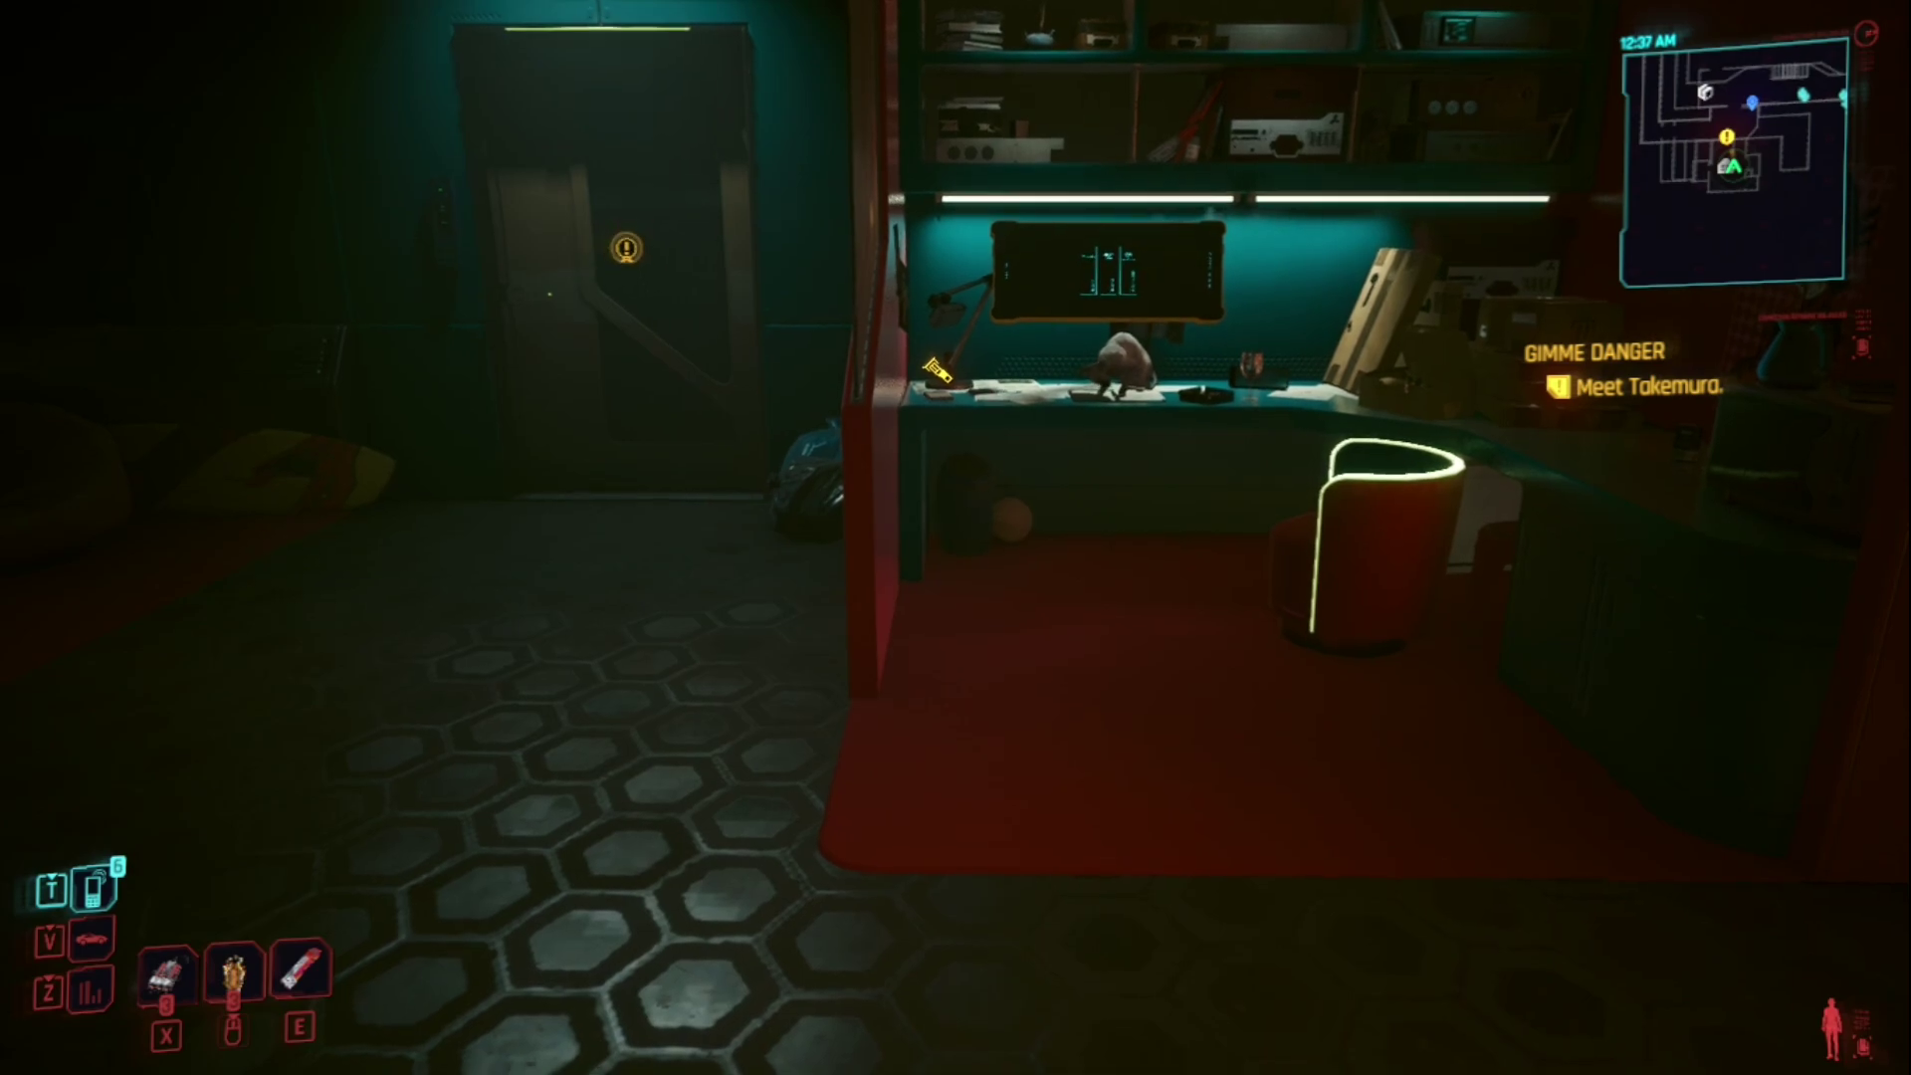
key(grave)
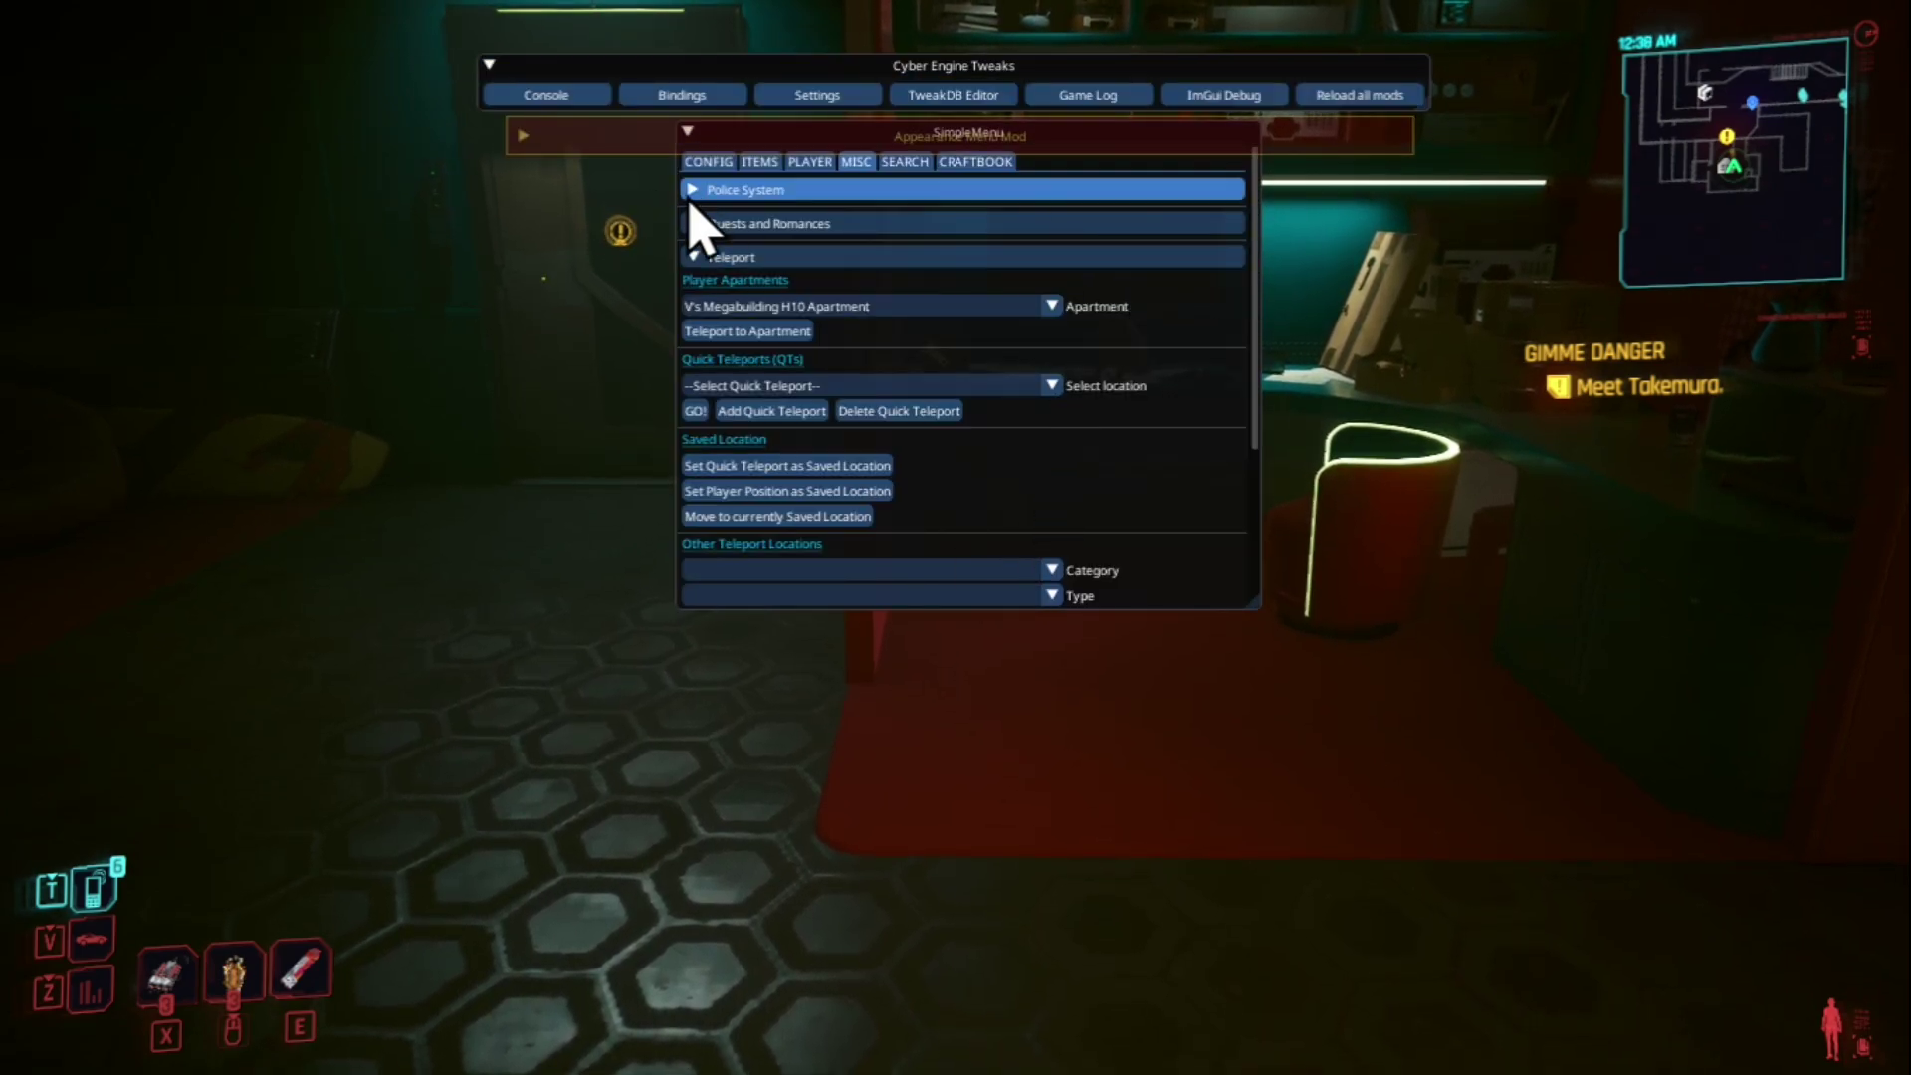
click(1145, 344)
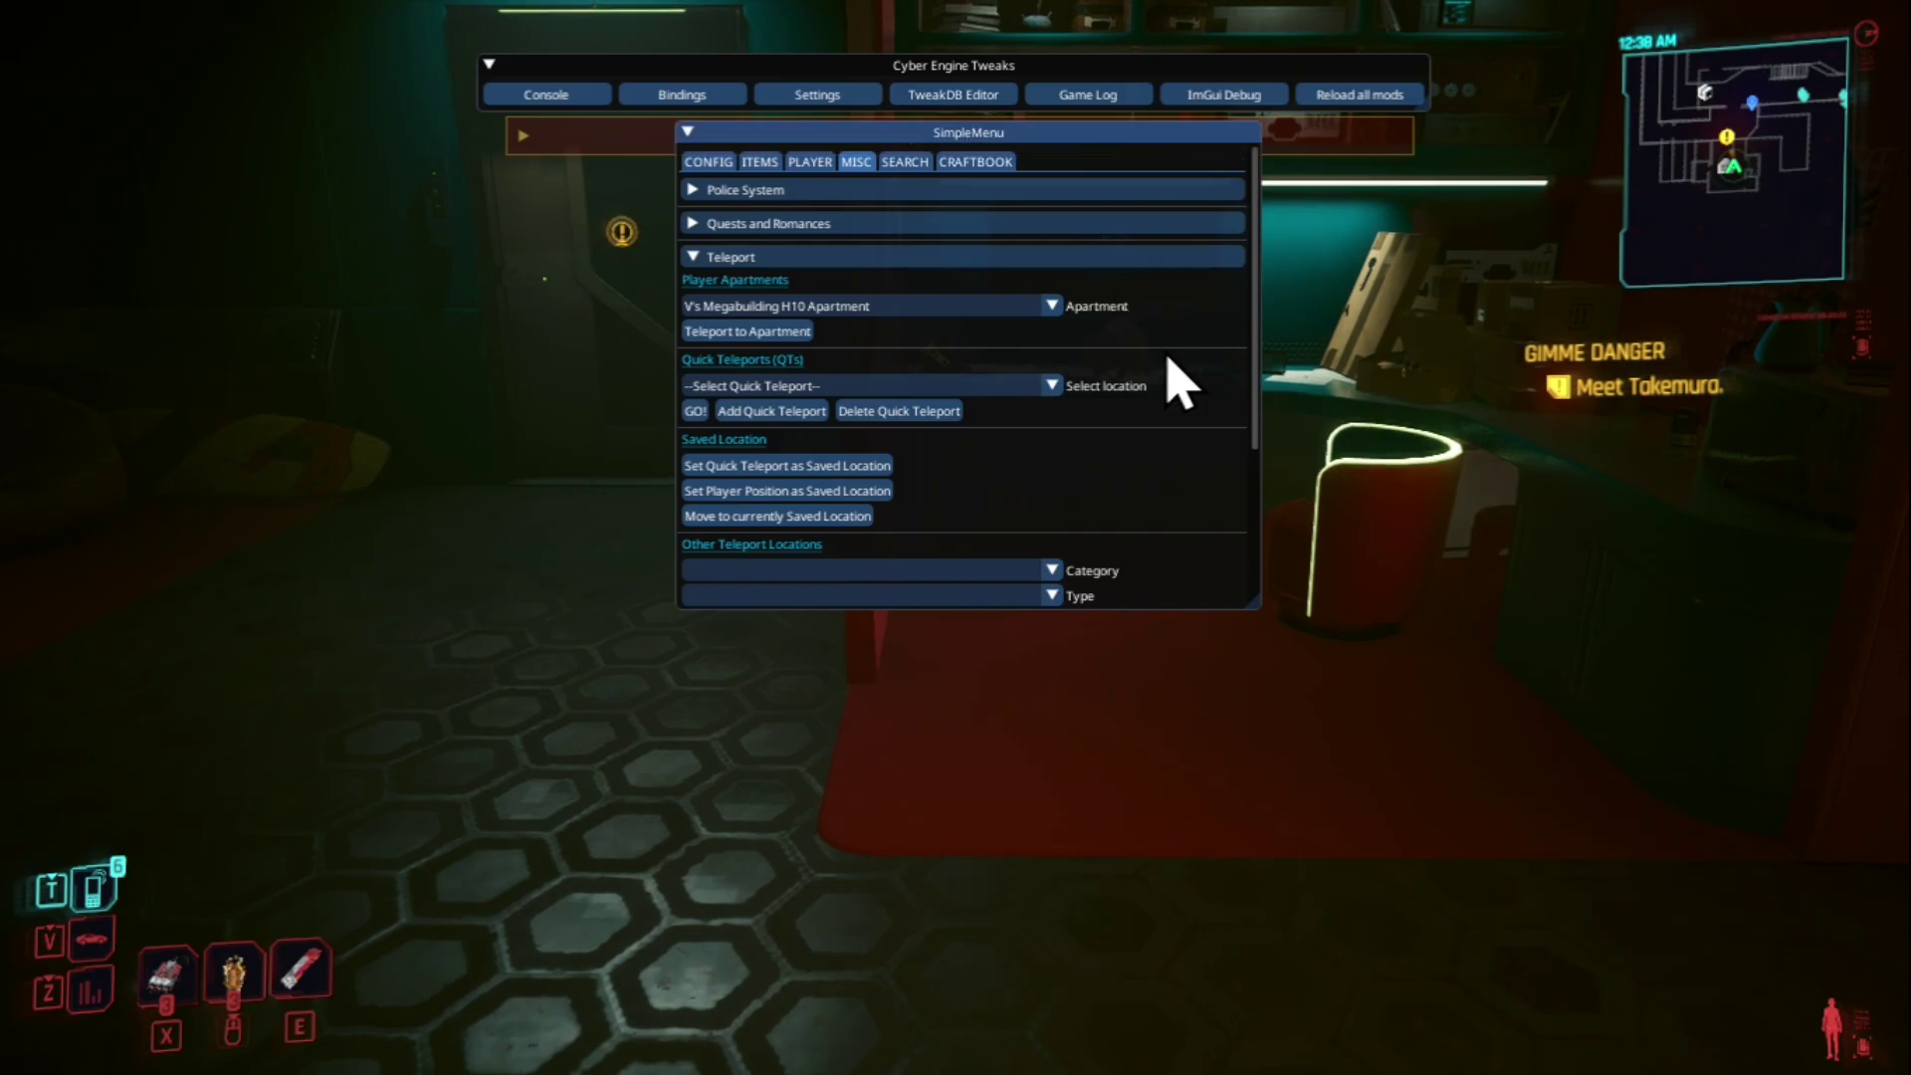
click(689, 133)
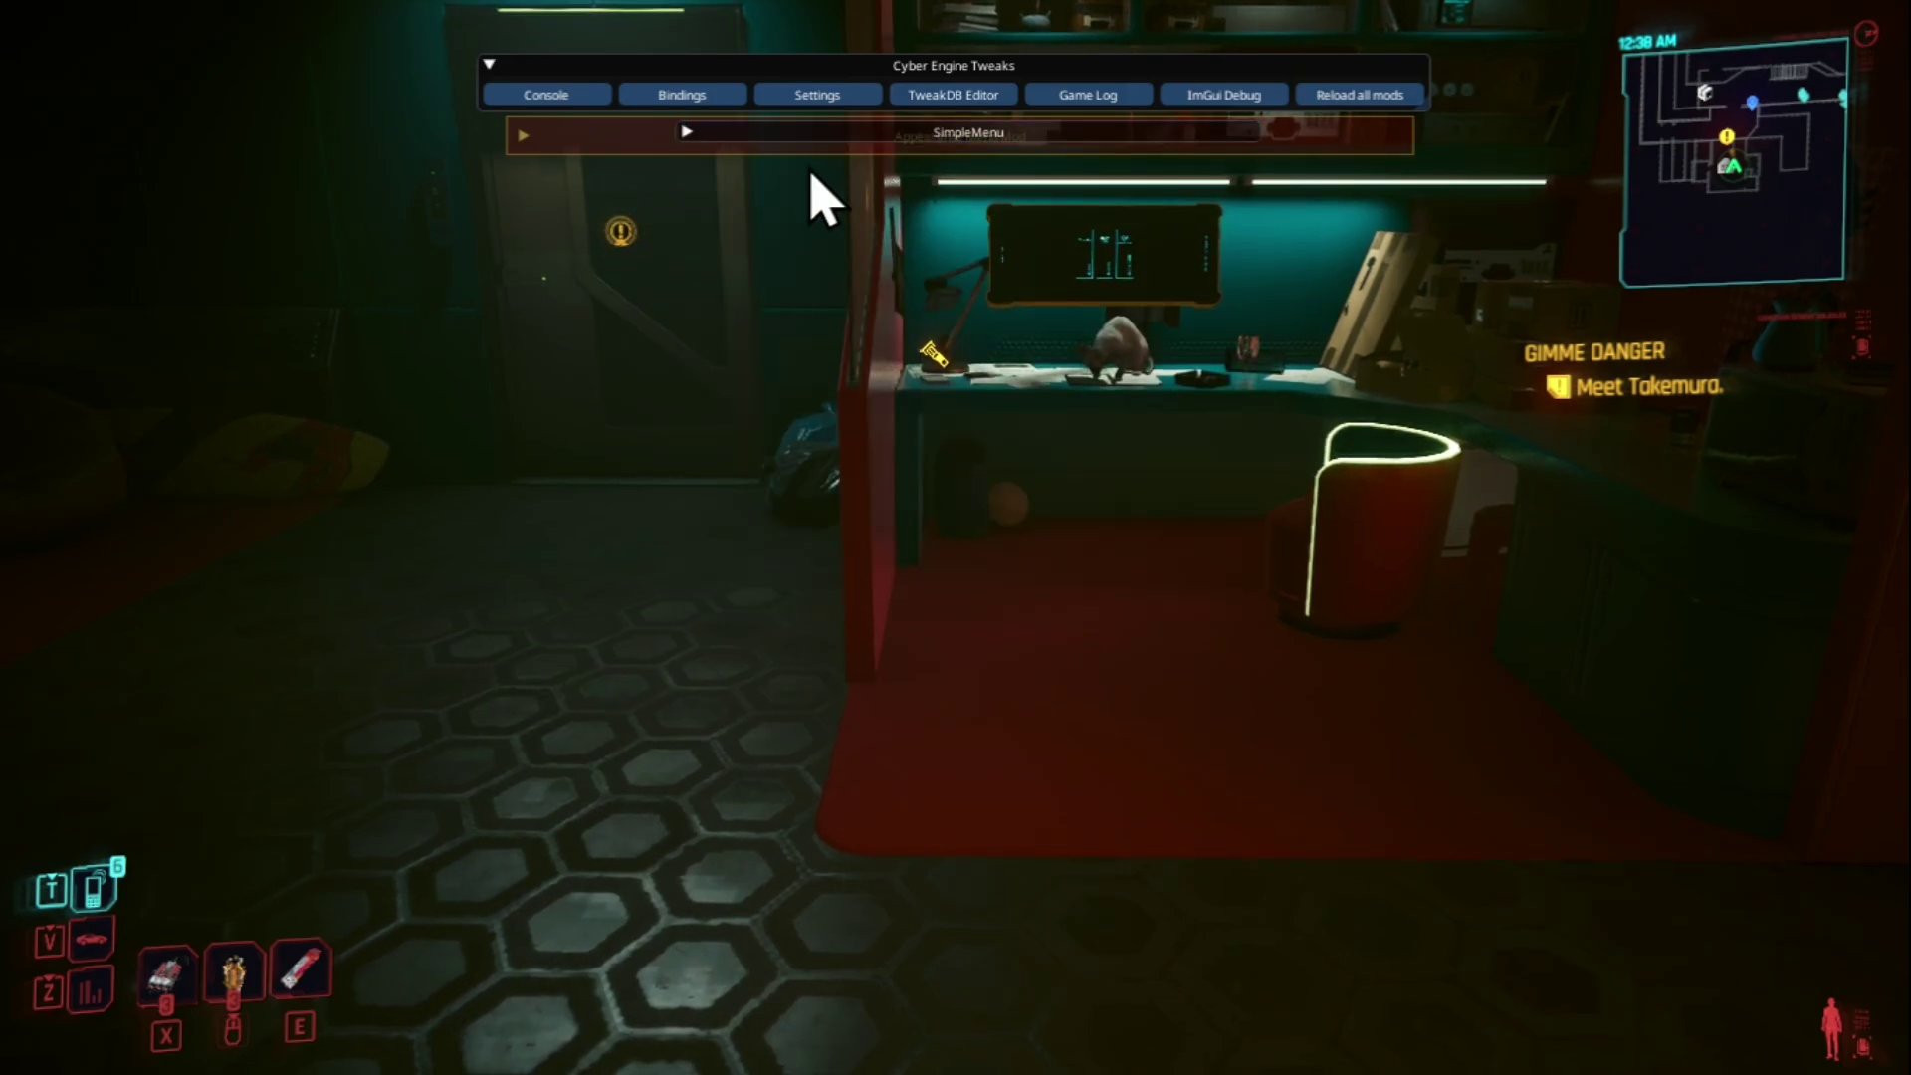
click(528, 95)
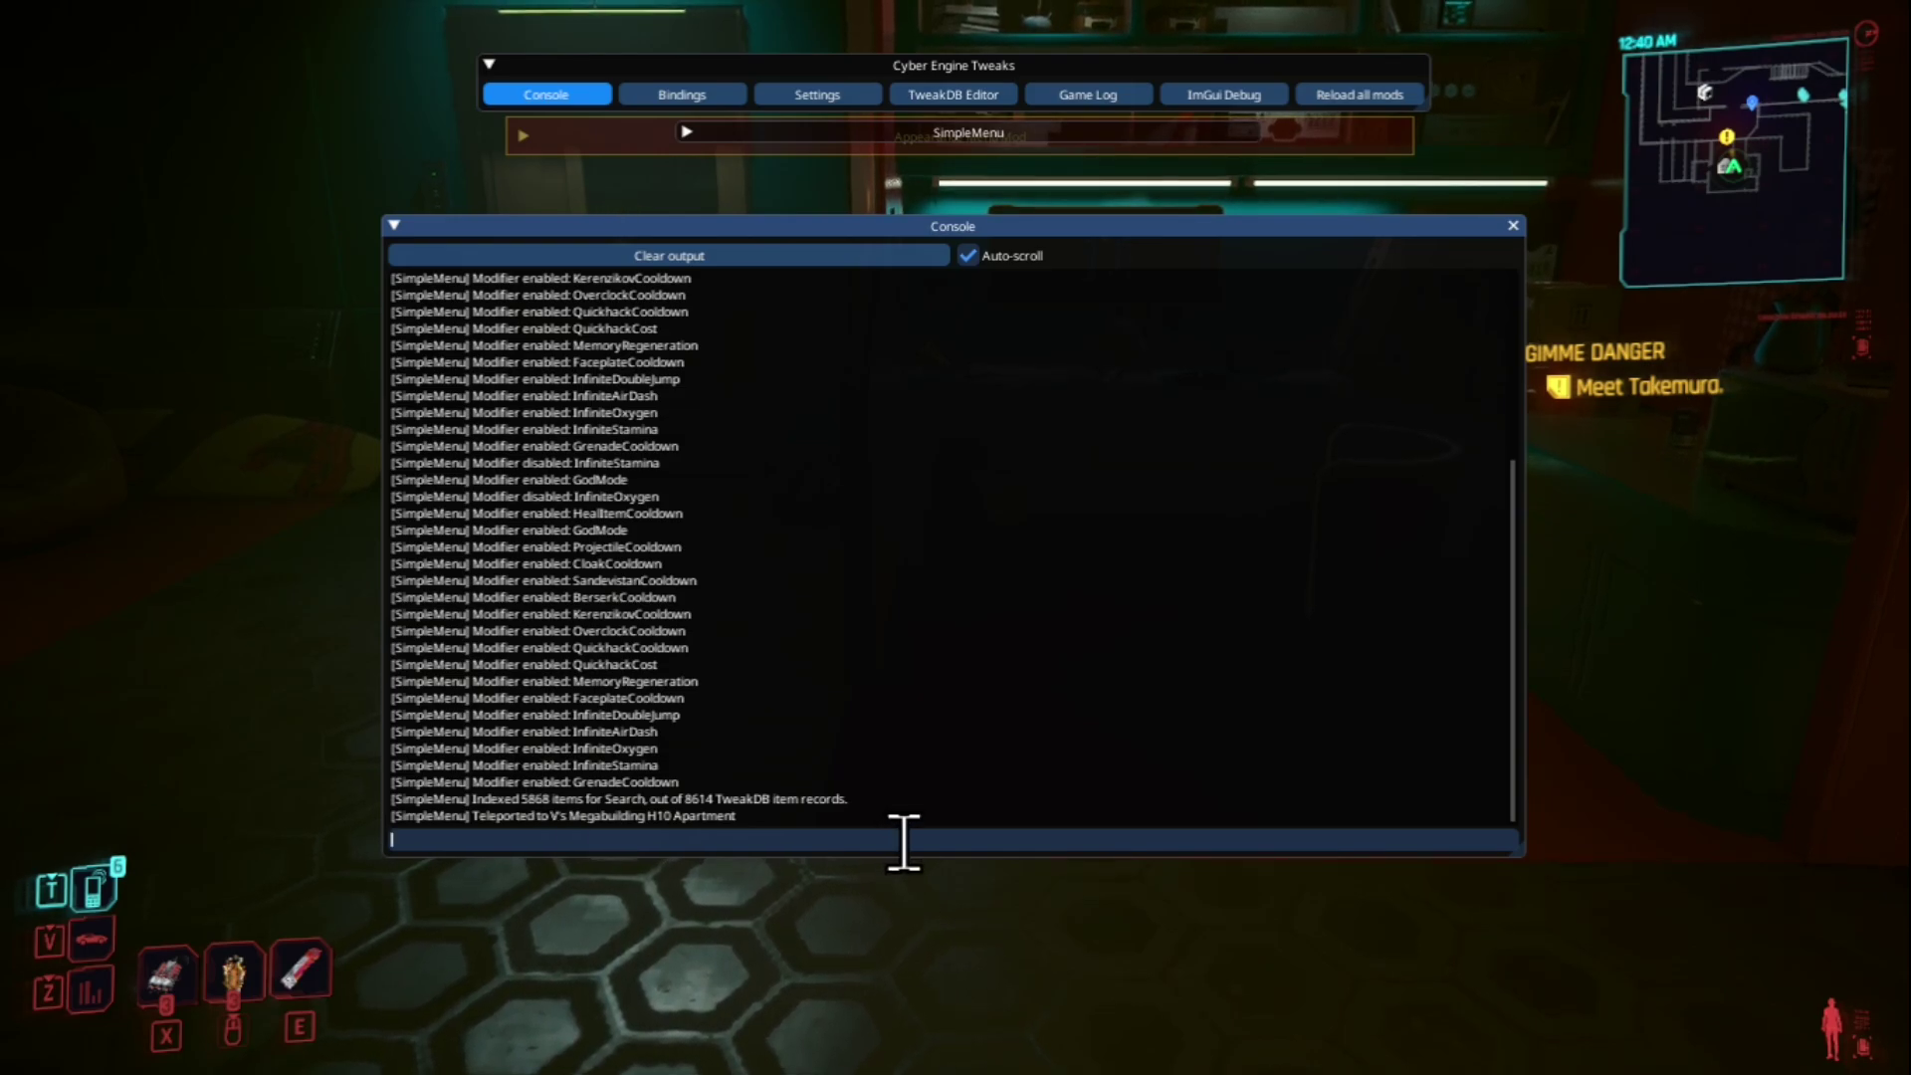
Step: Run all the copied techwear pants codes, black to yellow, in the console at once, and close the overlay to return to the game
key(ctrl+v)
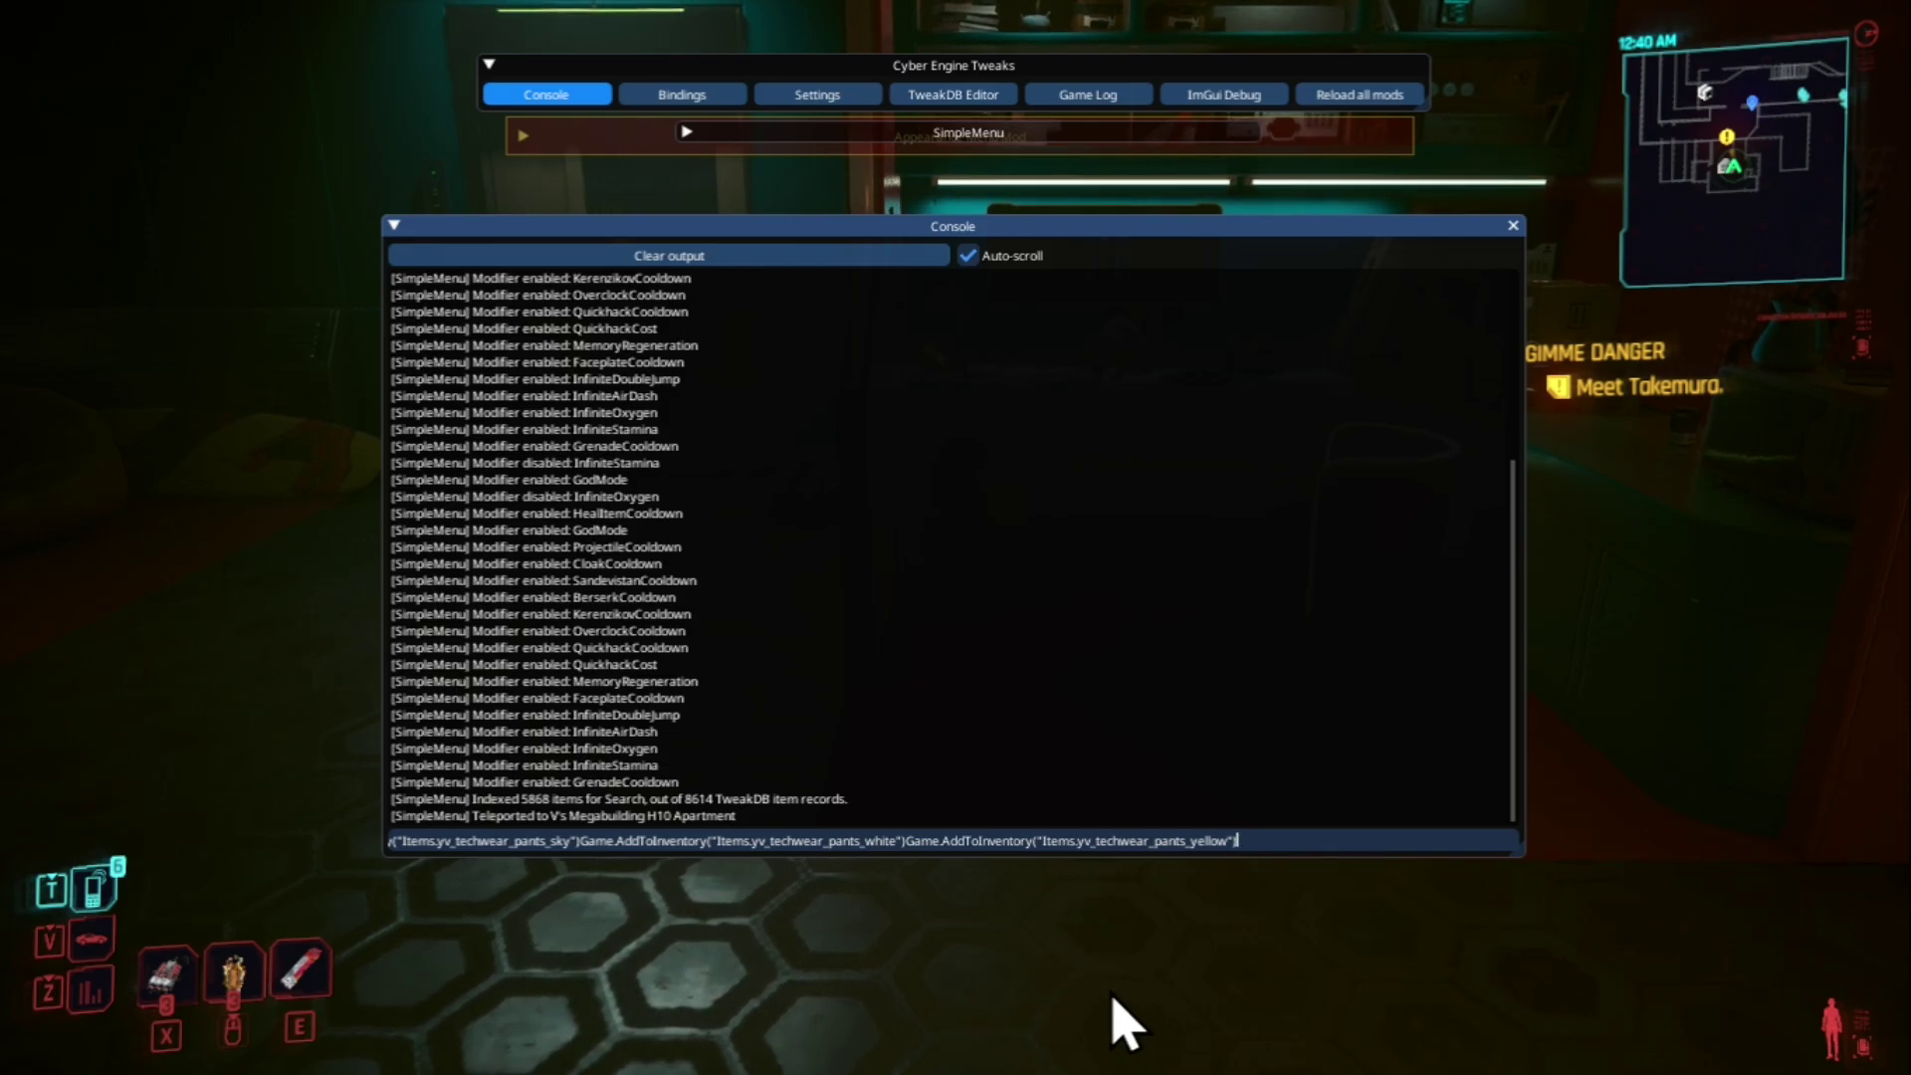
key(Return)
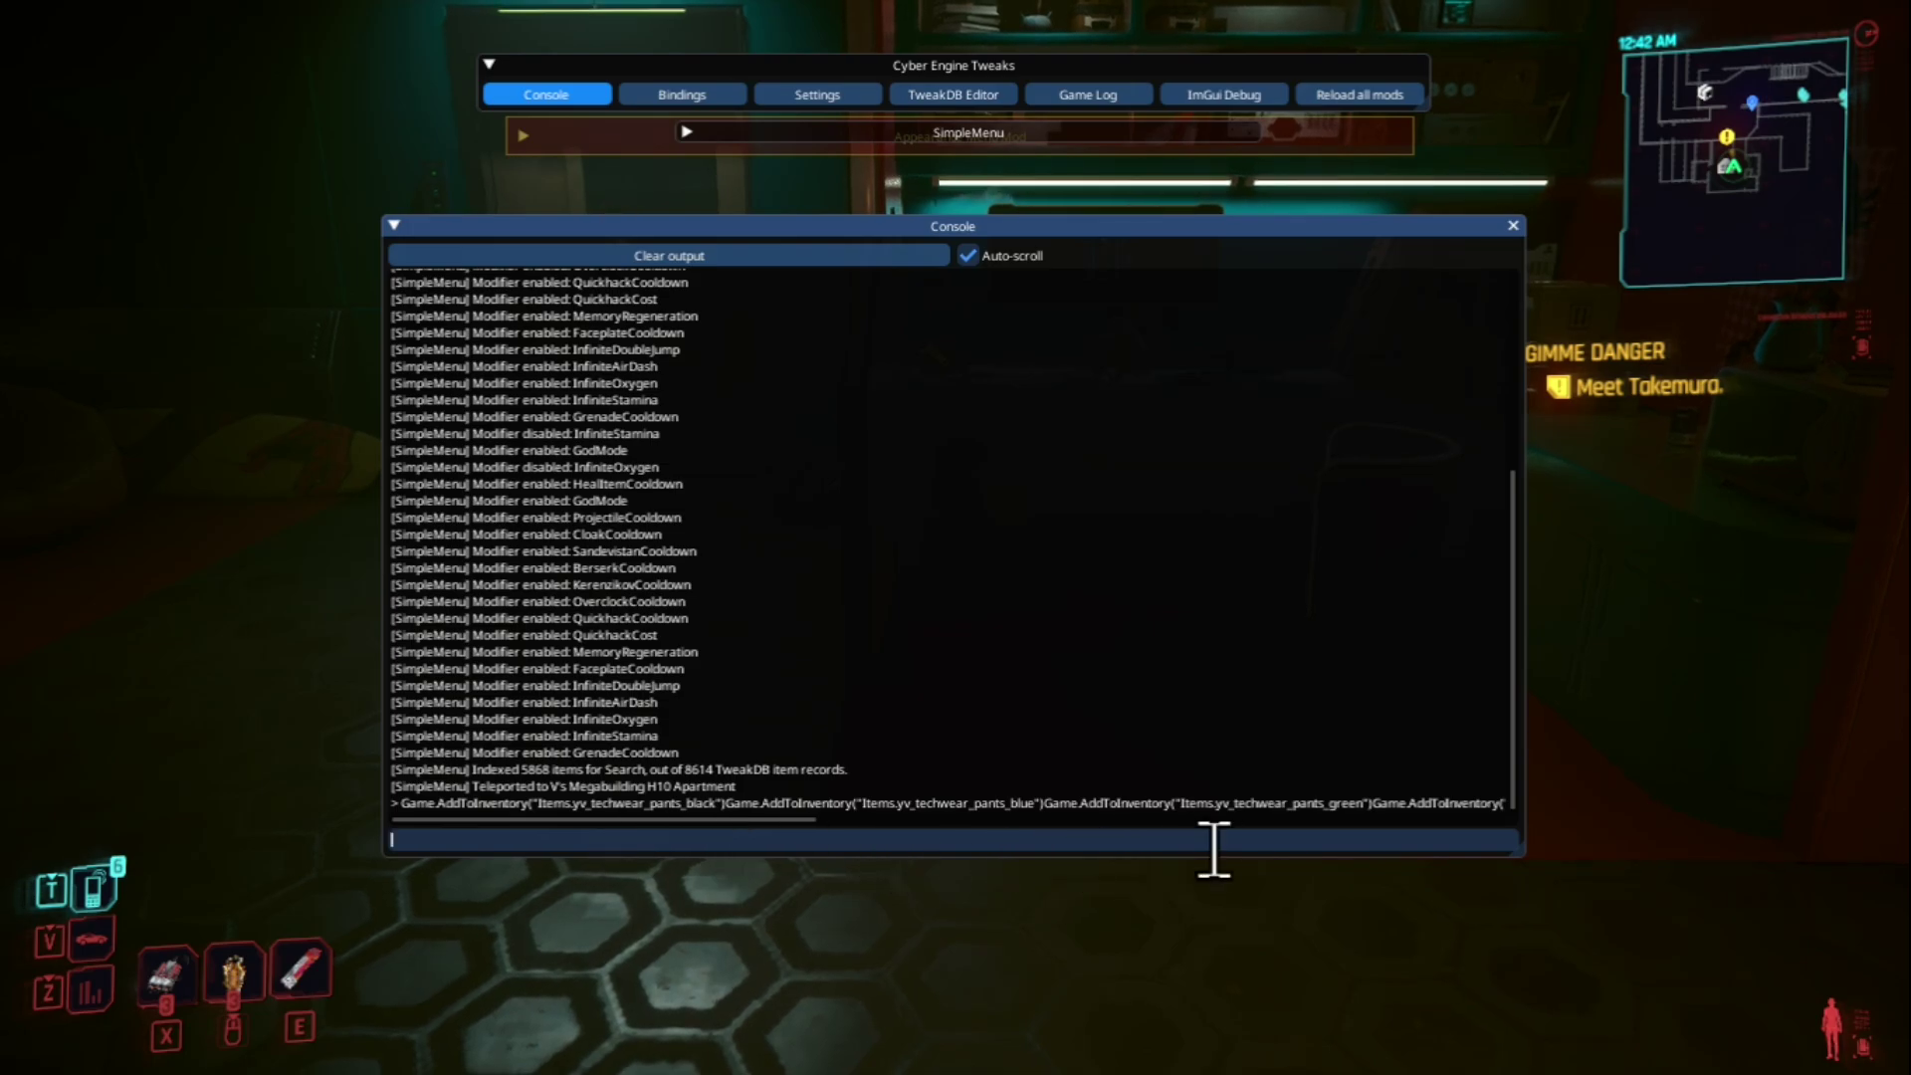
click(1513, 226)
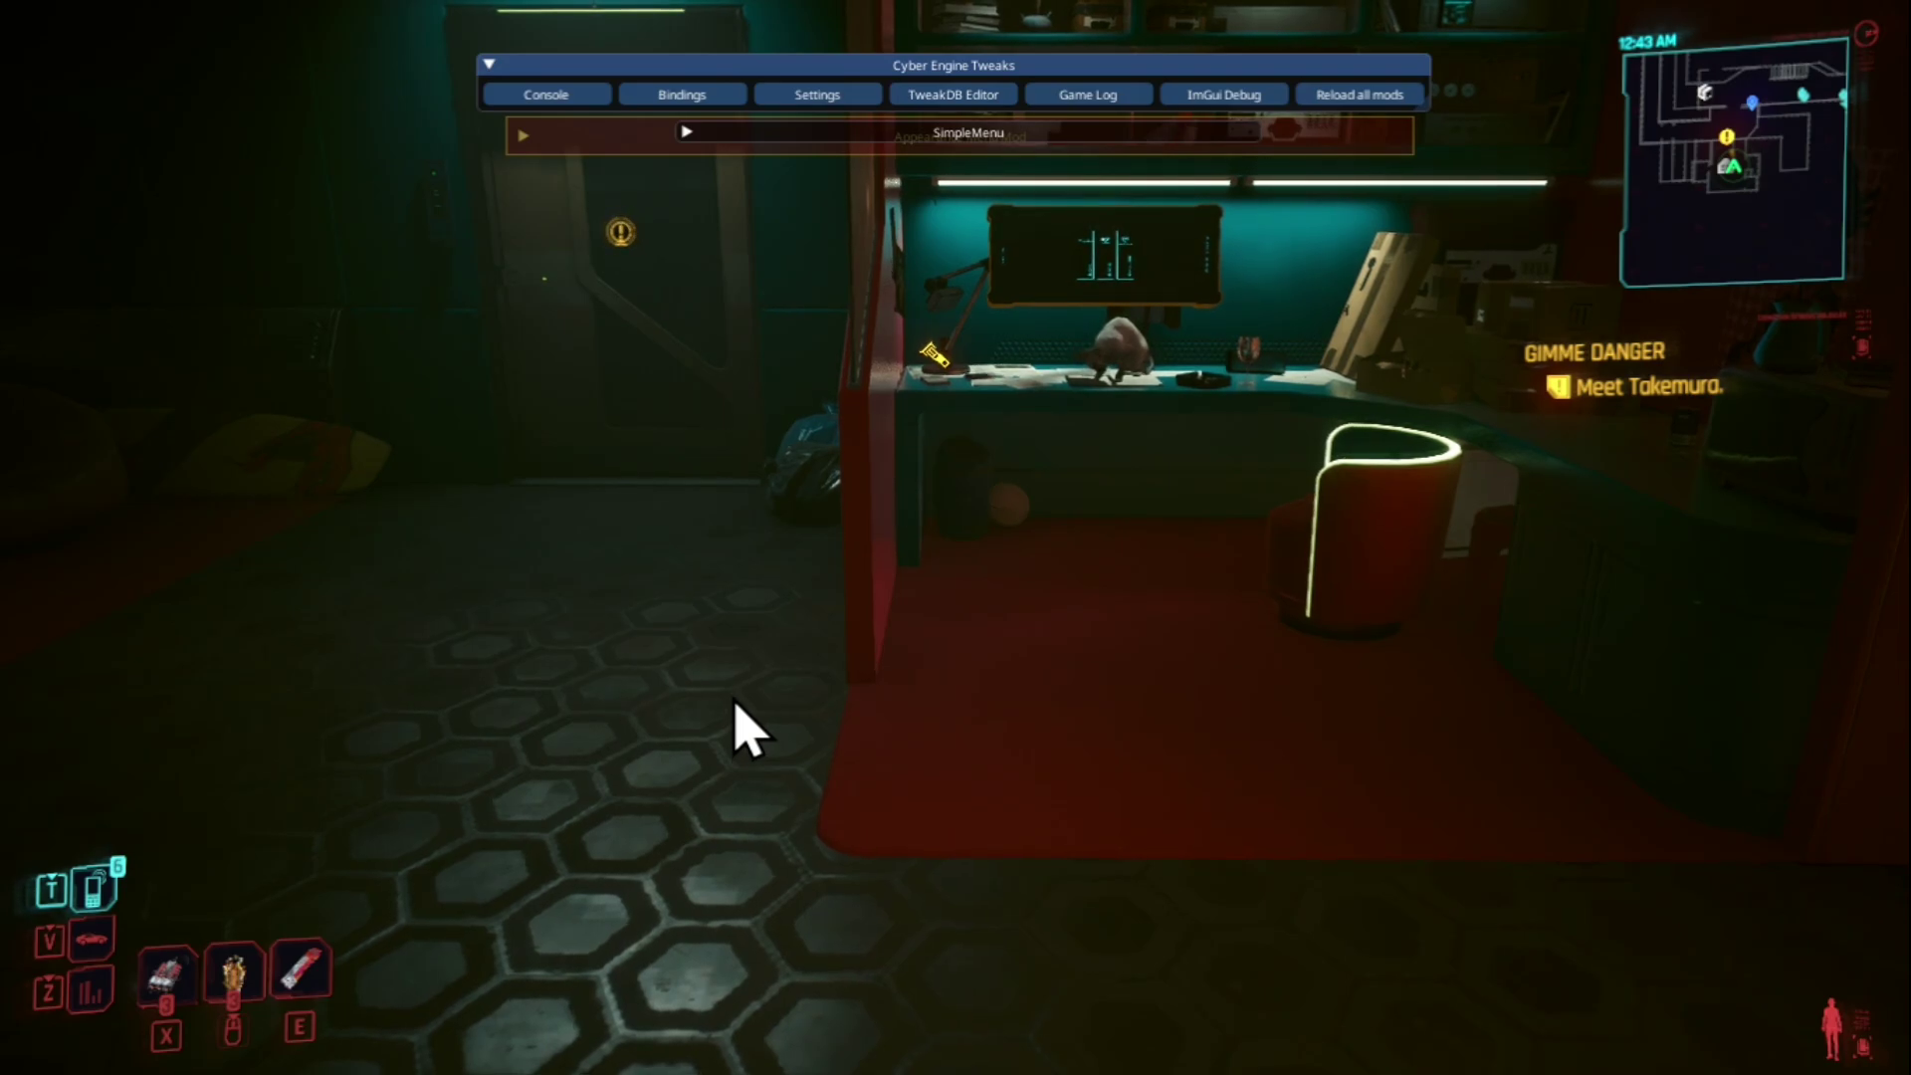
key(grave)
key(s)
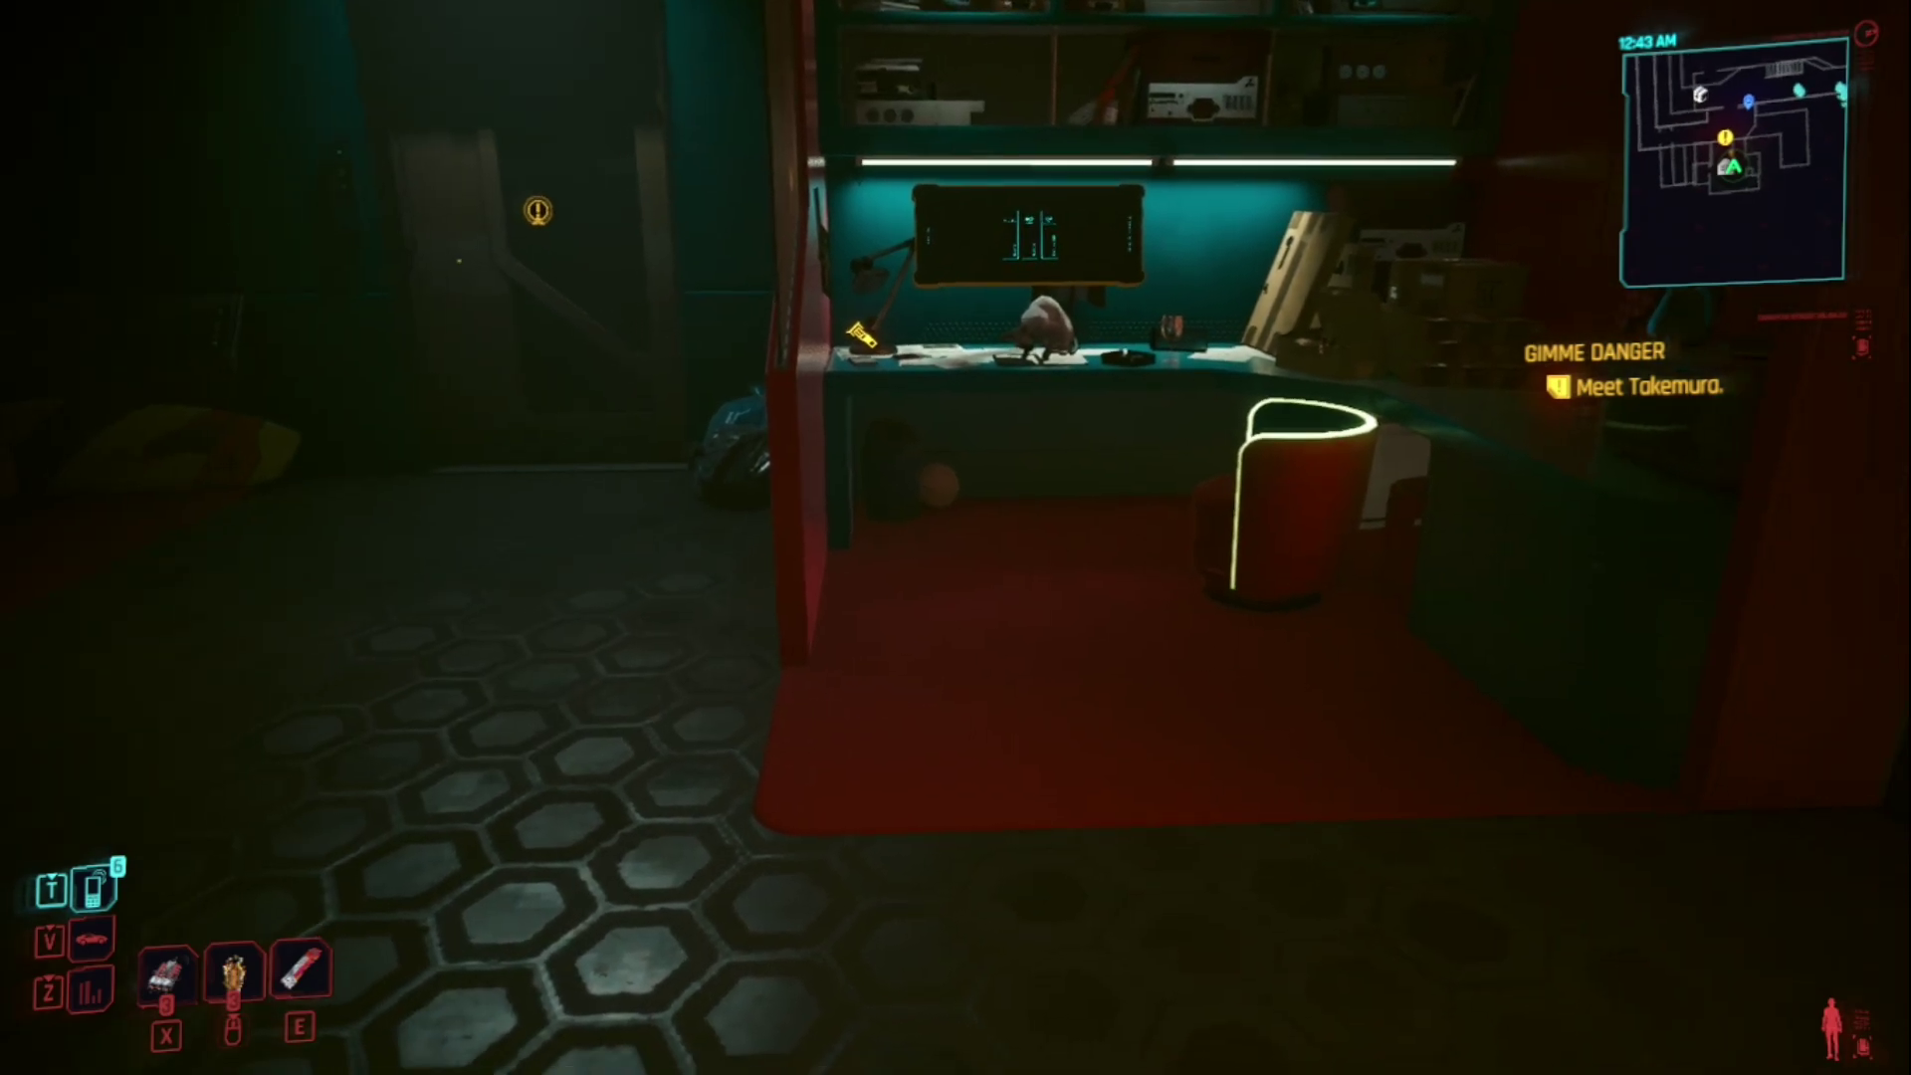
key(w)
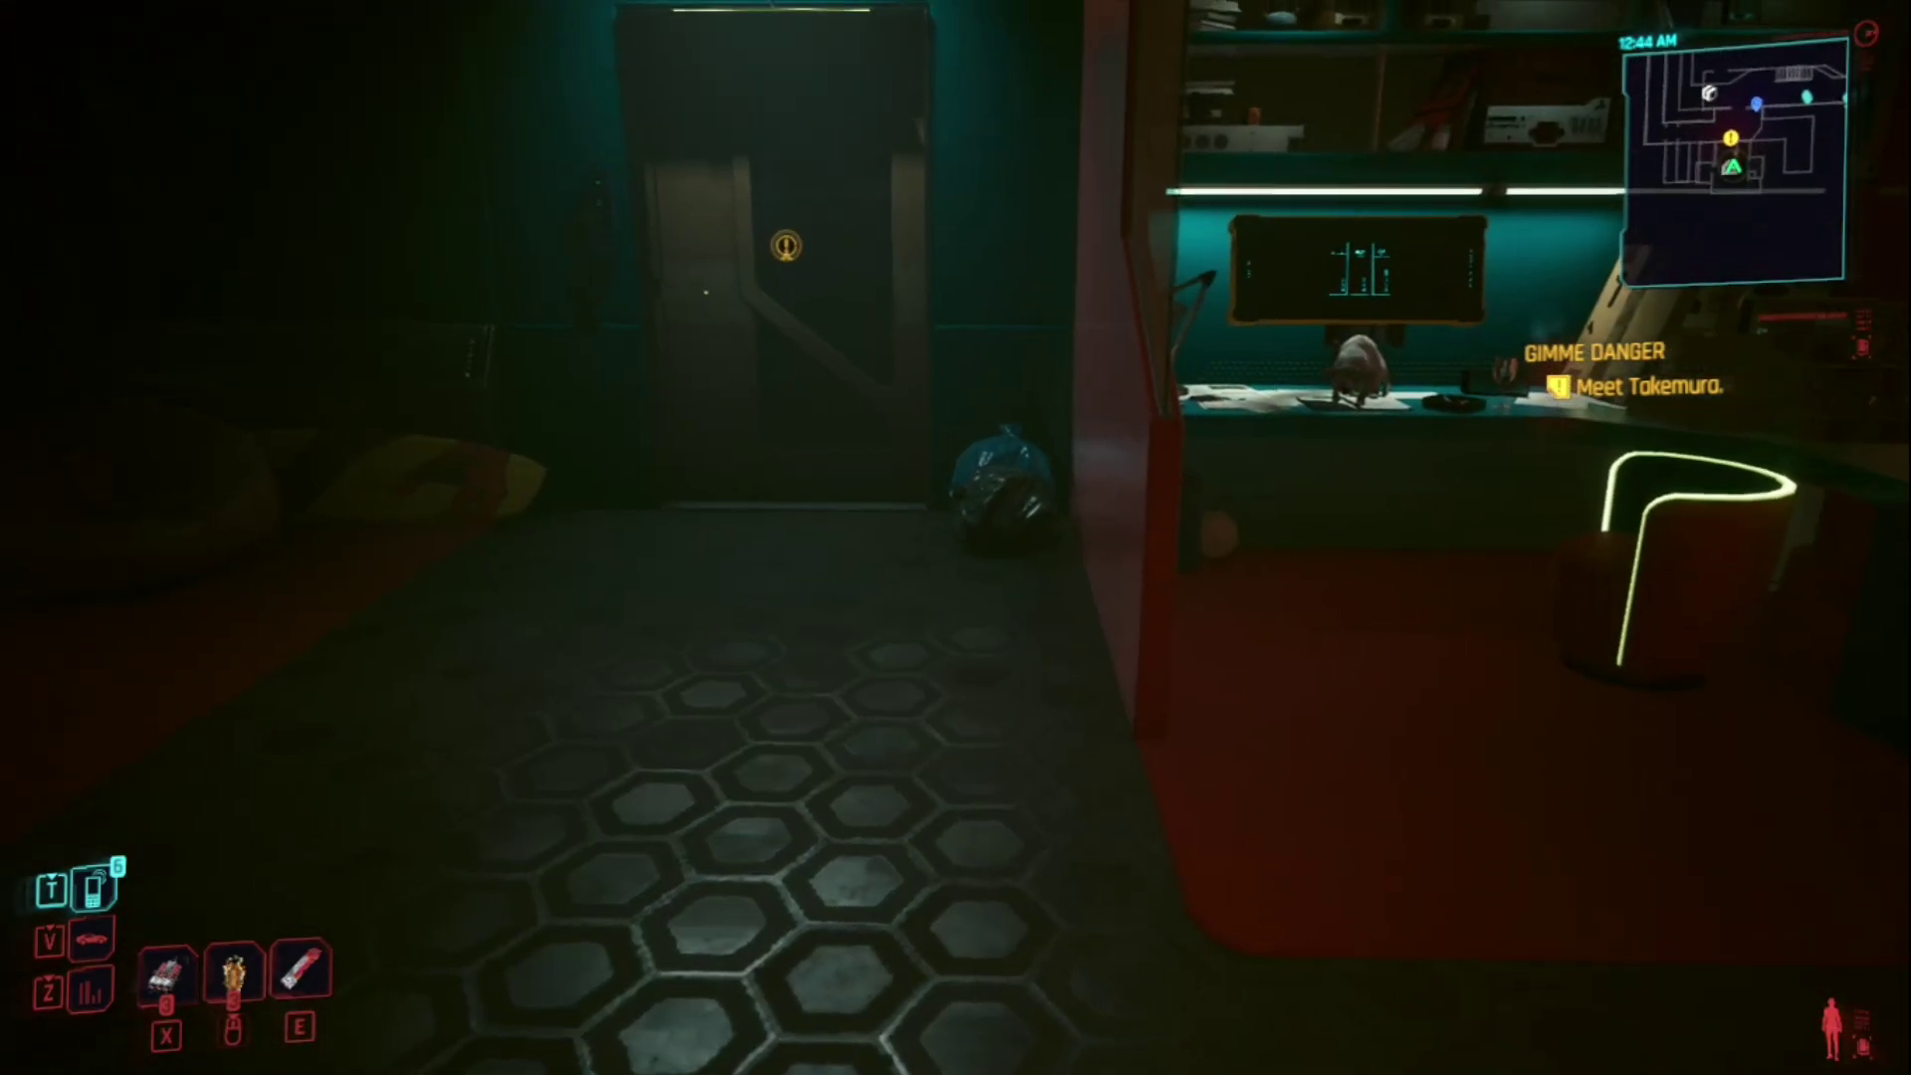
Step: Open the wardrobe from the inventory and find the techwear pants under Legs / Middle in the available clothing
key(i)
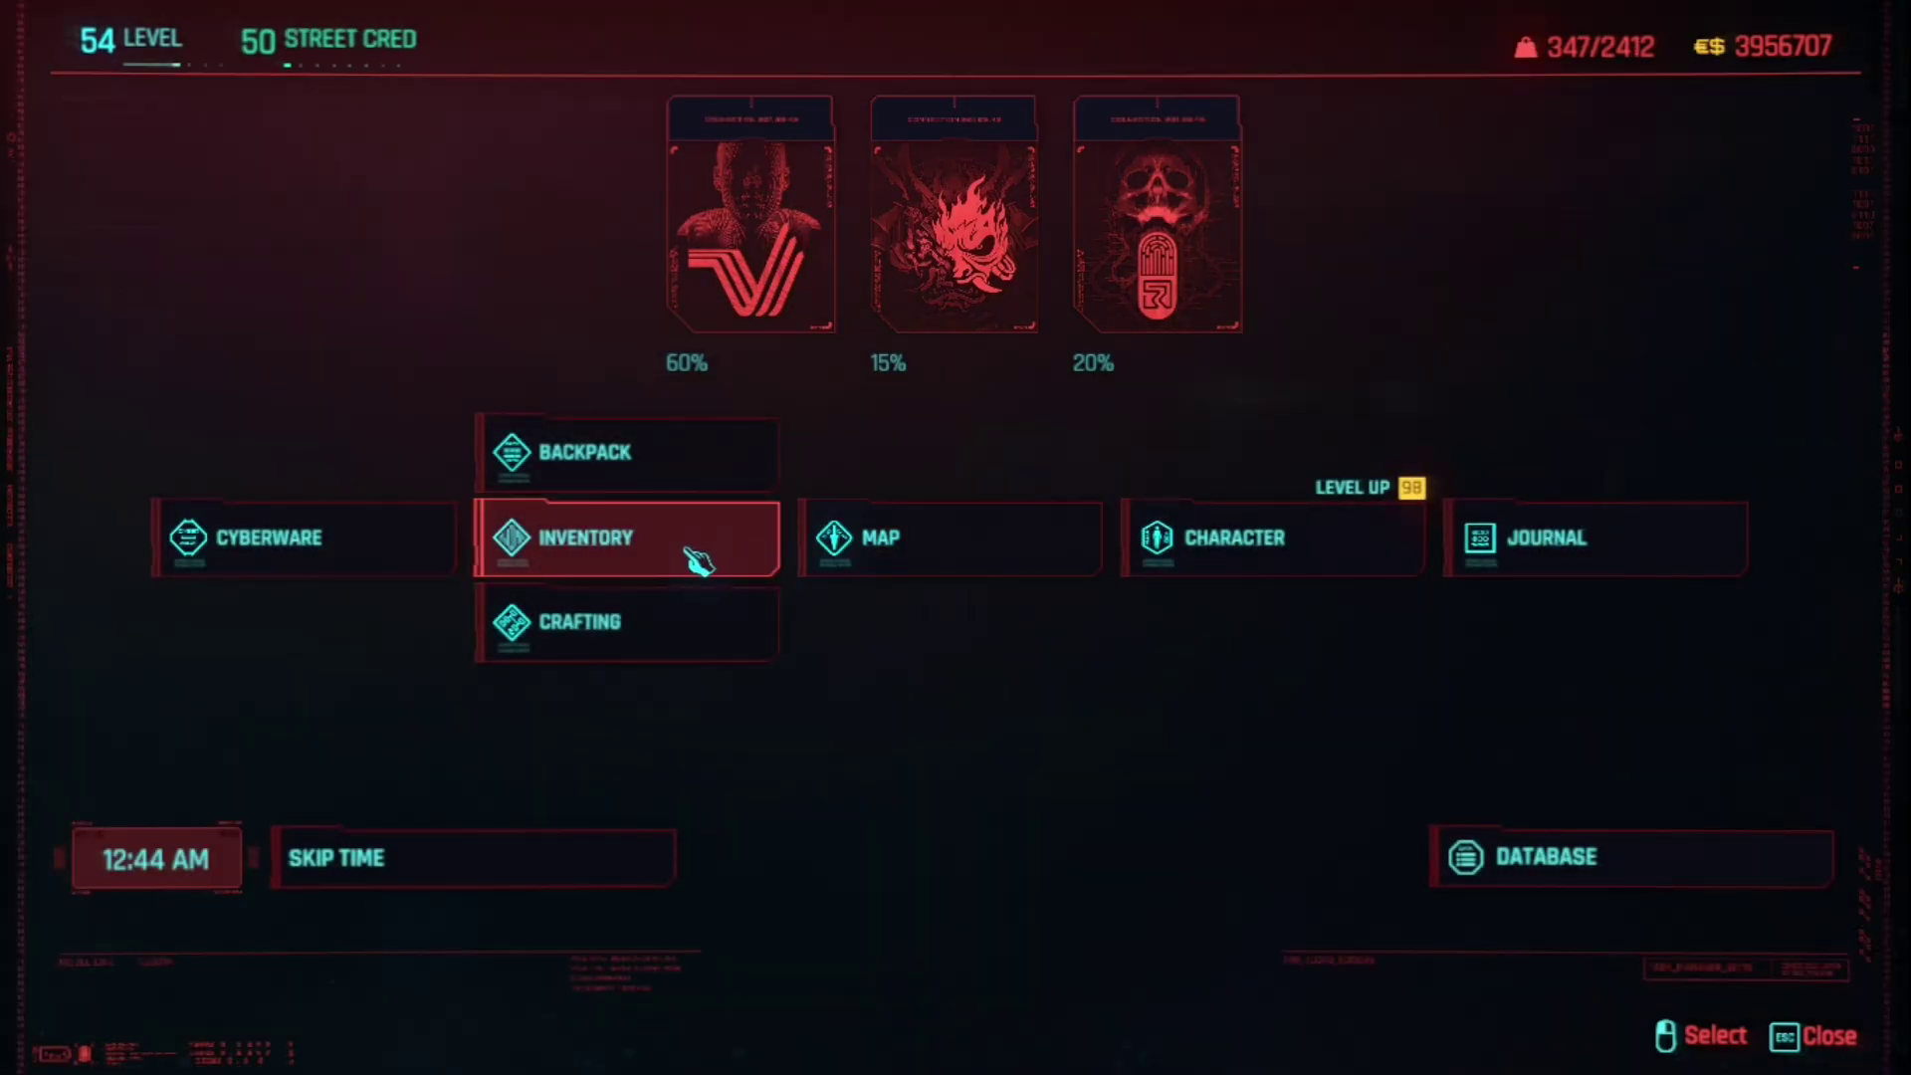
click(696, 559)
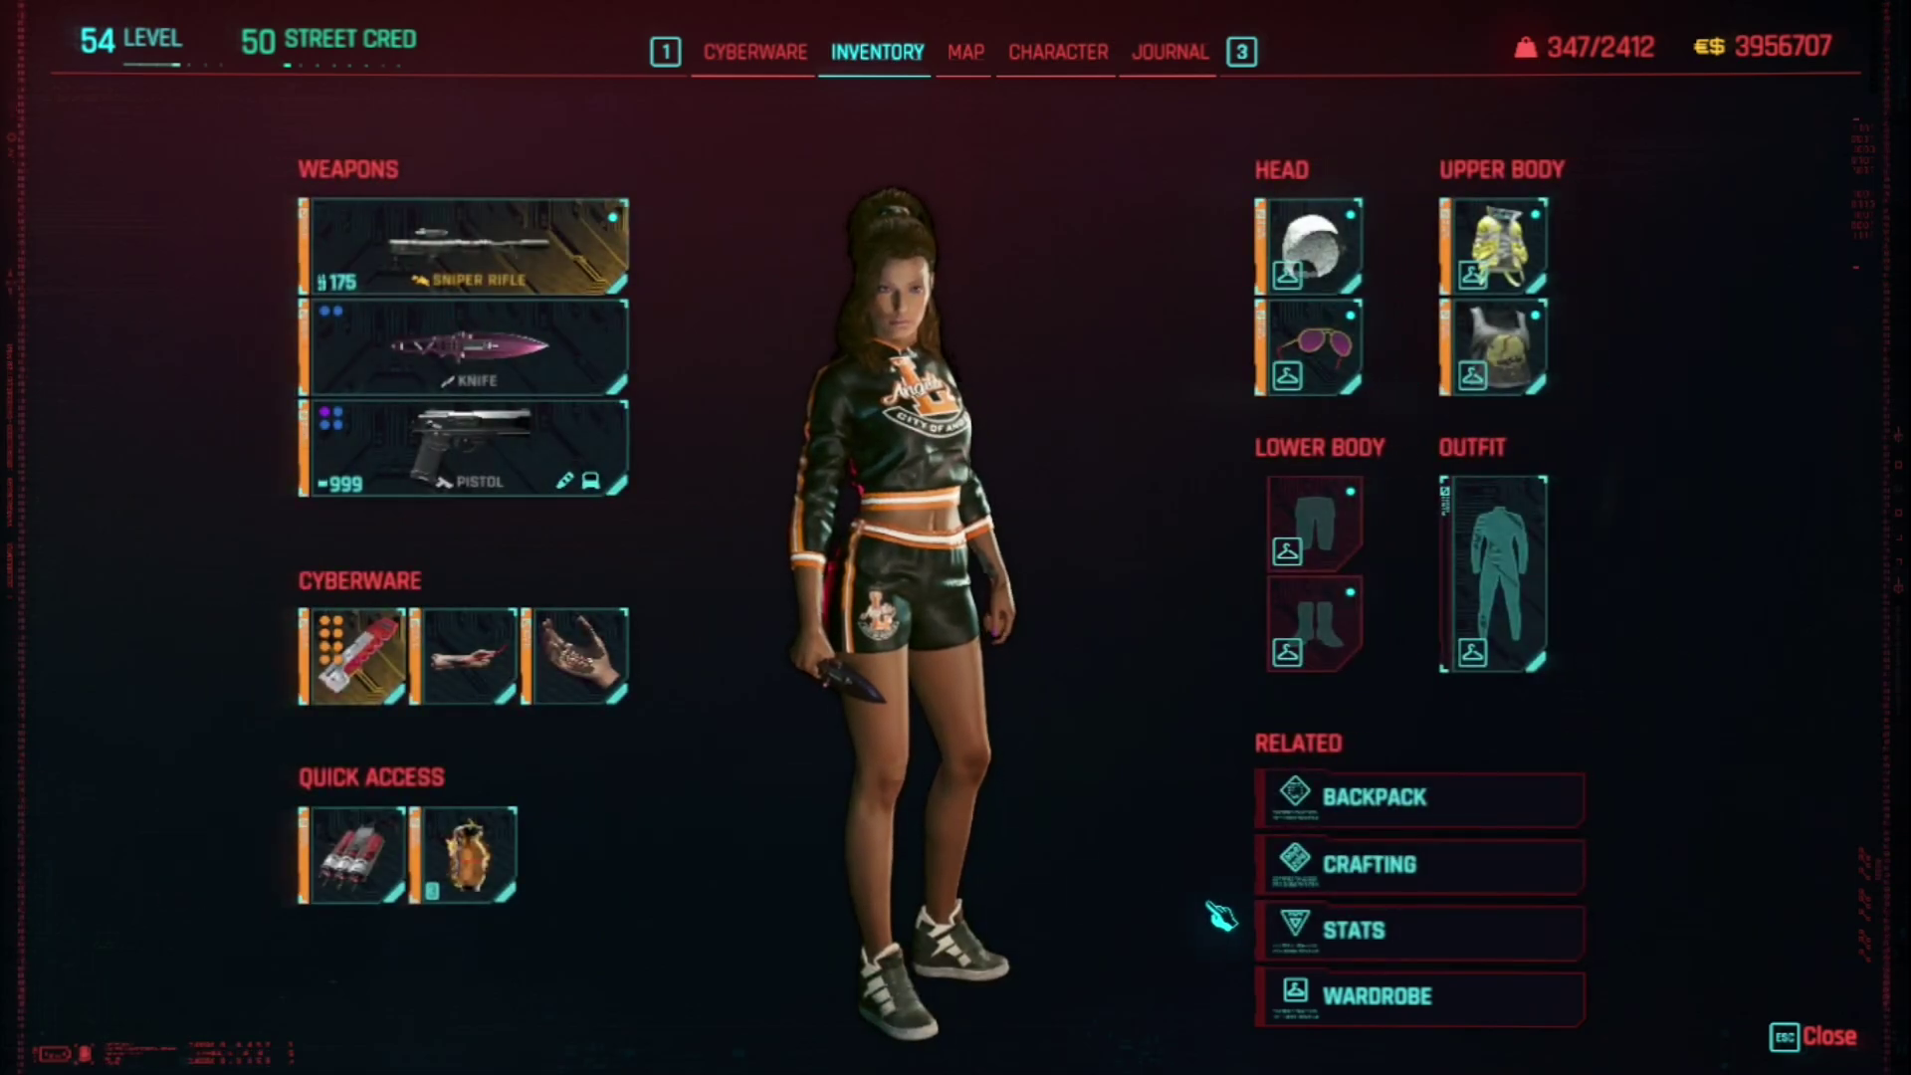
click(1395, 1001)
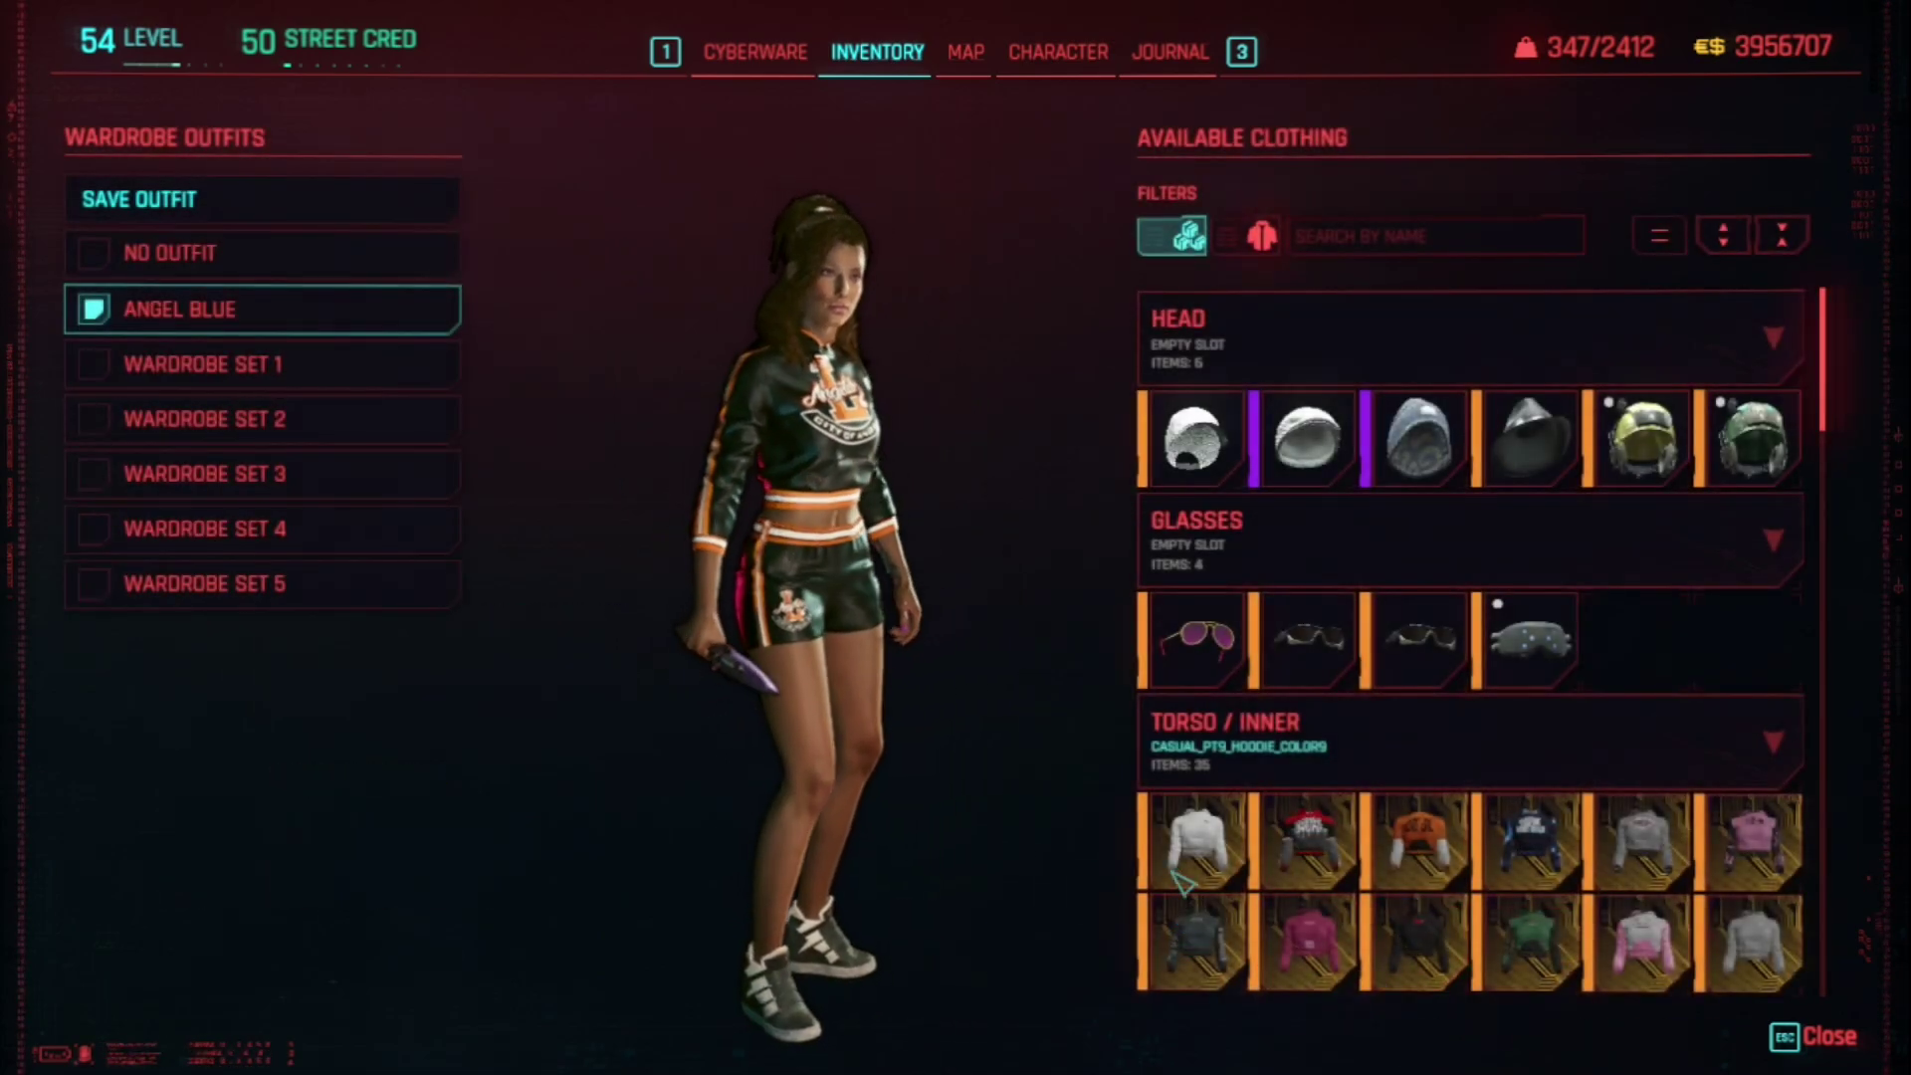
scroll(1450, 755, down, 3)
scroll(1451, 748, down, 6)
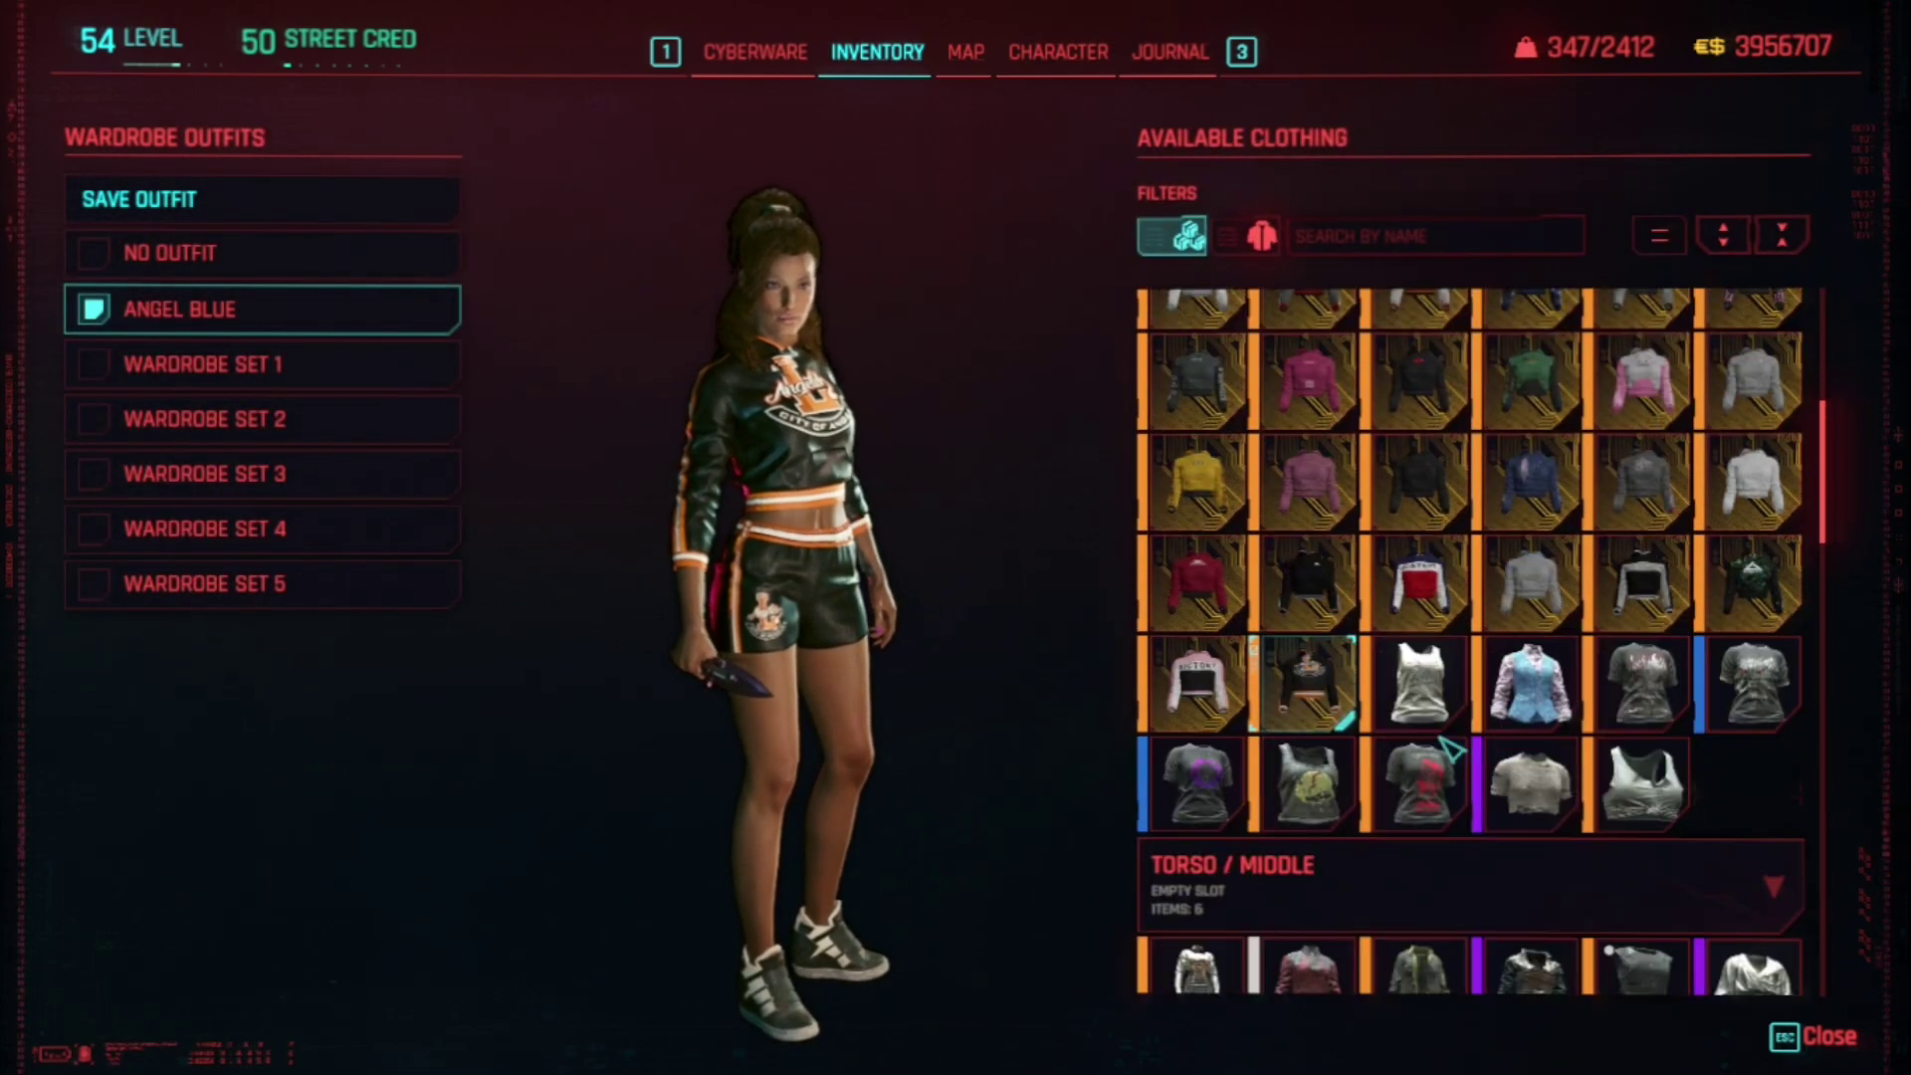
scroll(1450, 748, down, 5)
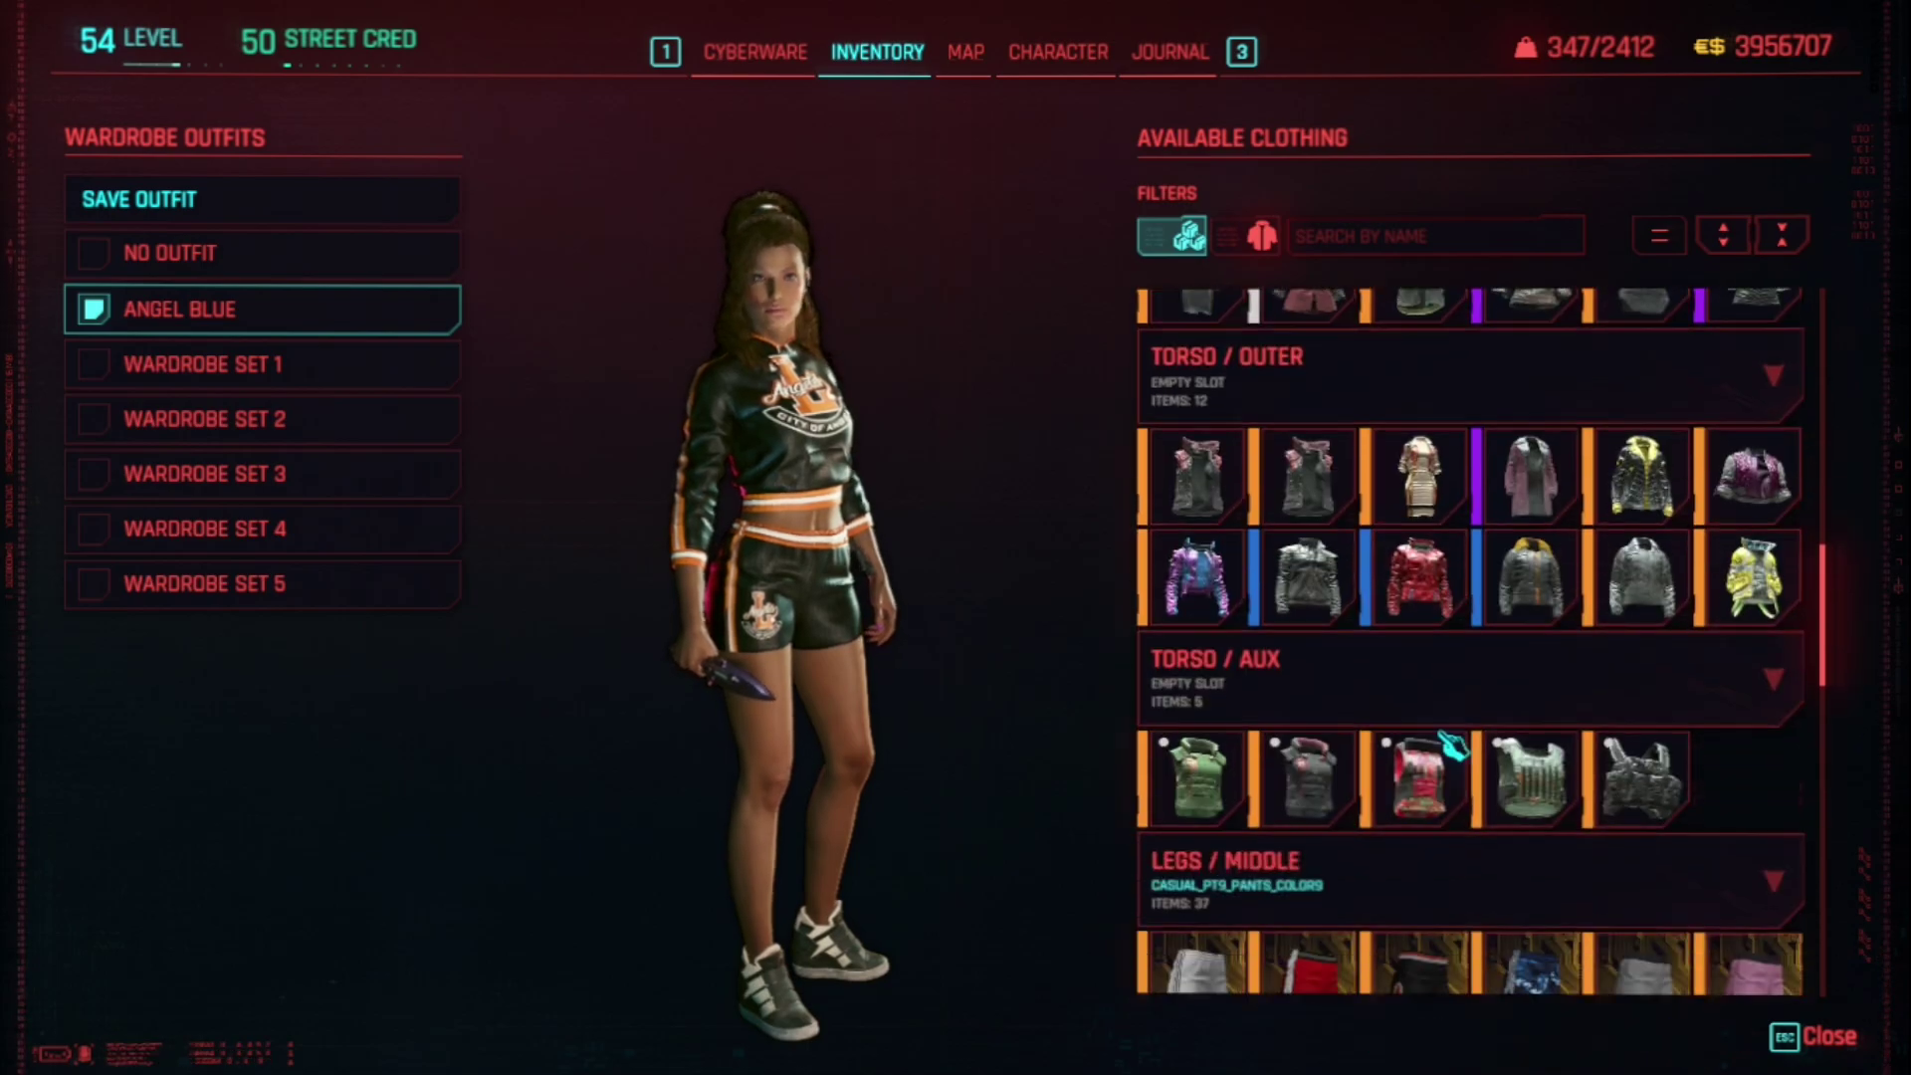
scroll(1454, 744, down, 3)
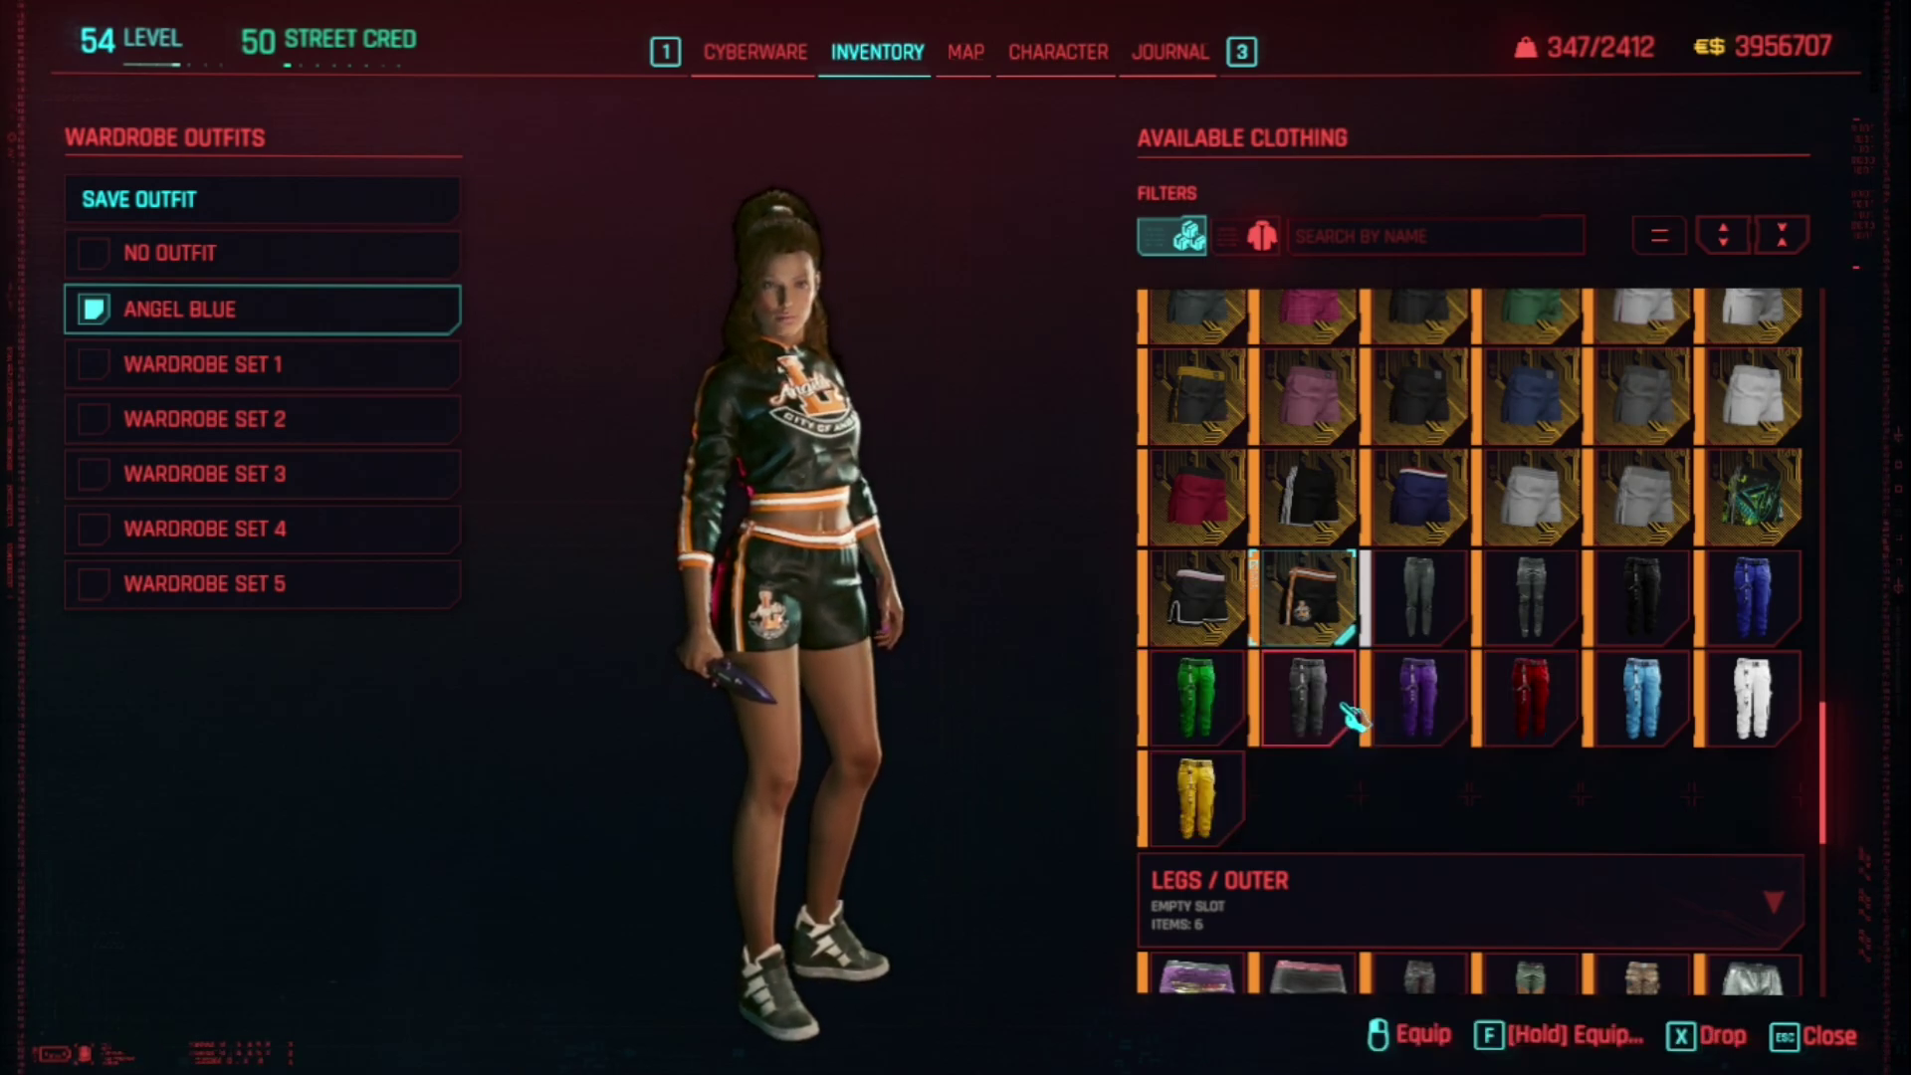
scroll(1311, 696, up, 3)
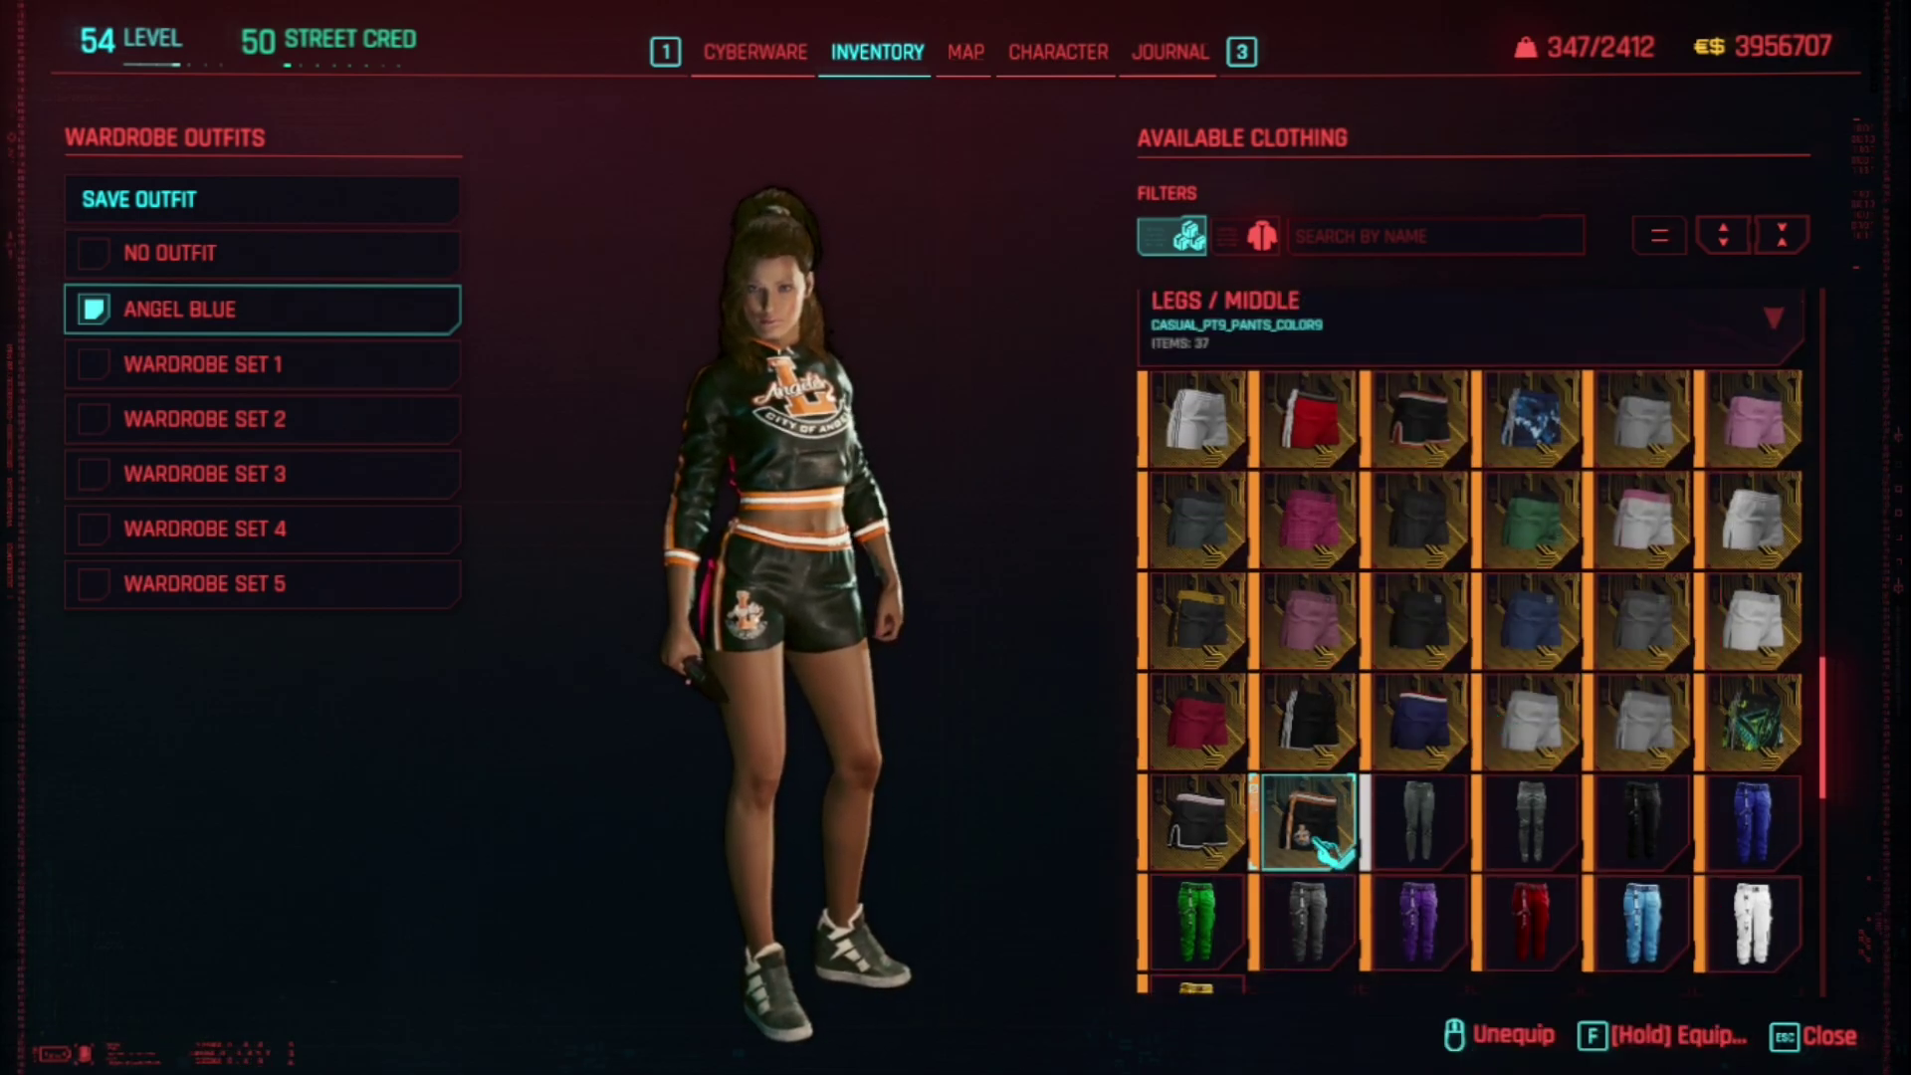
scroll(1324, 821, down, 1)
scroll(1324, 821, down, 1)
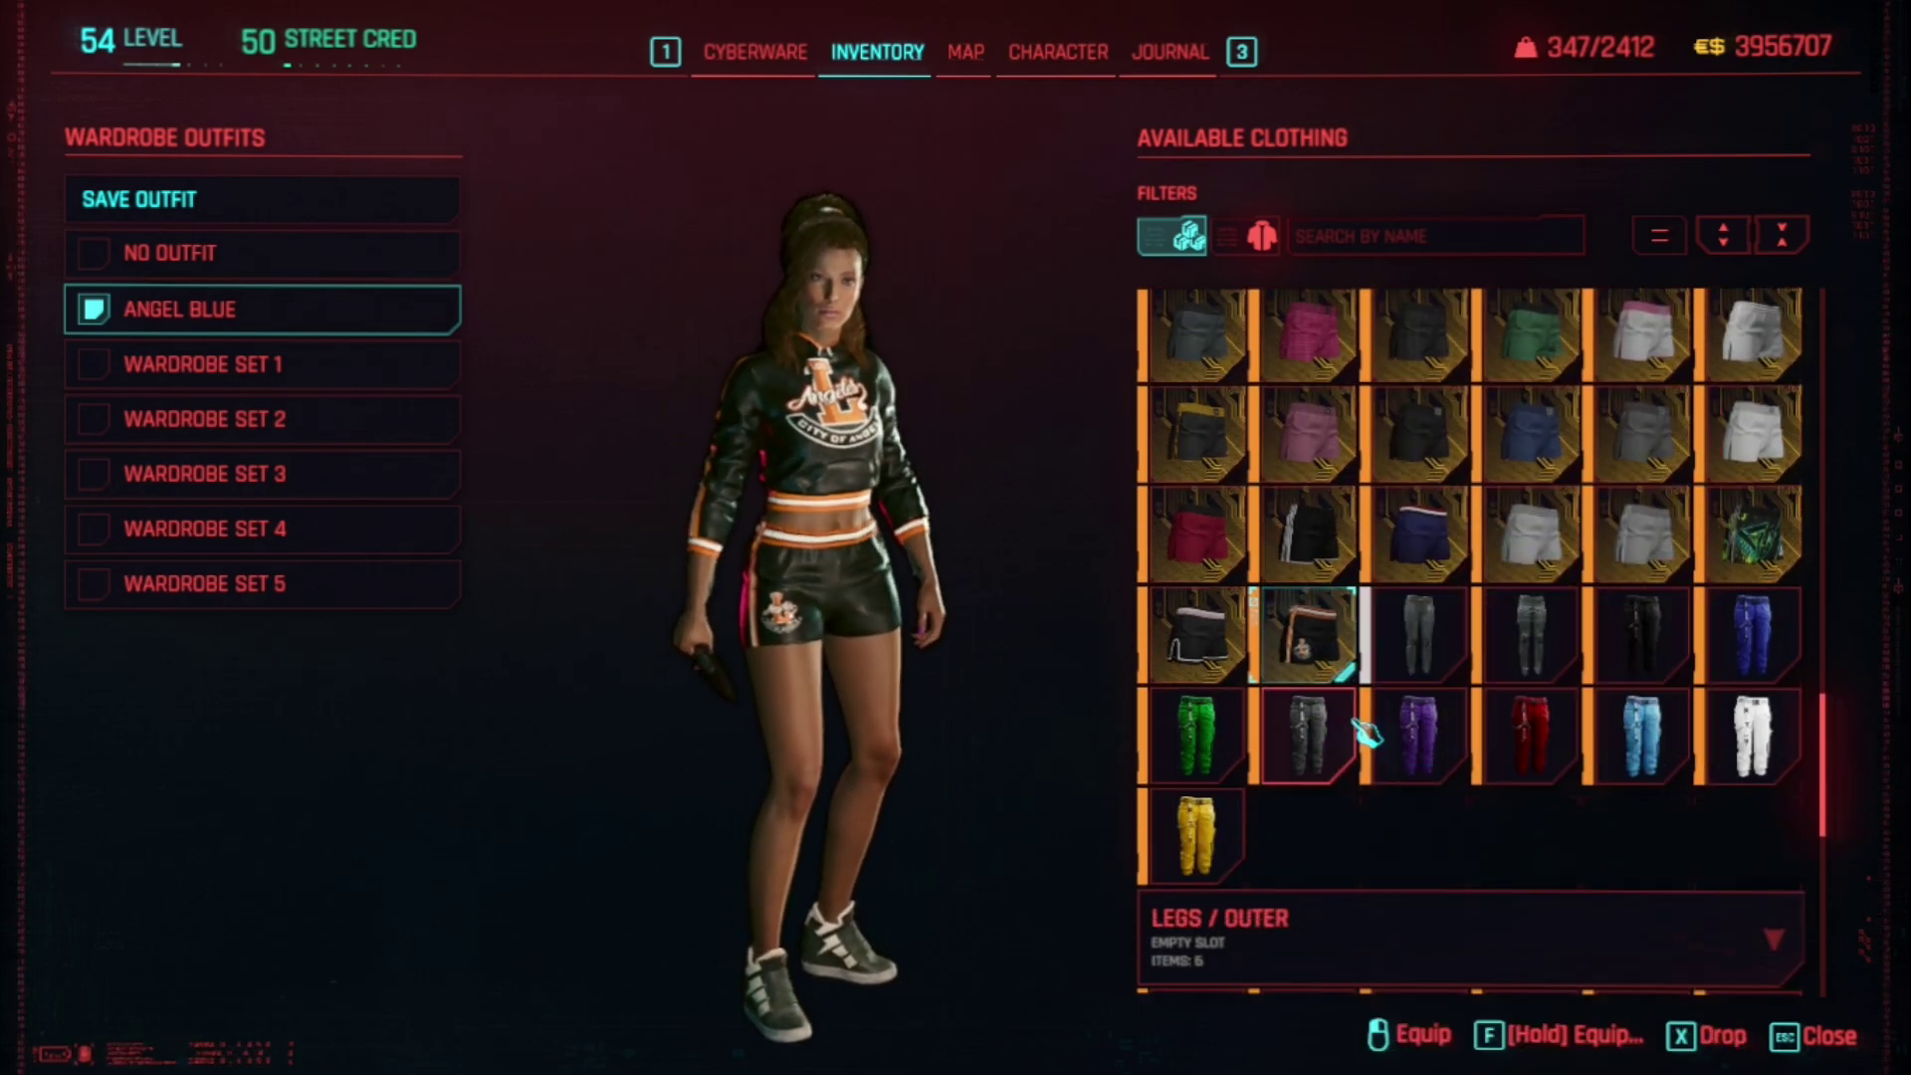
Step: Try on the Void techwear pants in white, grey, green and yellow on the character
mouse_move(1742, 746)
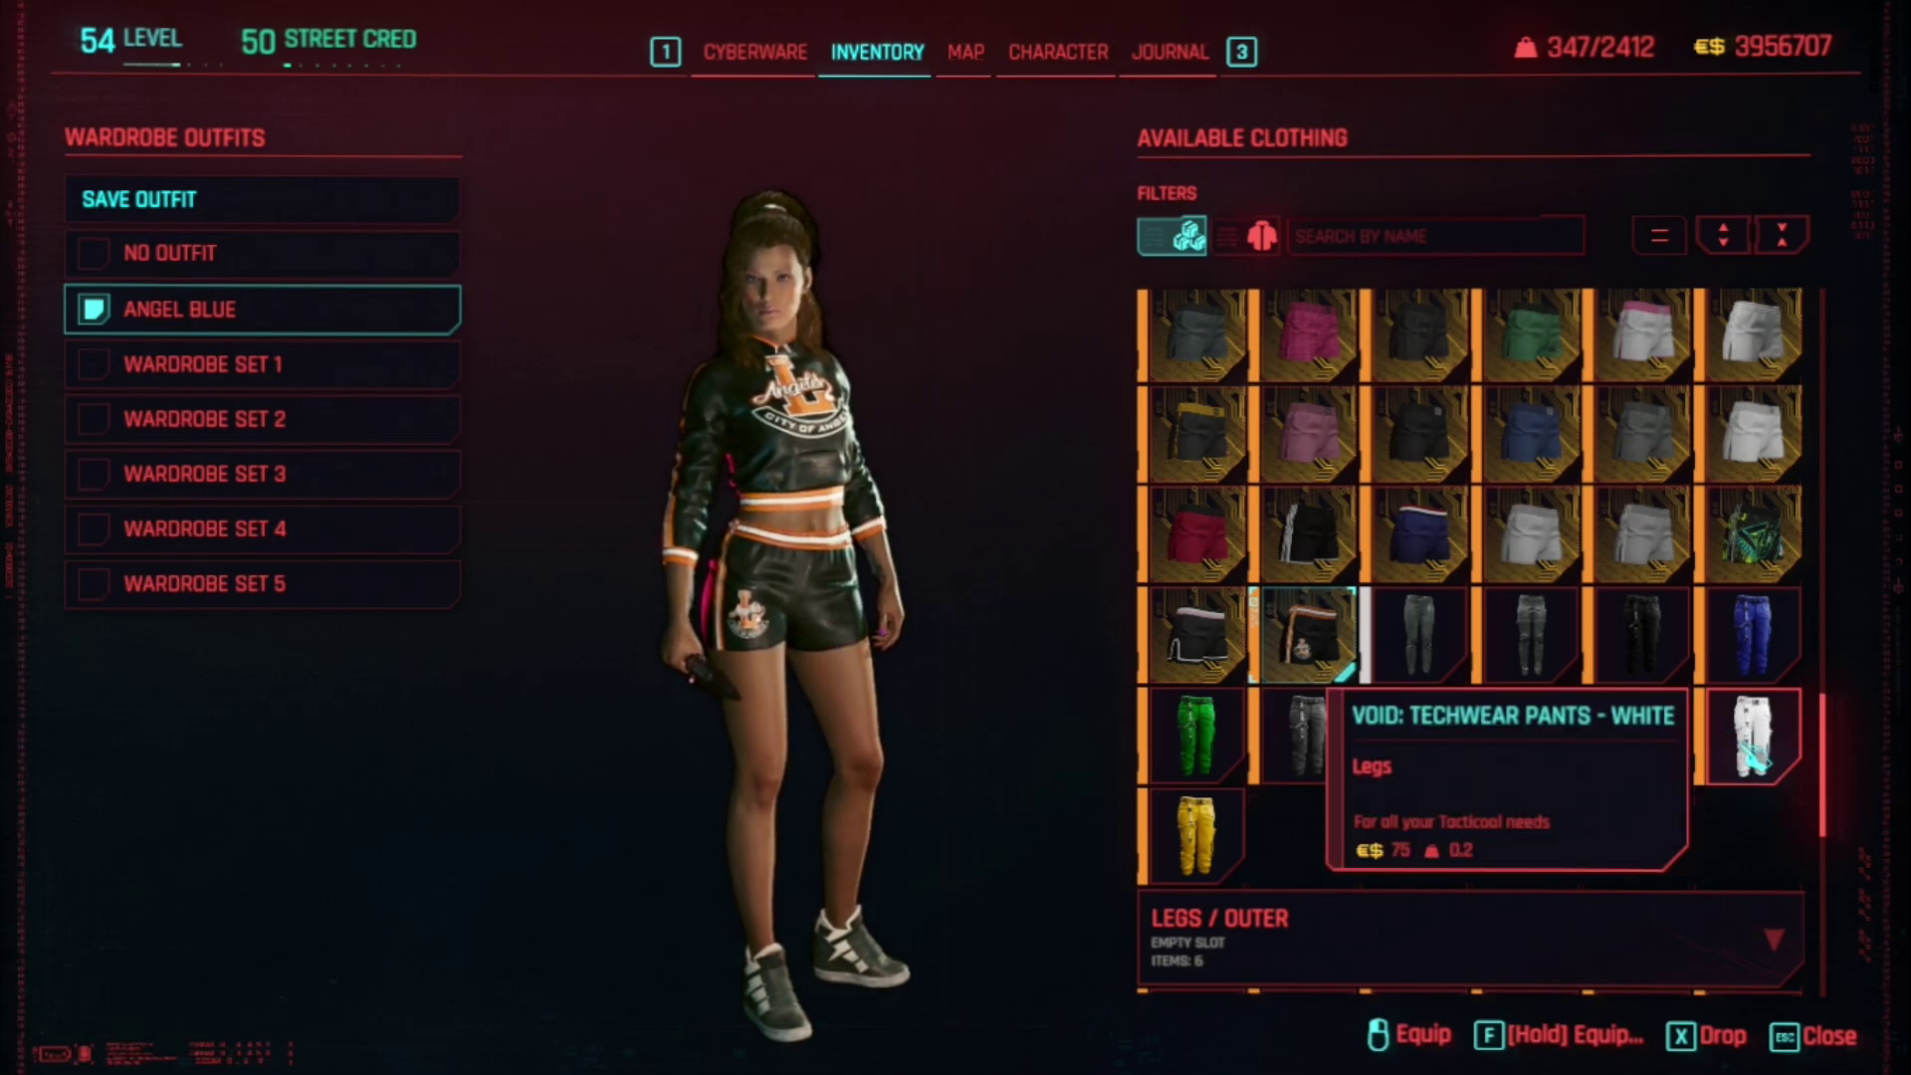
click(1754, 759)
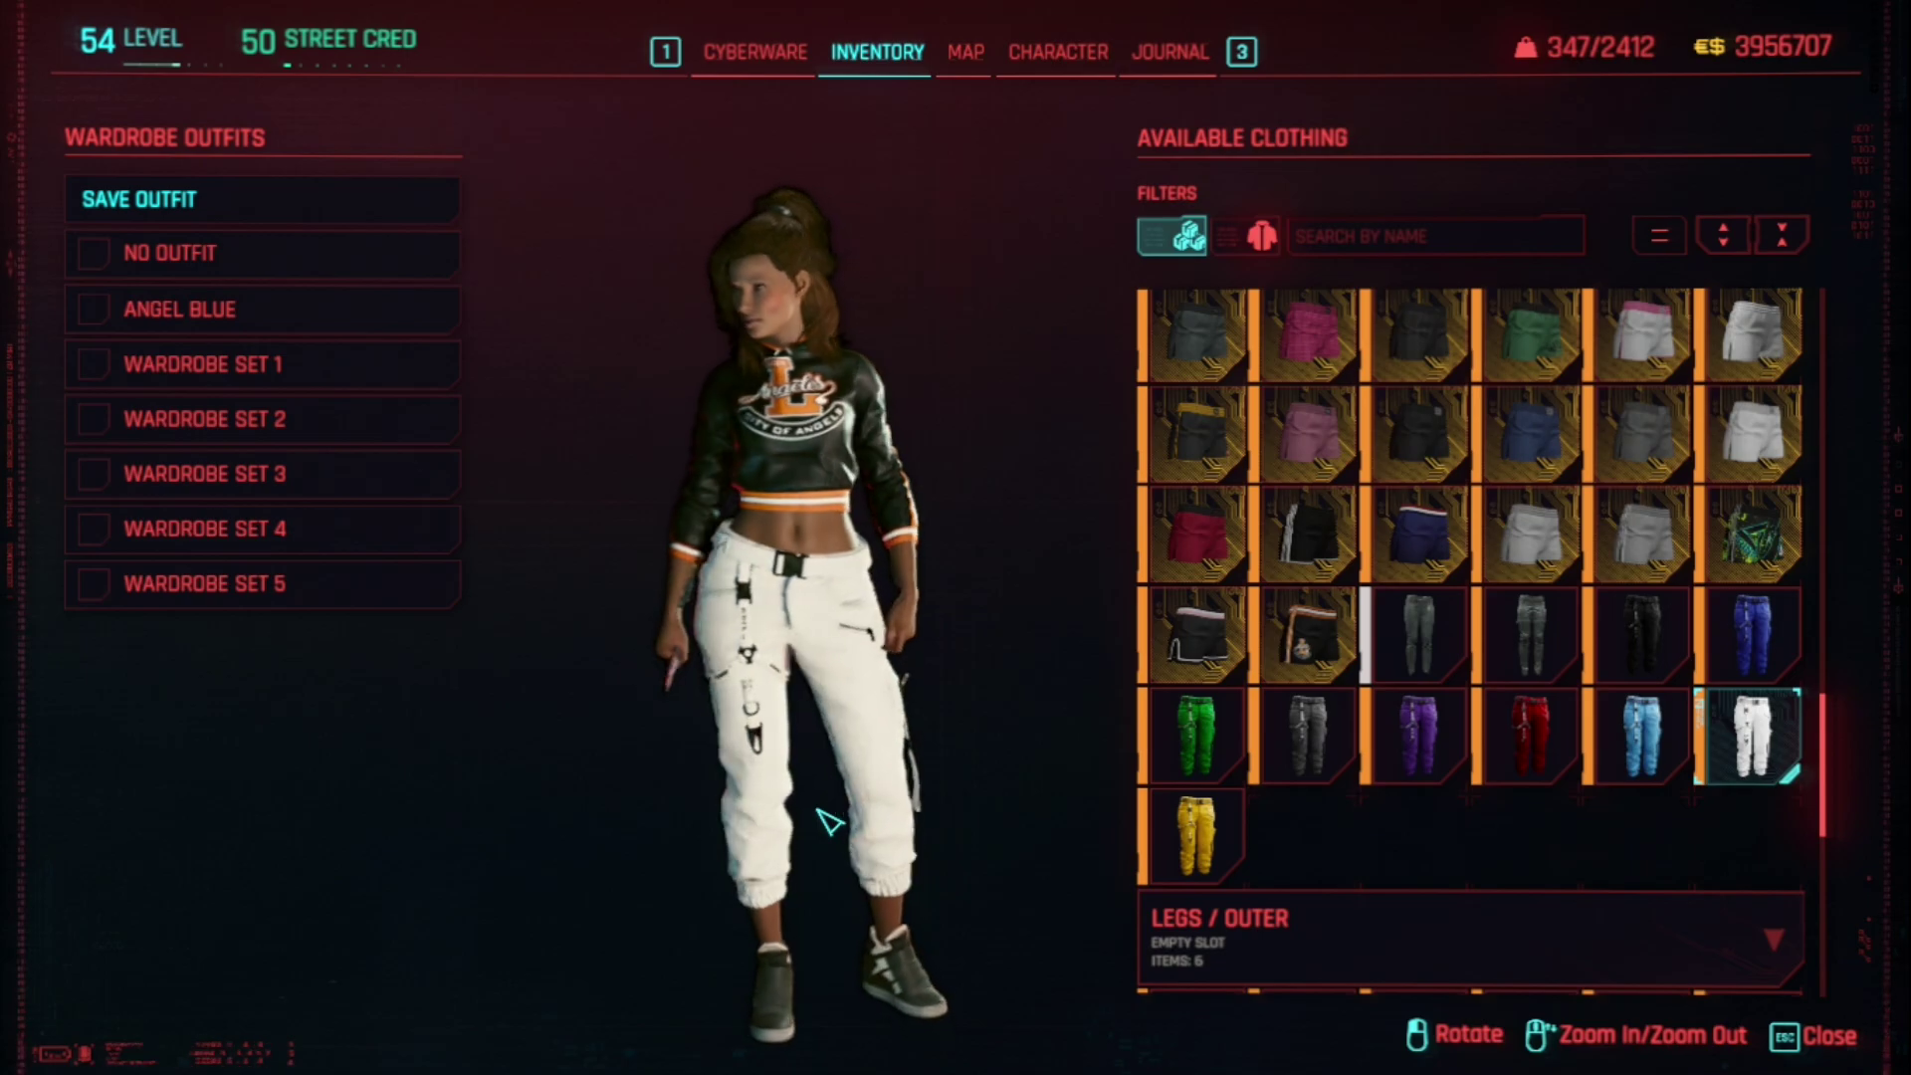
click(1653, 637)
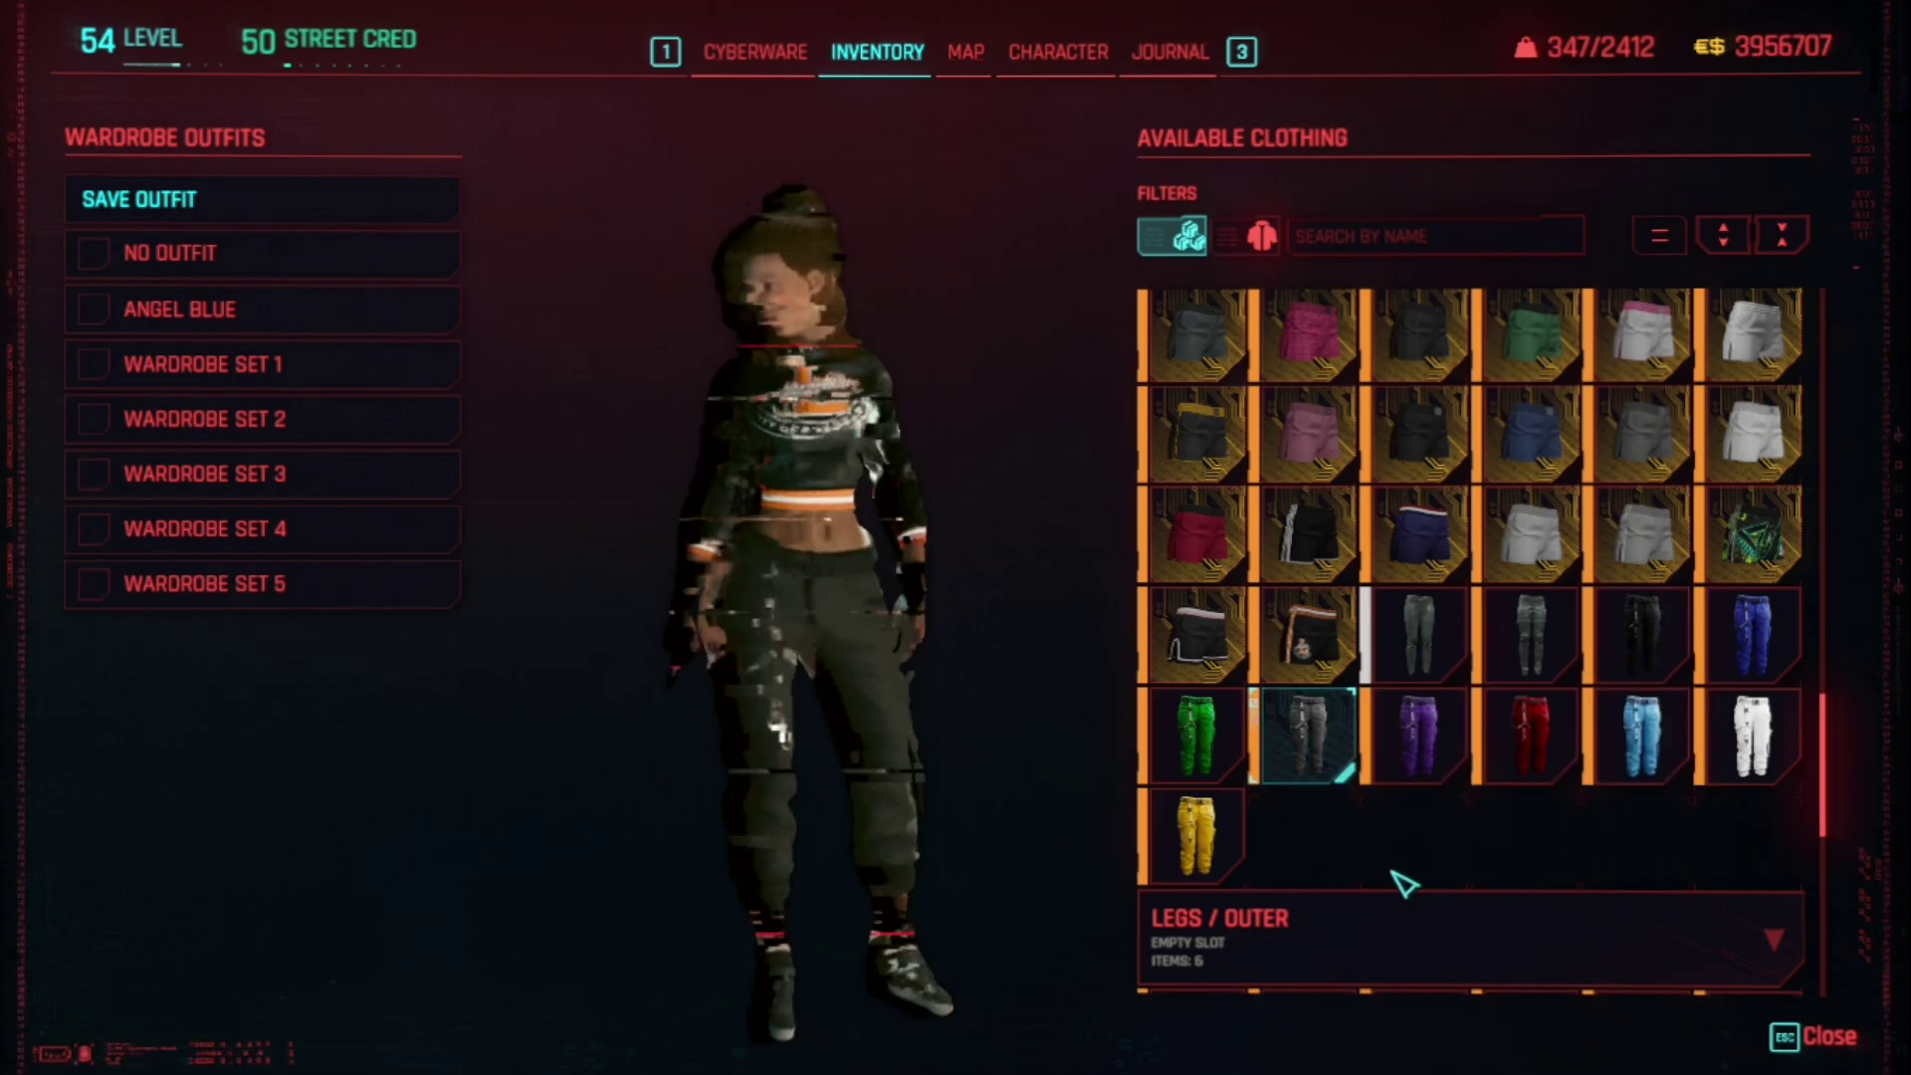
click(1222, 755)
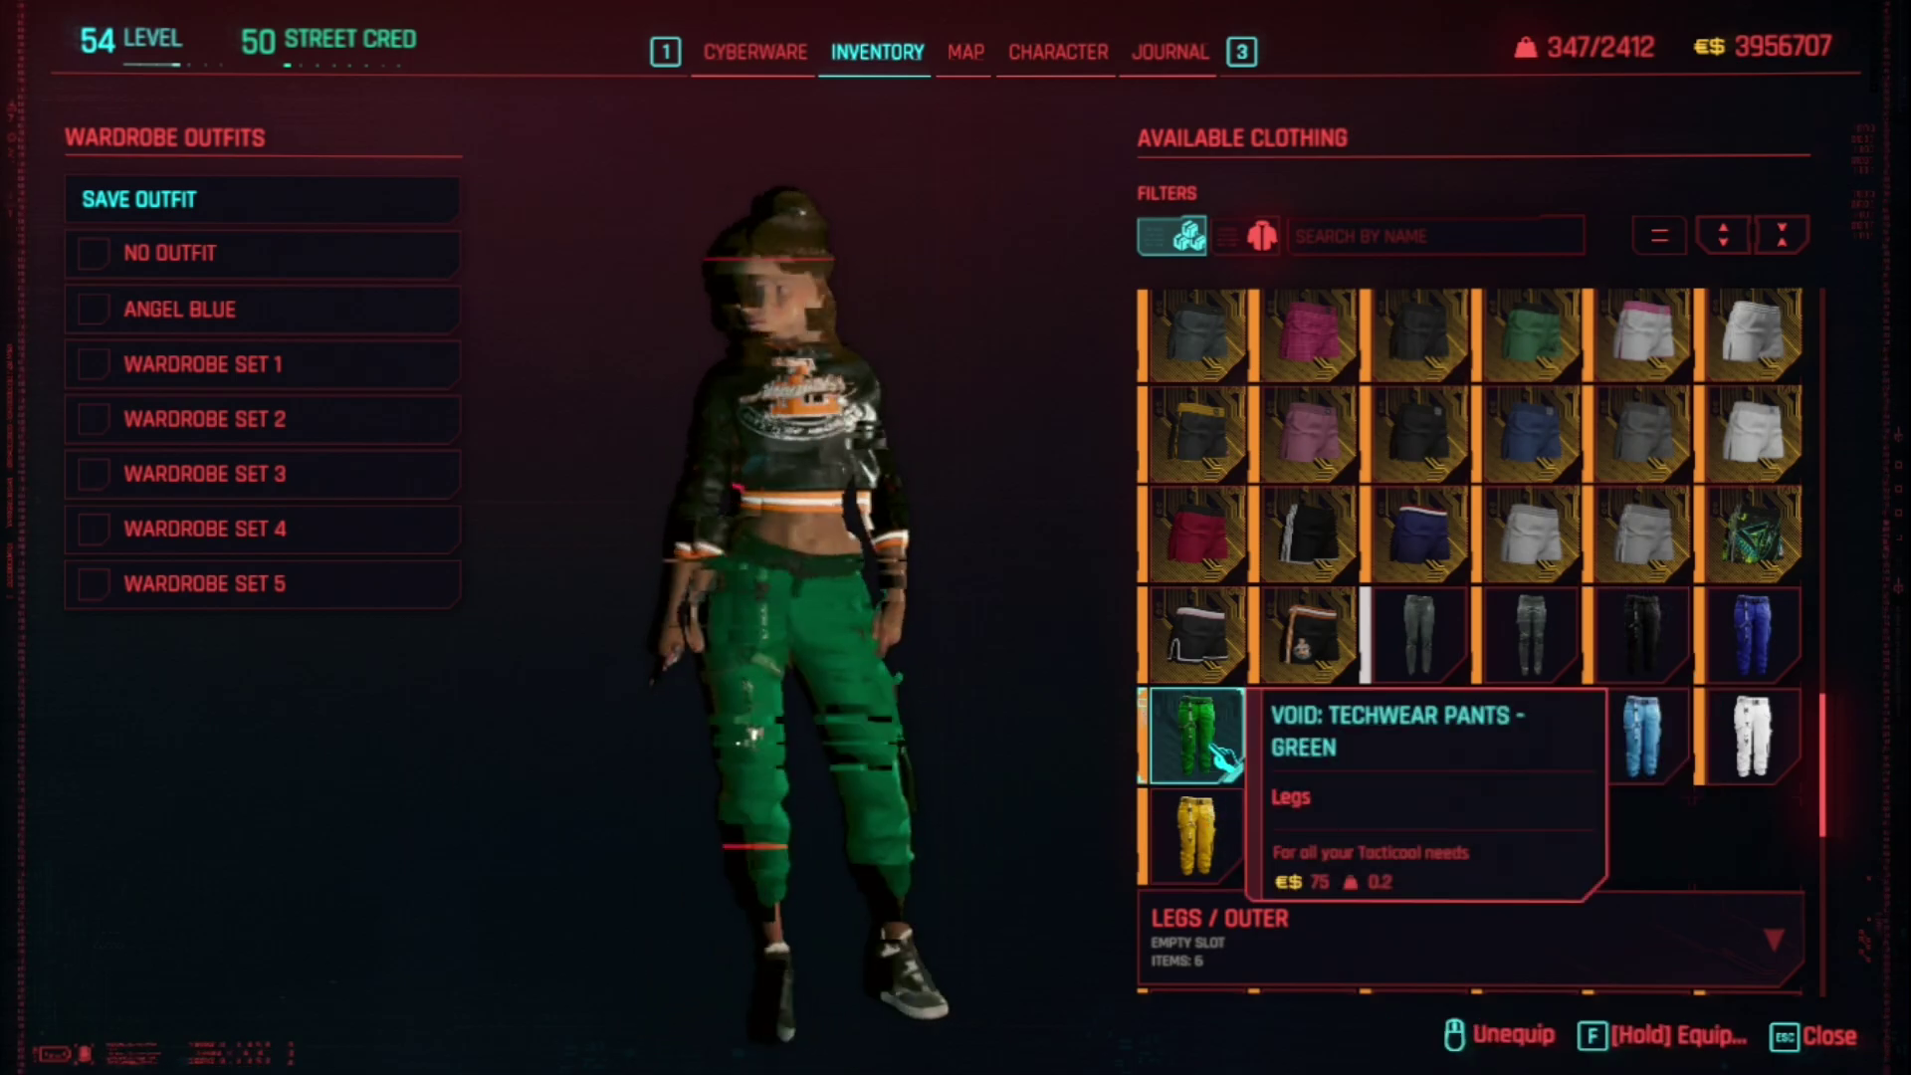
click(1223, 852)
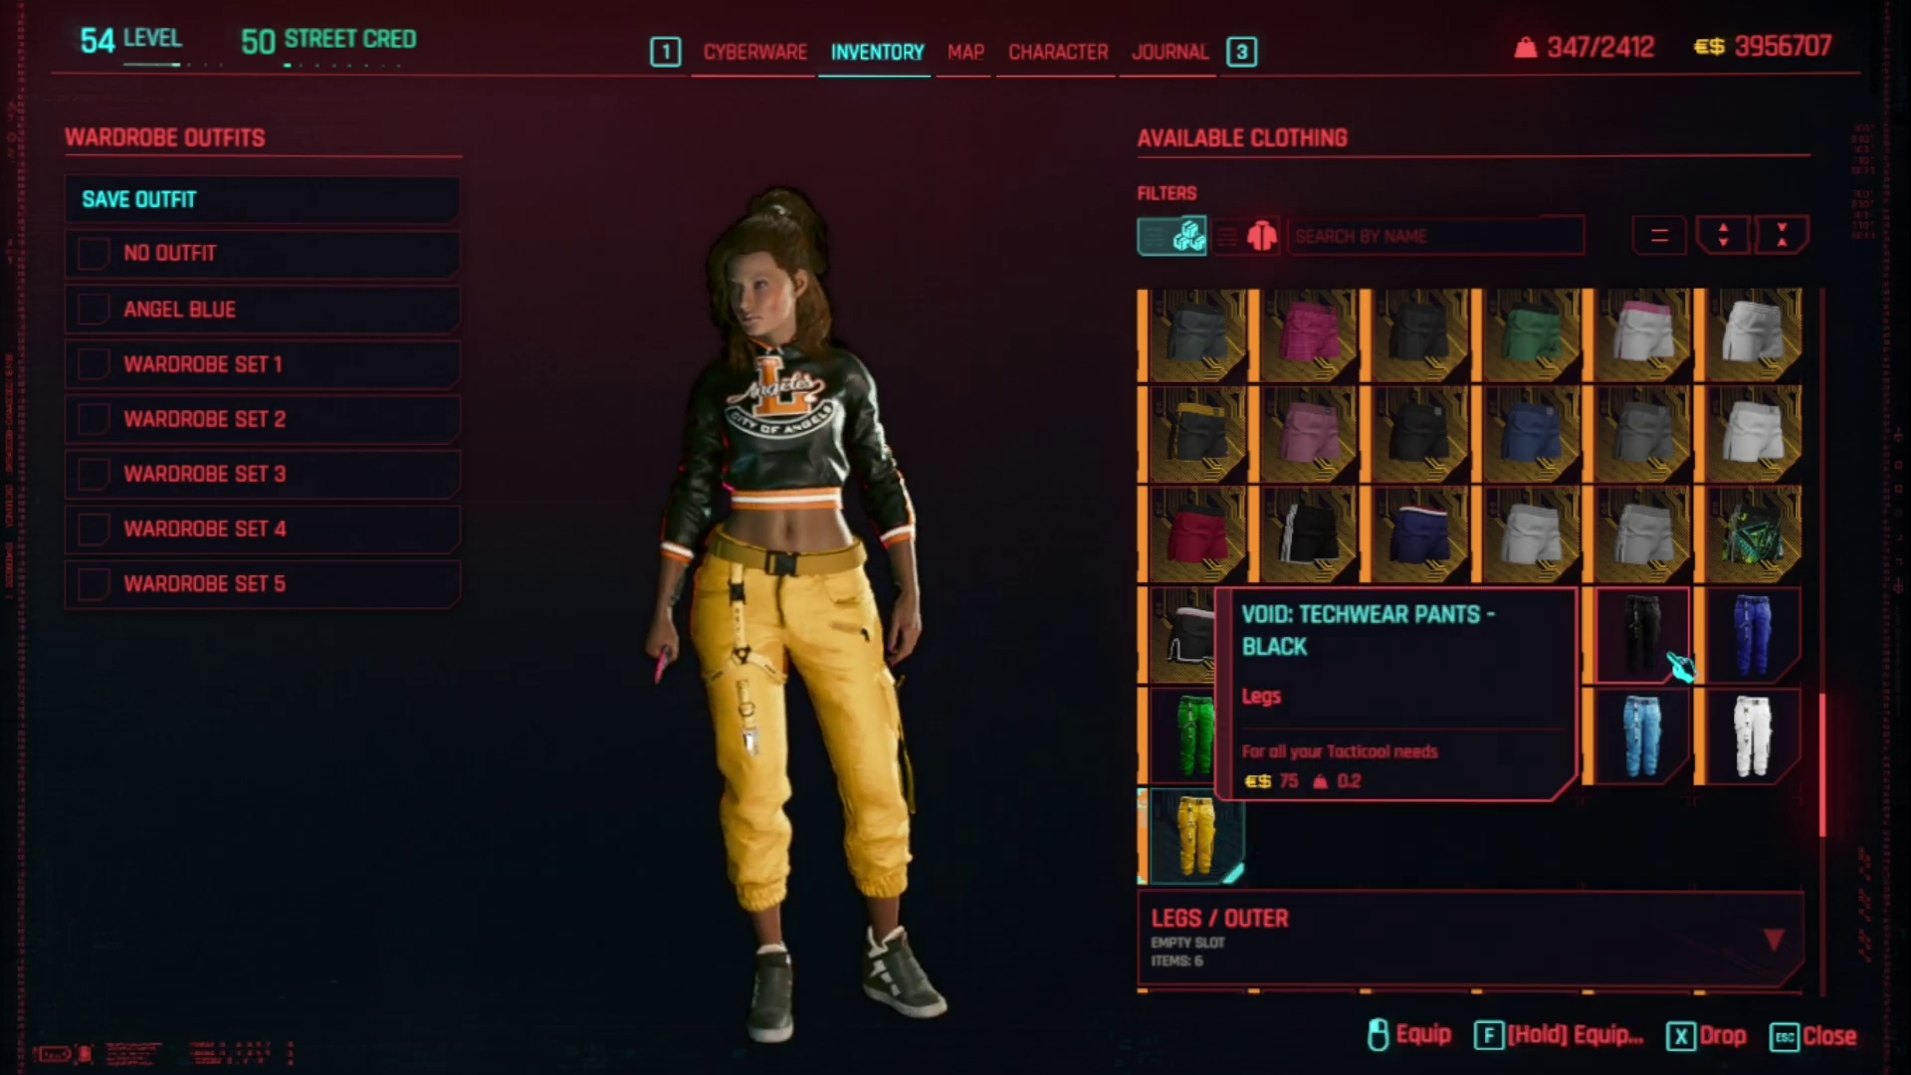
Step: Try on the blue, black and white techwear pants, and re-equip the casual_pt9_pants_color9 shorts
click(1740, 637)
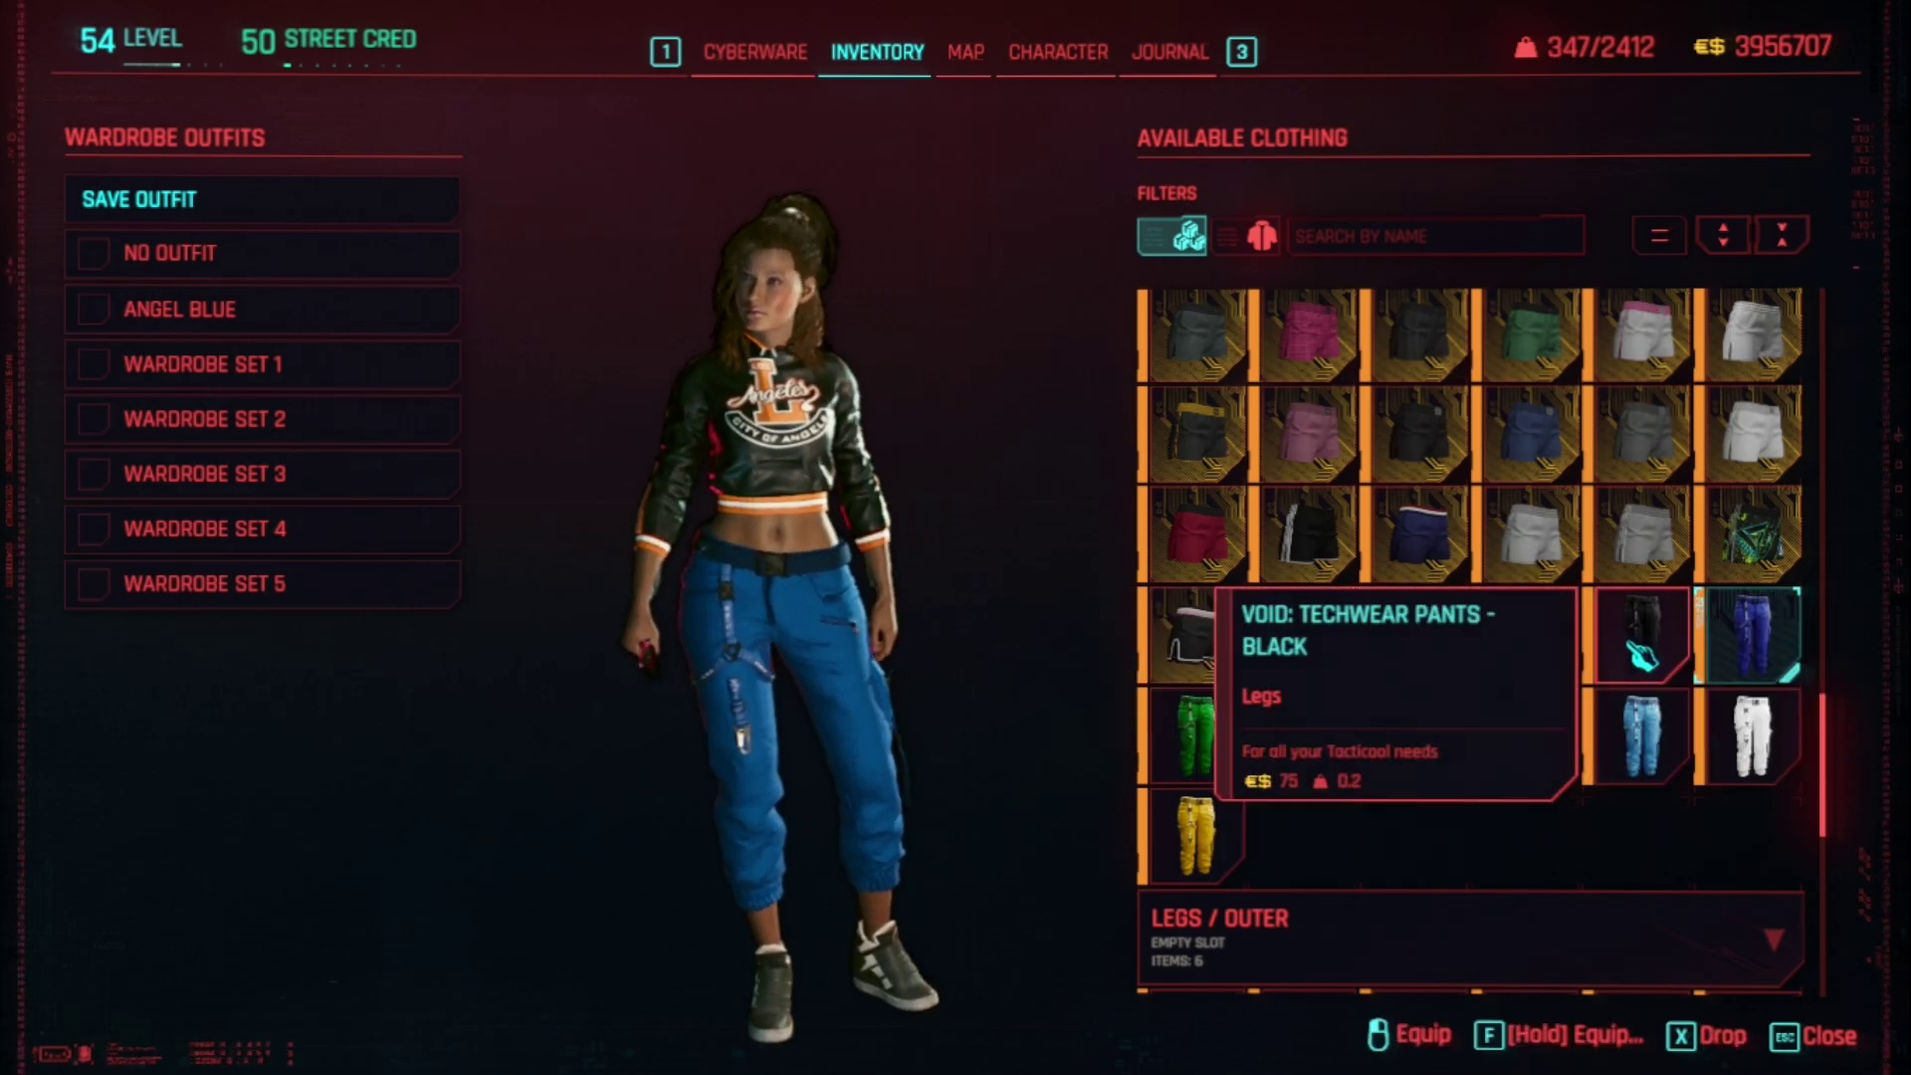
click(1651, 652)
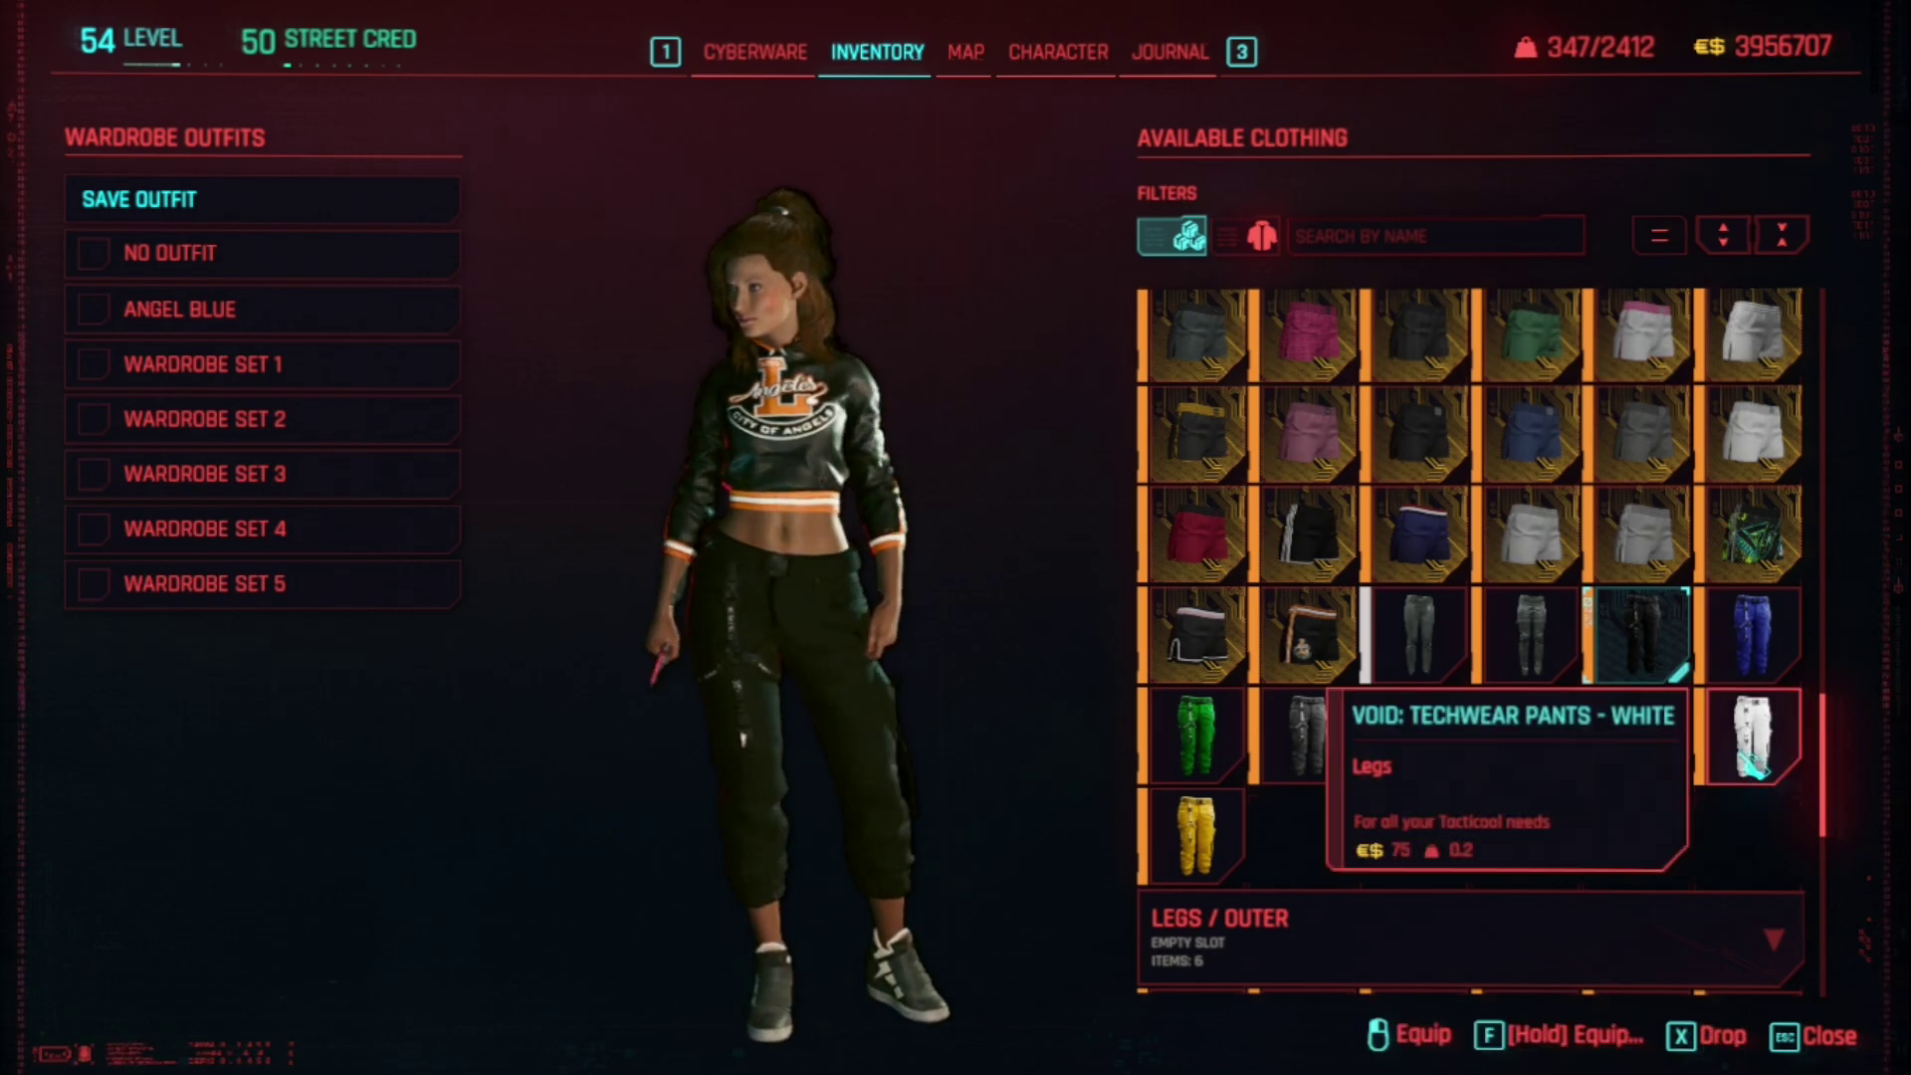
click(1751, 765)
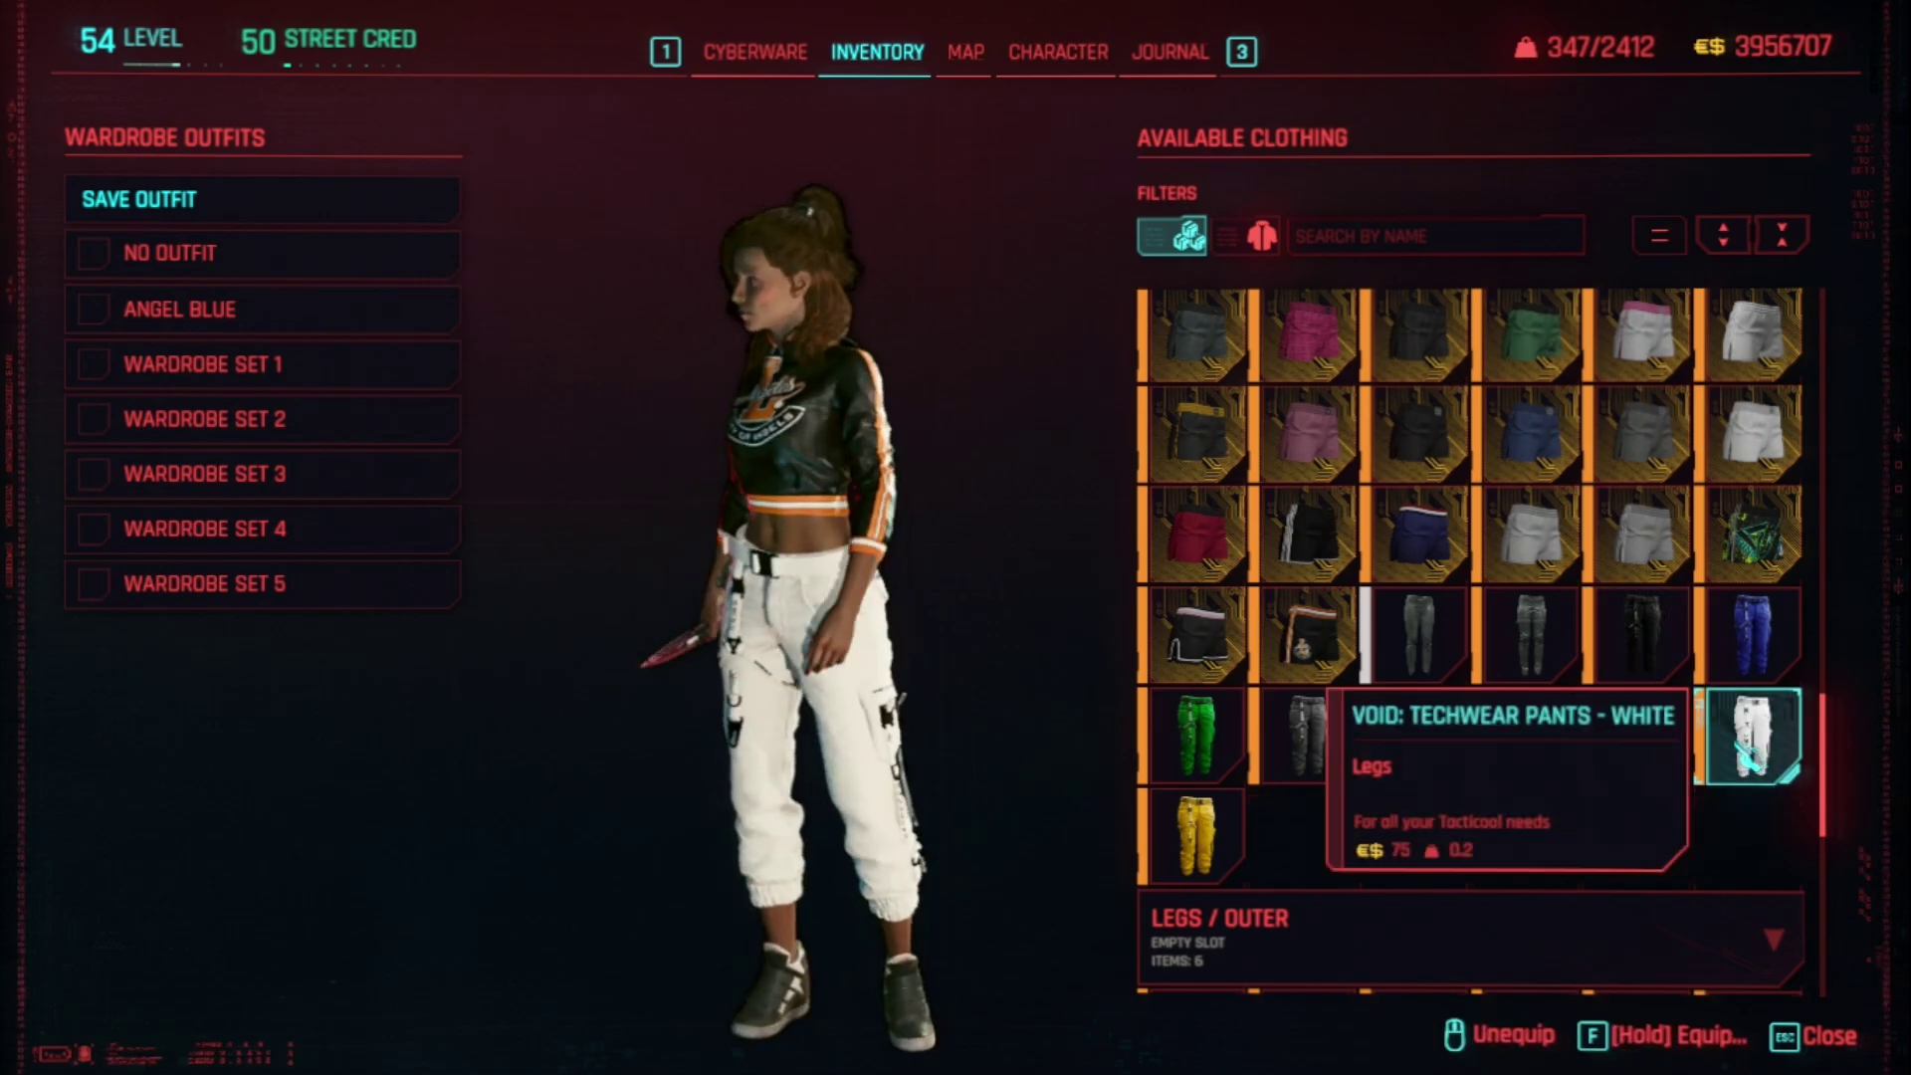
click(1322, 665)
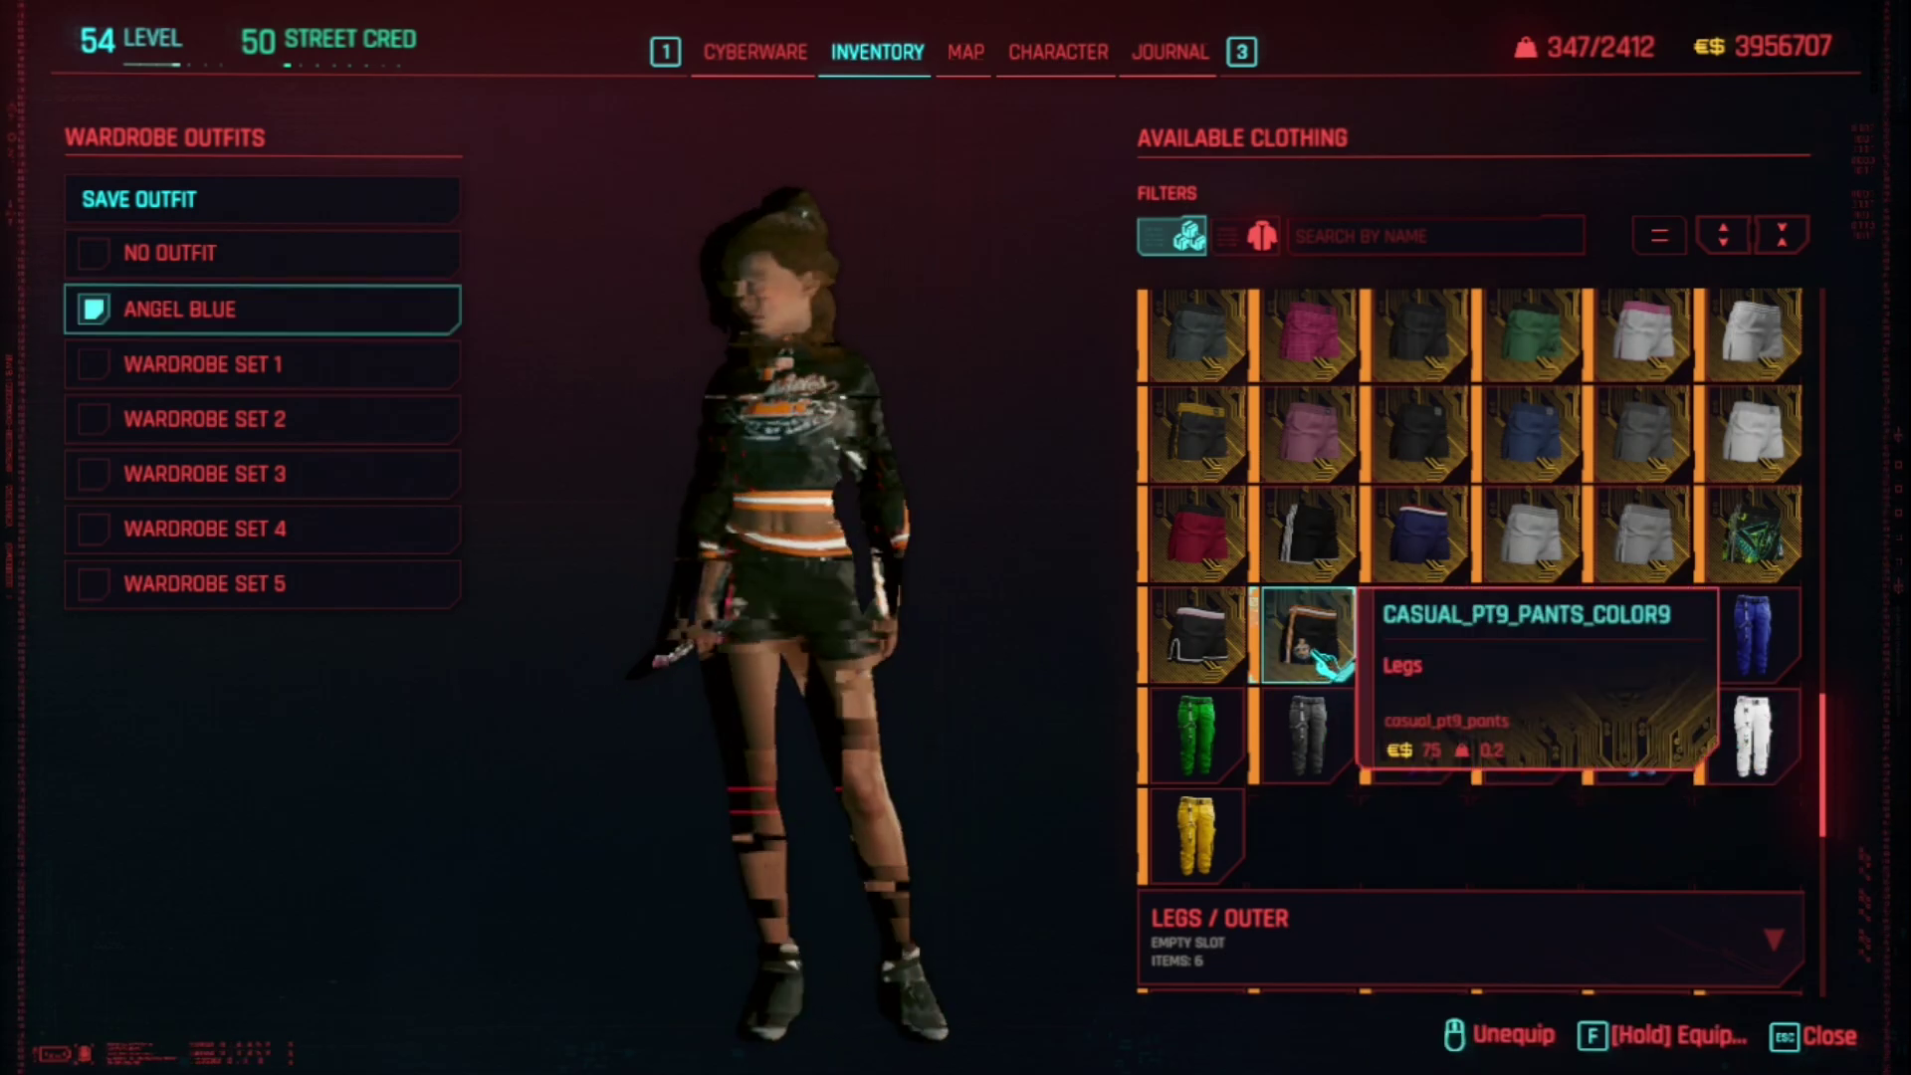